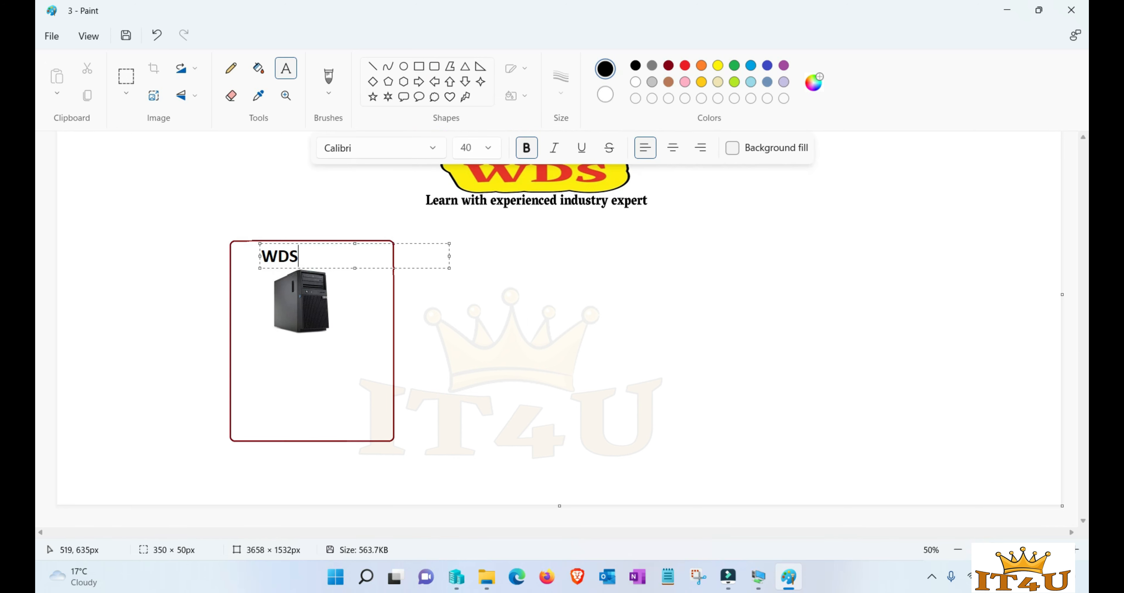
- Commit the 'WDS Server' title and switch to the Primary Domain controller VM
left_click(534, 368)
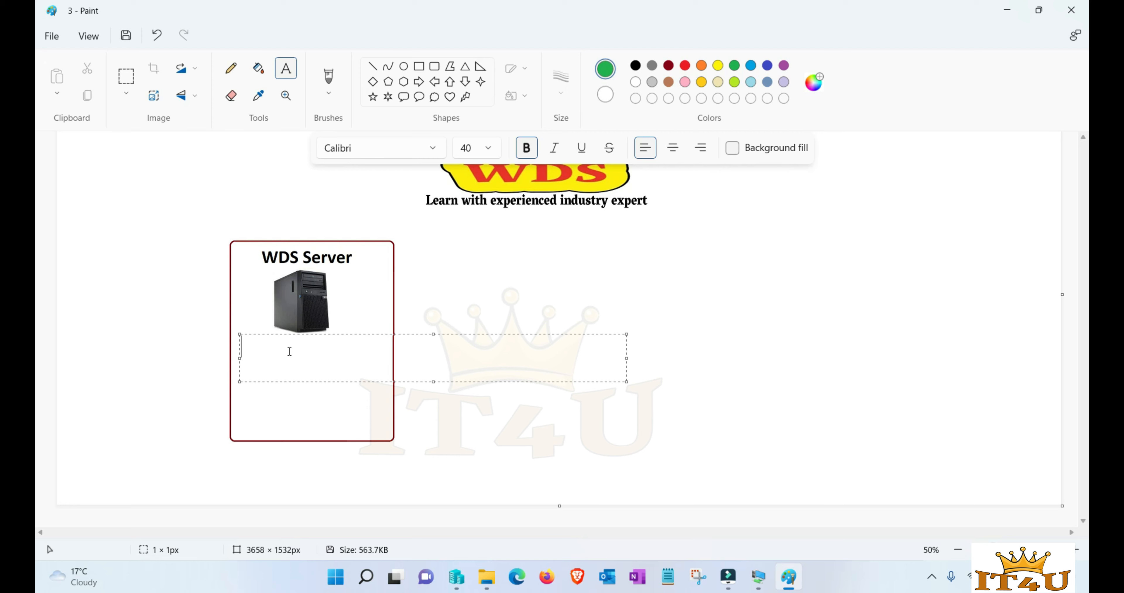
left_click(759, 577)
left_click(672, 499)
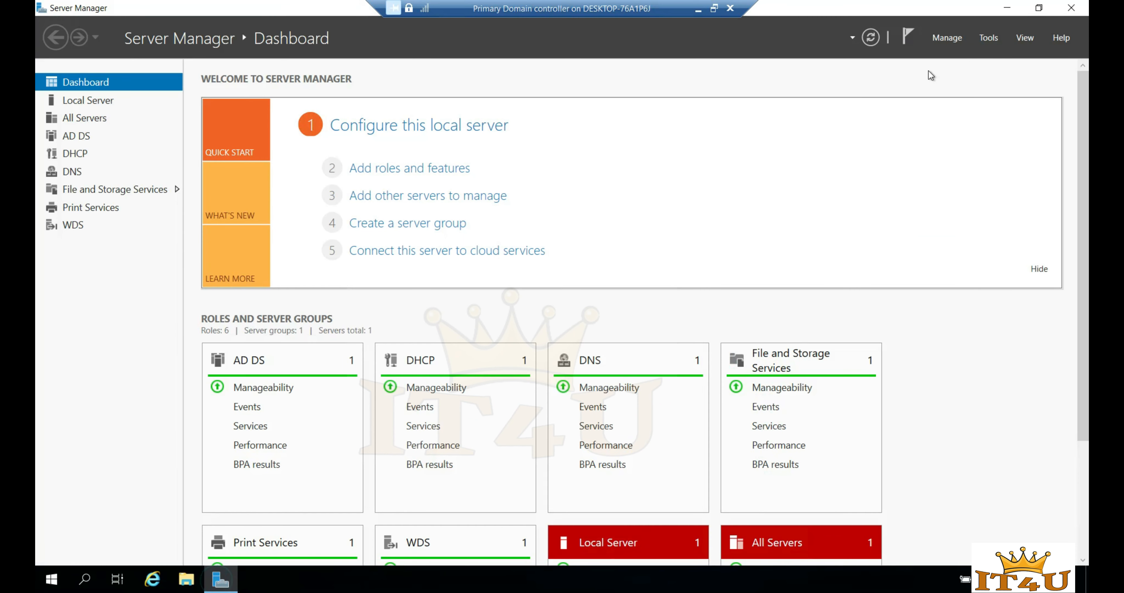
- Launch the Windows Deployment Services console and browse its install and boot image groups
left_click(988, 40)
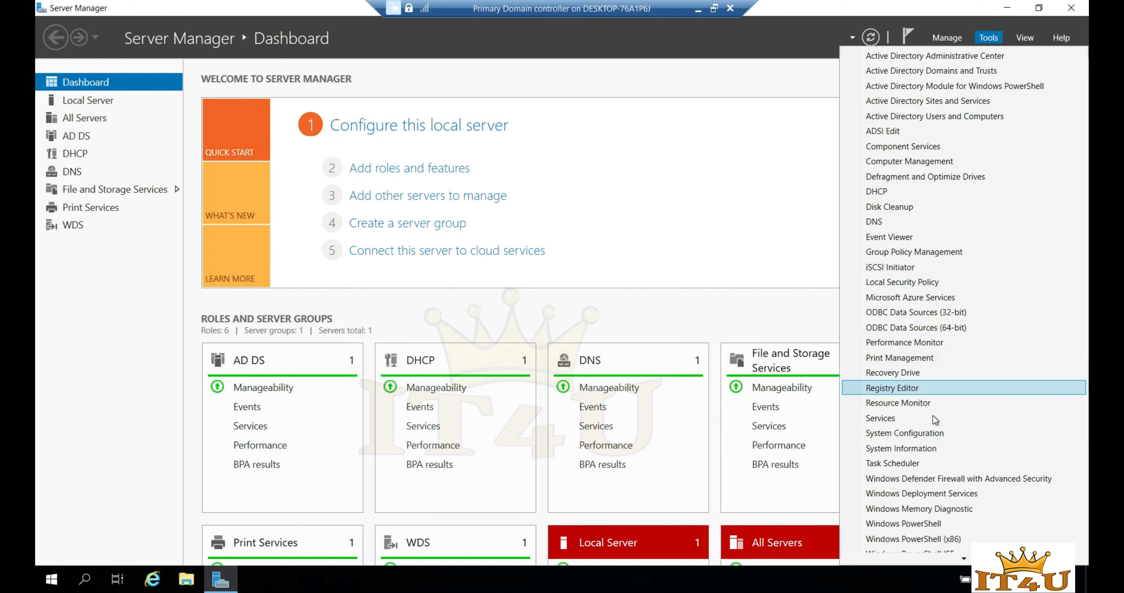
left_click(944, 497)
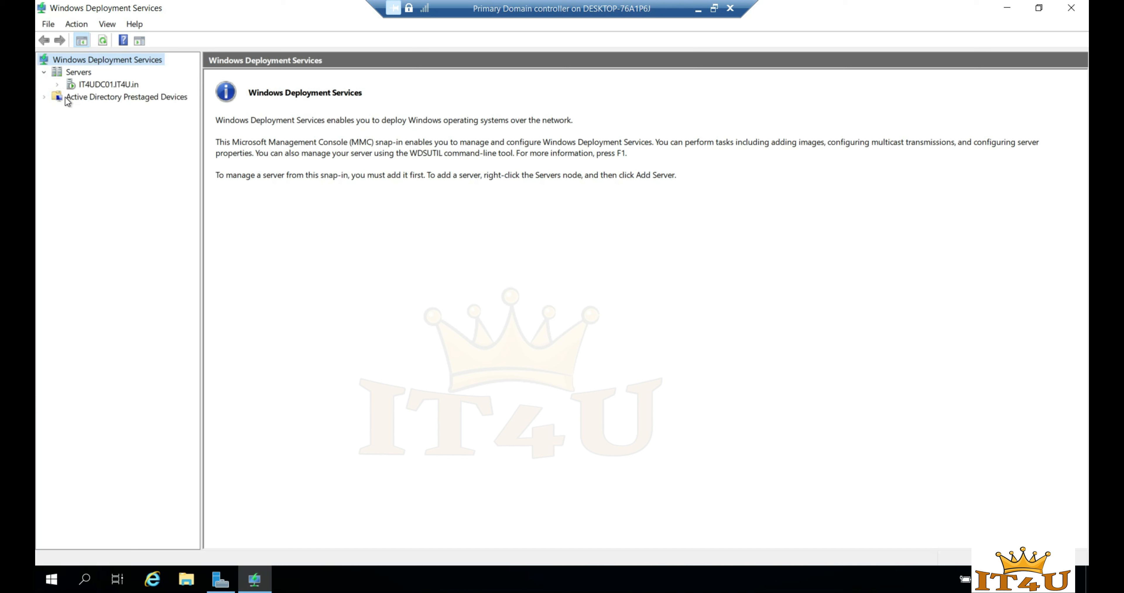
left_click(114, 97)
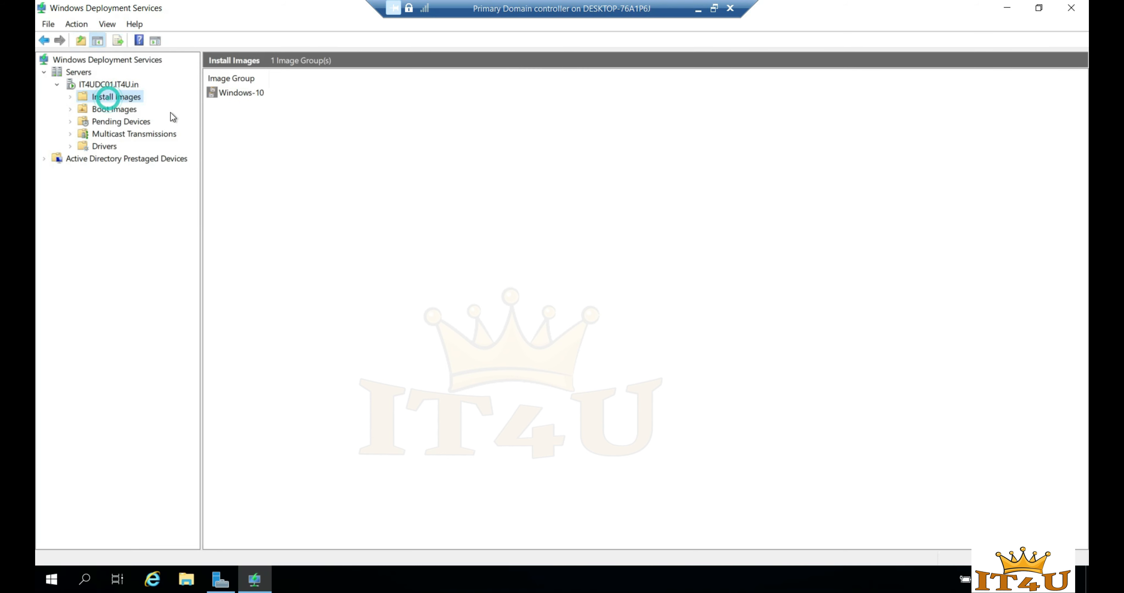
left_click(115, 109)
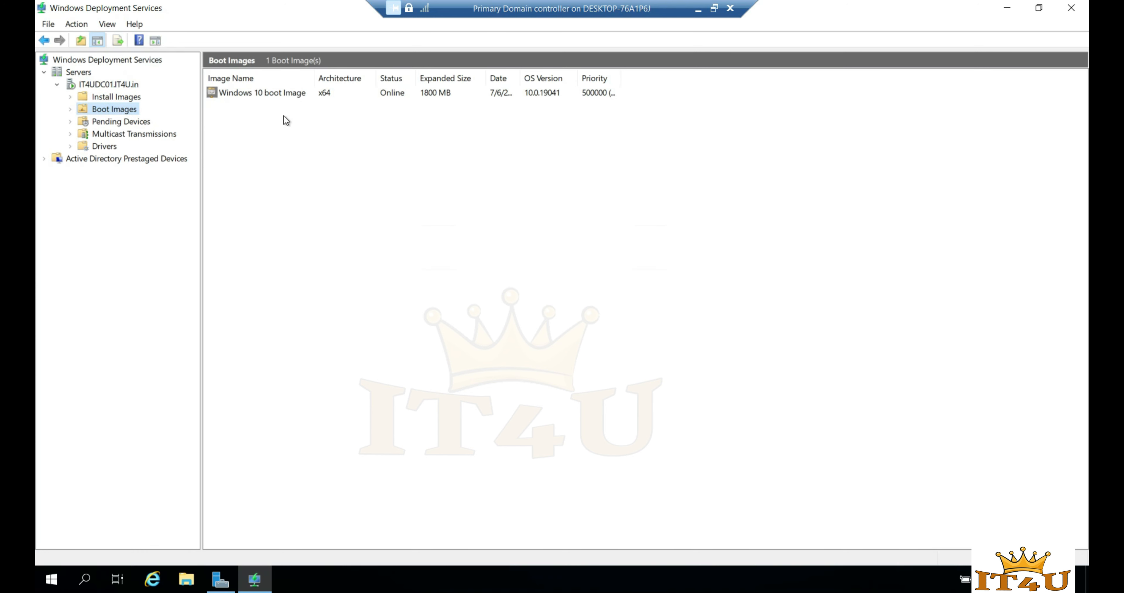
left_click(117, 100)
- Start Add Install Image for the Windows-10 group, browse to install.wim, then cancel the file picker
right_click(118, 101)
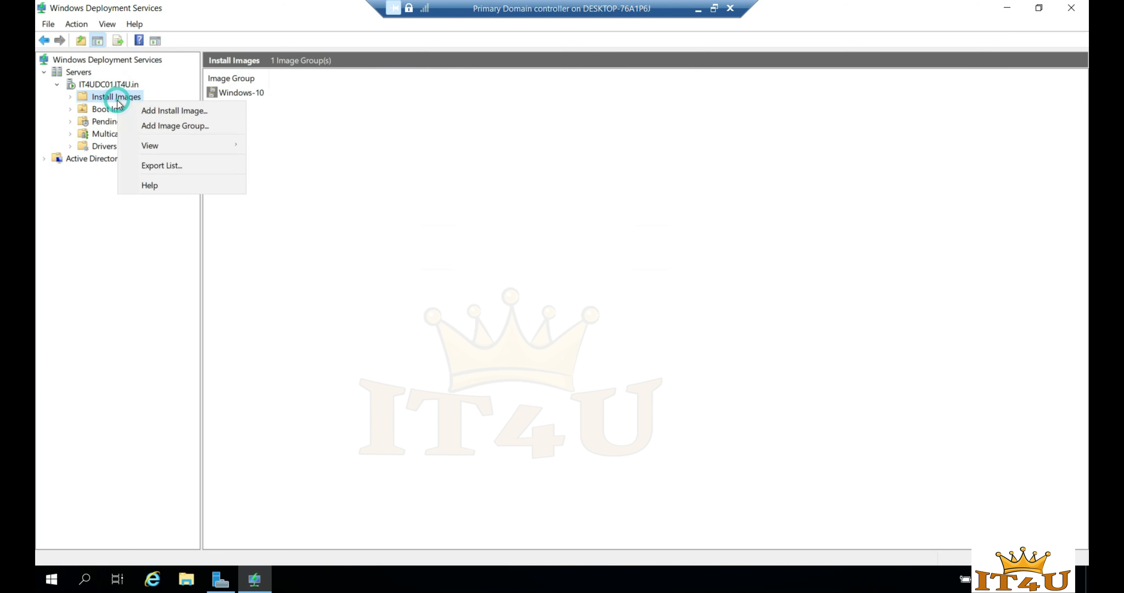
left_click(146, 112)
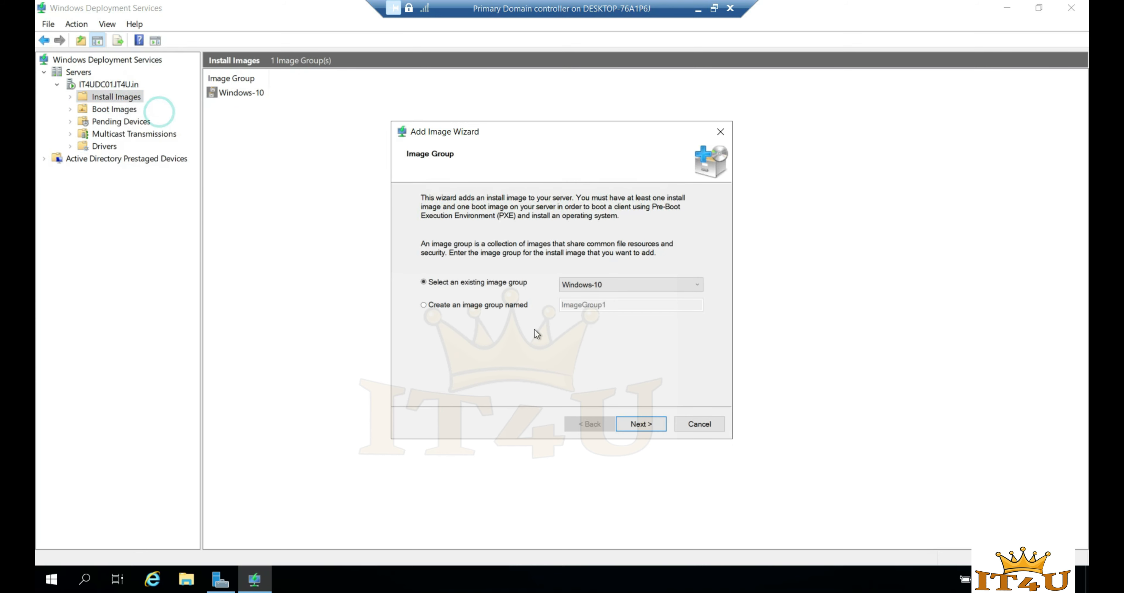
left_click(650, 425)
left_click(693, 242)
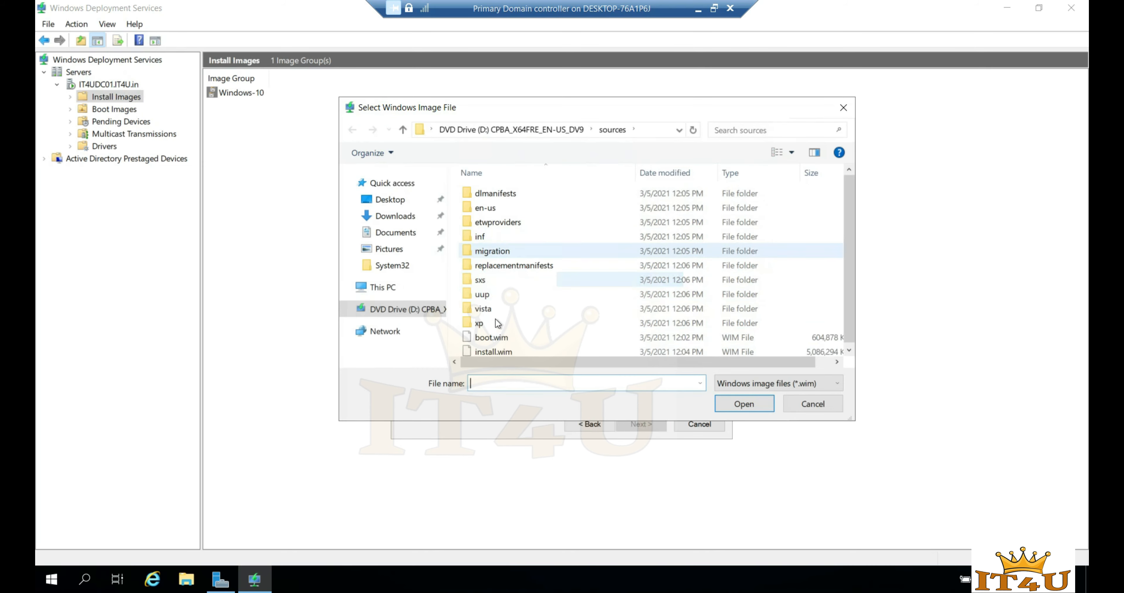
left_click(494, 341)
left_click(498, 354)
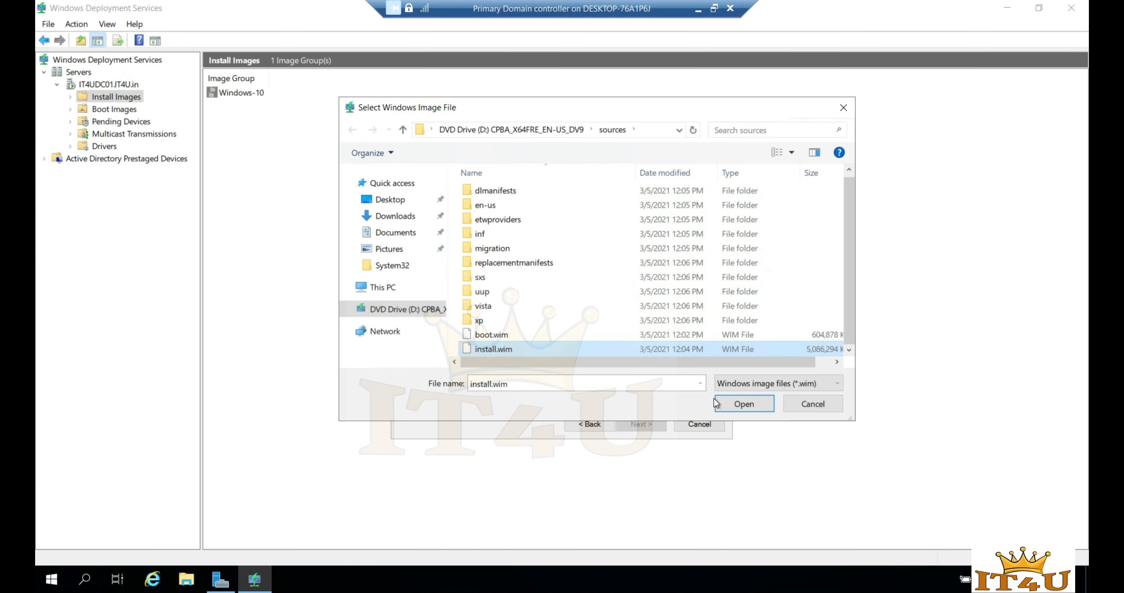
left_click(823, 405)
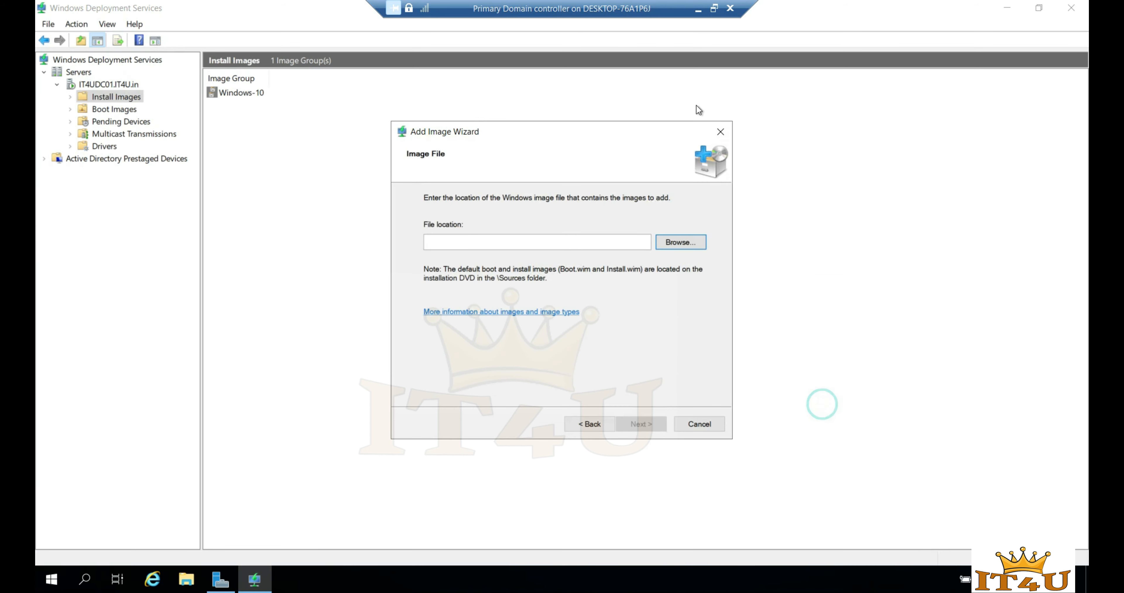
left_click(713, 8)
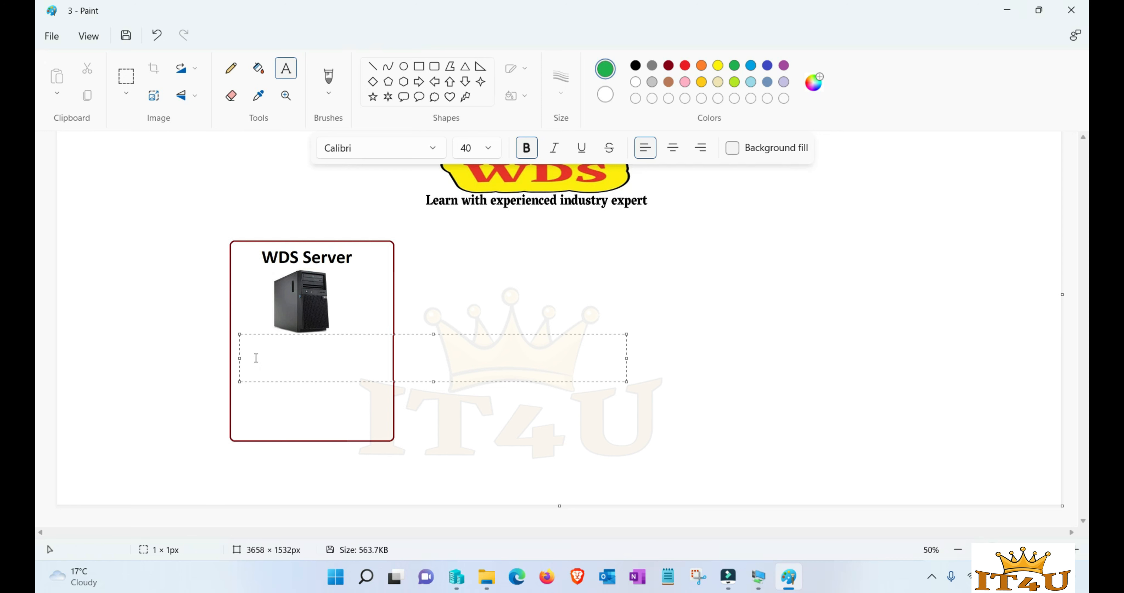
- Type the green list '- Install.win' and '- Boot.win' under the server
type("Install.win")
key("Home")
type("-")
key("End")
key("Return")
type("- B")
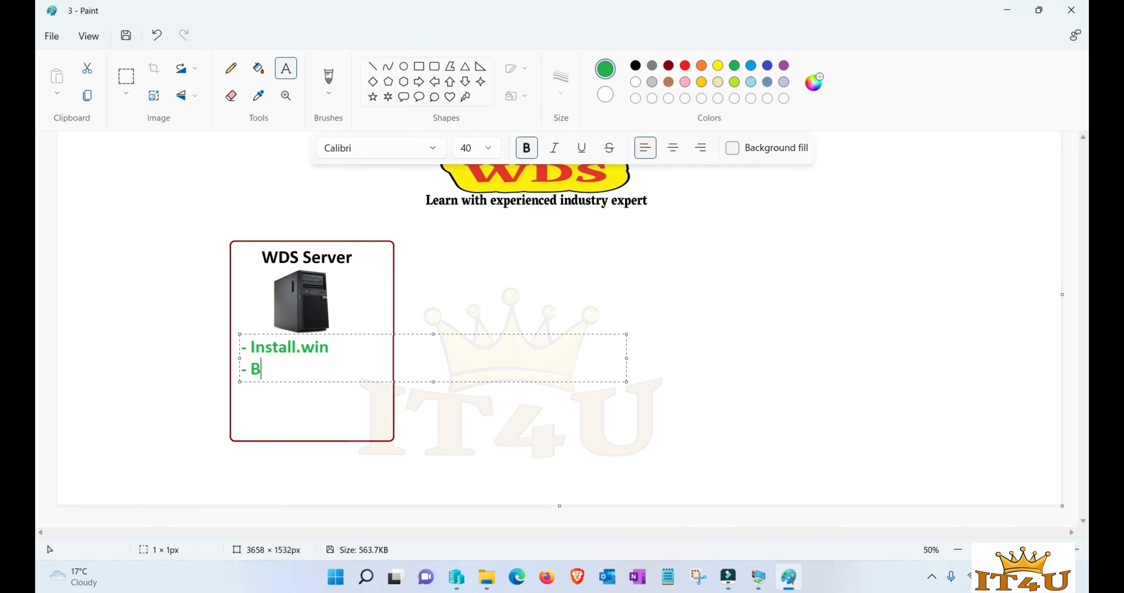
type("oot.win")
left_click(455, 435)
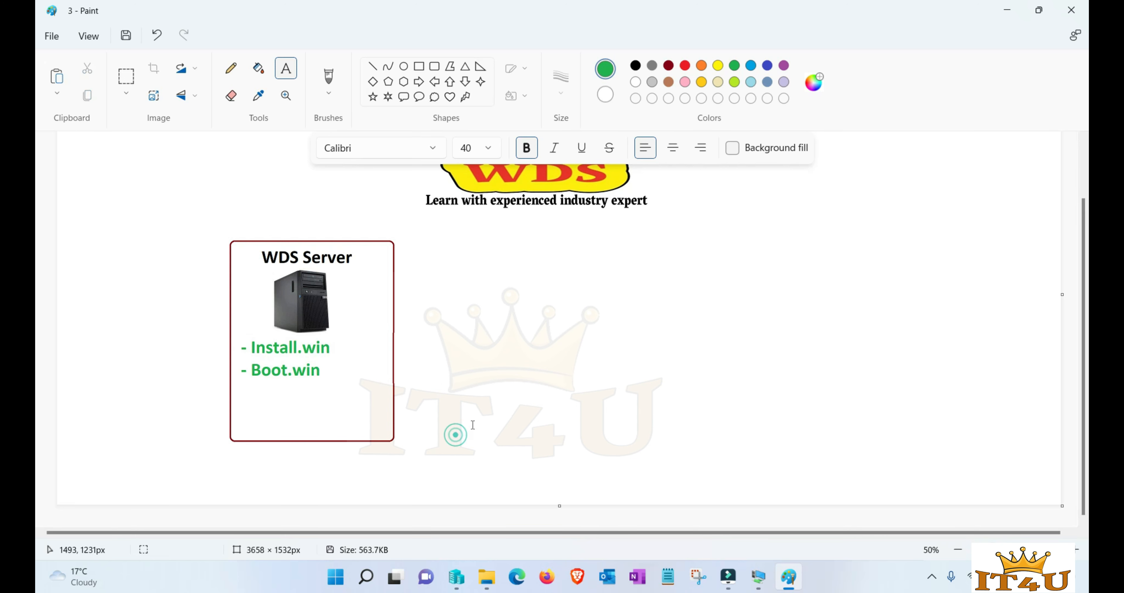
- Paste the monitor picture and place it beside the WDS Server box
left_click(735, 310)
left_click(650, 335)
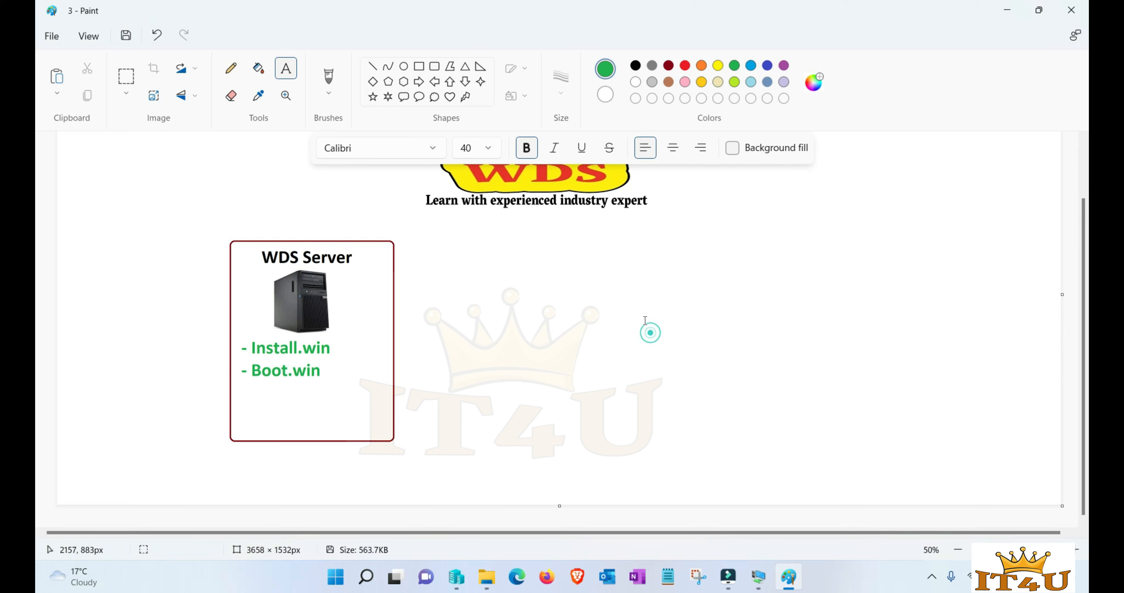
key("ctrl+v")
left_click_drag(83, 187, 645, 294)
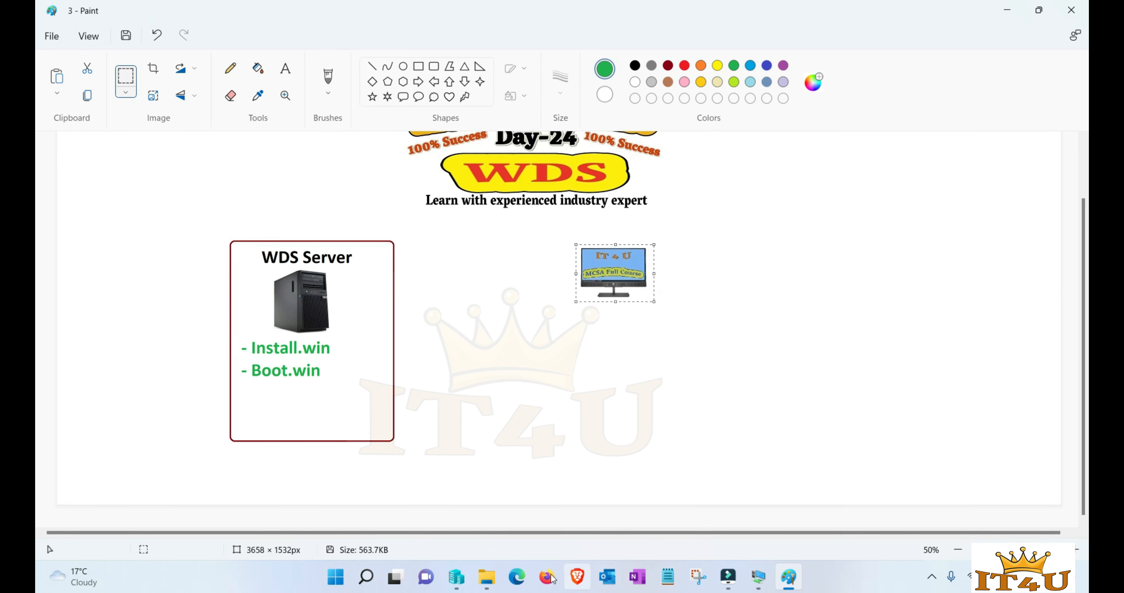
left_click(457, 576)
- Scroll the VM list and select the Windows-10Test virtual machine
scroll(264, 196, "down", 1)
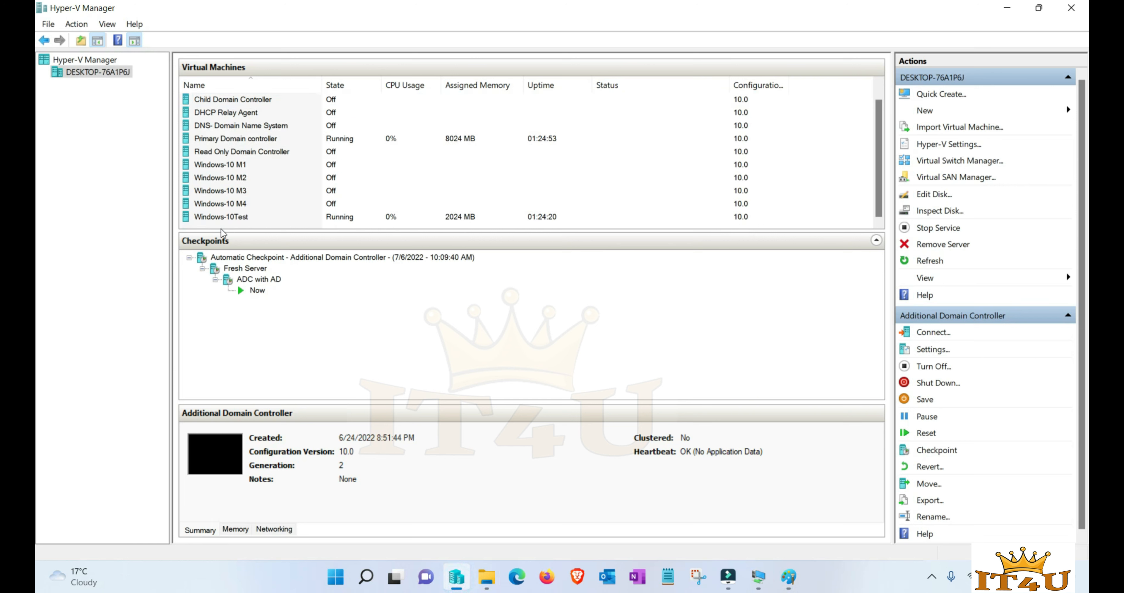
left_click(245, 220)
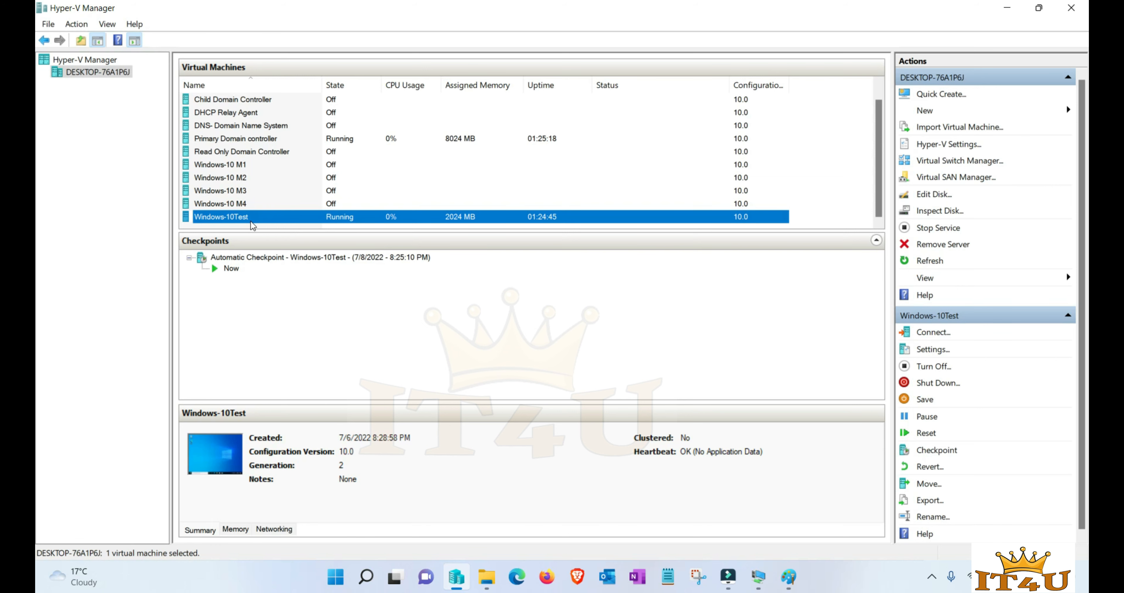
- Add a 'Windows-10 Test Machine' label framed with the monitor in a dark red rounded rectangle
left_click(788, 577)
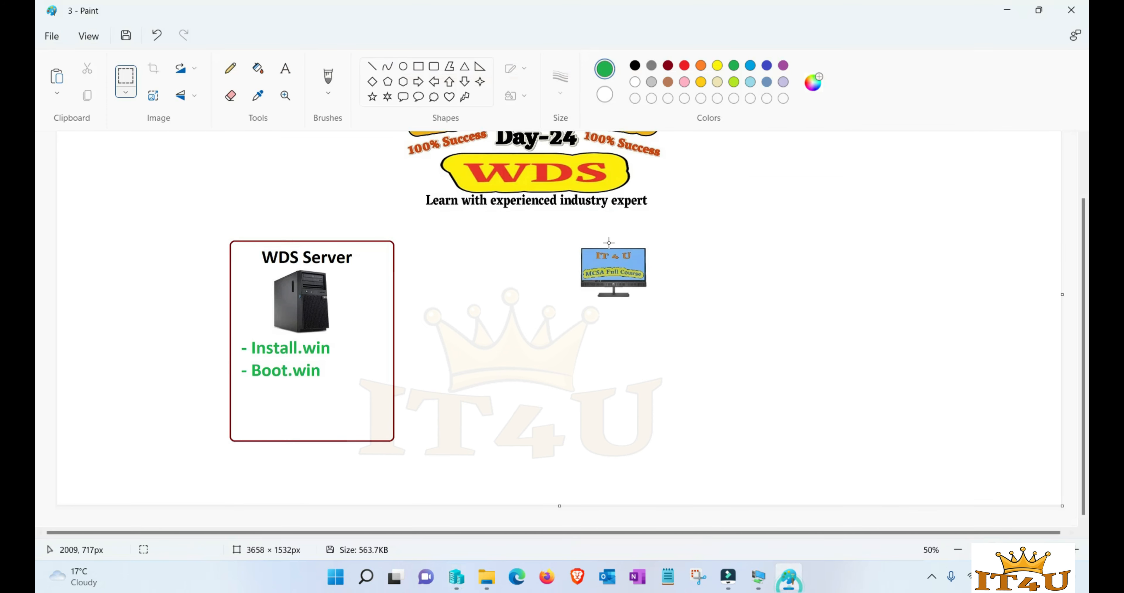
left_click(575, 236)
type("Windows-10 Test Machine")
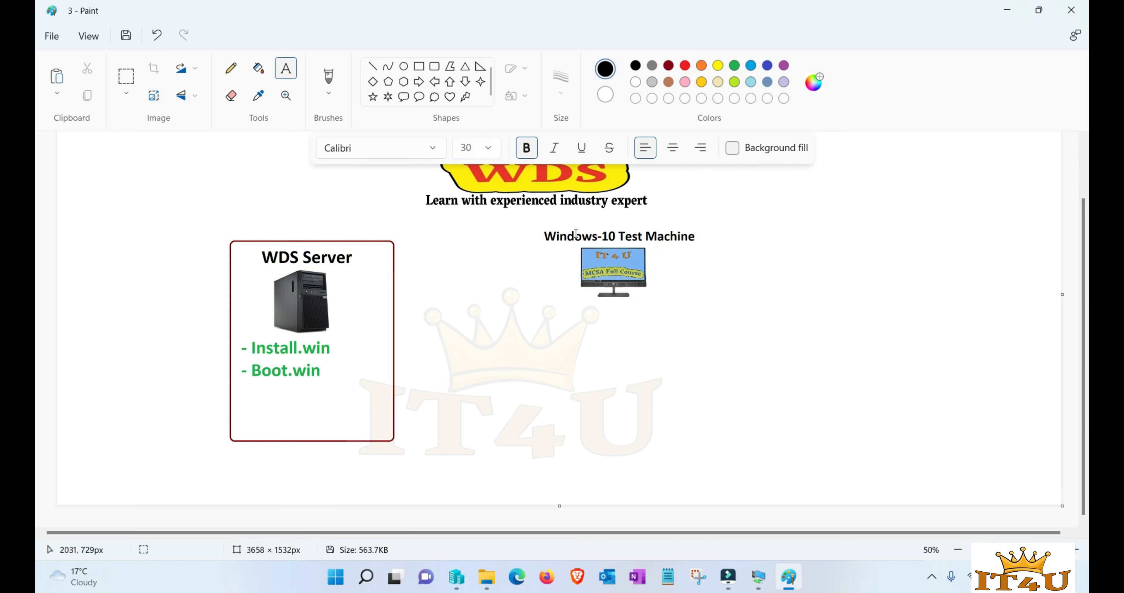
left_click(434, 66)
left_click(668, 66)
left_click_drag(538, 221, 706, 304)
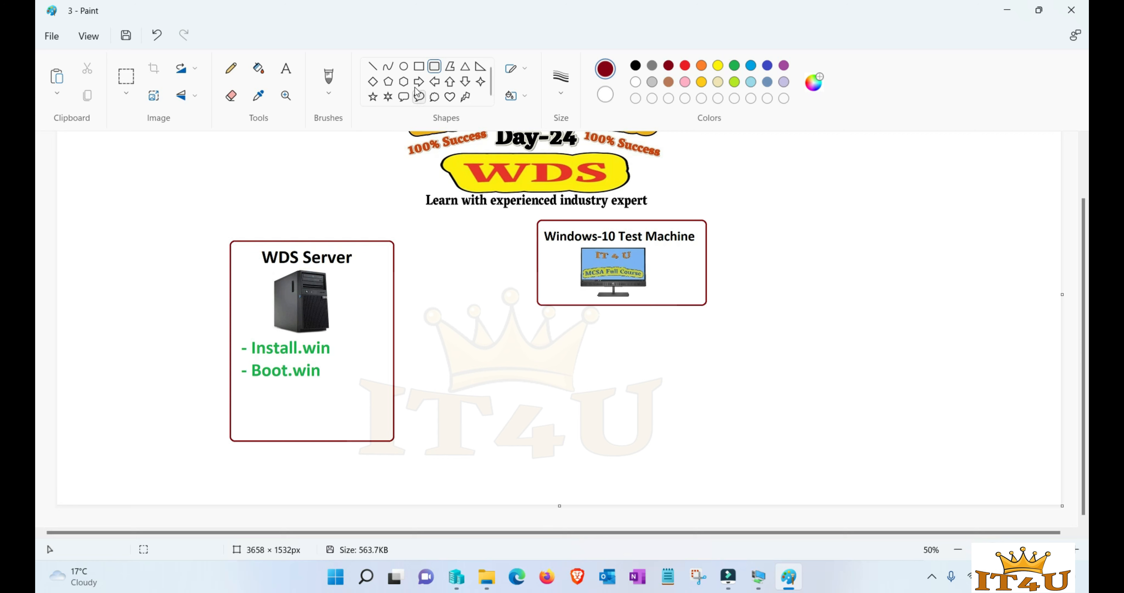
- Draw red lines linking Boot.win and Install.win to the test machine and box Install.win in red
left_click(372, 66)
left_click(685, 66)
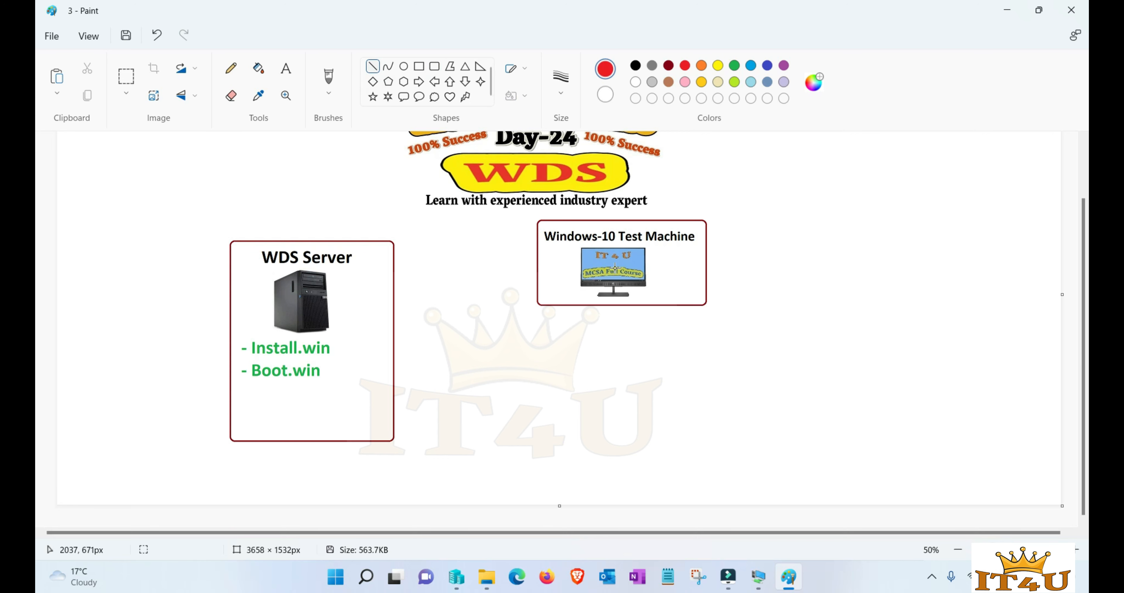
left_click_drag(323, 371, 538, 301)
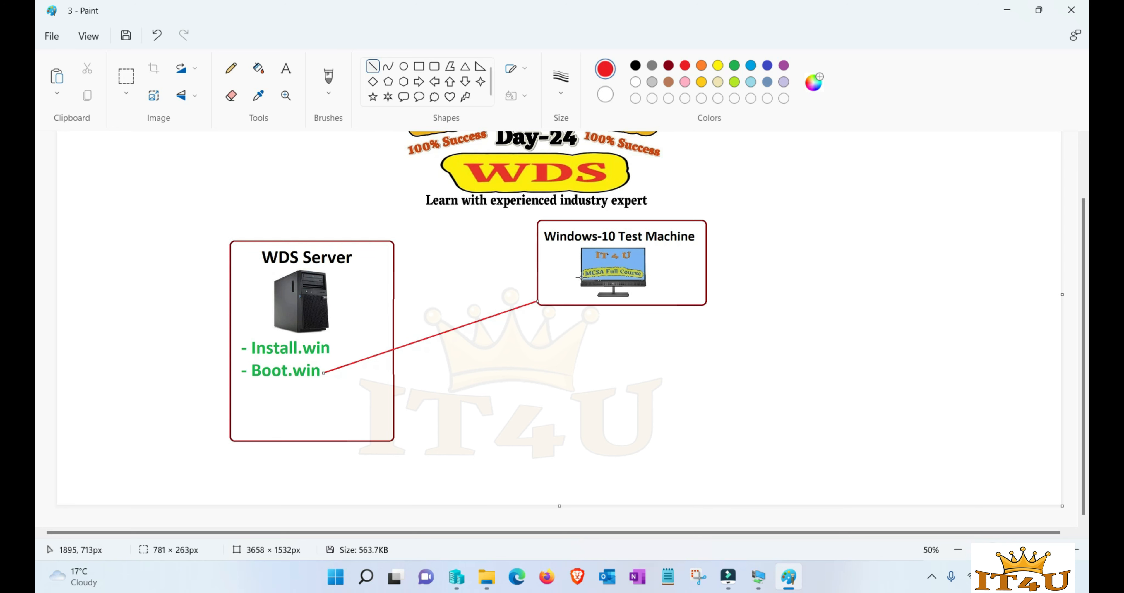
left_click_drag(330, 345, 582, 269)
left_click(419, 66)
left_click_drag(236, 334, 335, 360)
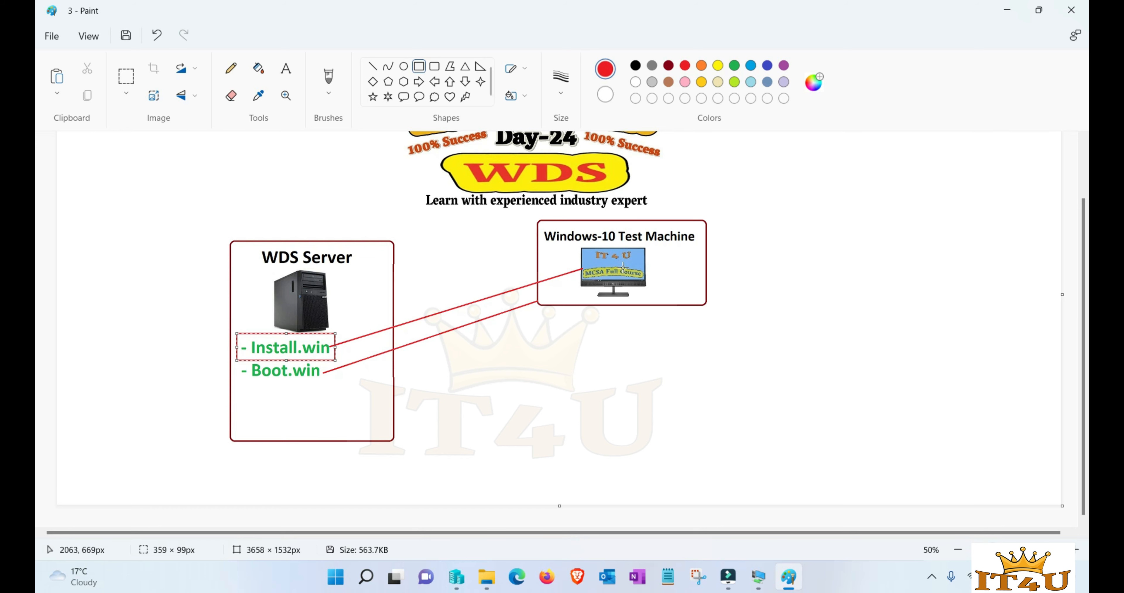
mouse_move(758, 576)
left_click(828, 515)
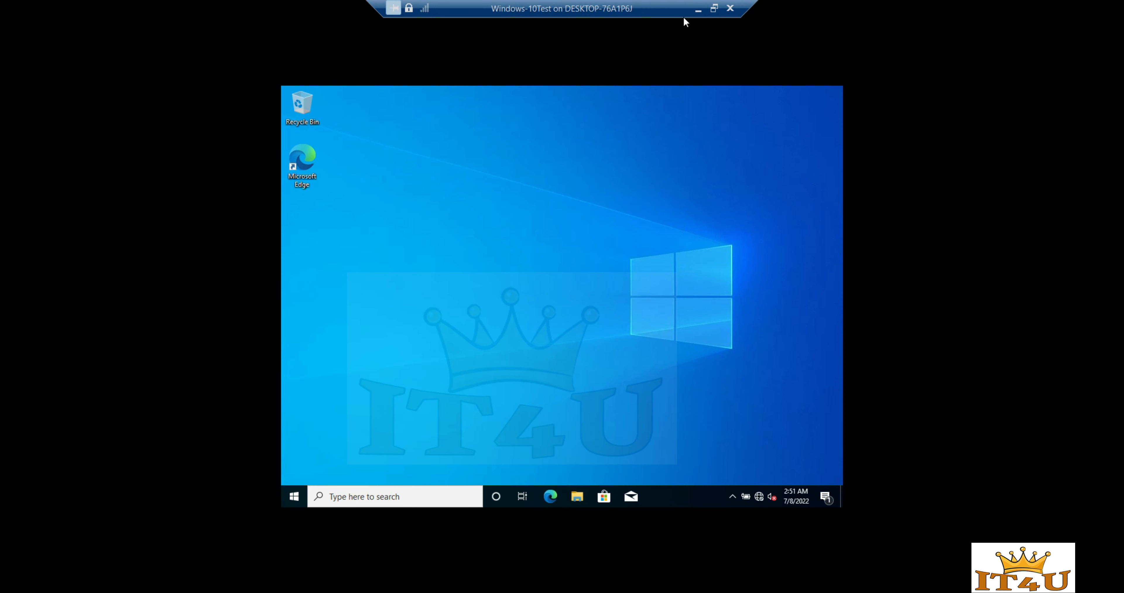
- Minimize the Windows-10Test VM connection window
left_click(698, 10)
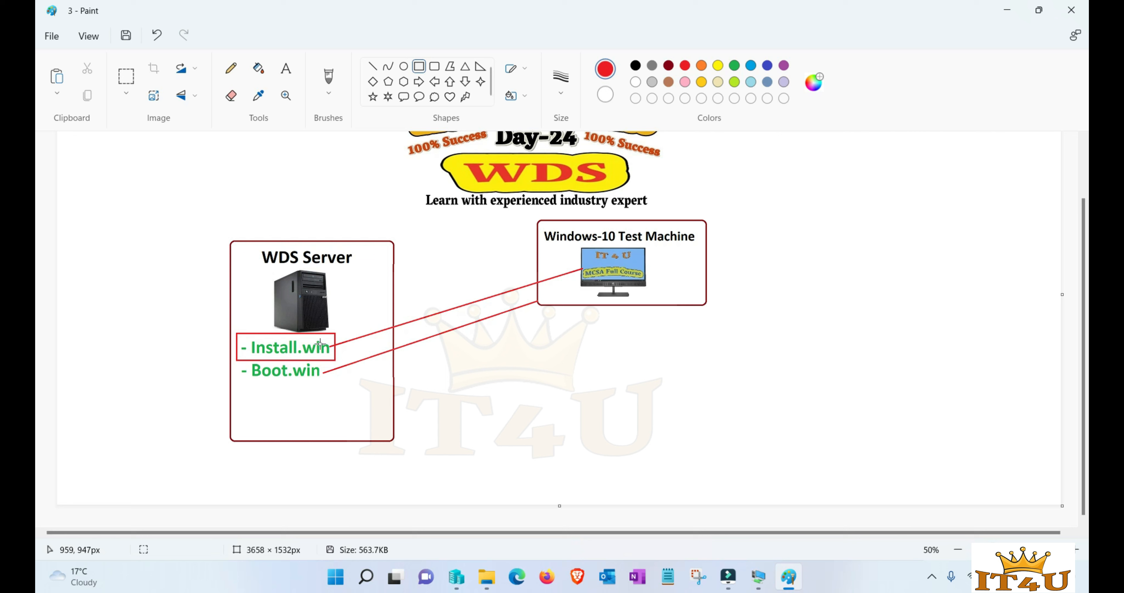
- Undo the last stroke and draw an orange left arrow pointing at the test machine's monitor
key("ctrl+z")
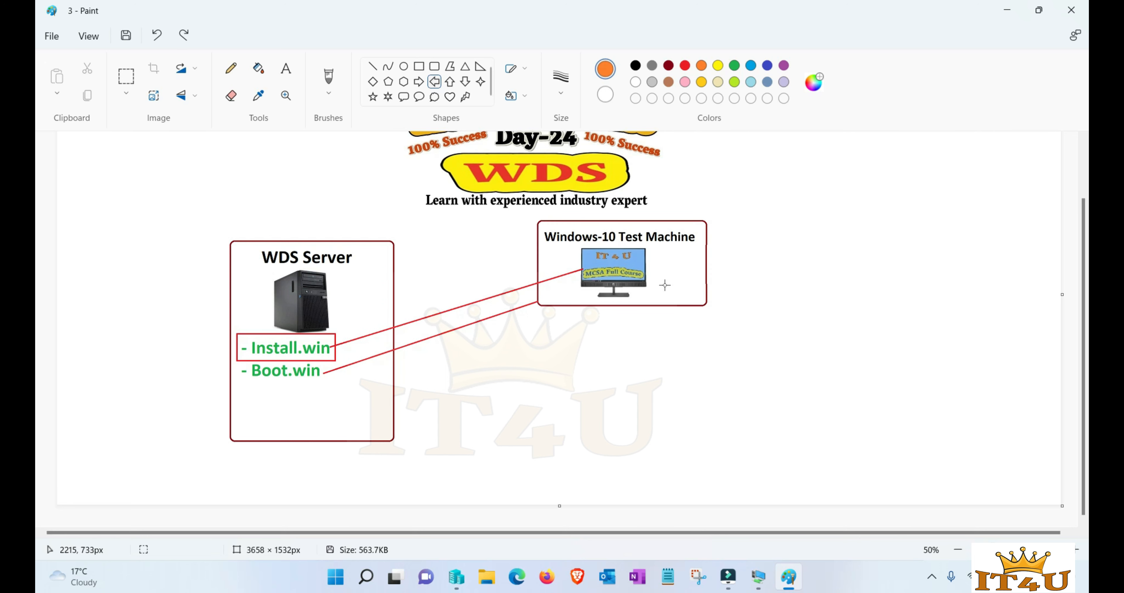
left_click_drag(657, 260, 701, 274)
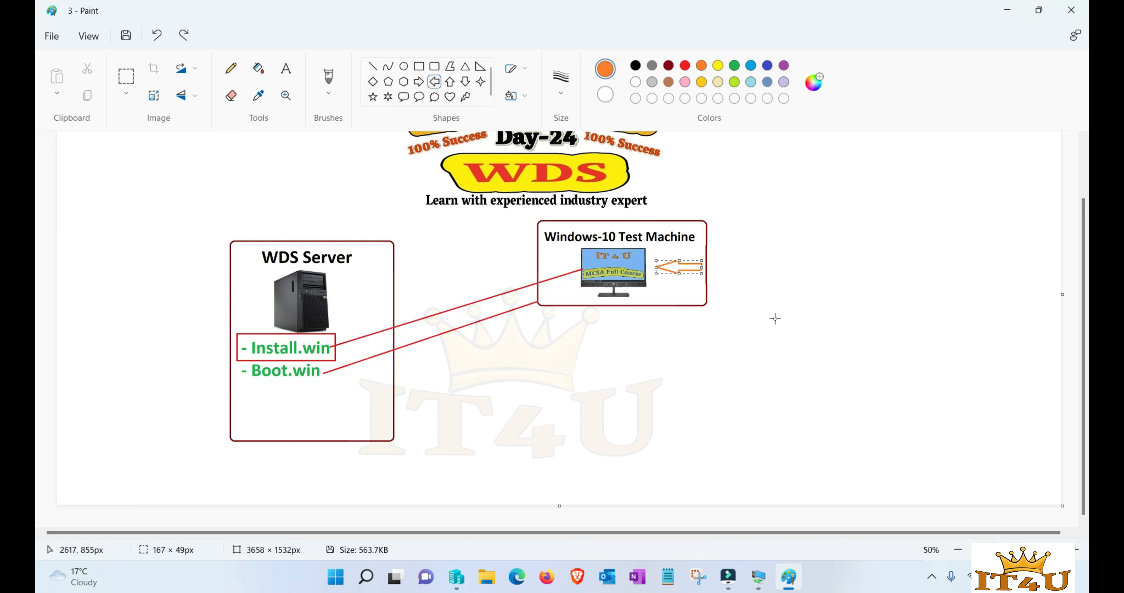
left_click(773, 303)
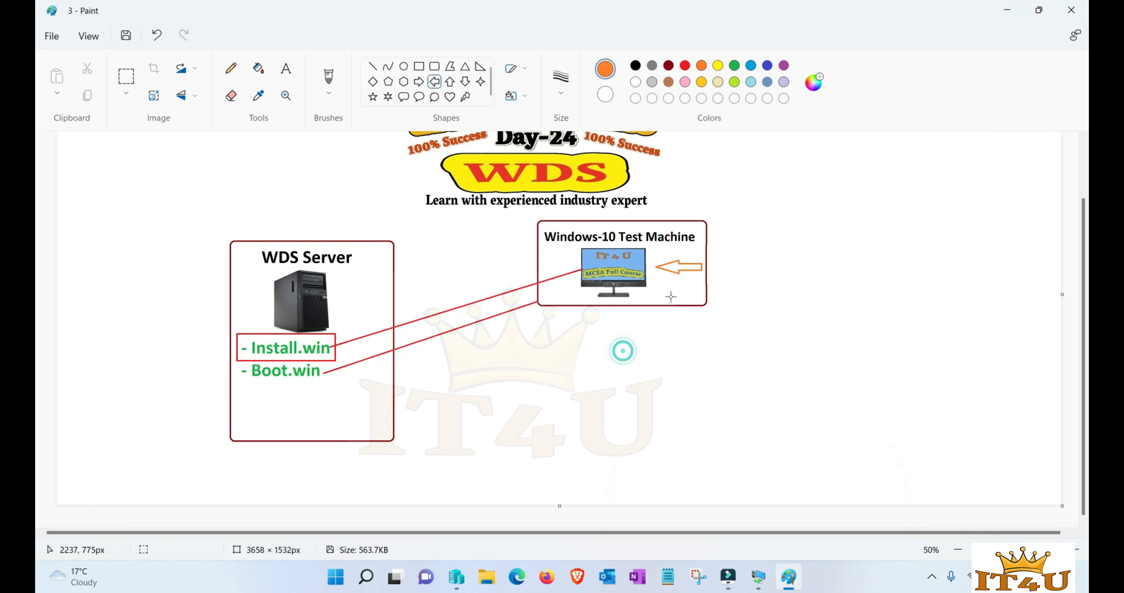
mouse_move(758, 576)
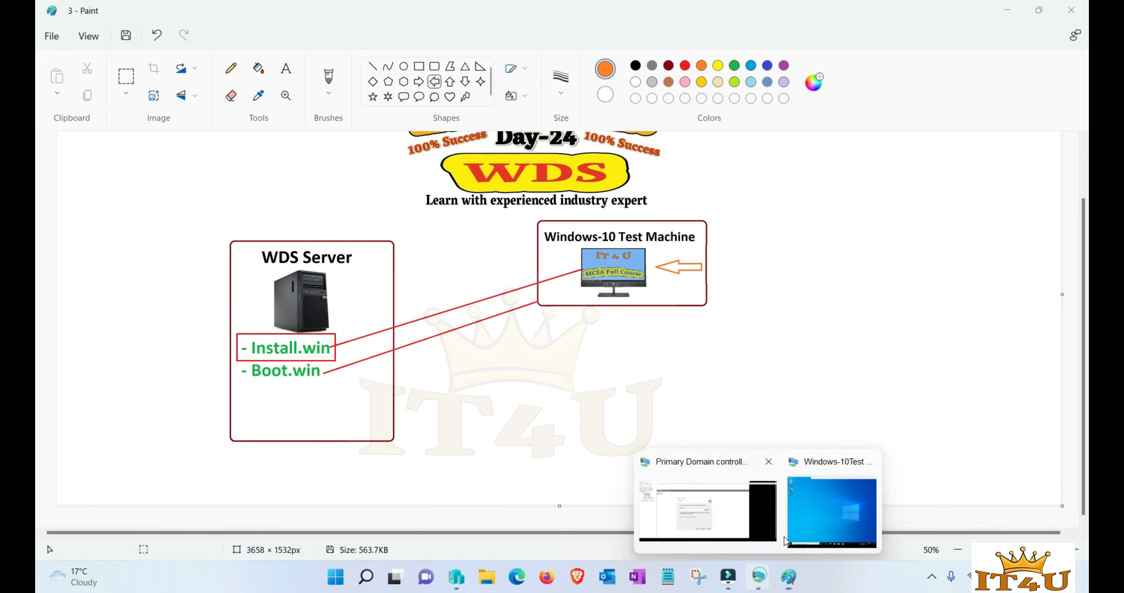
left_click(867, 501)
- Install VLC from the vlc-3.0.16-win32 installer in the VM's Downloads folder
left_click(577, 497)
left_click(397, 221)
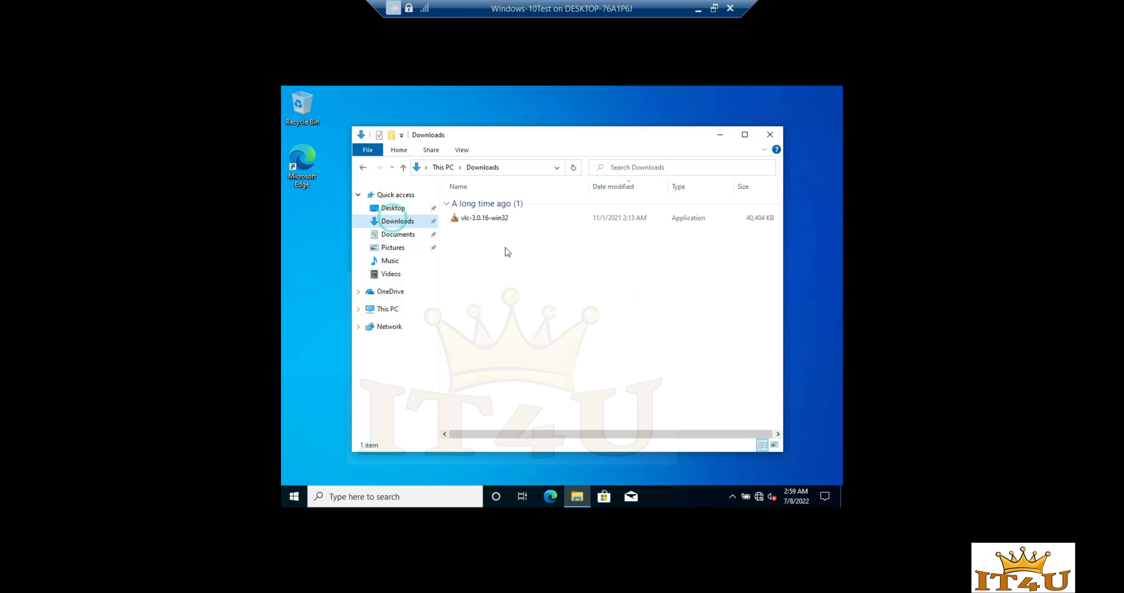
left_click(488, 221)
double_click(489, 220)
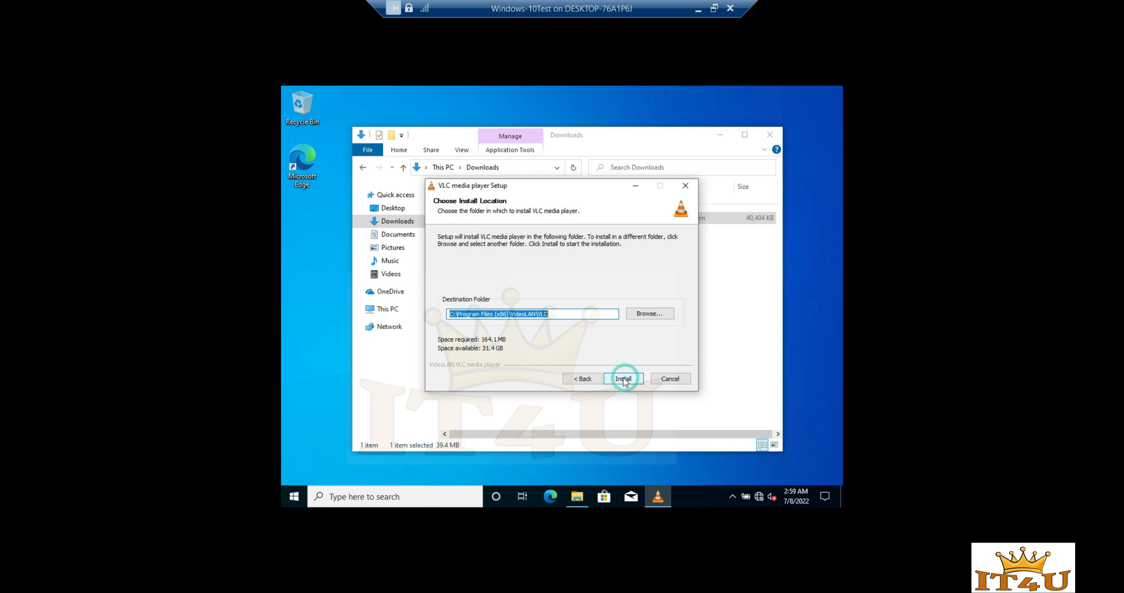
left_click(623, 377)
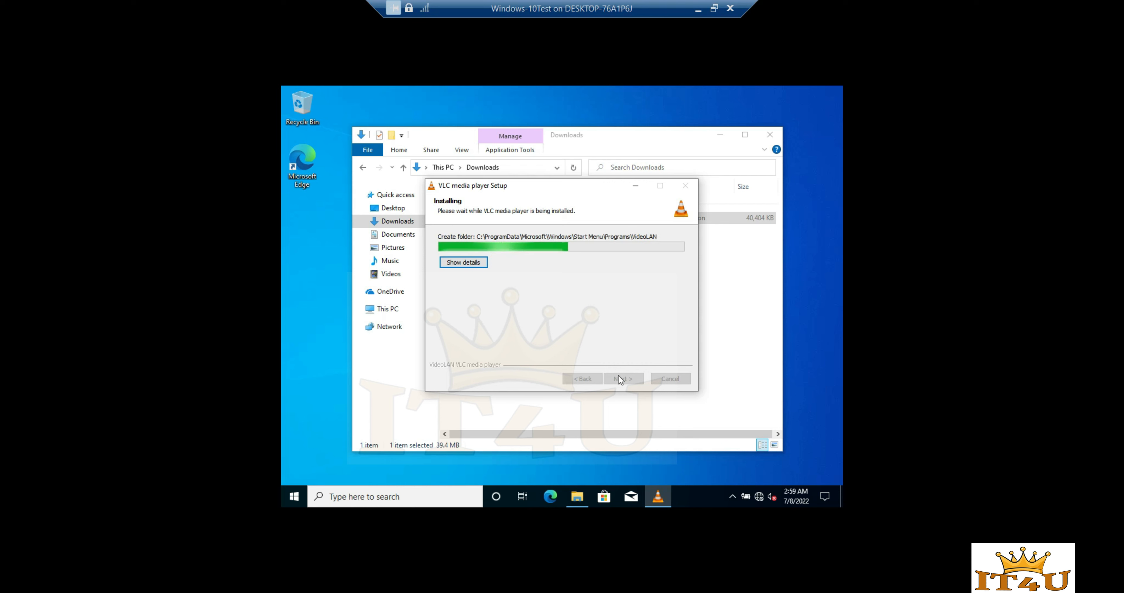
left_click(624, 378)
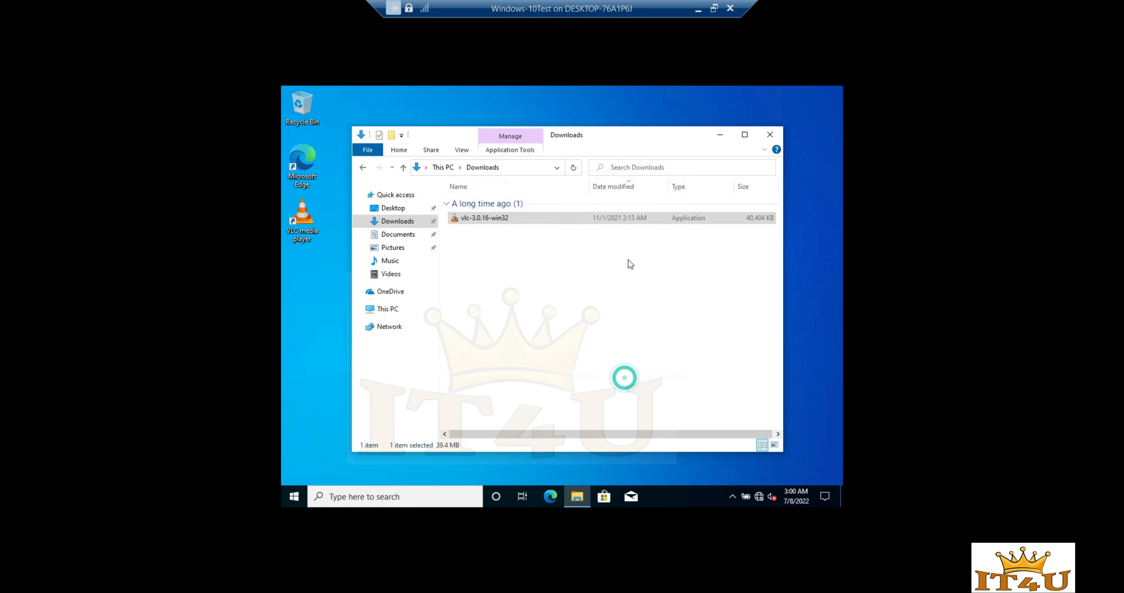
- Permanently delete the VLC installer, close Explorer, and minimize the VM window
left_click(595, 312)
left_click(501, 220)
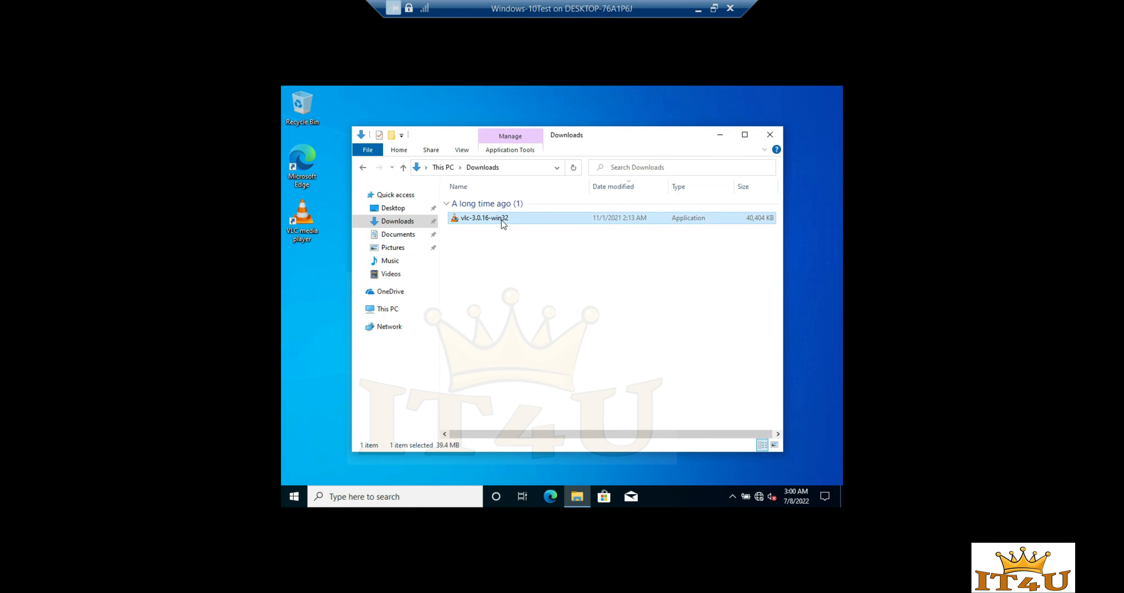
key("shift+Delete")
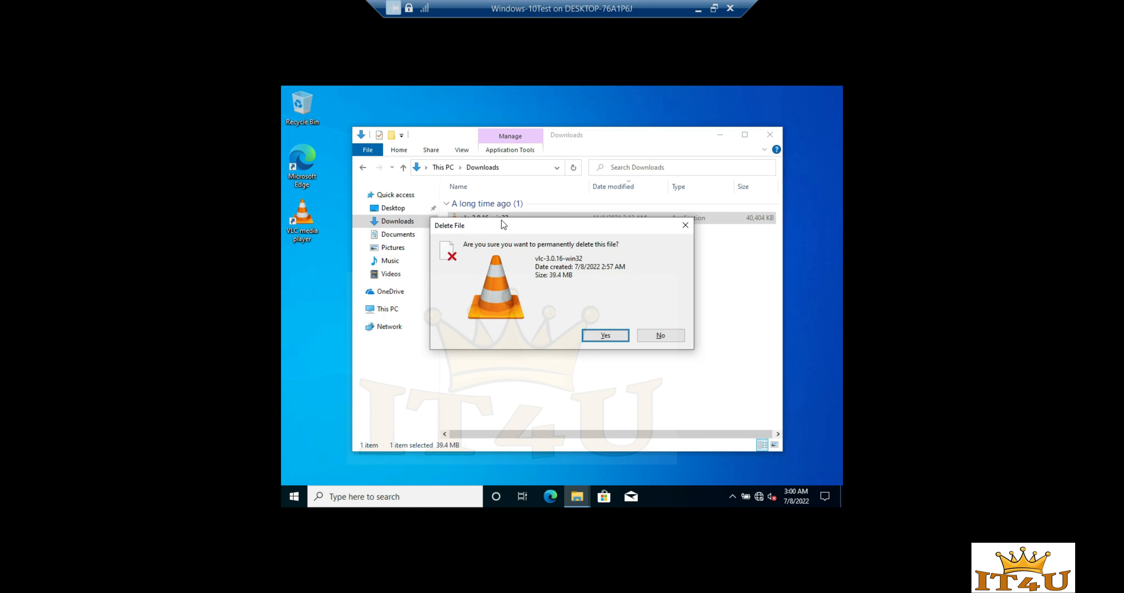
key("Return")
left_click(769, 136)
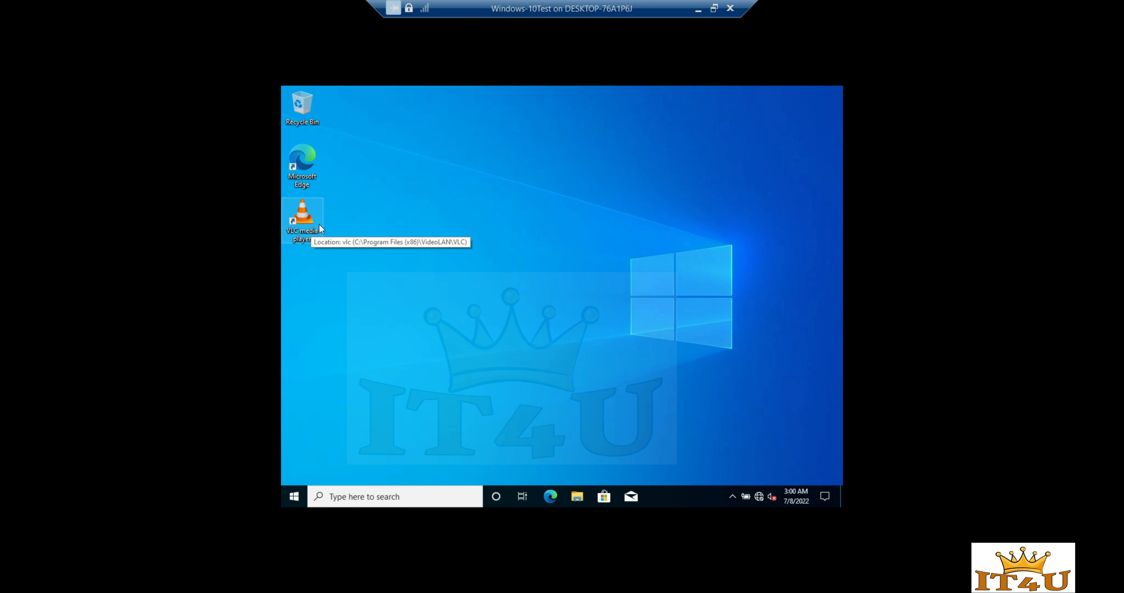
left_click_drag(304, 235, 289, 194)
left_click(379, 222)
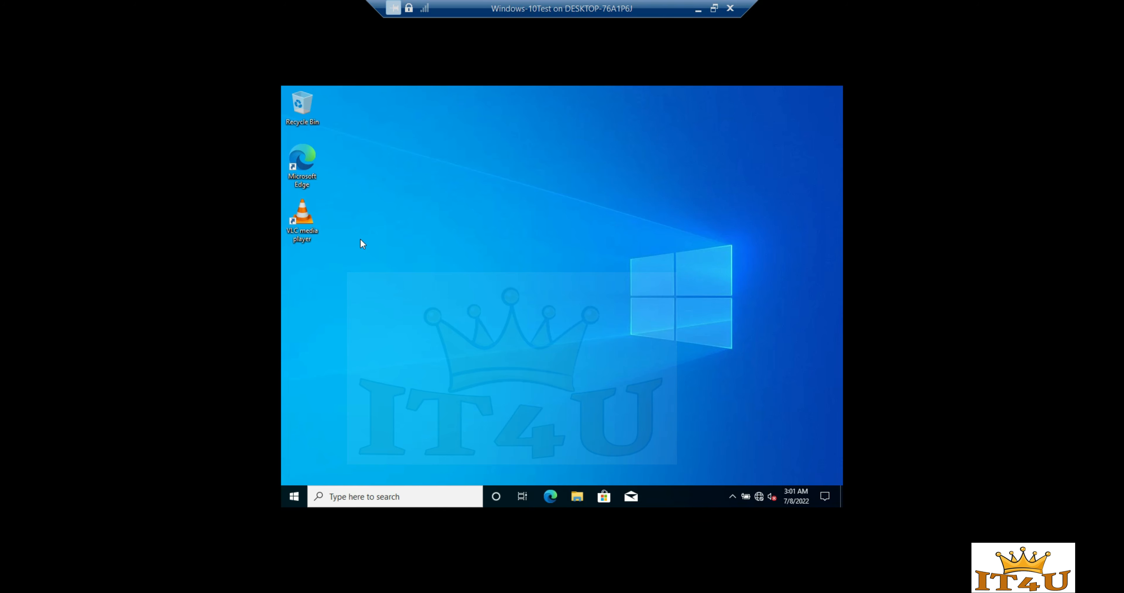
left_click(698, 10)
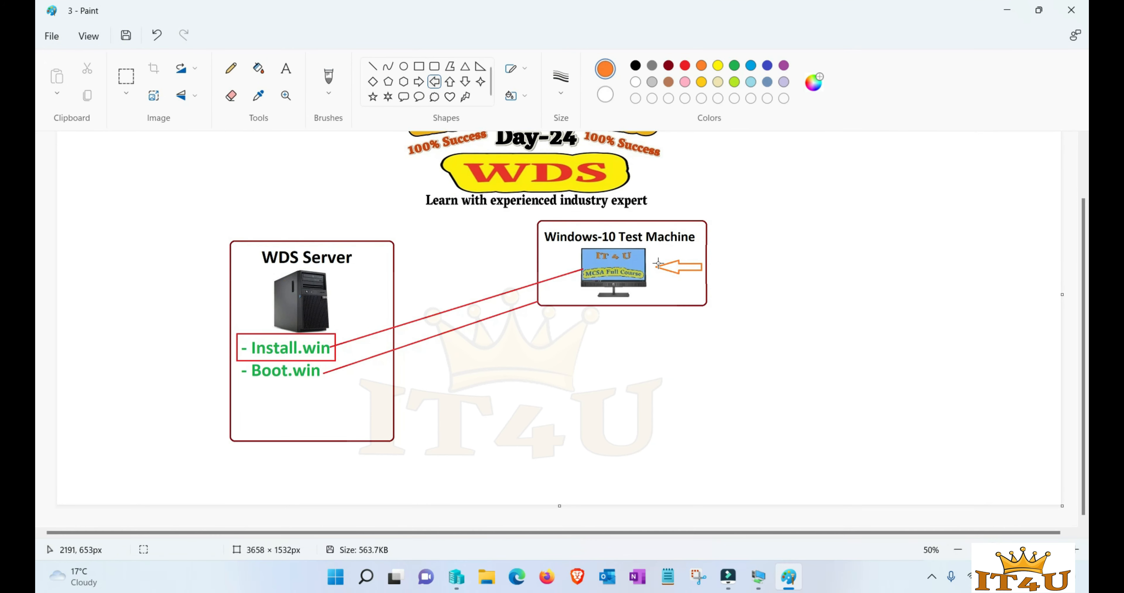
- Draw a red line down from the test machine's monitor
left_click(373, 66)
left_click_drag(639, 287, 655, 382)
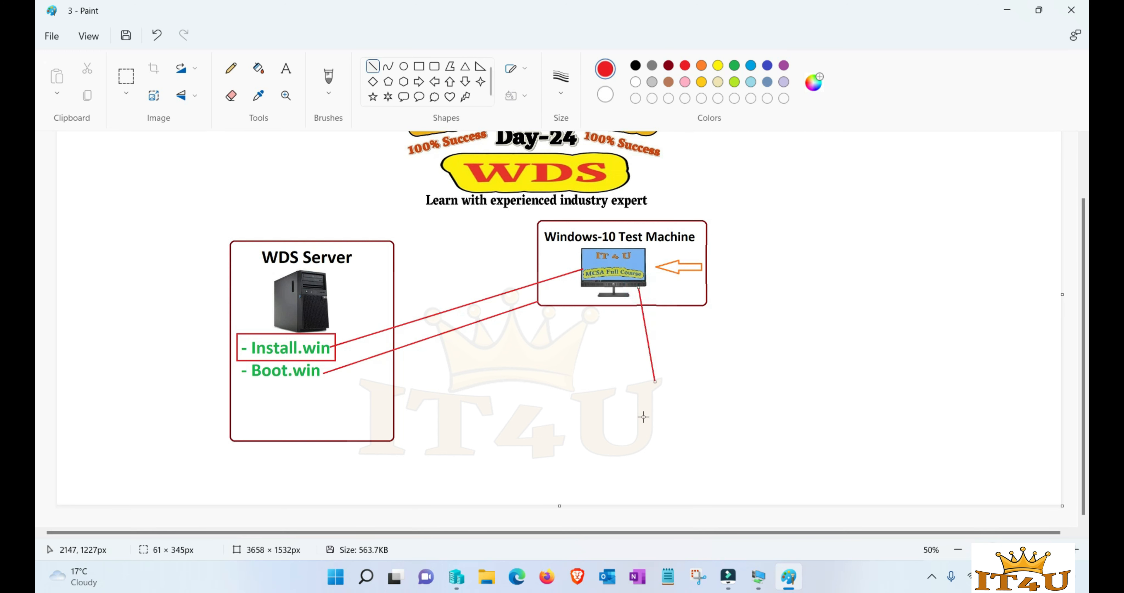
left_click(642, 397)
- Label the line's end 'Capture image' in green text
left_click(286, 68)
left_click(734, 65)
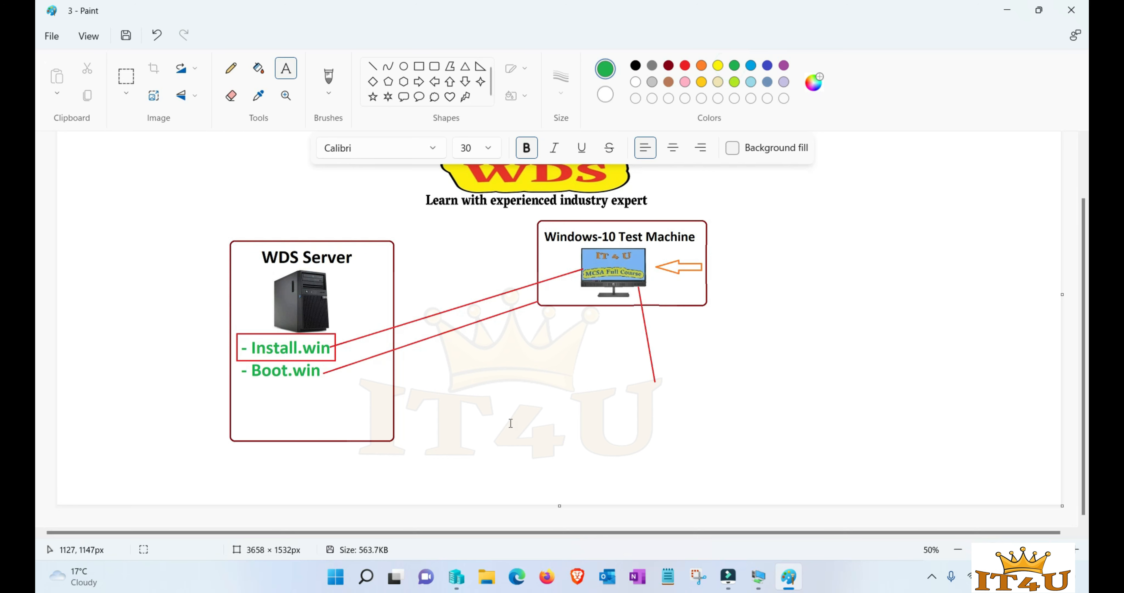
left_click(637, 393)
type("Capture image")
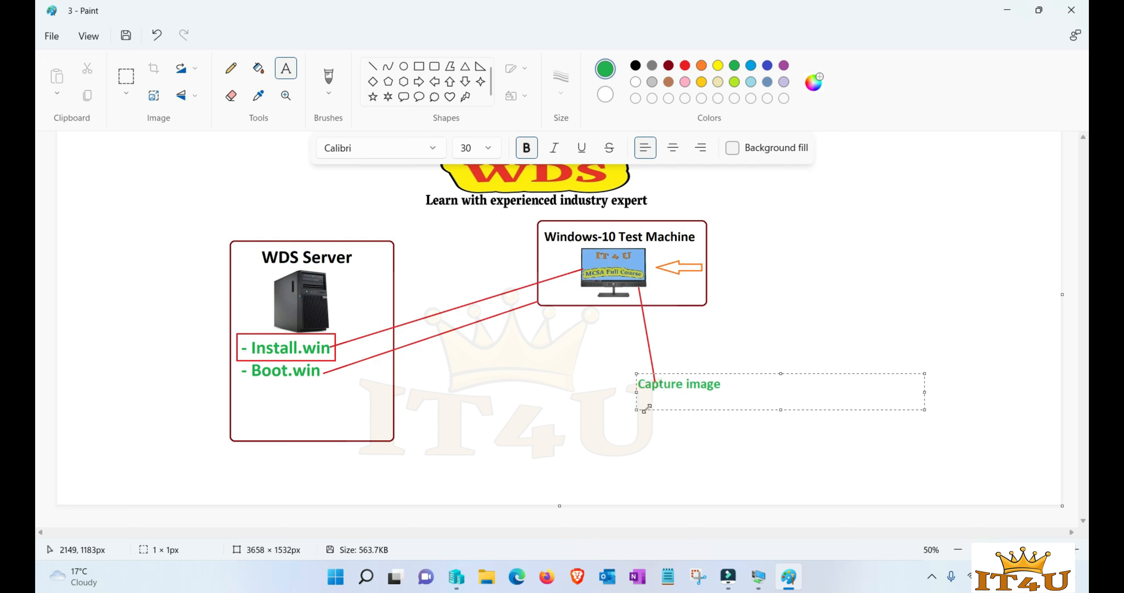
left_click(787, 355)
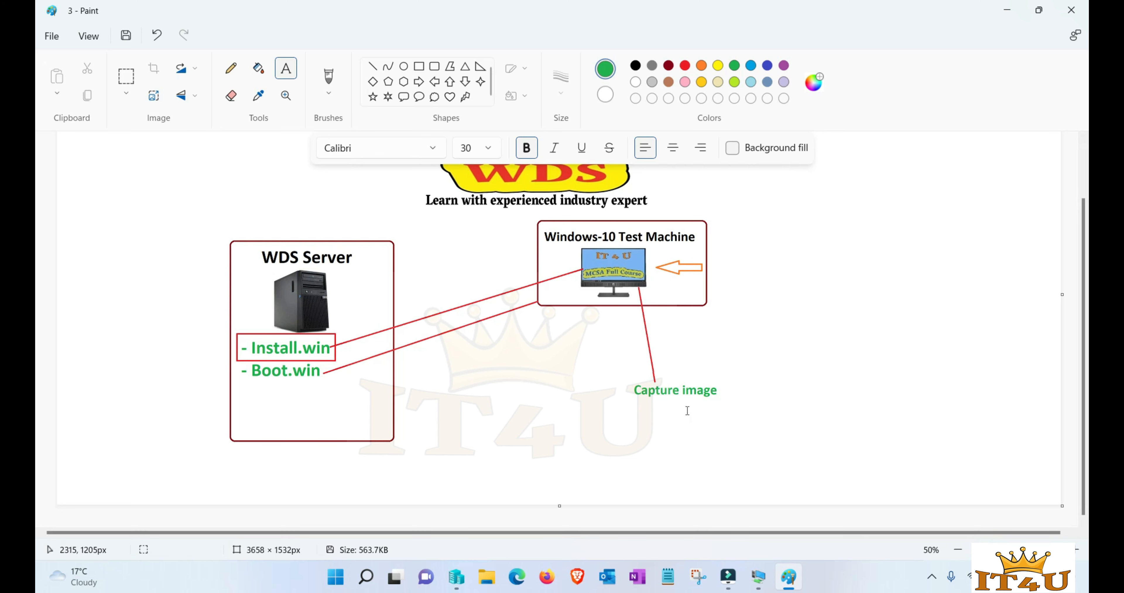
left_click(720, 514)
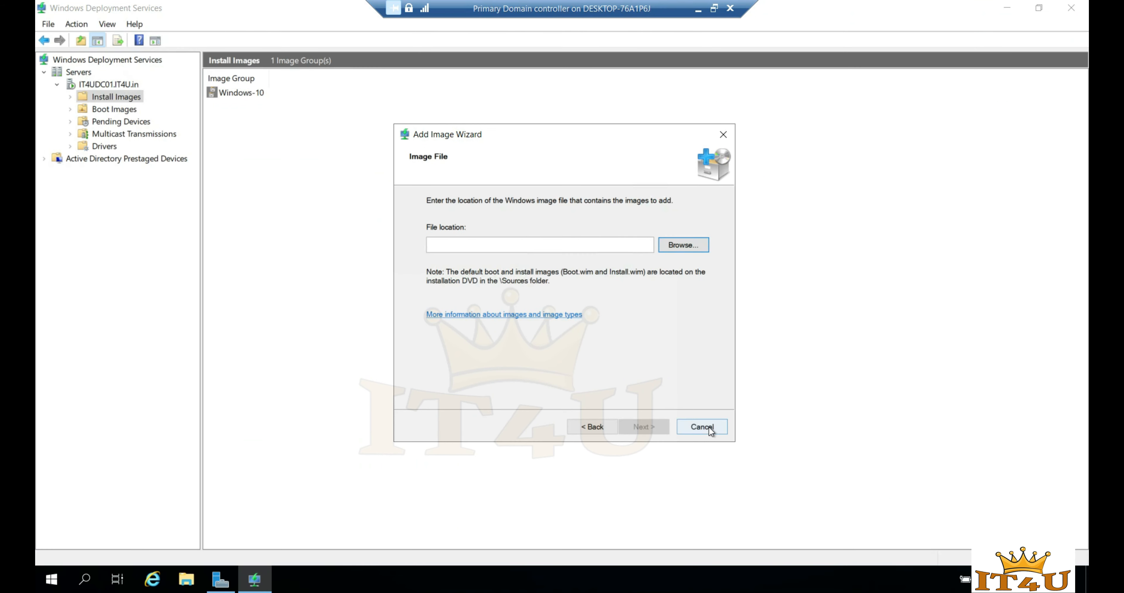
- Abandon the Add Image Wizard and start Create Capture Image from the Windows 10 boot Image
left_click(709, 427)
left_click(571, 318)
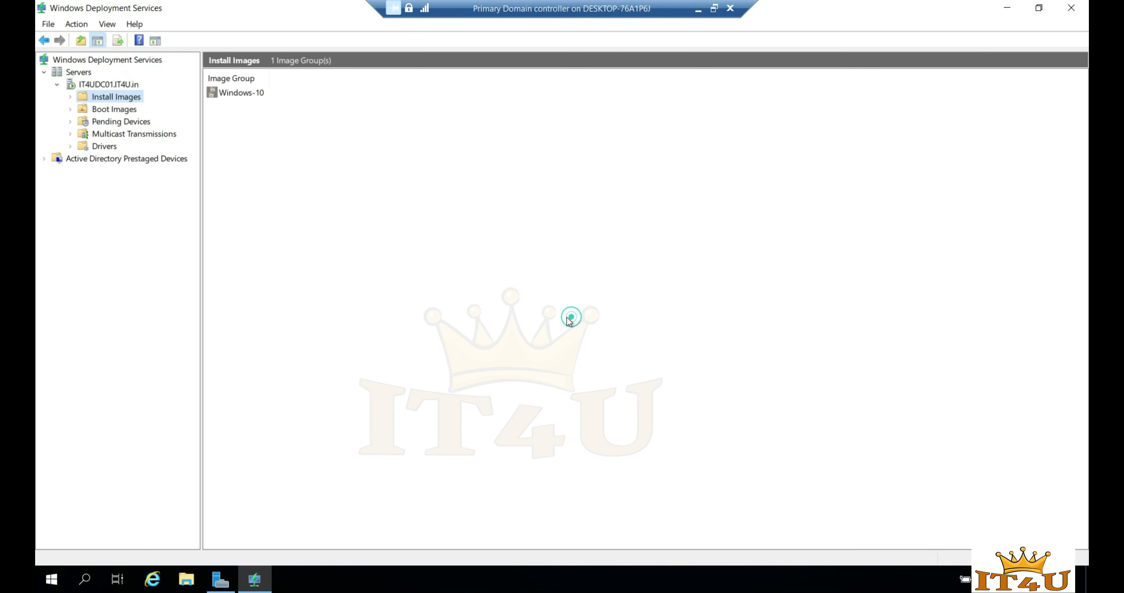
left_click(113, 110)
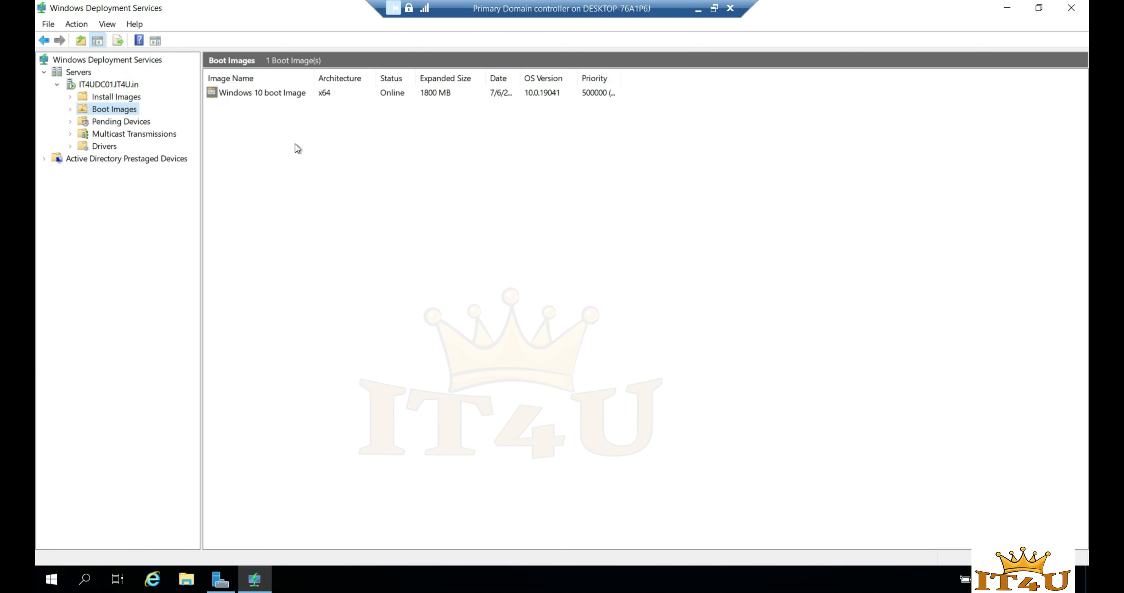
right_click(281, 93)
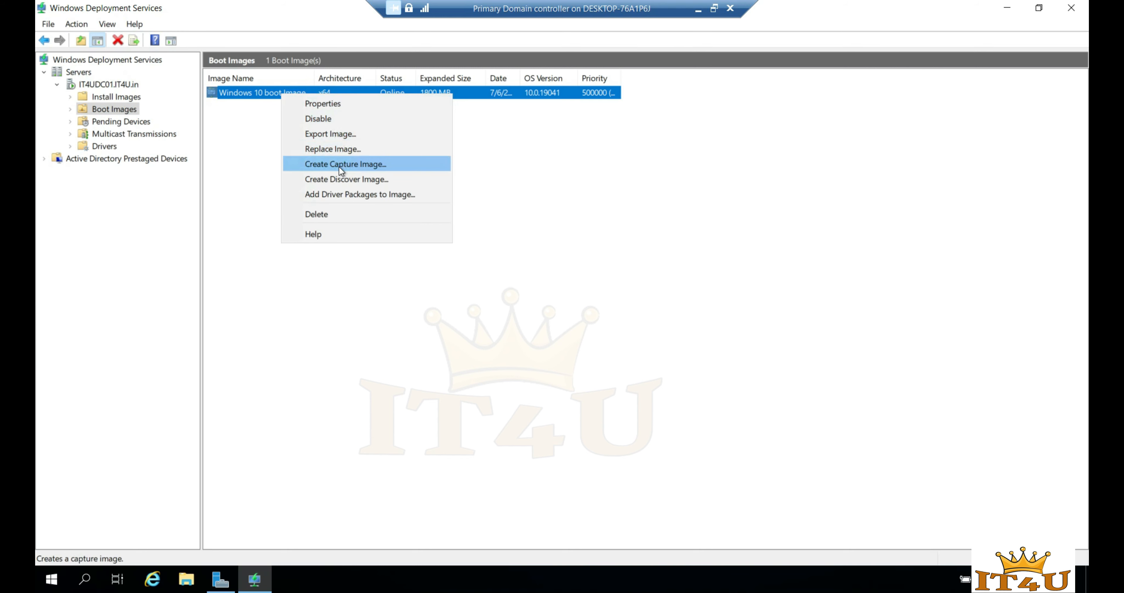
left_click(348, 166)
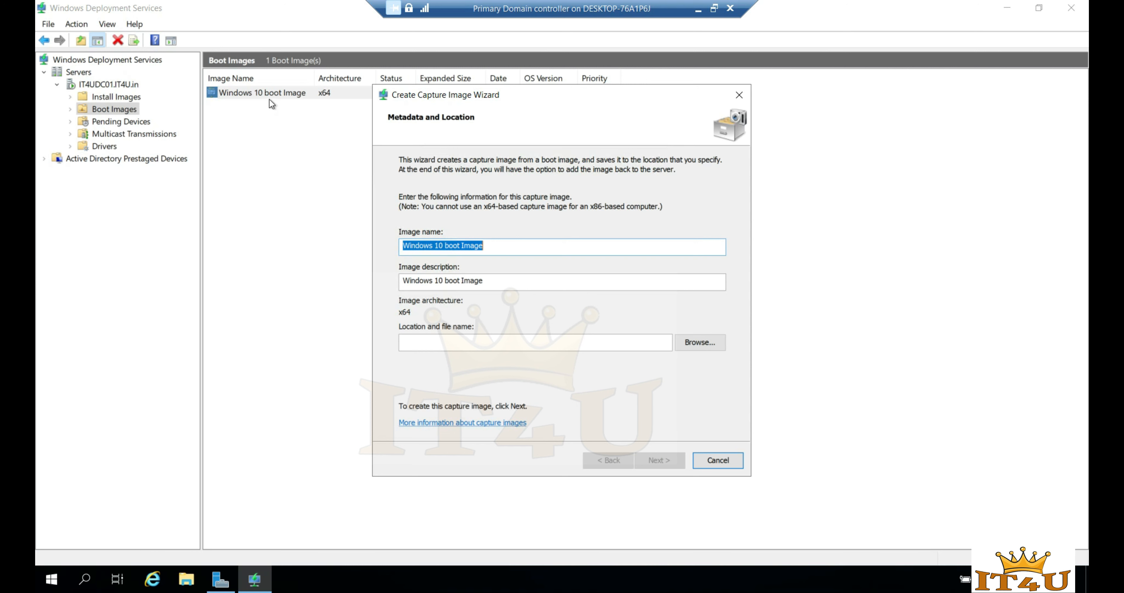
- Rename the image to 'Windows 10 Capture Image' and use the same text as its description
left_click(483, 246)
left_click_drag(484, 246, 448, 250)
type("Capture Image")
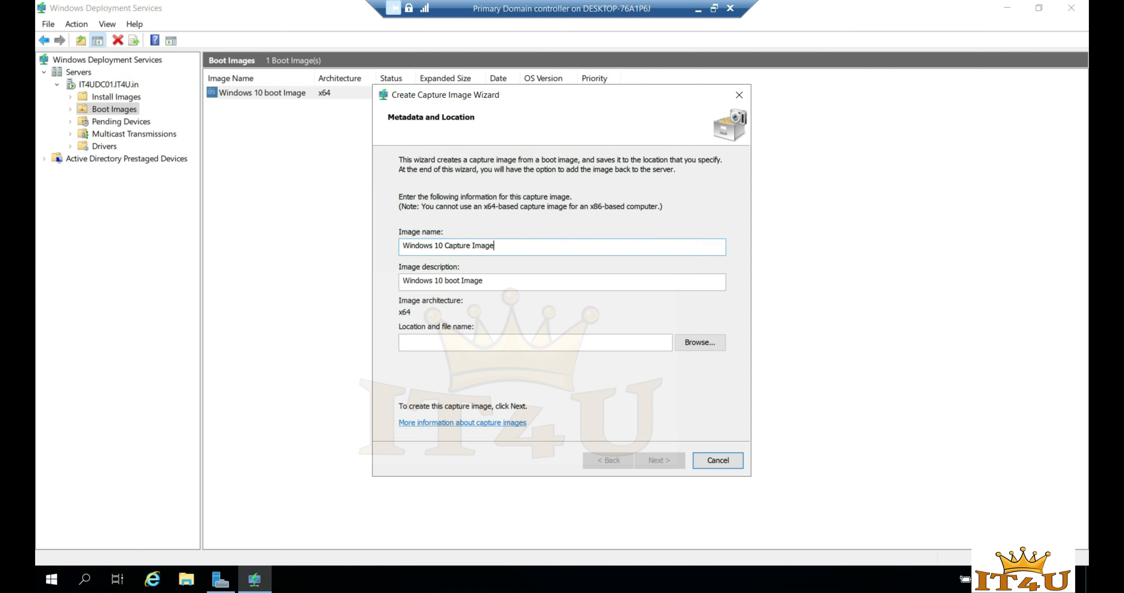
key("Tab")
type("Windows 10 Capture Image")
- Save the capture image as a 'Windows 10 Capture Image' .wim under C:\RemoteInstall and create it
left_click(704, 345)
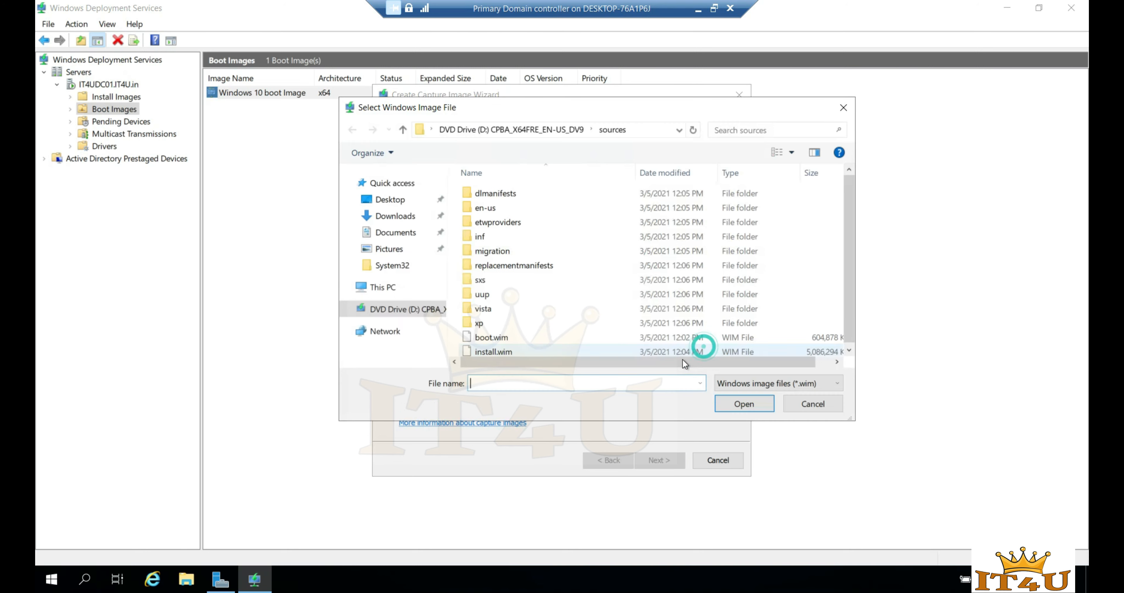
left_click(386, 288)
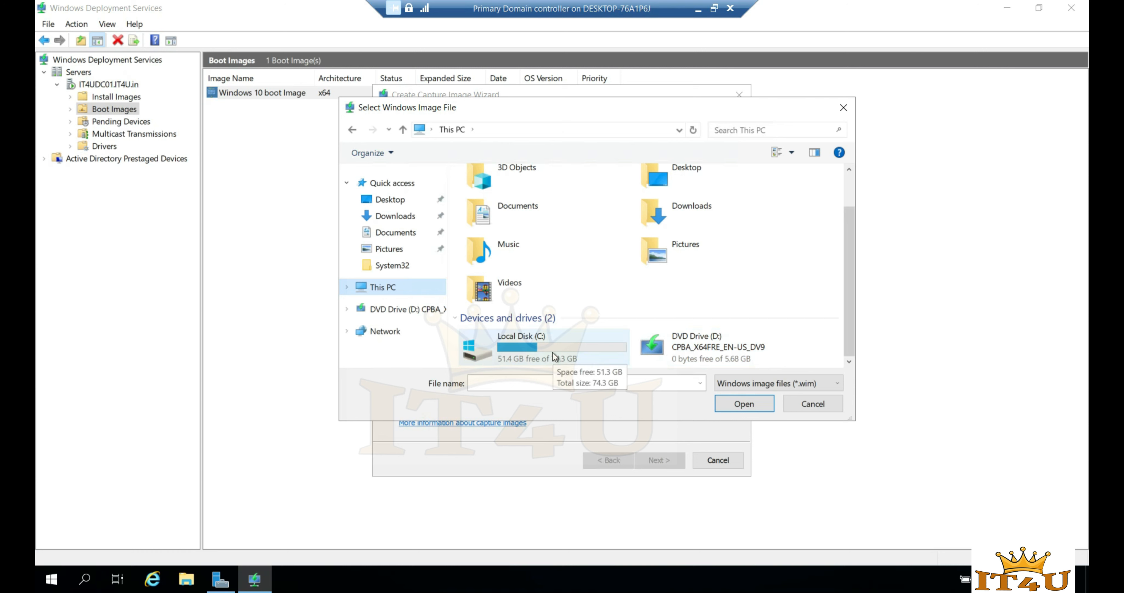
double_click(547, 353)
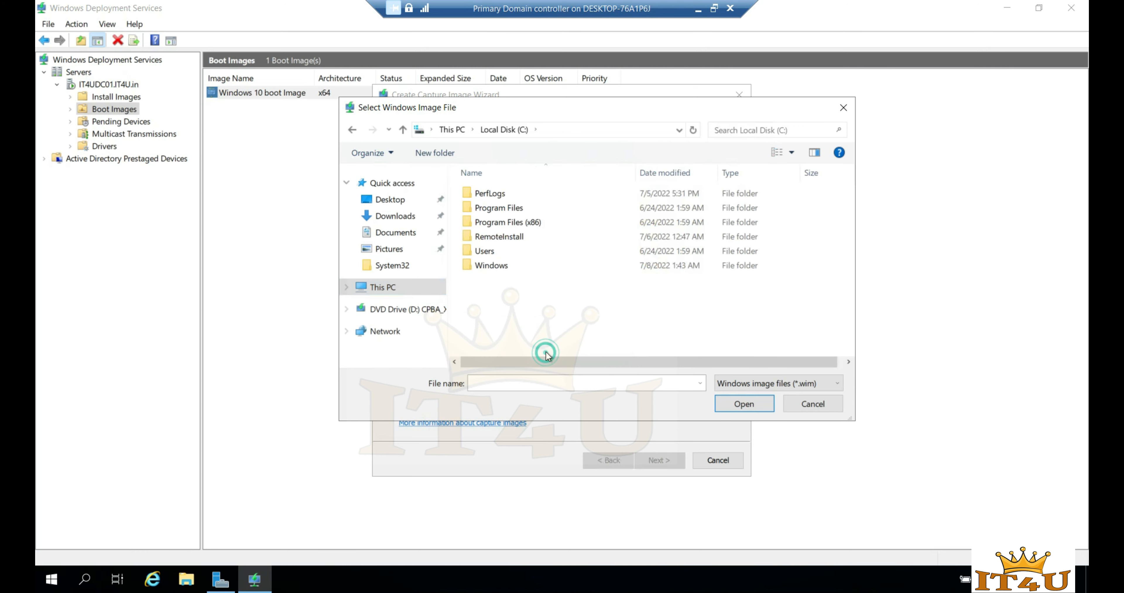
double_click(499, 237)
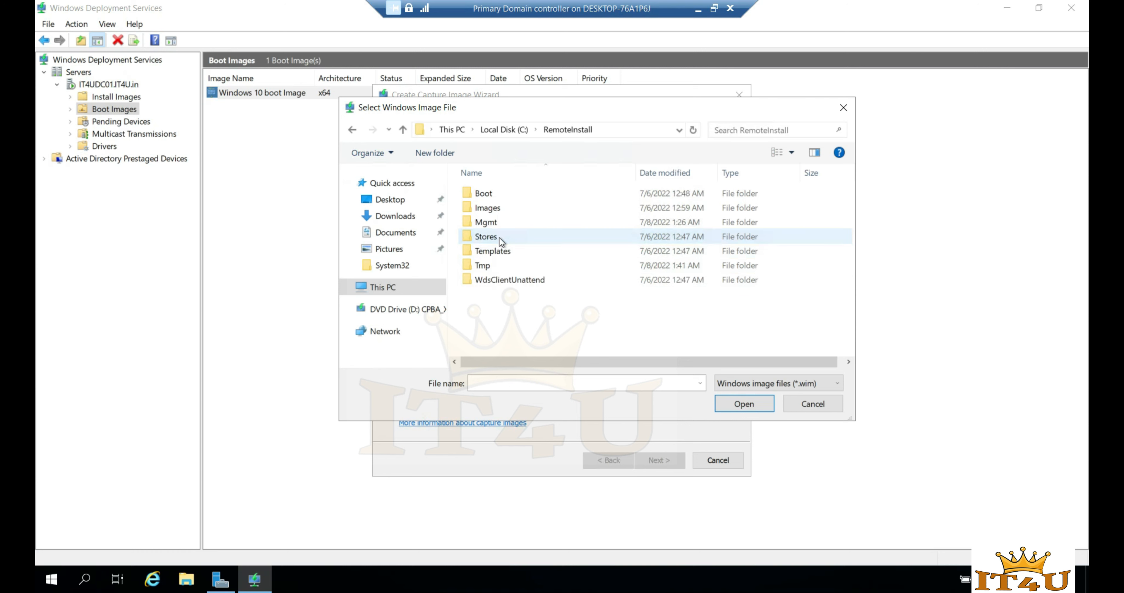
left_click(403, 129)
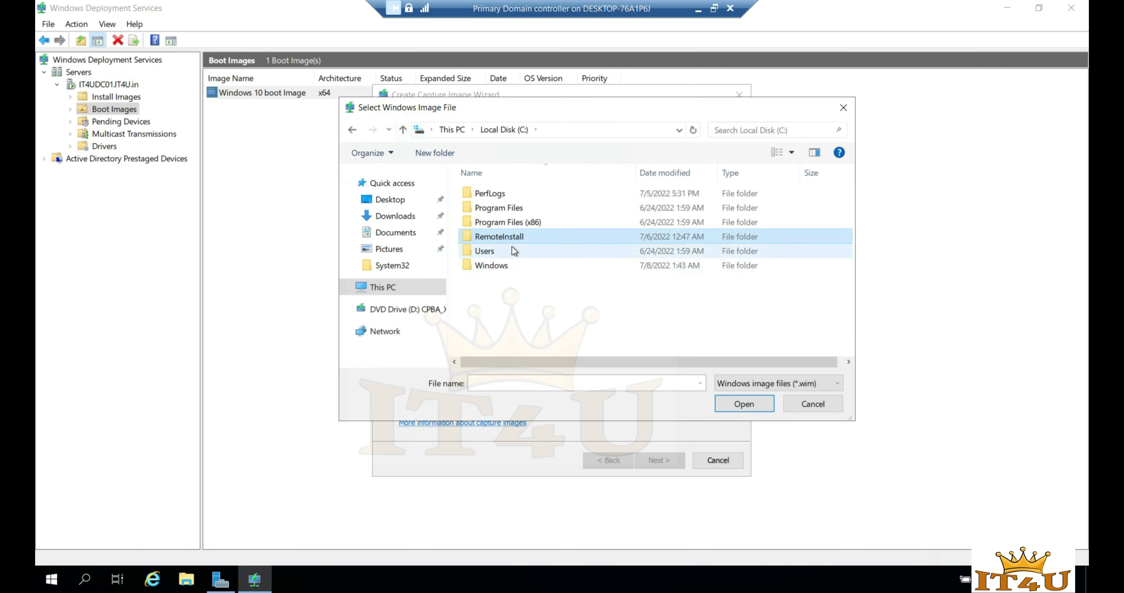
double_click(510, 238)
left_click(575, 384)
type("Windows 10 Capture Image")
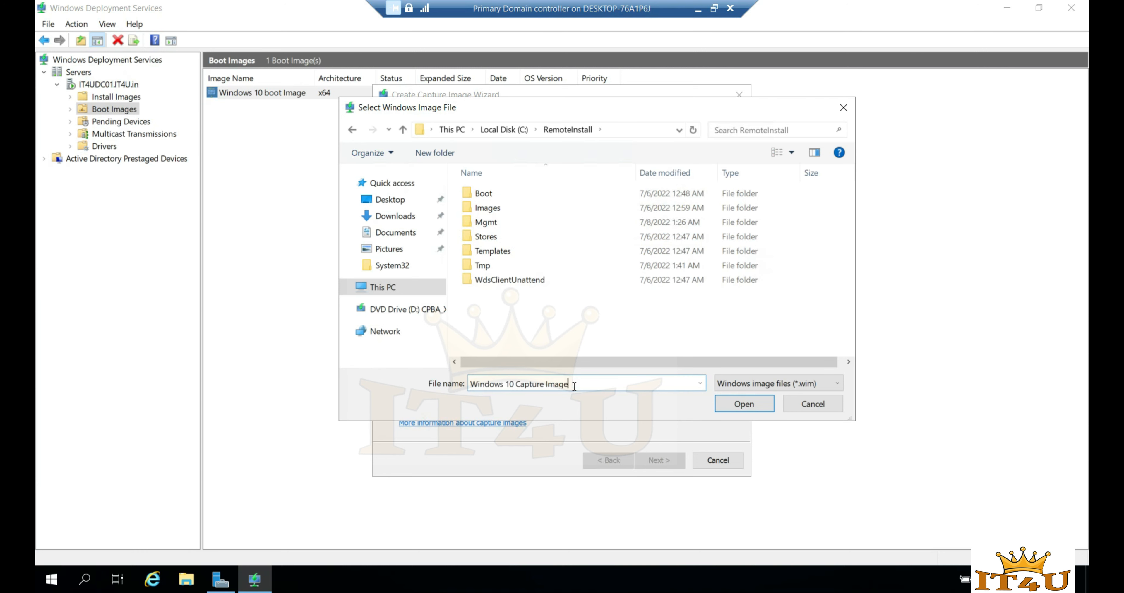
type("win")
left_click(747, 405)
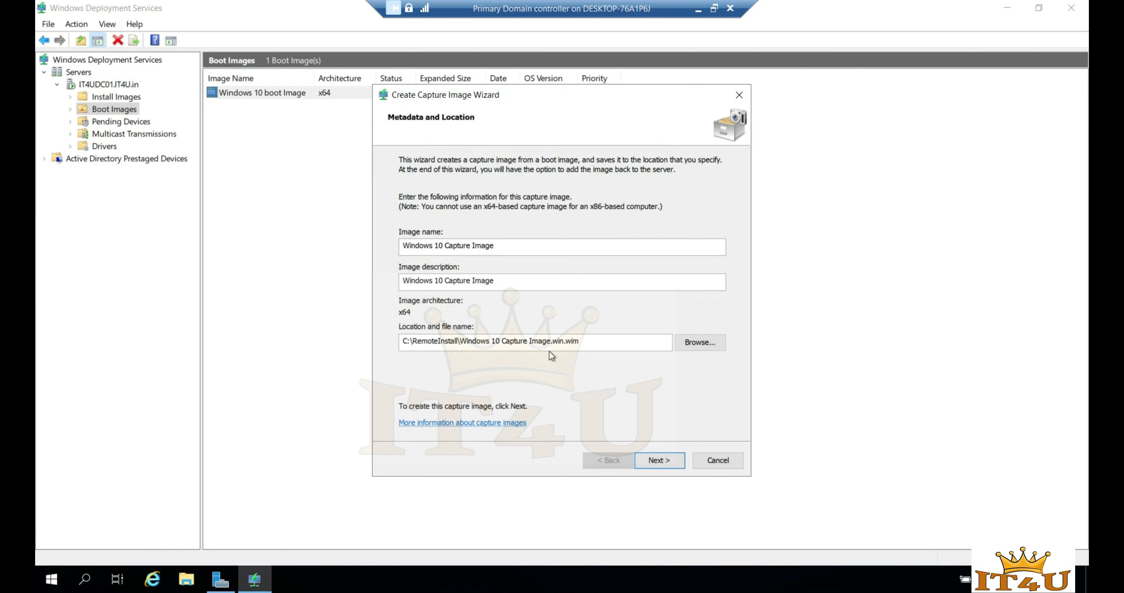
left_click(667, 462)
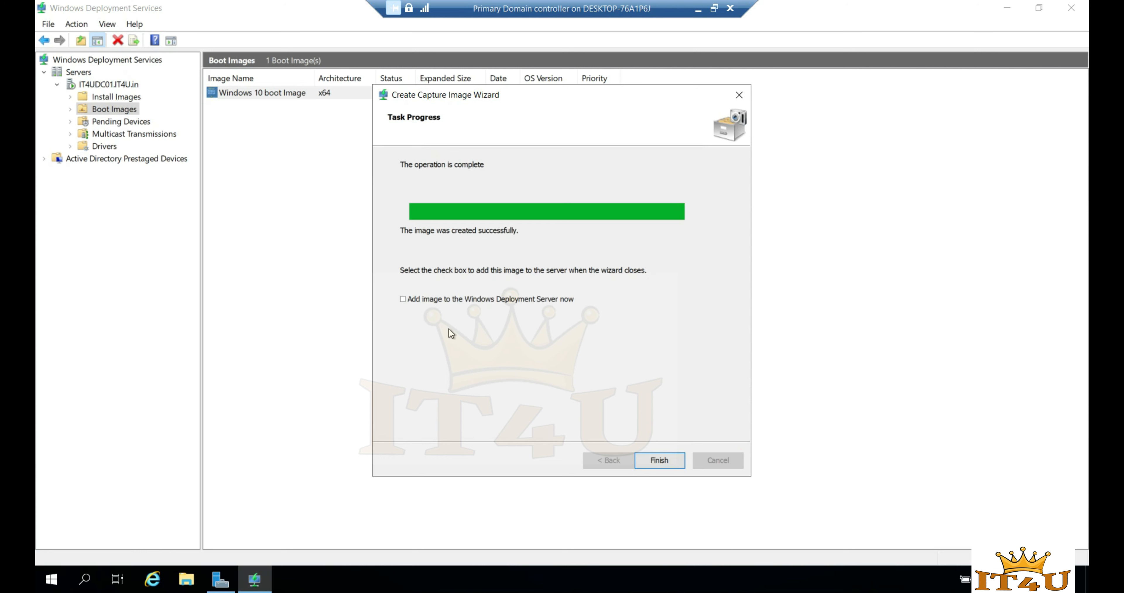
- Add the new Windows 10 Capture Image file to the WDS server's boot images with its default name and description
left_click(402, 302)
left_click(659, 461)
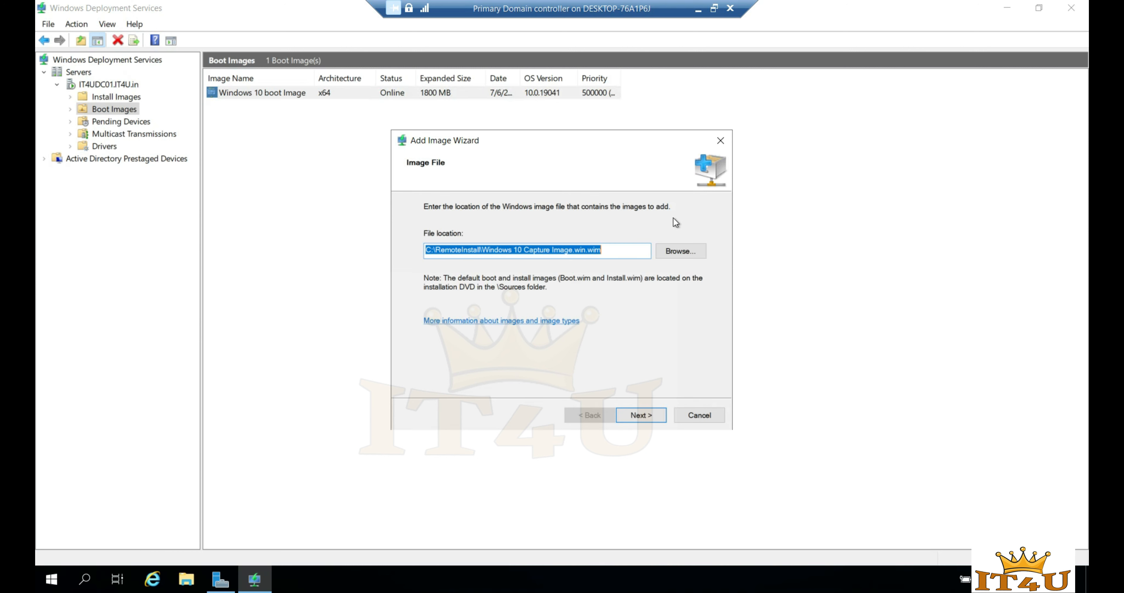
left_click(646, 416)
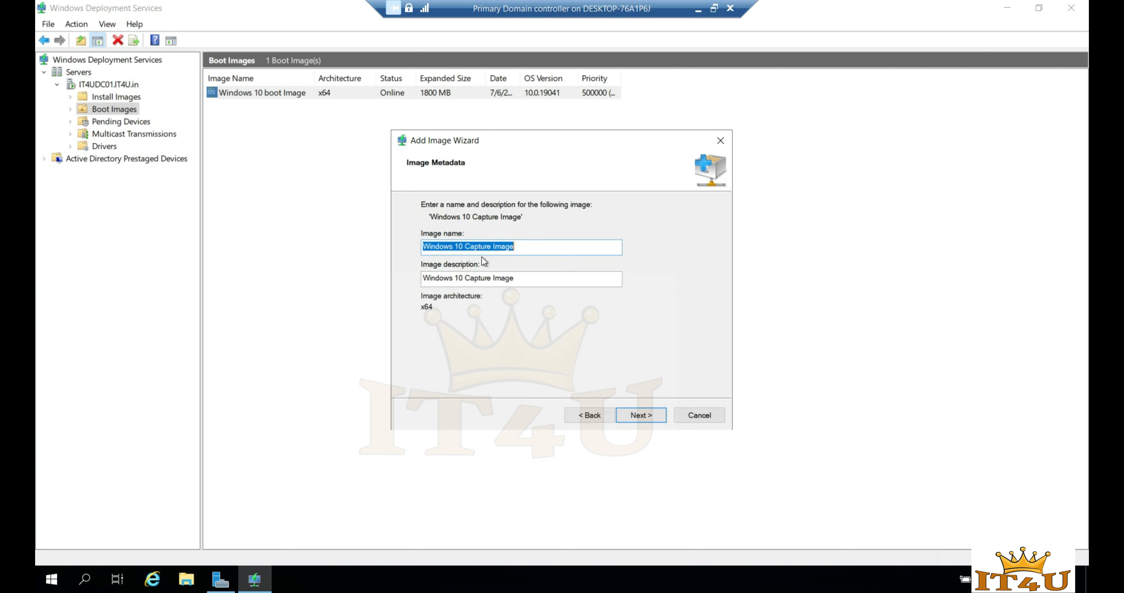
left_click(645, 415)
left_click(642, 415)
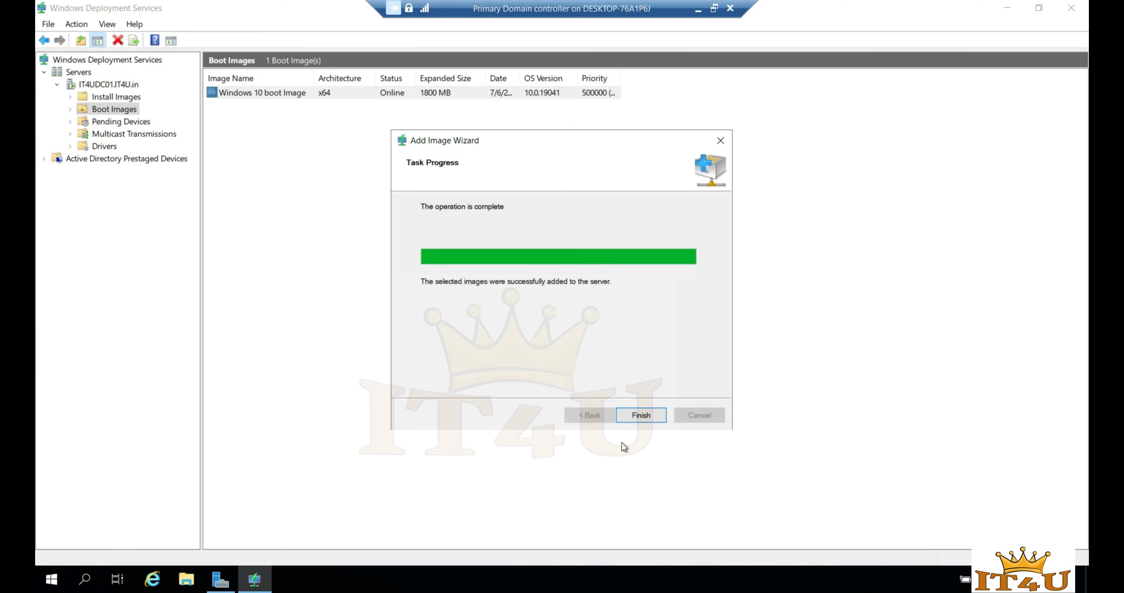
left_click(641, 415)
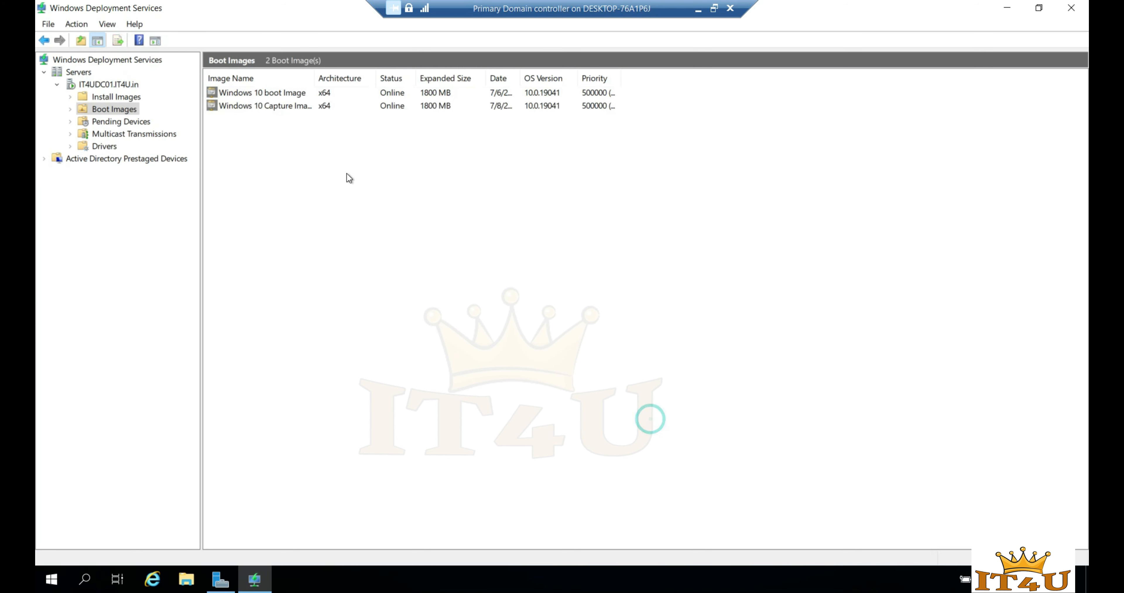
- Widen the Image Name column so both boot image names show, then minimize the VM window
left_click(281, 109)
left_click_drag(314, 79, 403, 78)
left_click(296, 138)
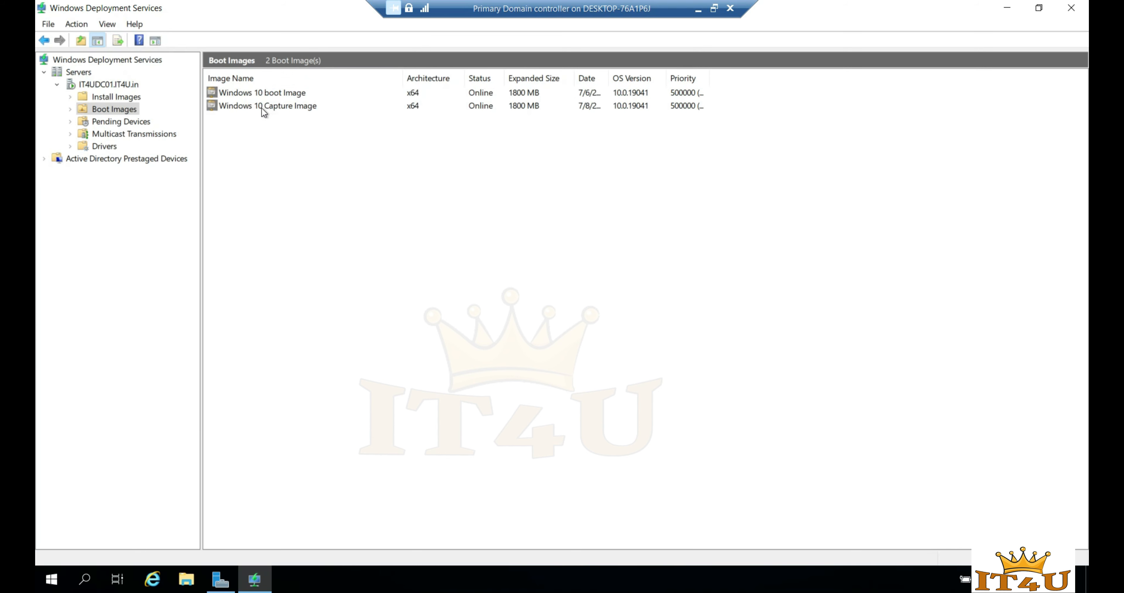
left_click(293, 108)
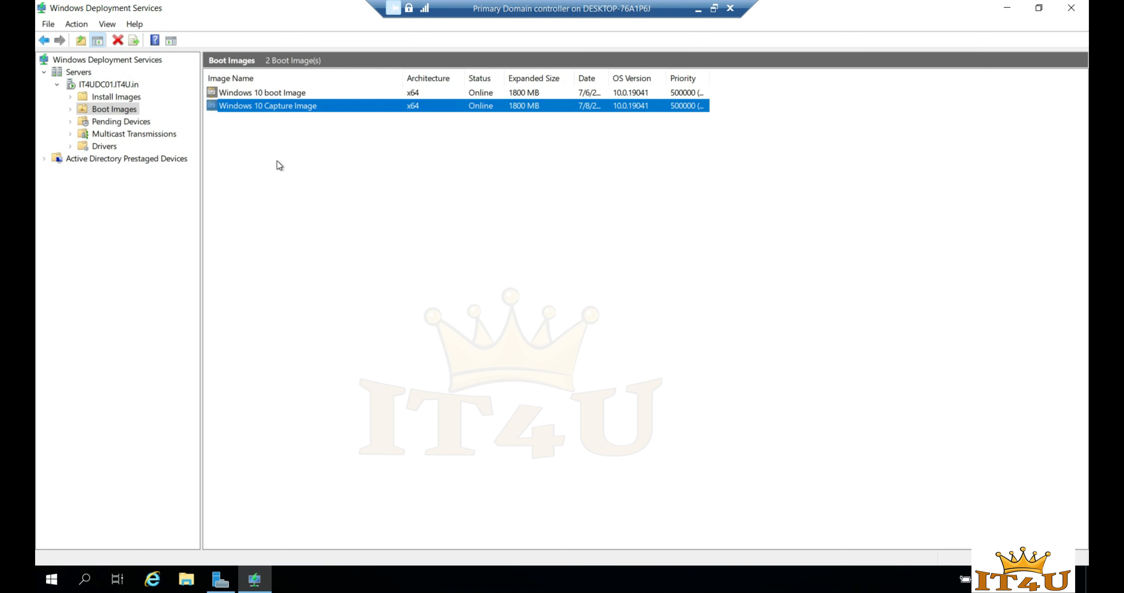
left_click(274, 94)
left_click(279, 106)
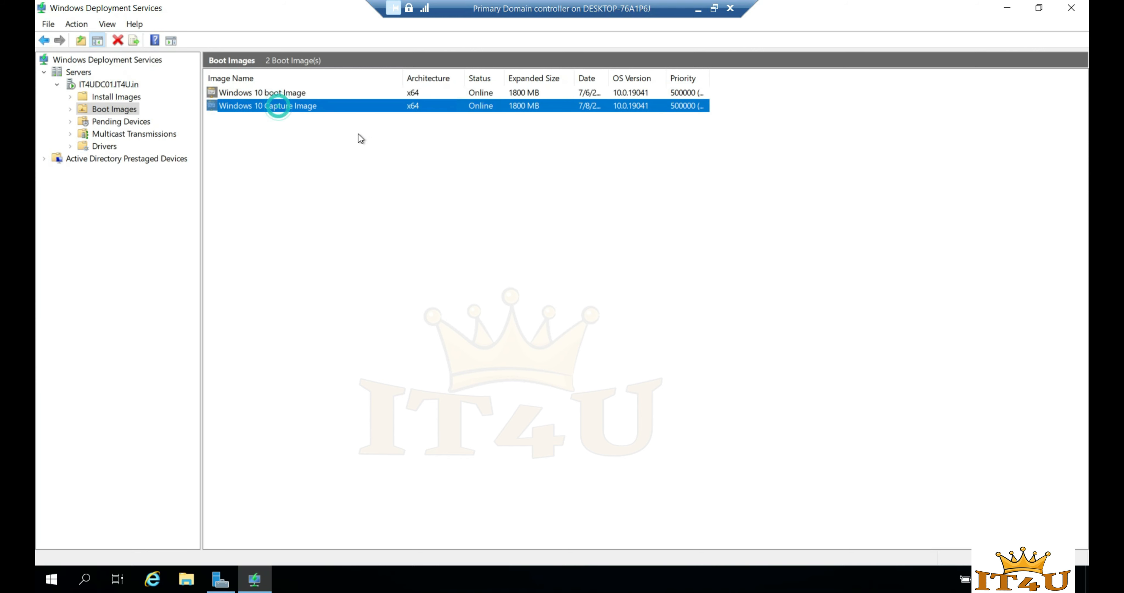
left_click(698, 8)
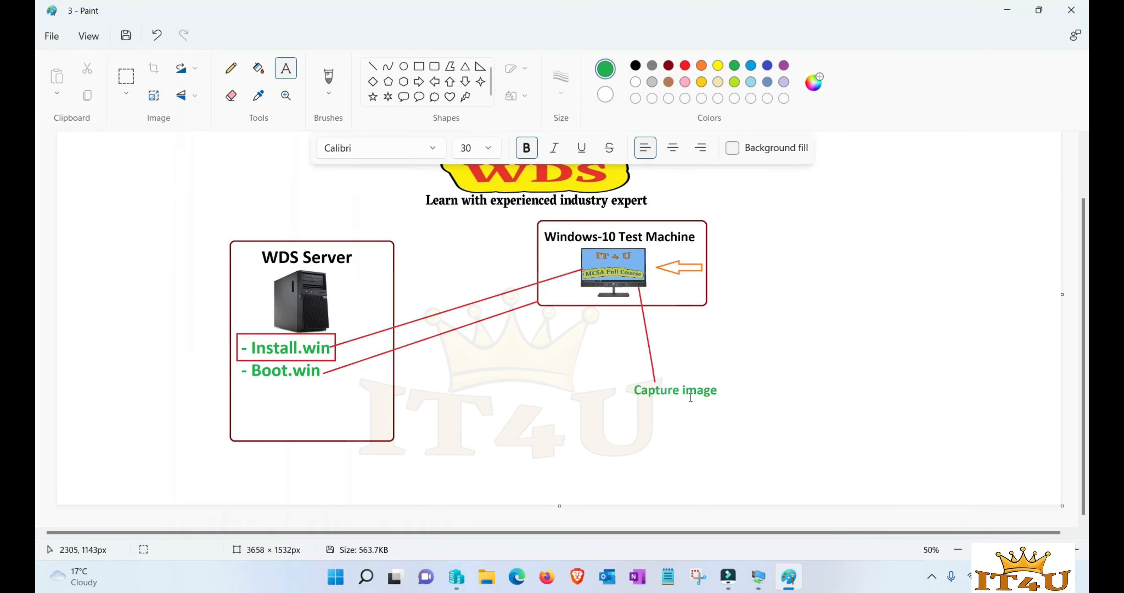
- Frame the 'Capture image' label with a dark red rounded rectangle
left_click(668, 66)
left_click(434, 66)
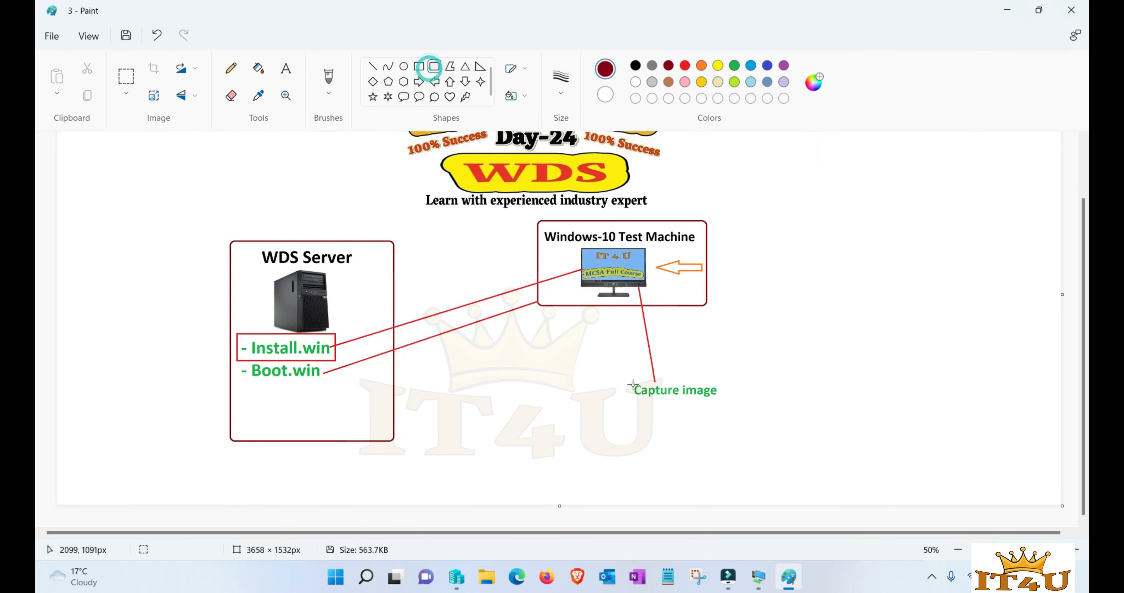
left_click_drag(629, 380, 722, 405)
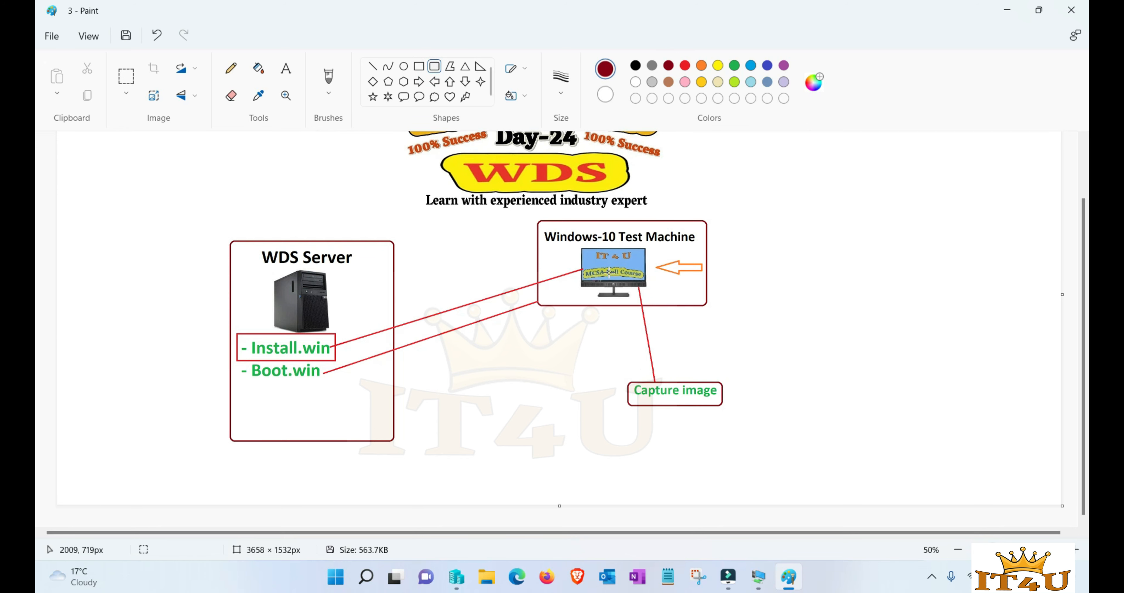
- Draw a bright red line from the test machine's monitor down to the right
mouse_move(759, 576)
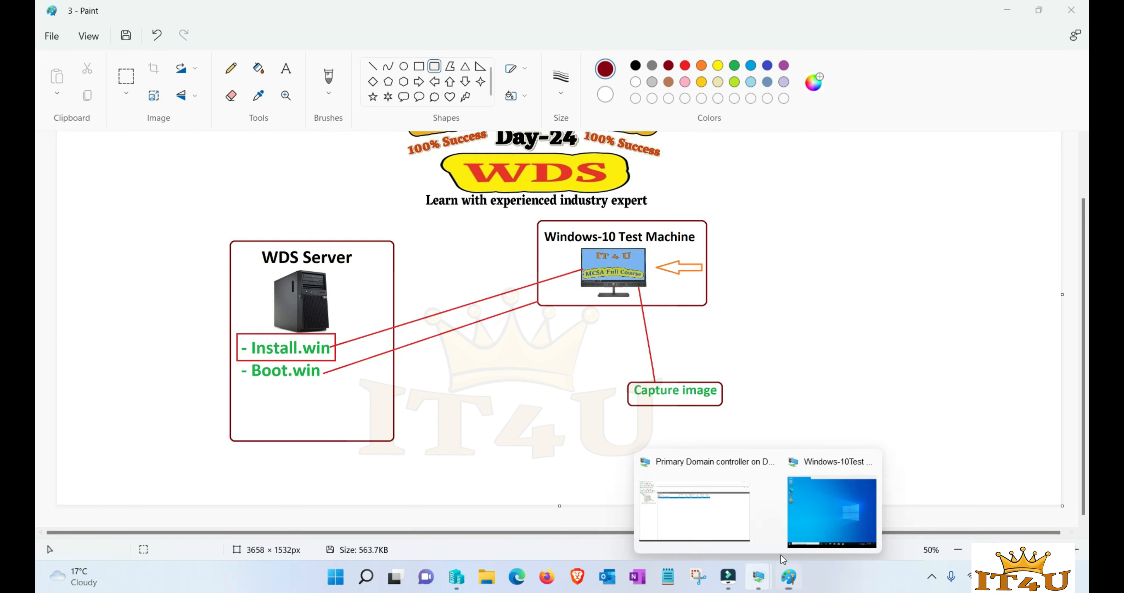
left_click(853, 510)
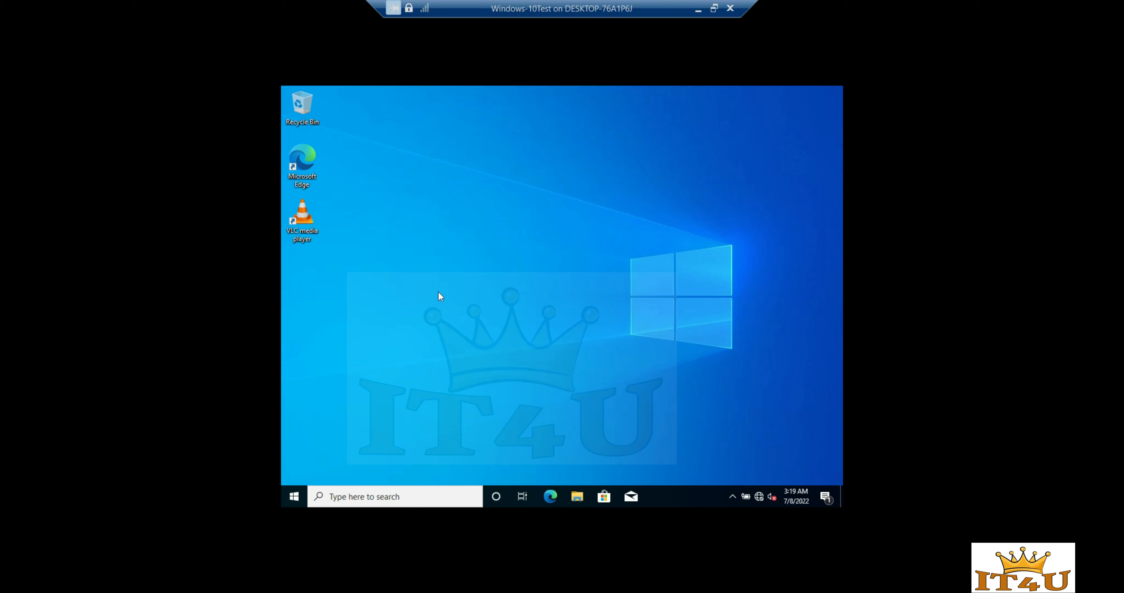
left_click(698, 9)
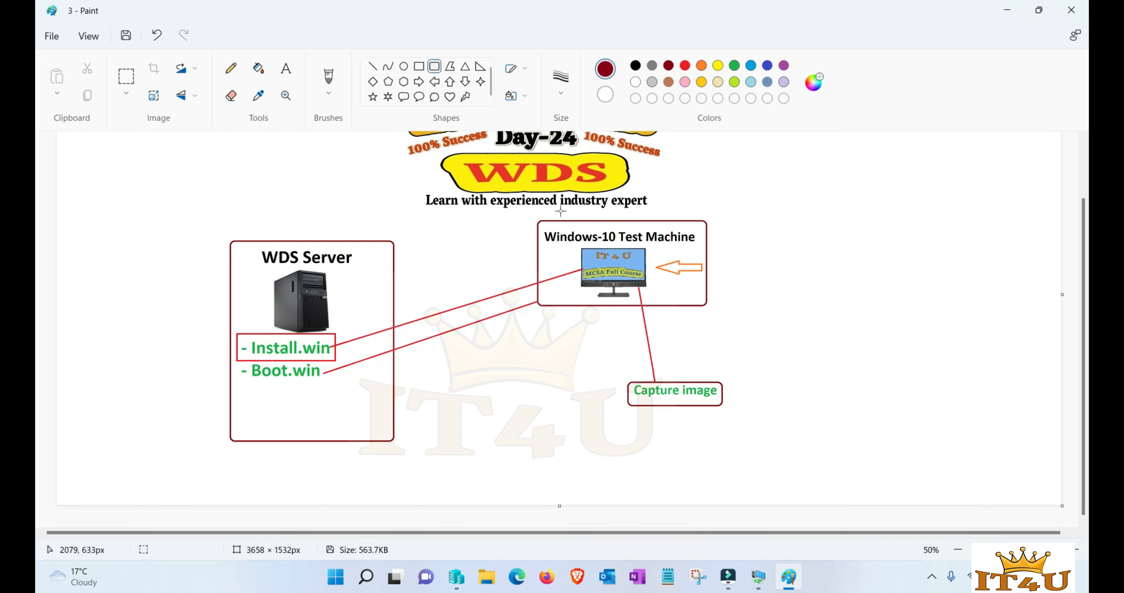
left_click(372, 66)
left_click(685, 66)
left_click_drag(645, 283, 726, 328)
left_click(768, 339)
- Add a black 'Sysprep' text label at the end of the new red line
left_click(286, 69)
left_click(635, 65)
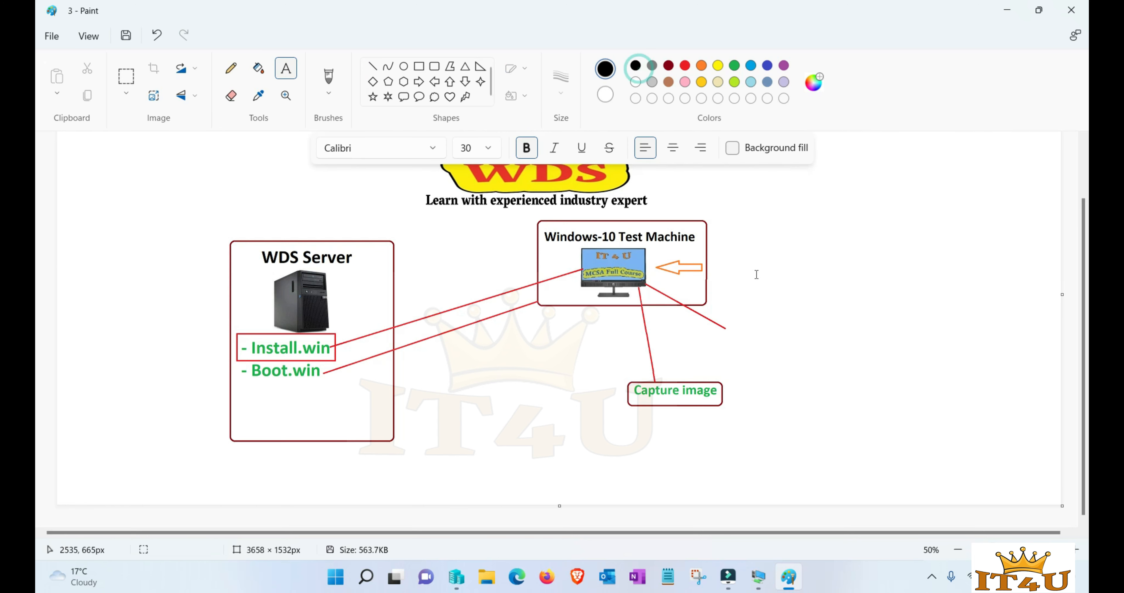
left_click(732, 329)
type("Sysprep")
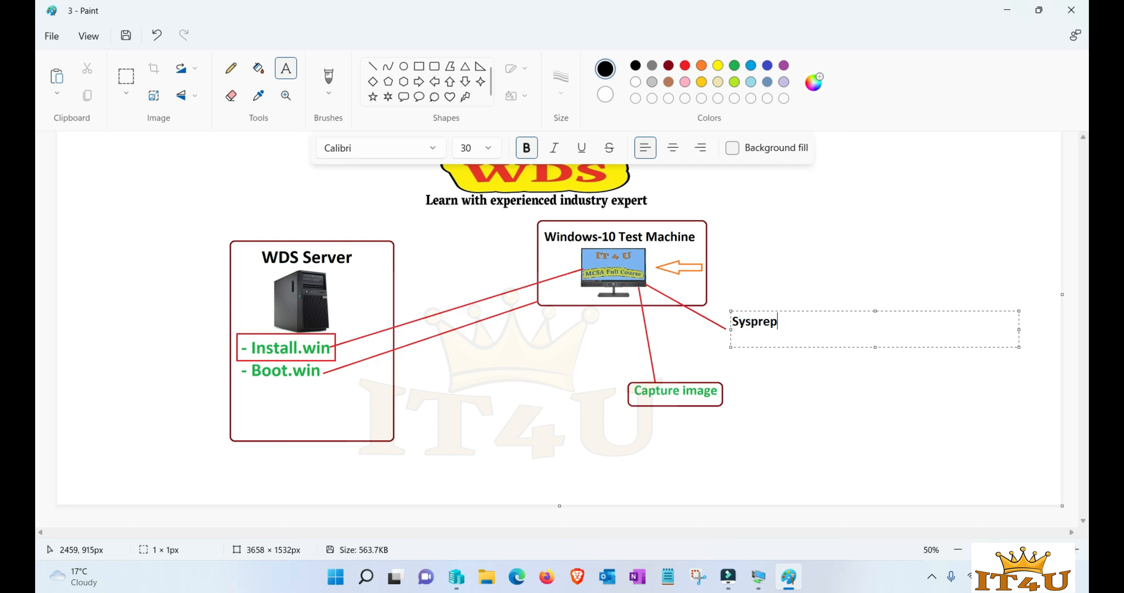
left_click(768, 383)
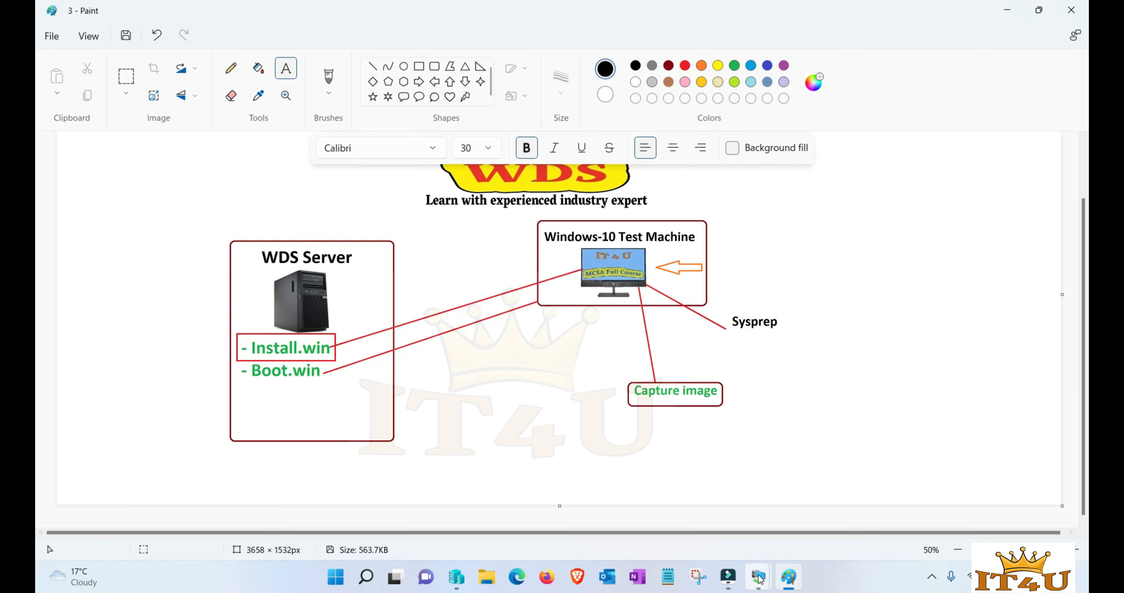
- On the Windows-10Test VM, browse File Explorer to the C:\Windows\System32\Sysprep folder
mouse_move(760, 579)
left_click(802, 537)
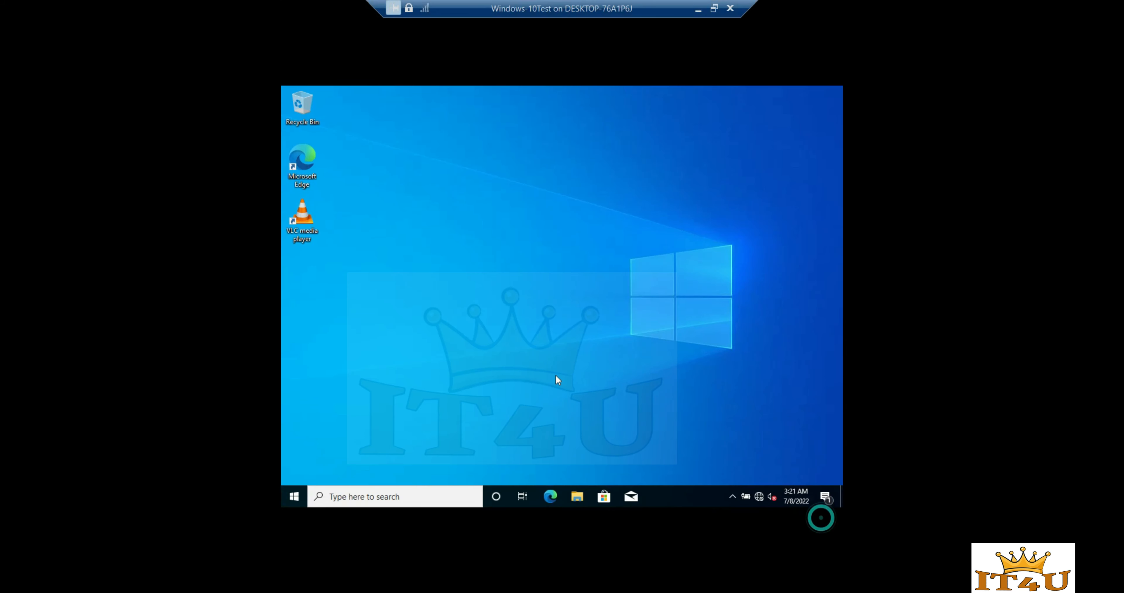
left_click(578, 495)
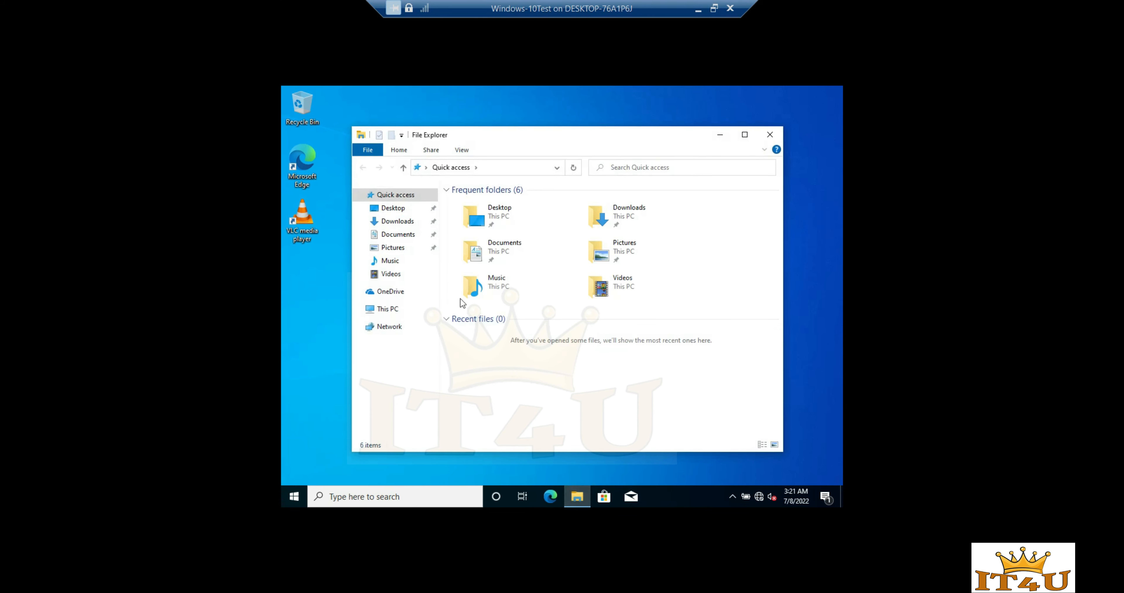
left_click(384, 309)
double_click(512, 351)
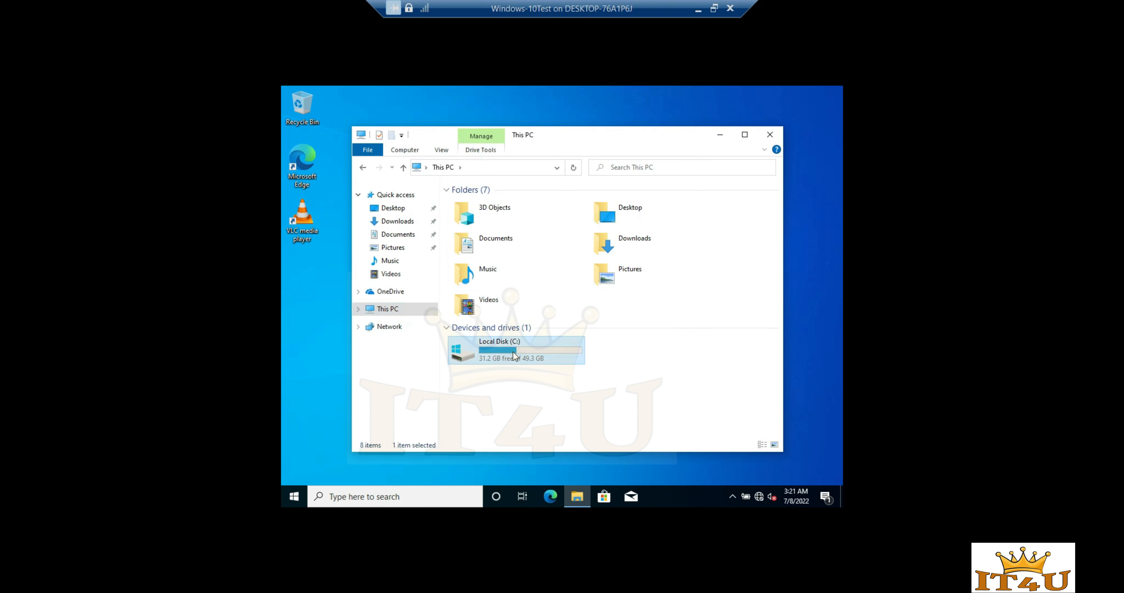
double_click(487, 248)
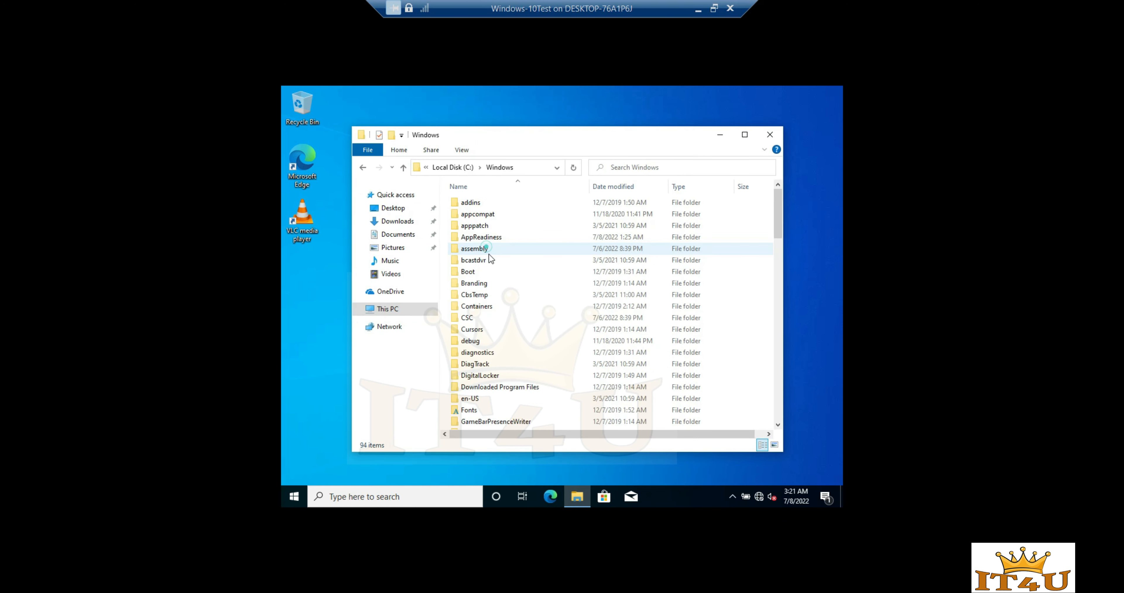
key("s")
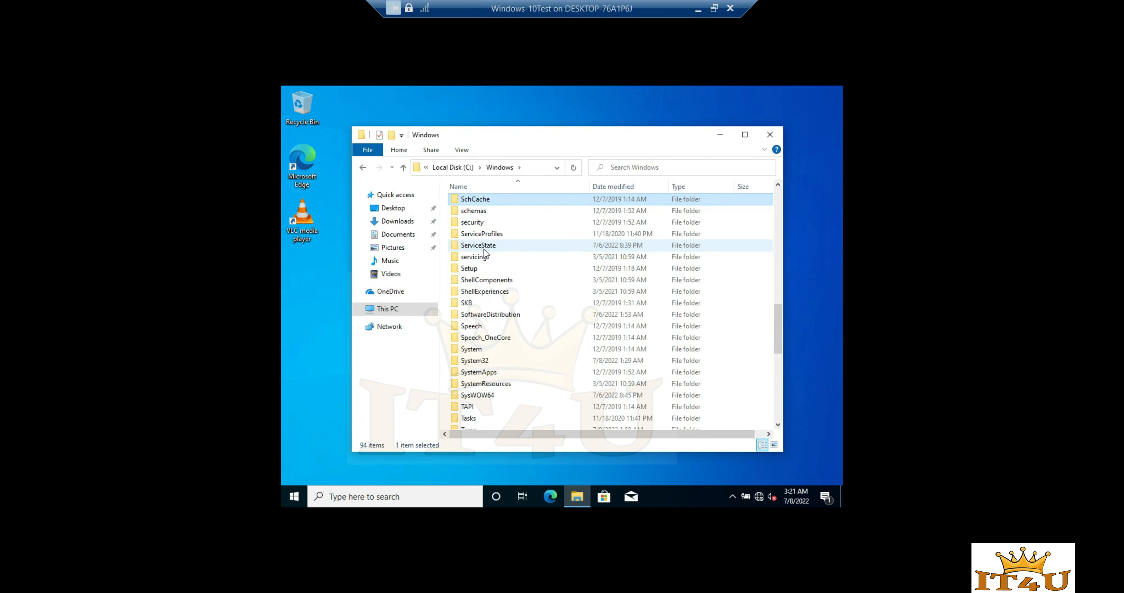
left_click(479, 264)
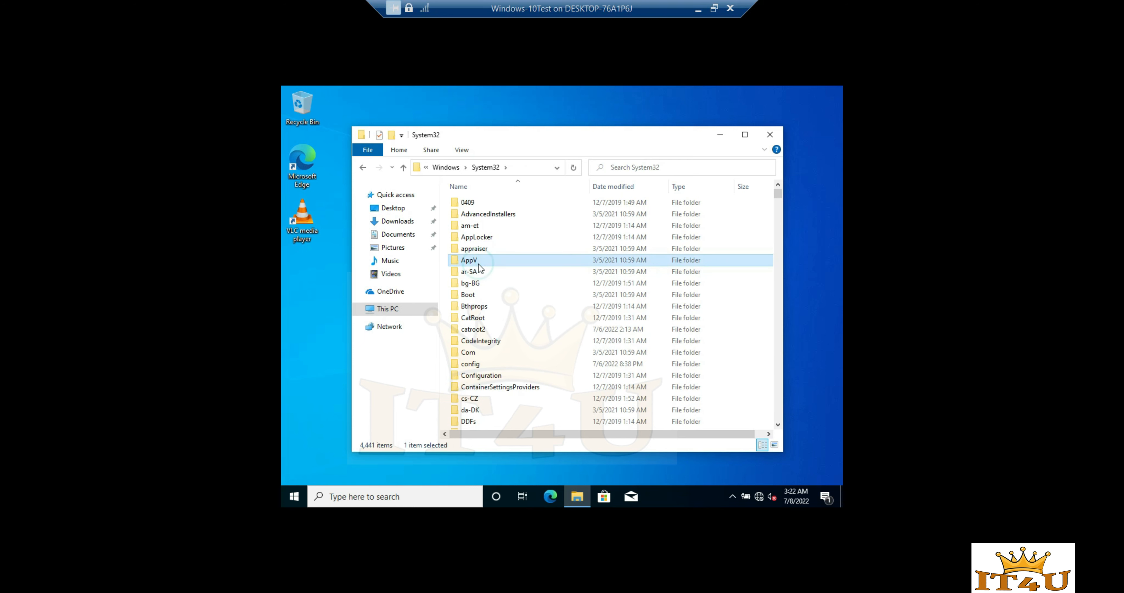
type("sys")
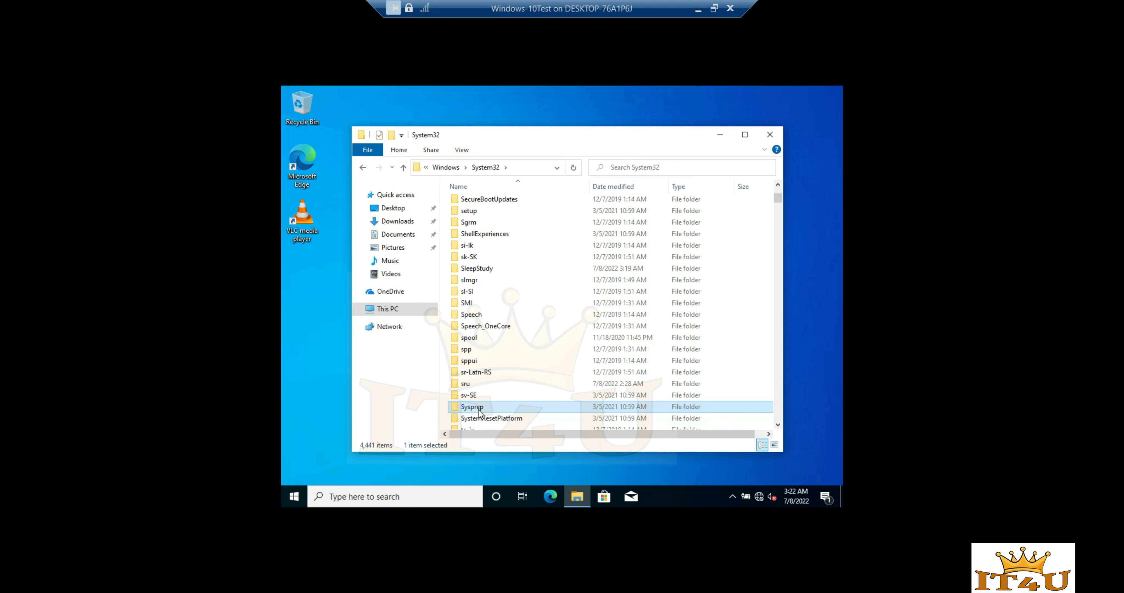
double_click(479, 407)
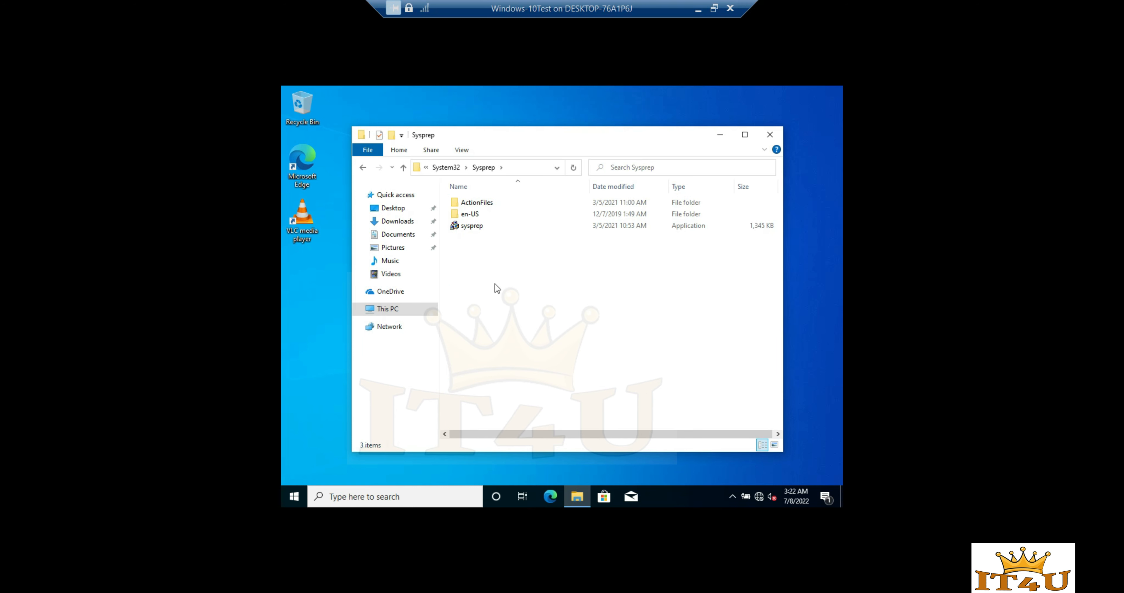
- Launch sysprep.exe to open the System Preparation Tool
key("super+r")
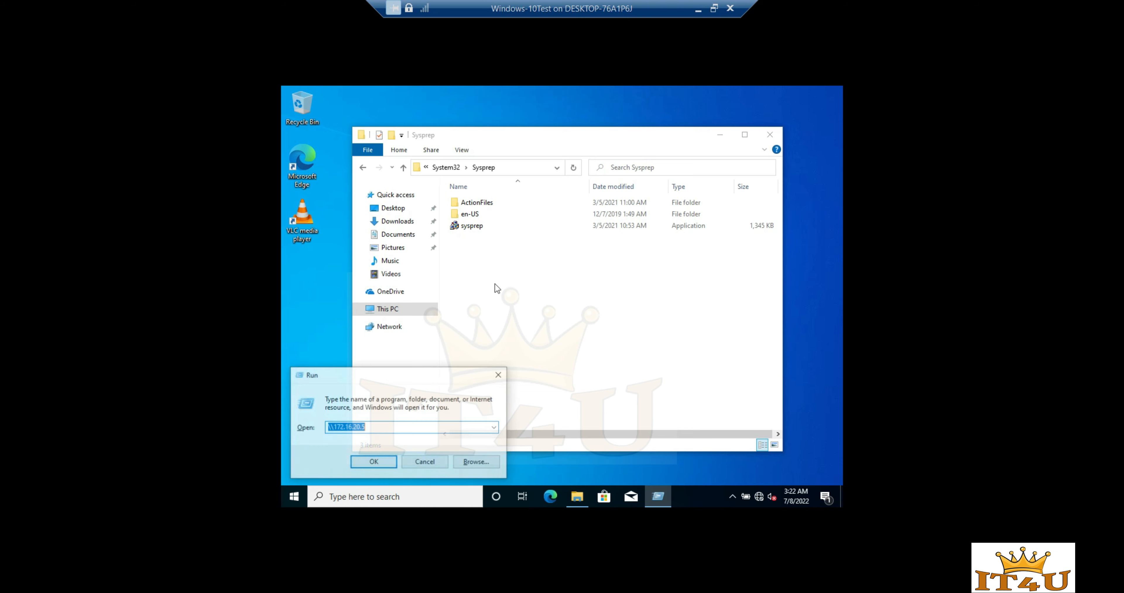
type("sysprep")
key("Return")
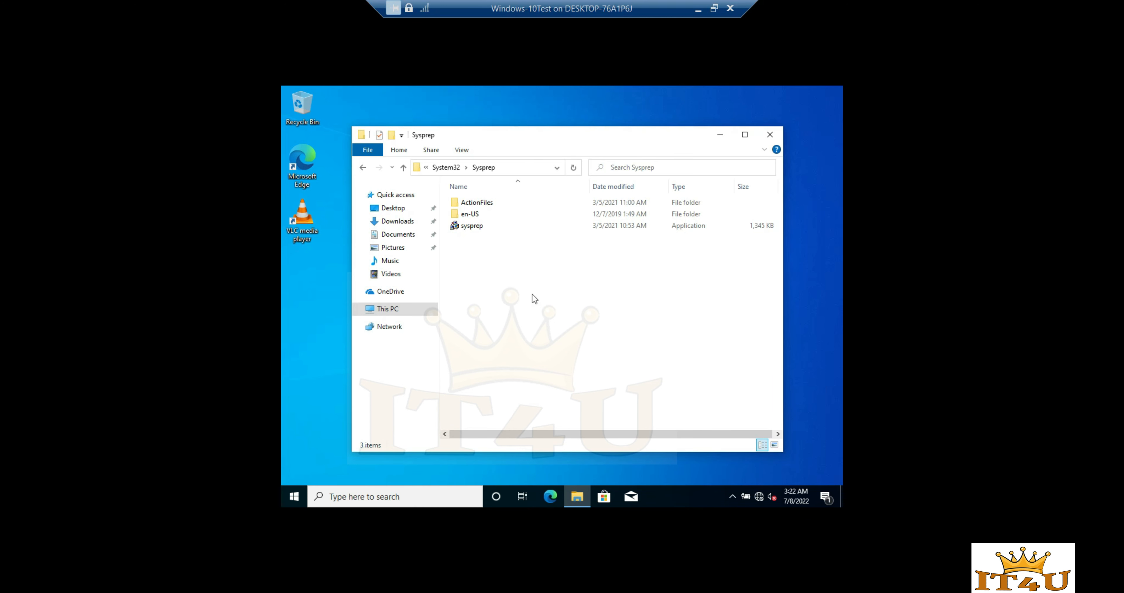
double_click(485, 240)
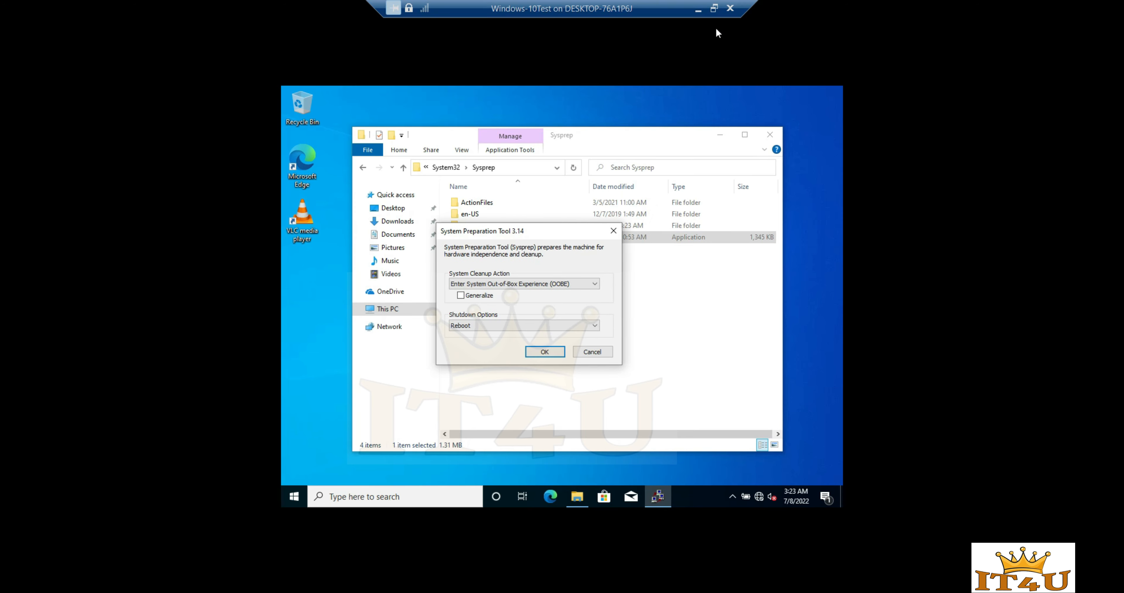
- Run Sysprep with Enter System OOBE, Generalize ticked and Reboot as the shutdown option
left_click(714, 8)
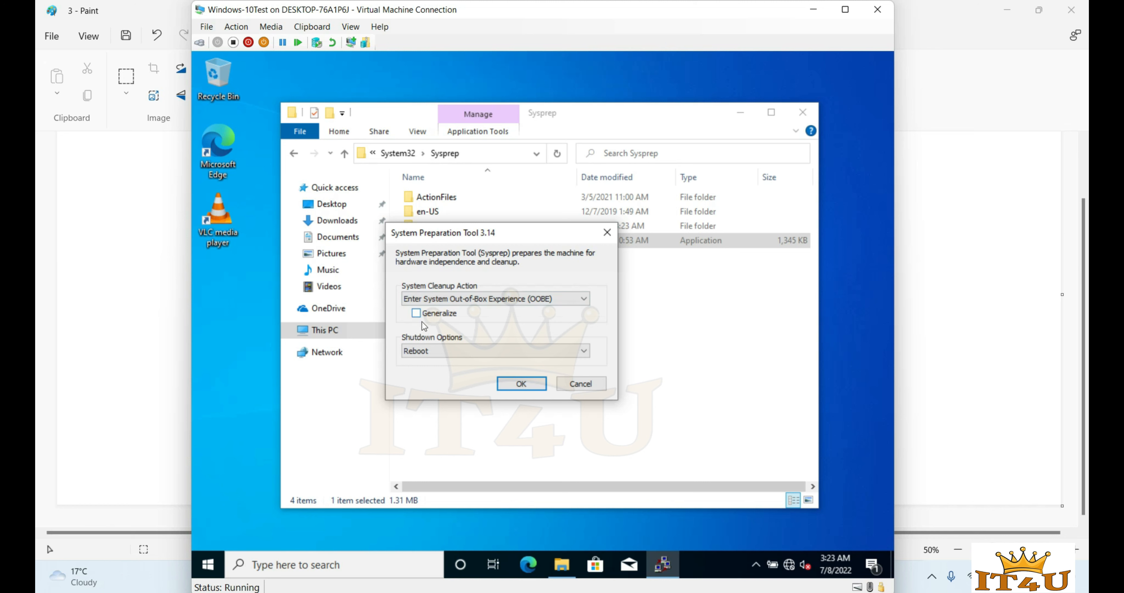
left_click(417, 315)
left_click(580, 300)
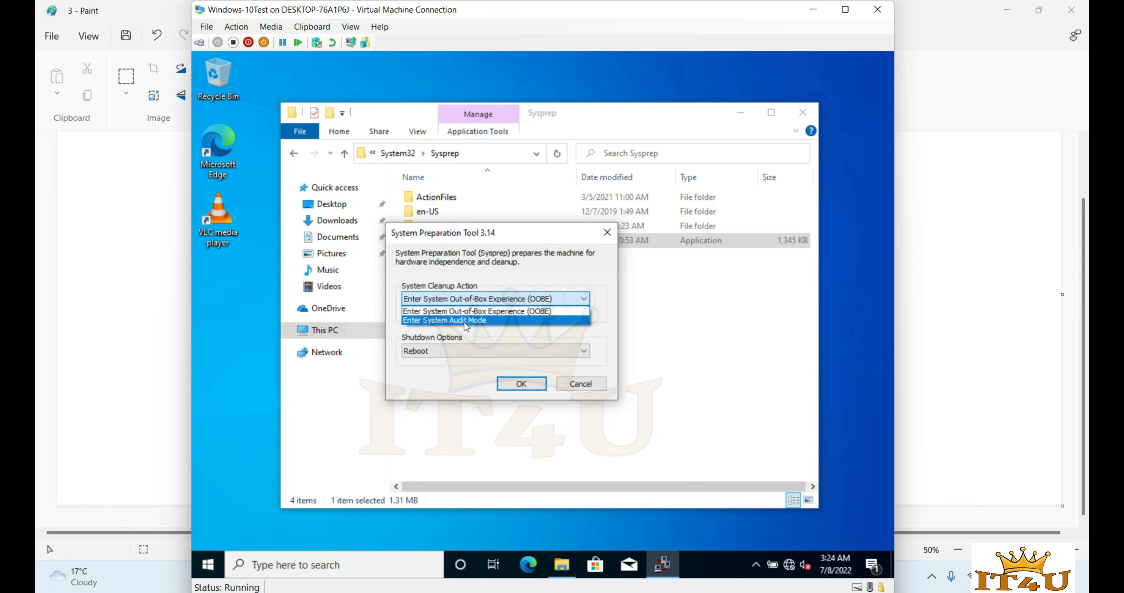
left_click(600, 327)
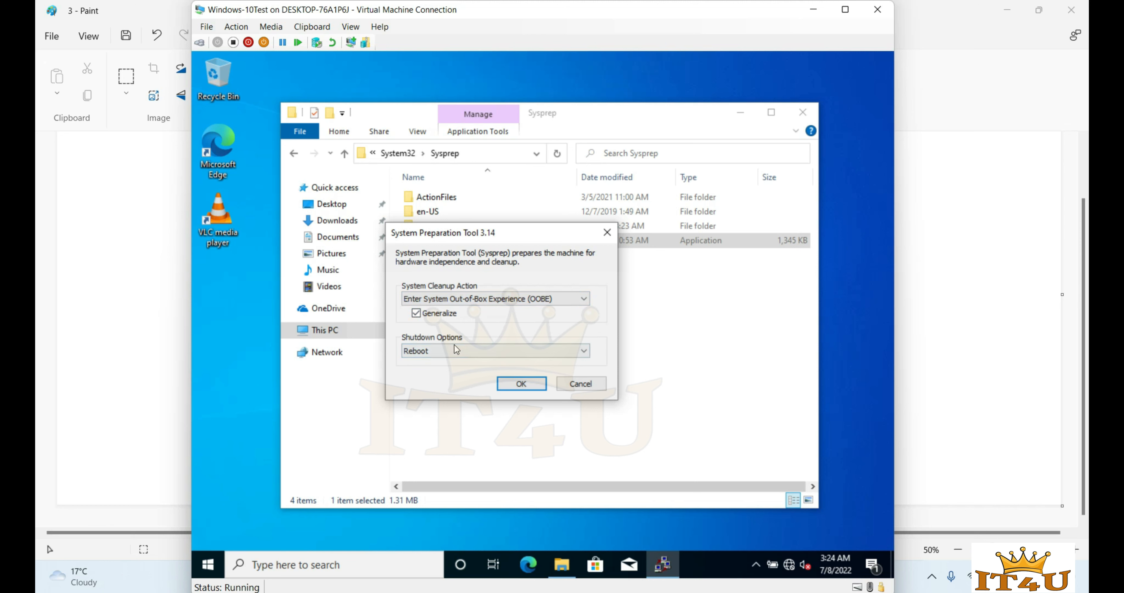
left_click(463, 346)
left_click(447, 379)
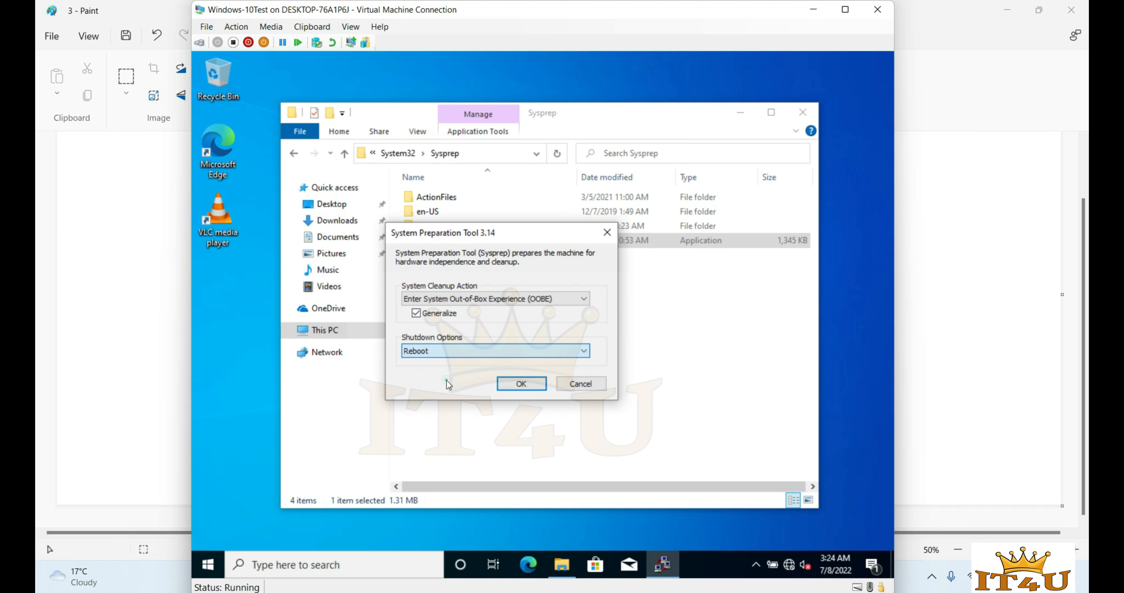
left_click(529, 386)
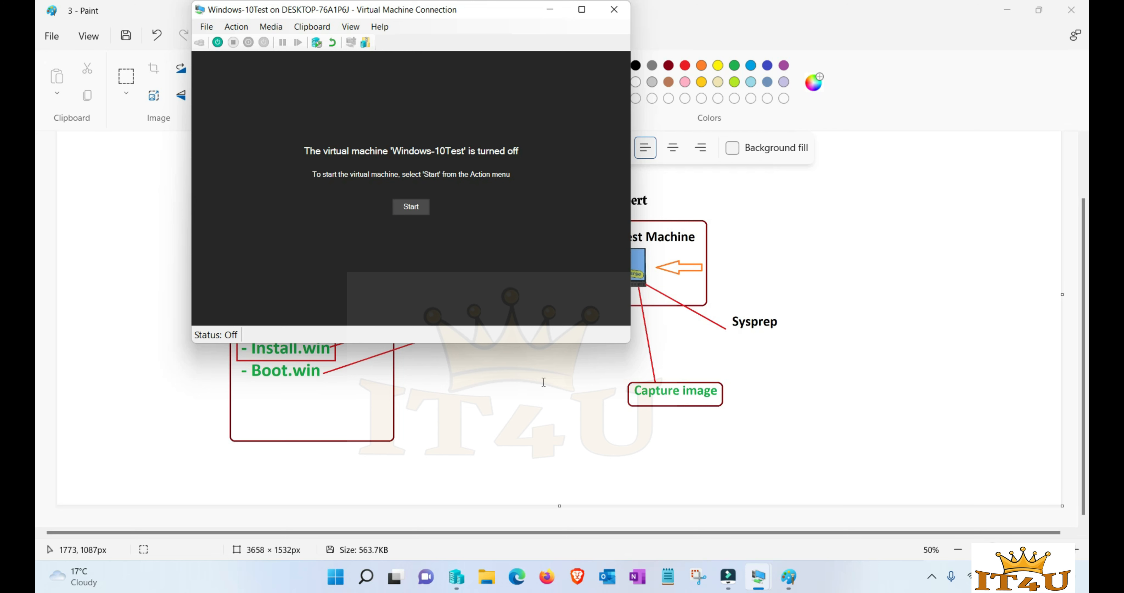
- Move Network Adapter to the top of Windows-10Test's firmware boot order
left_click(543, 382)
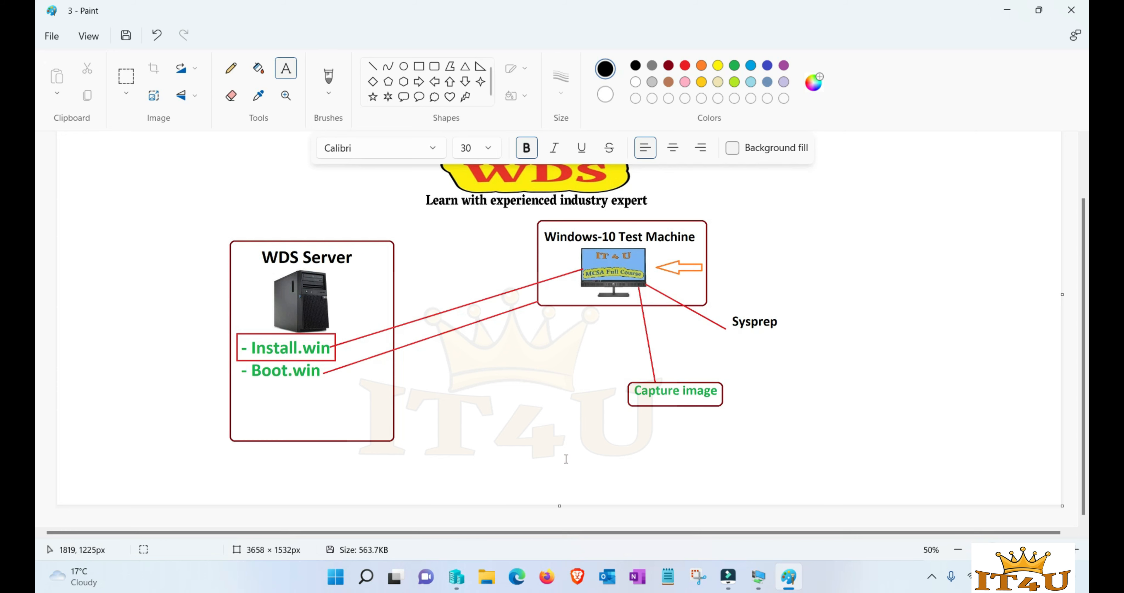
left_click(456, 576)
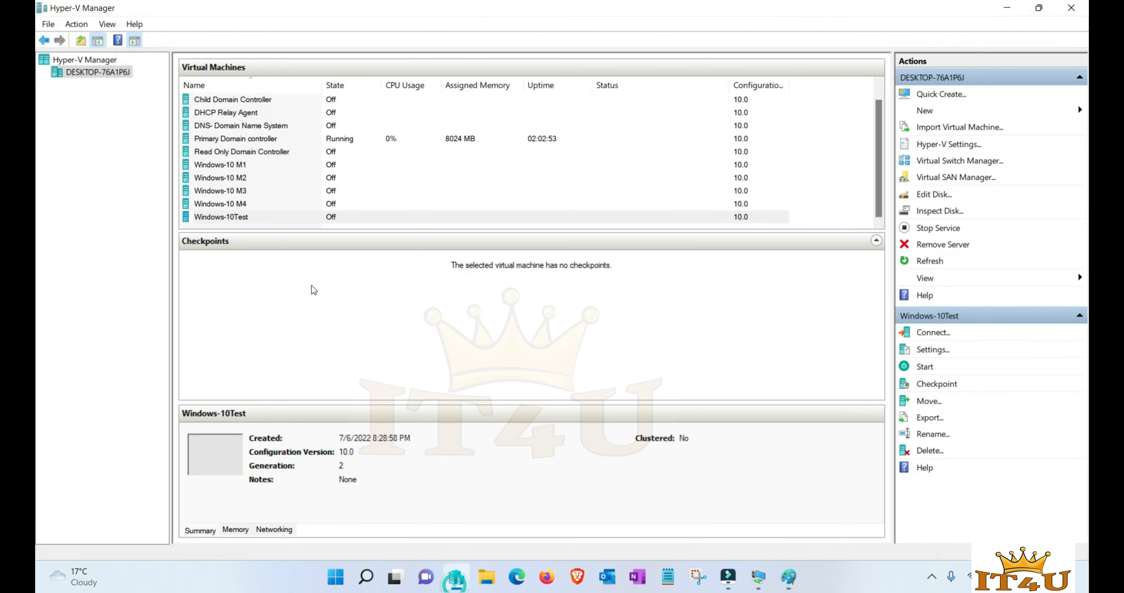
left_click(234, 216)
right_click(234, 217)
left_click(273, 249)
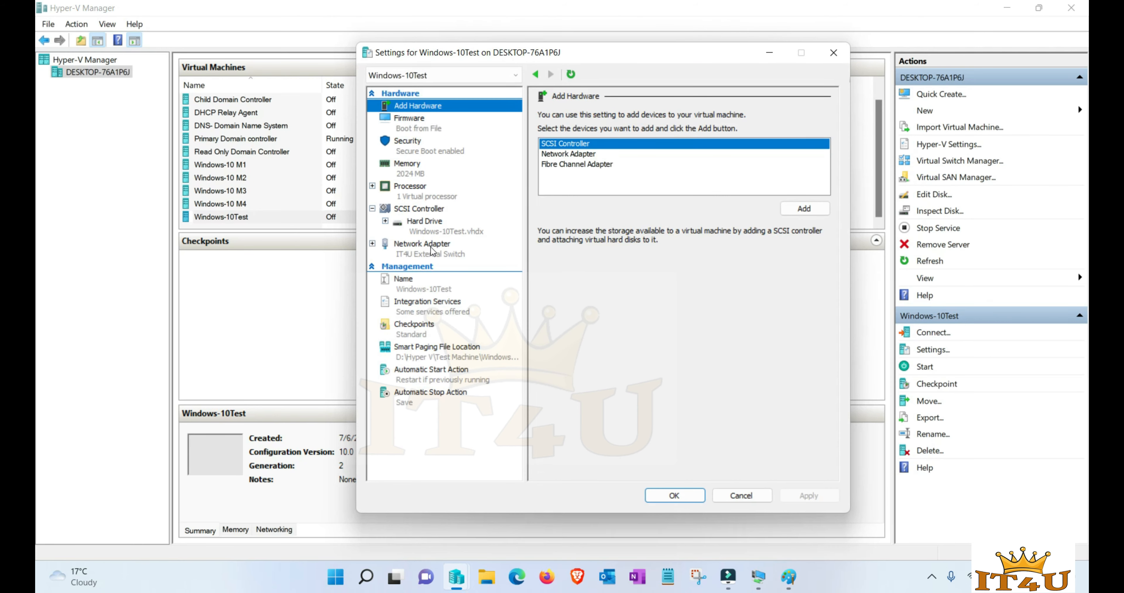
left_click(429, 129)
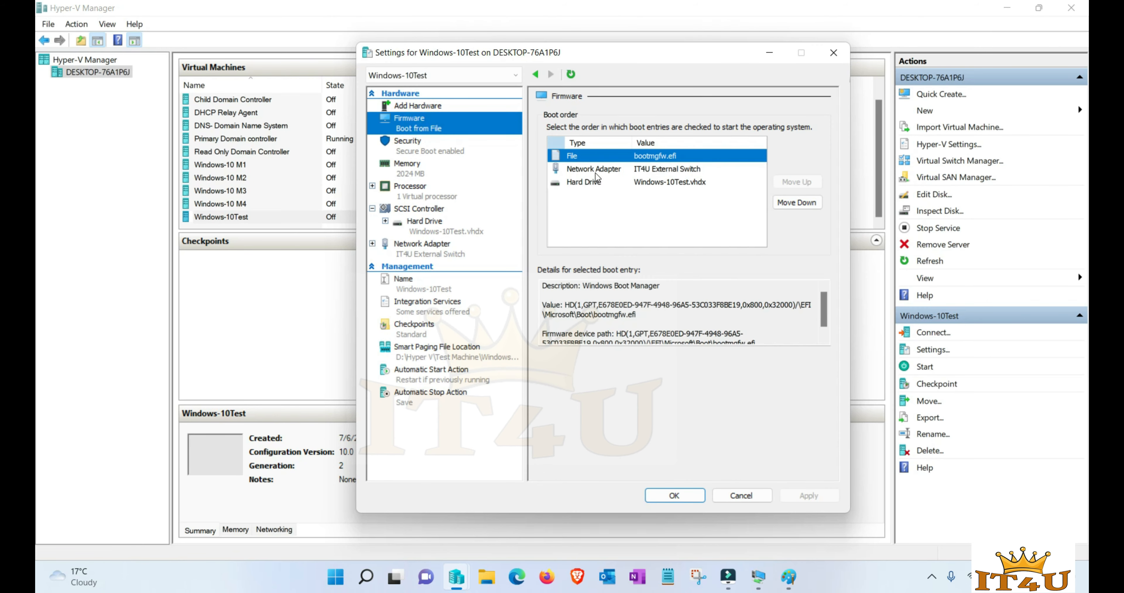
left_click(587, 170)
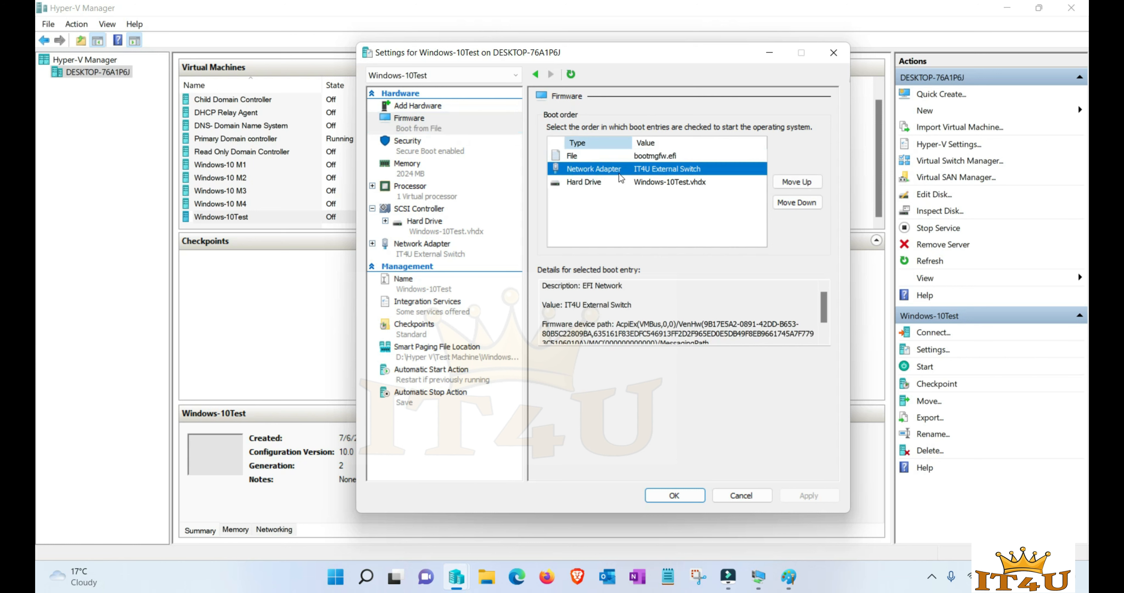
left_click(802, 188)
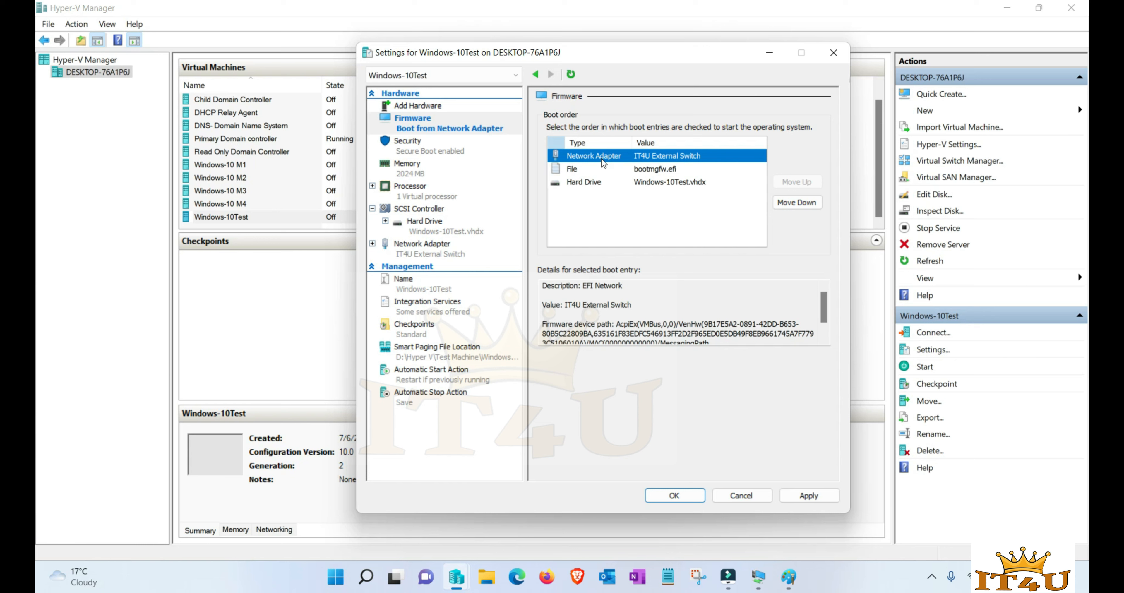
- Apply the new boot order and connect to the Windows-10Test console
left_click(818, 501)
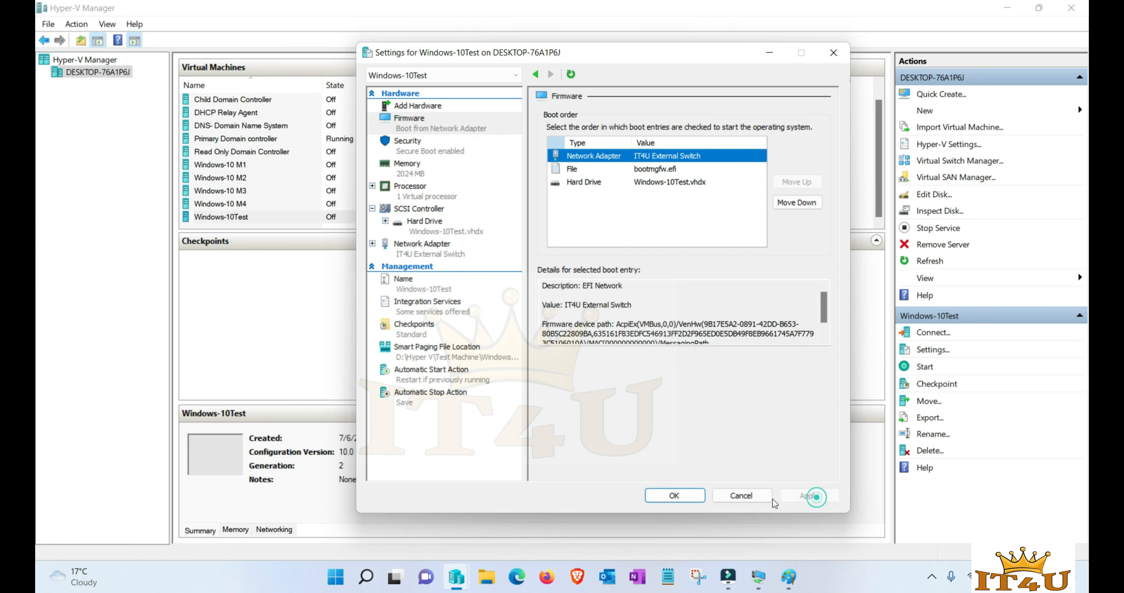
left_click(675, 494)
right_click(270, 217)
left_click(289, 225)
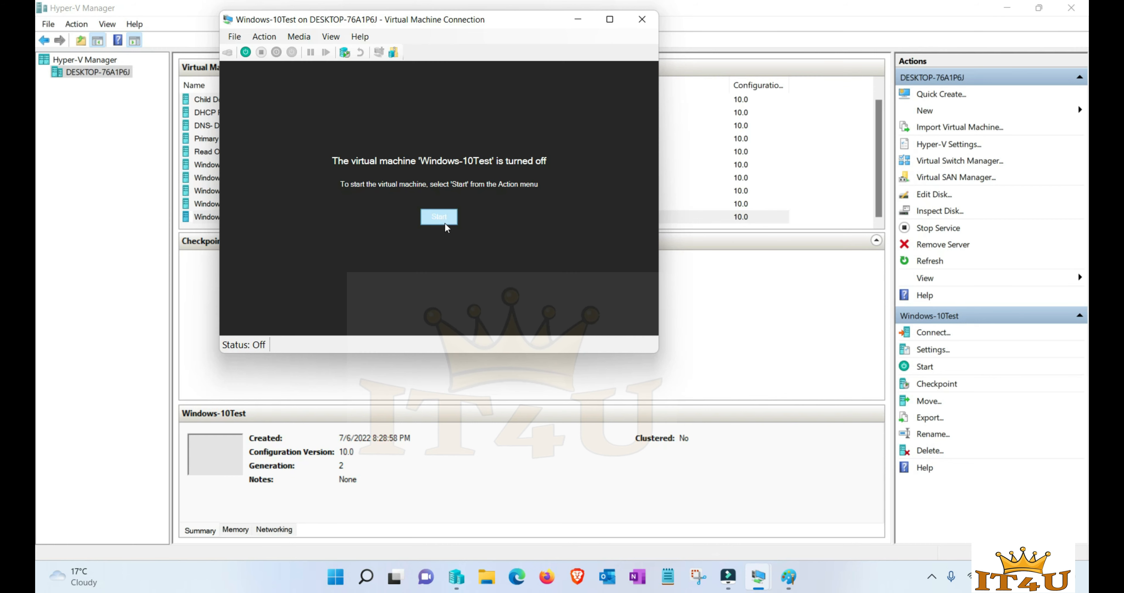
- Start Windows-10Test and confirm network boot from the WDS server
left_click(439, 217)
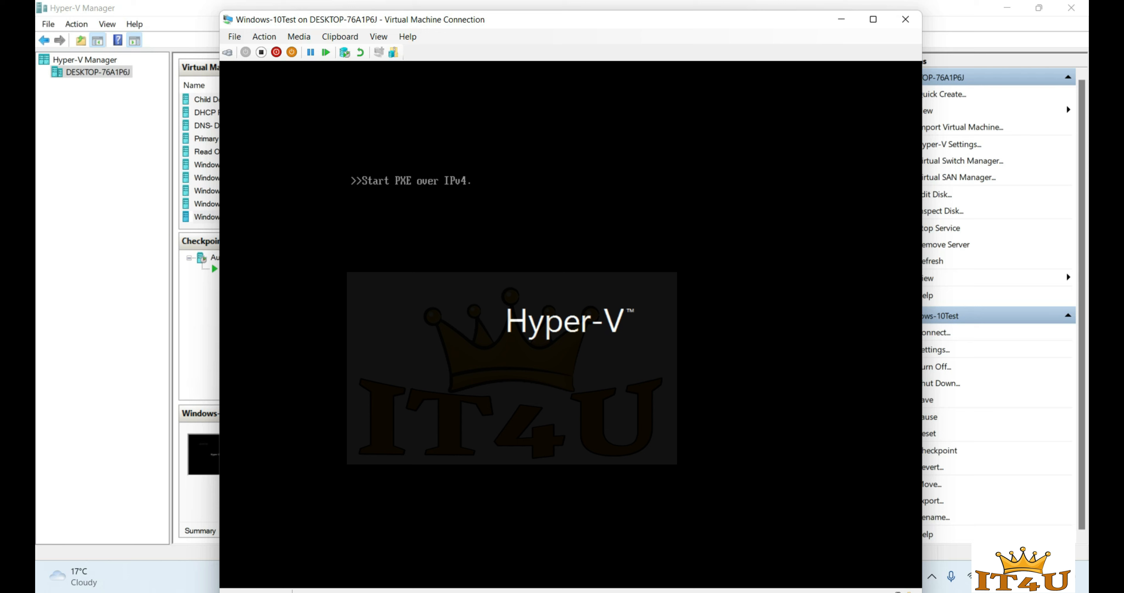
left_click(874, 20)
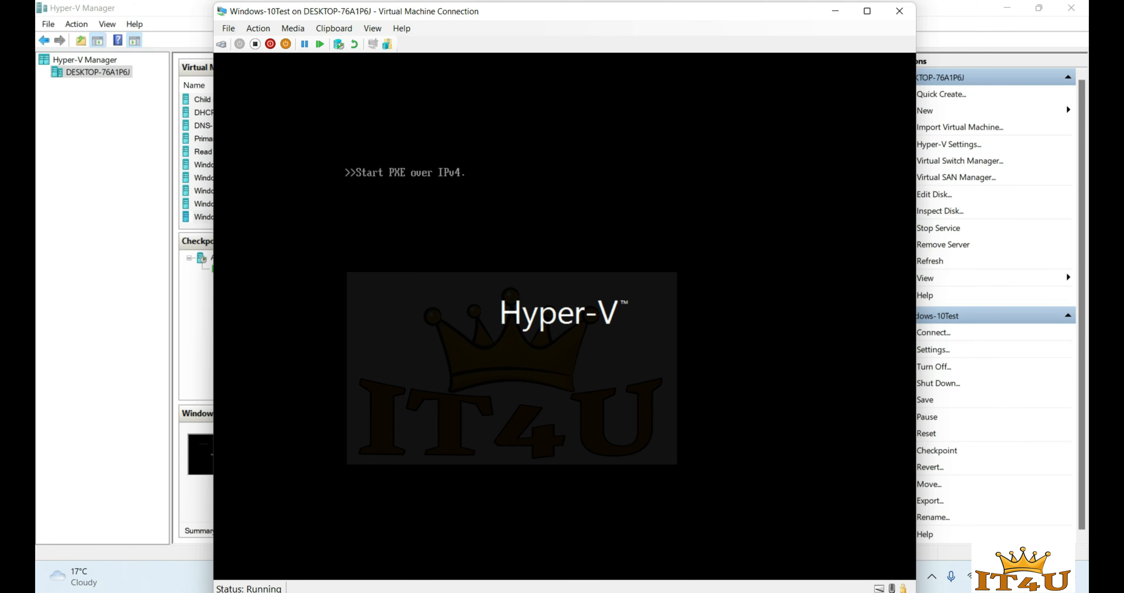
key("Return")
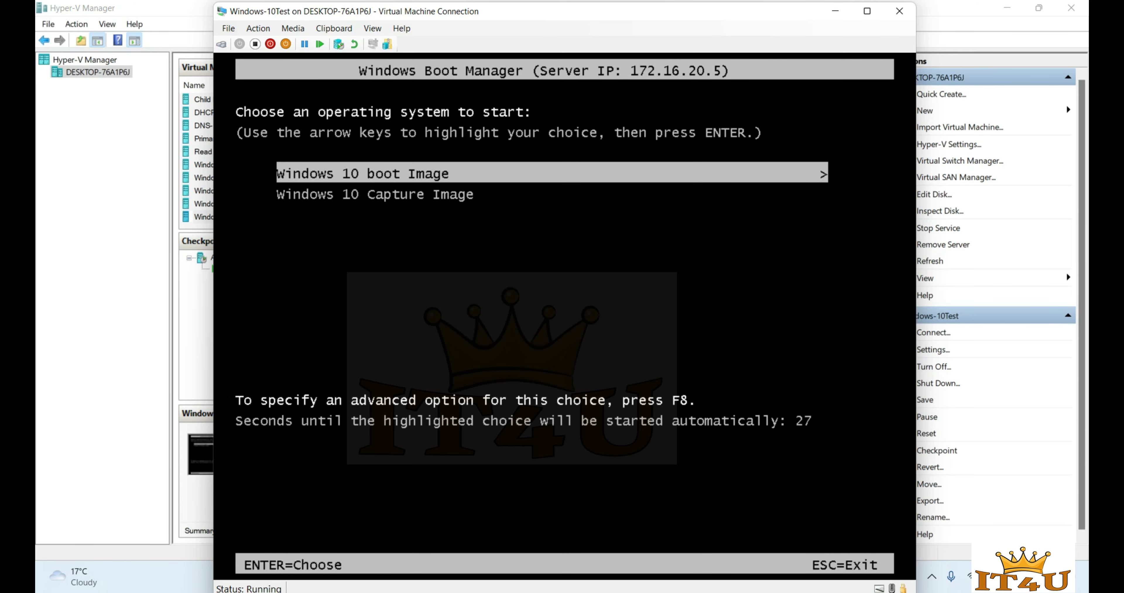
- Select and boot Windows 10 Capture Image from Windows Boot Manager
key("Down")
key("Up")
key("Down")
key("Up")
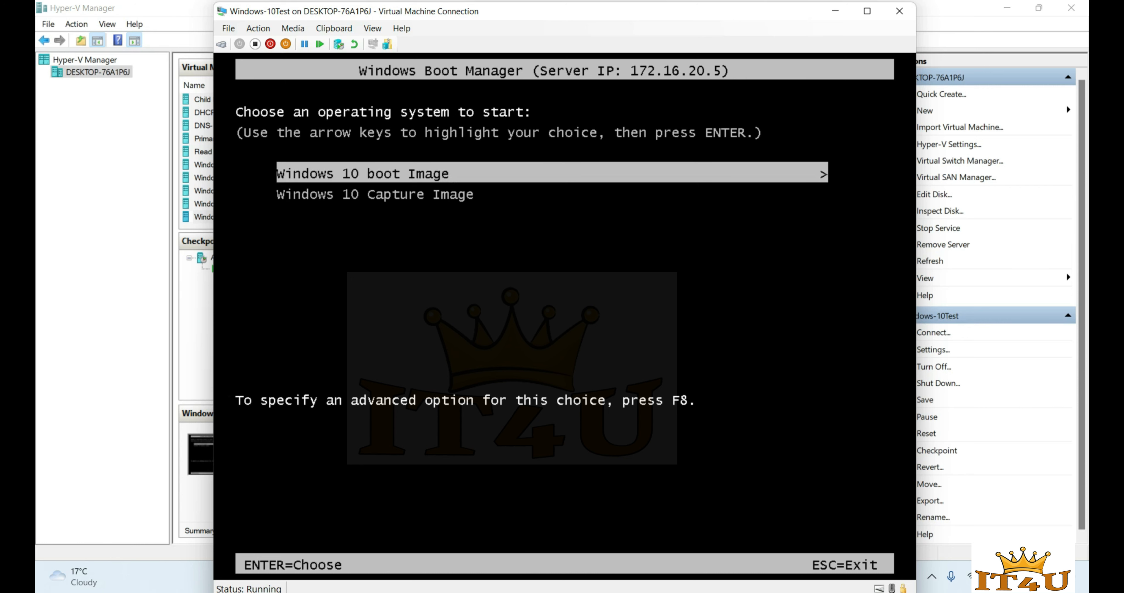
key("Down")
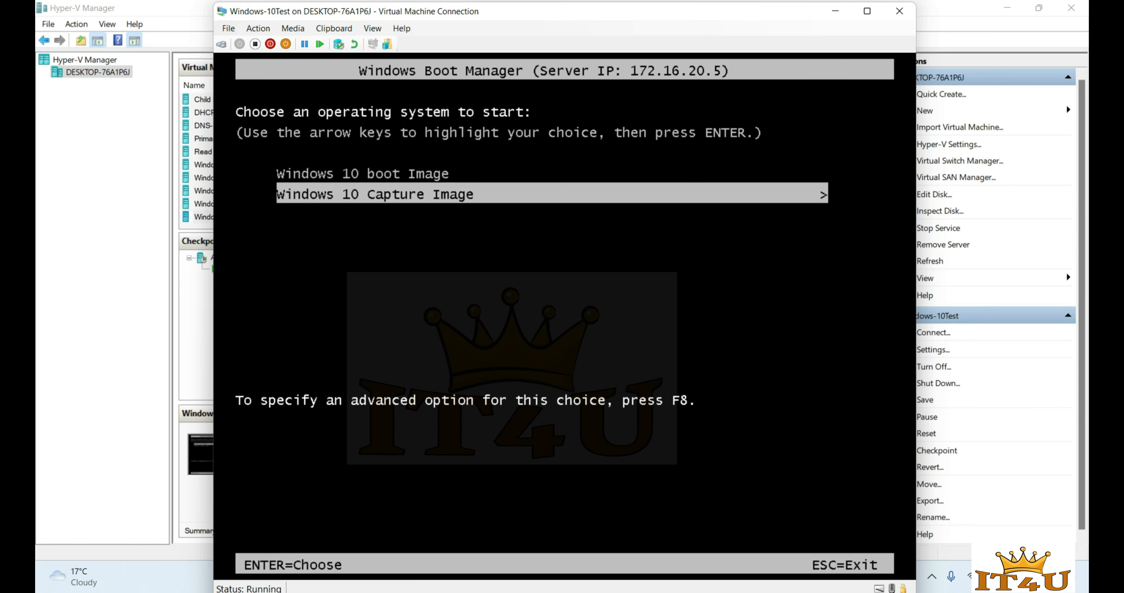
left_click(835, 11)
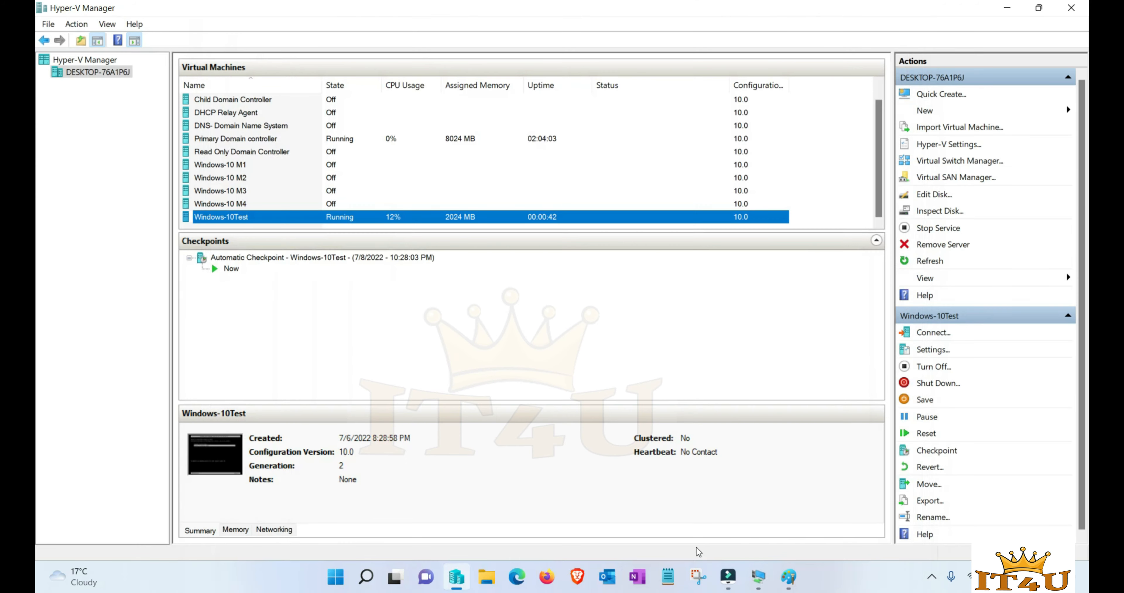
left_click(782, 584)
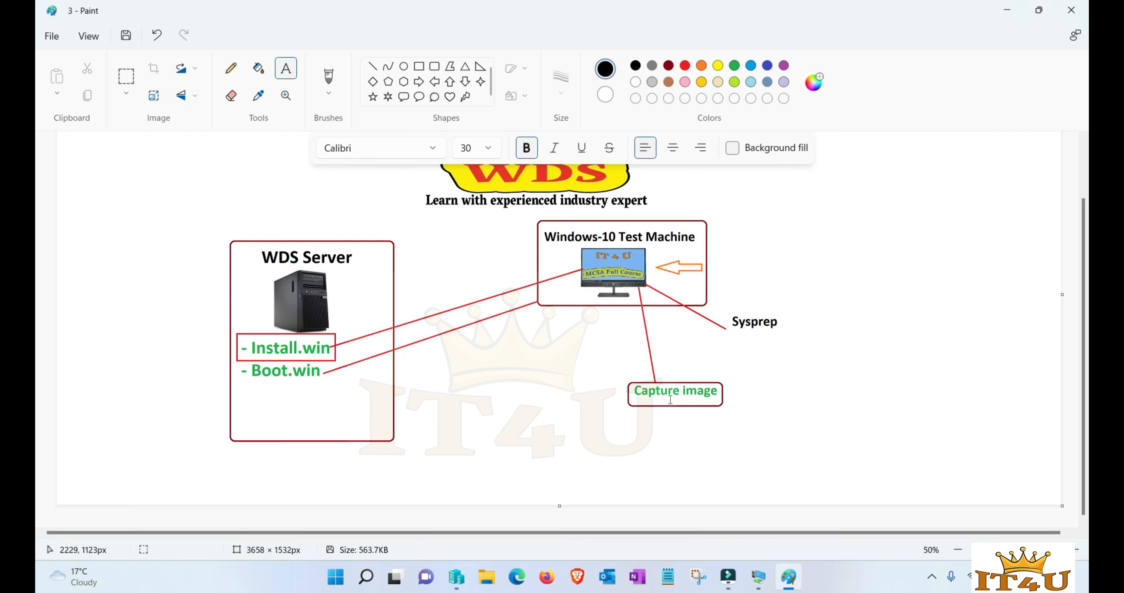
mouse_move(758, 577)
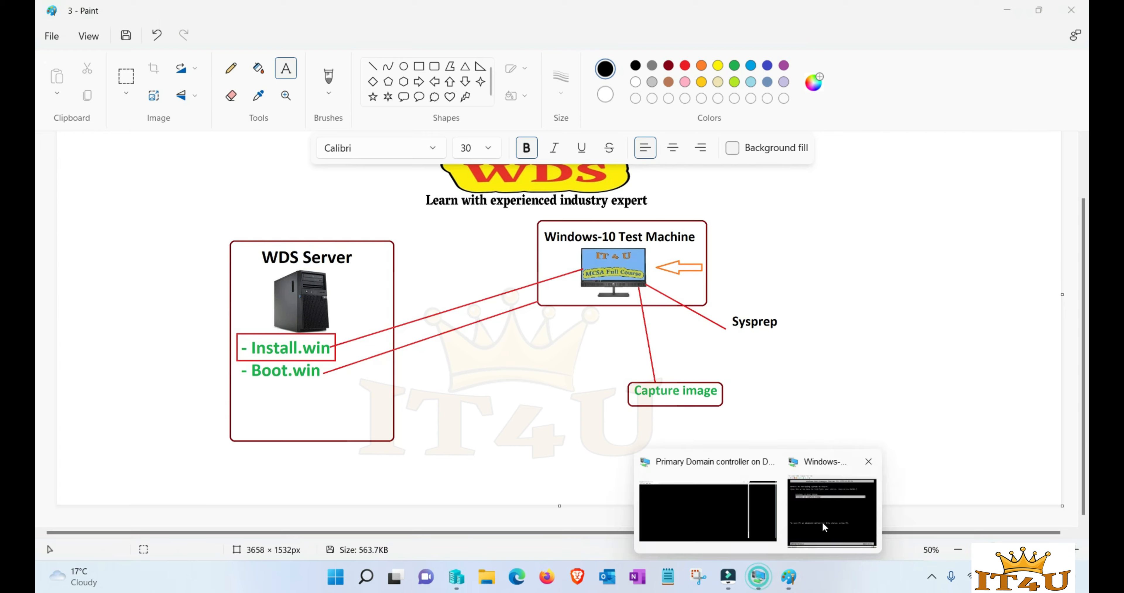
left_click(826, 519)
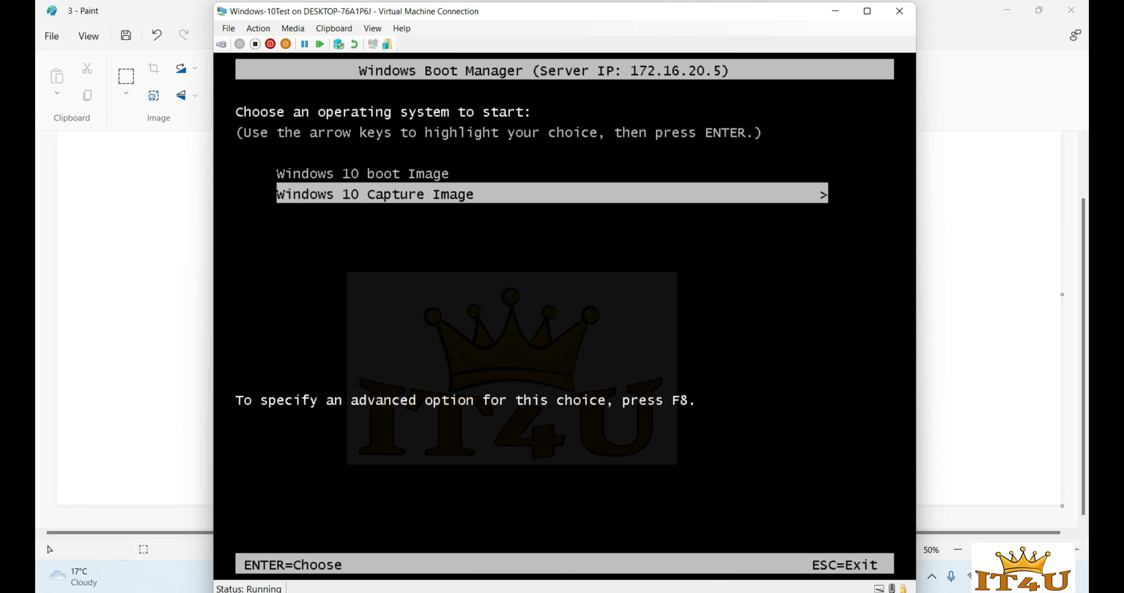
key("Return")
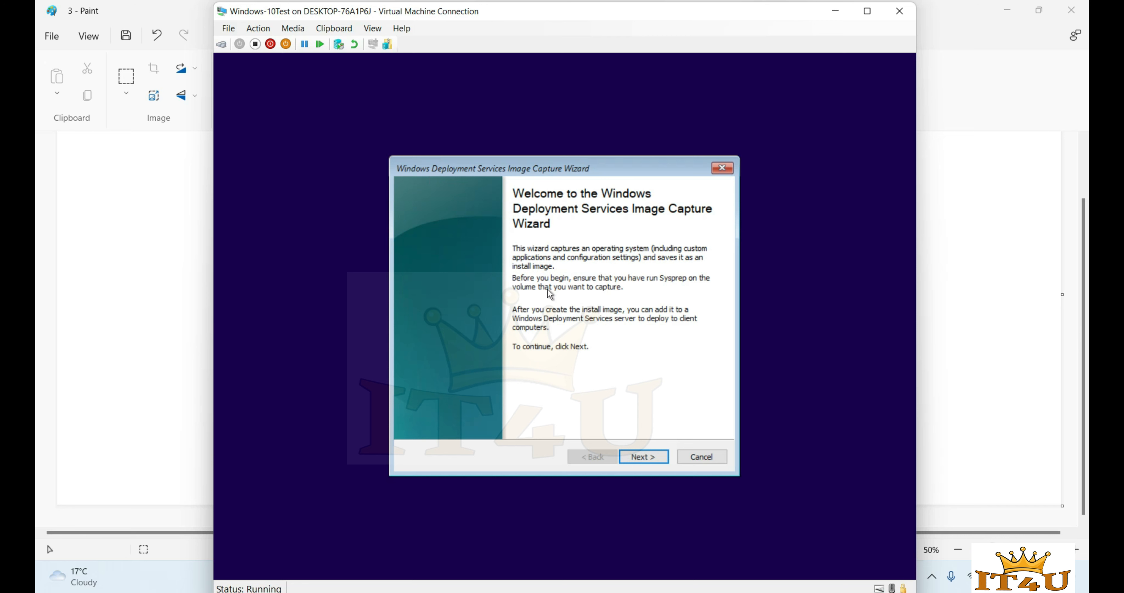
- Choose volume C:\ to capture and name the image Windows10HR.wim
left_click(646, 459)
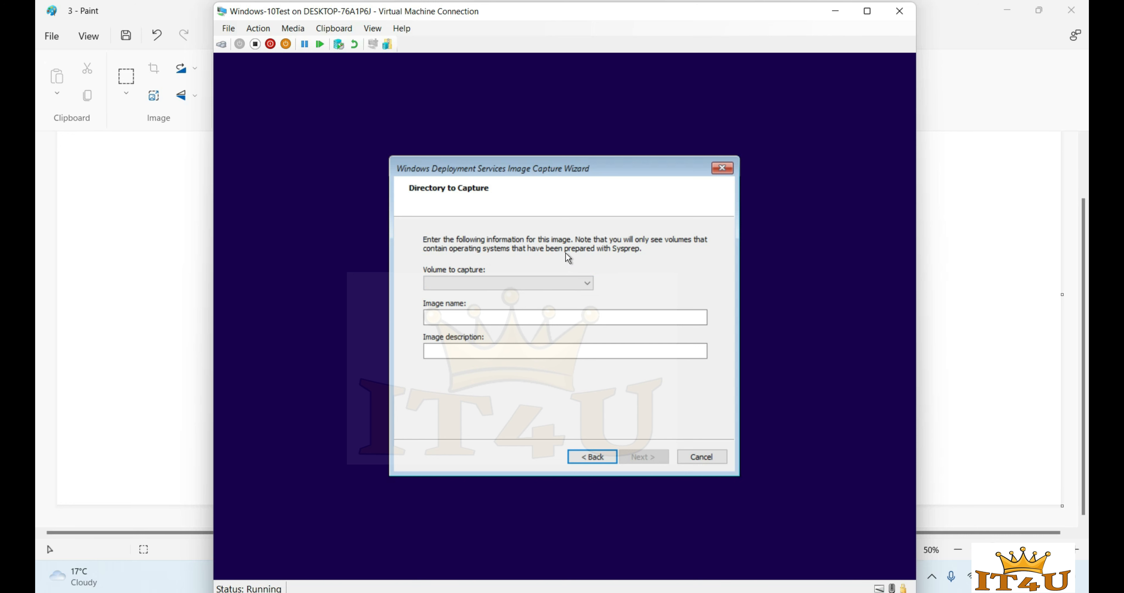
left_click(588, 284)
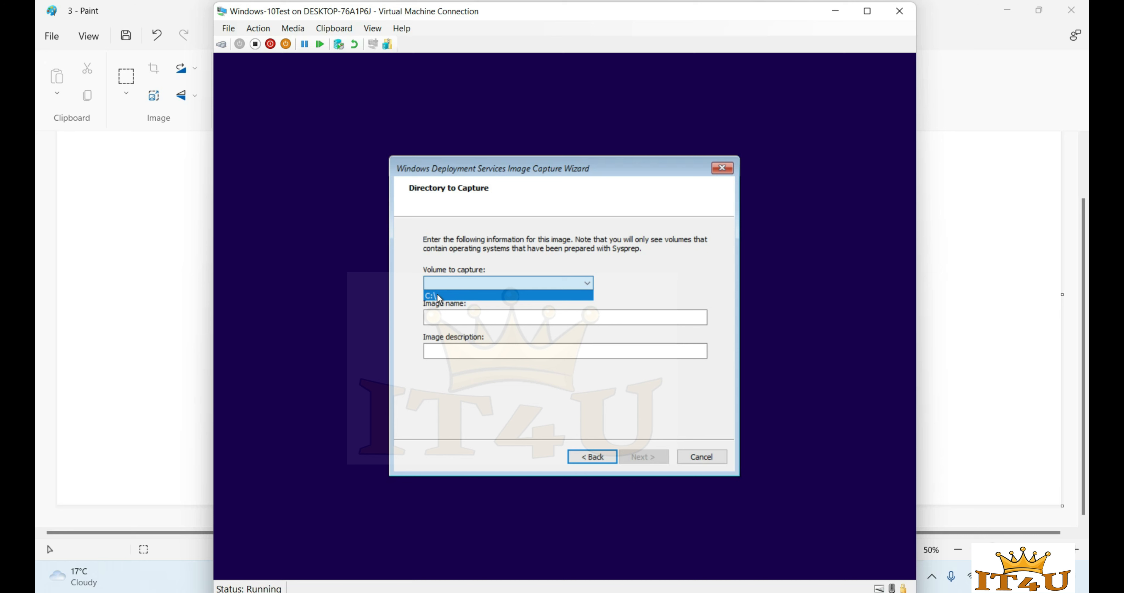
left_click(479, 295)
left_click(465, 318)
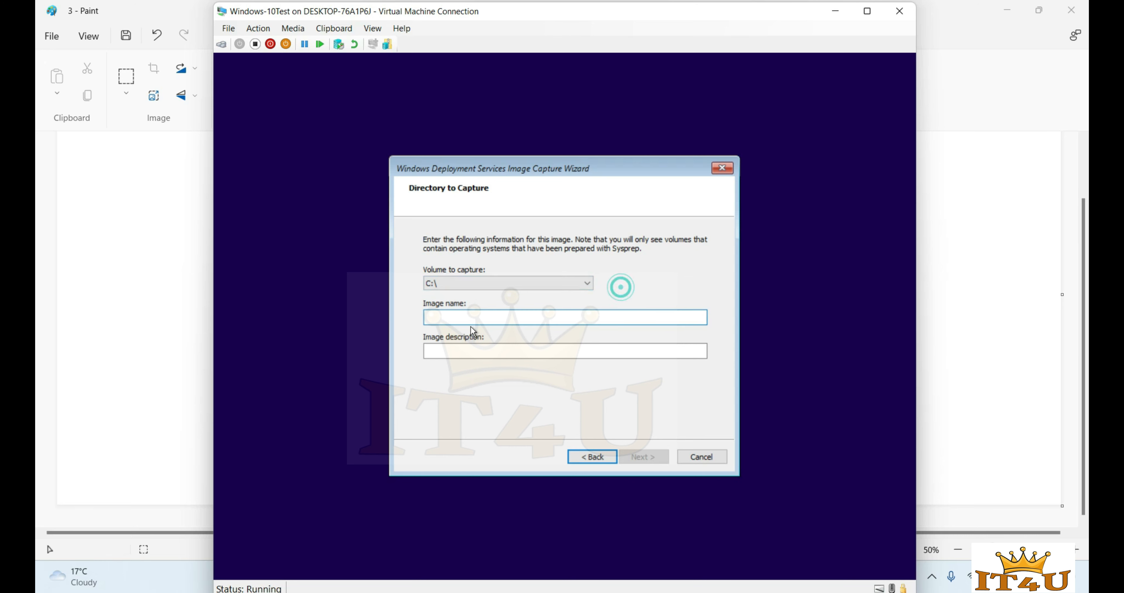
left_click(465, 319)
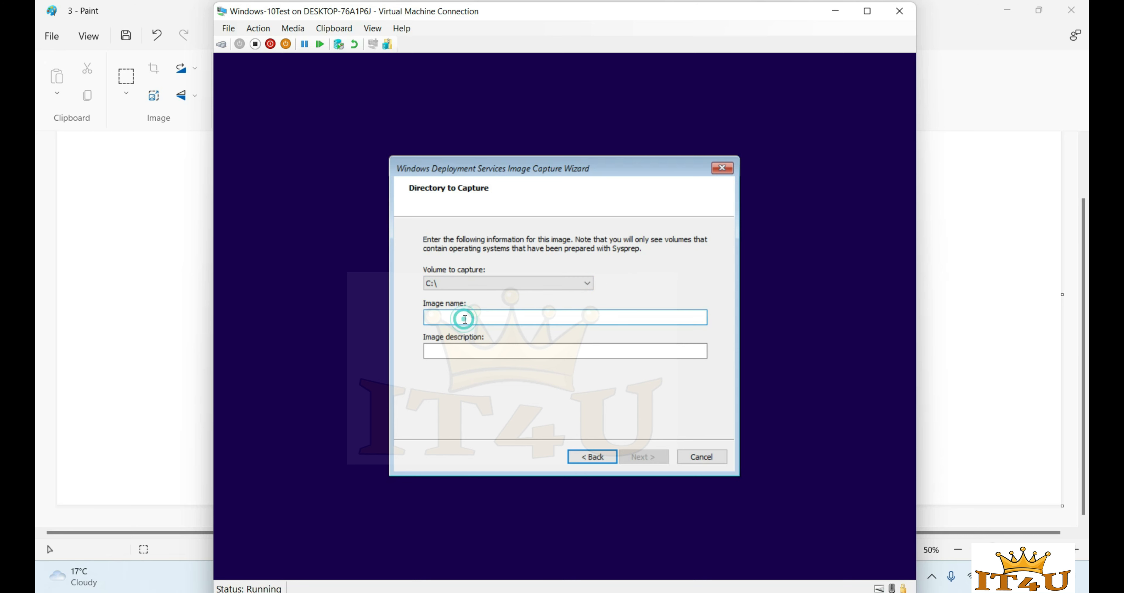
type("WIndows10HR.wim")
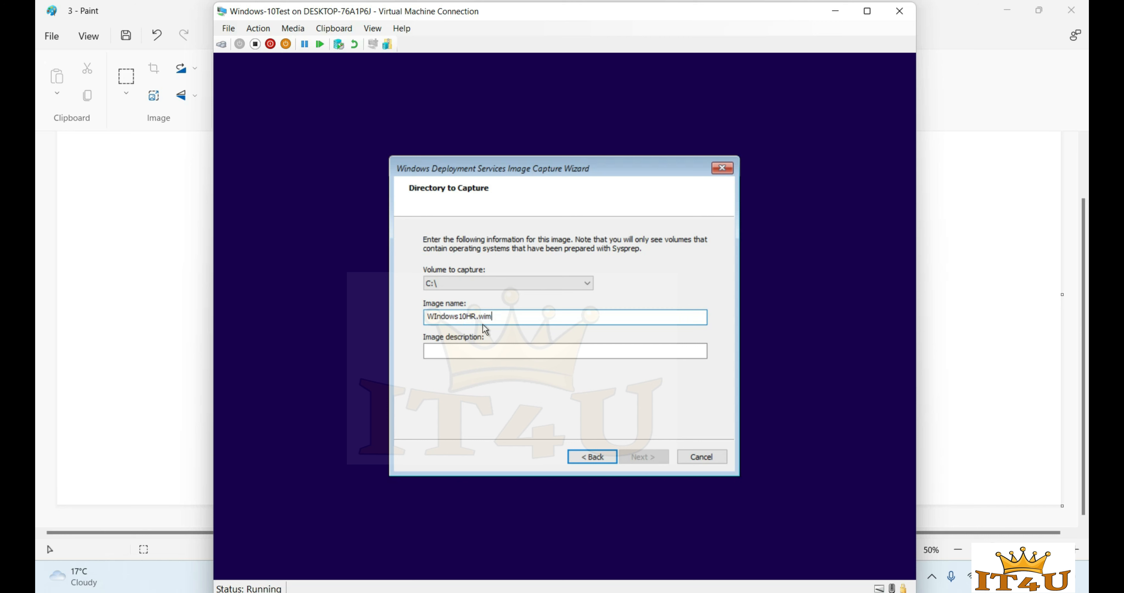
left_click_drag(438, 316, 433, 317)
type("i")
- Copy Windows10HR.wim into the image description and continue to the New Image Location step
key("ctrl+a")
key("ctrl+c")
key("BackSpace")
key("ctrl+v")
left_click_drag(508, 315, 379, 323)
left_click(485, 352)
key("ctrl+v")
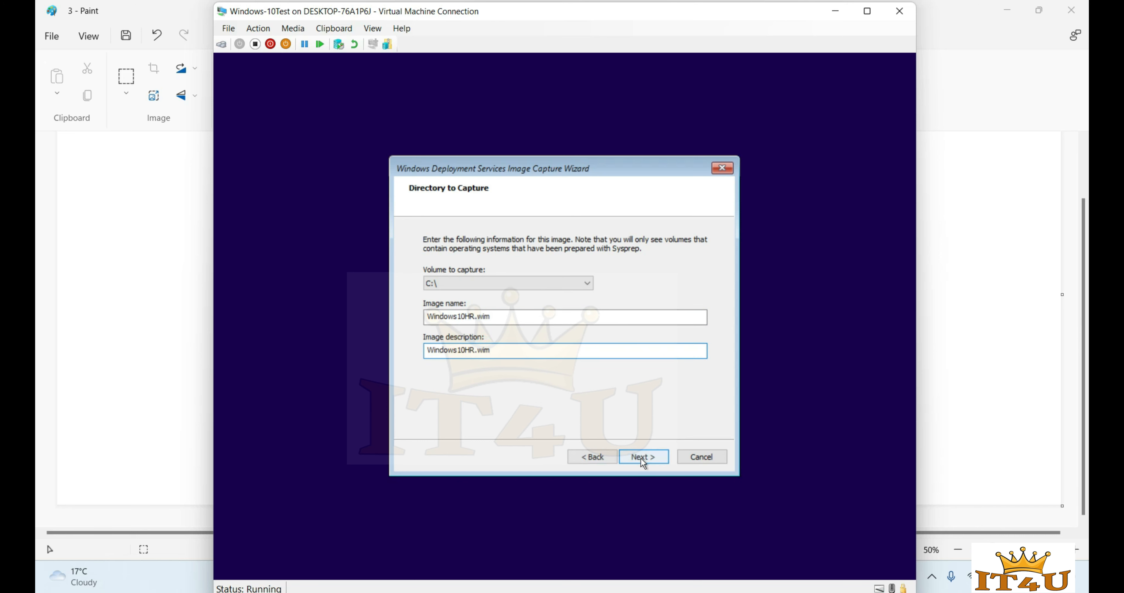
left_click(643, 458)
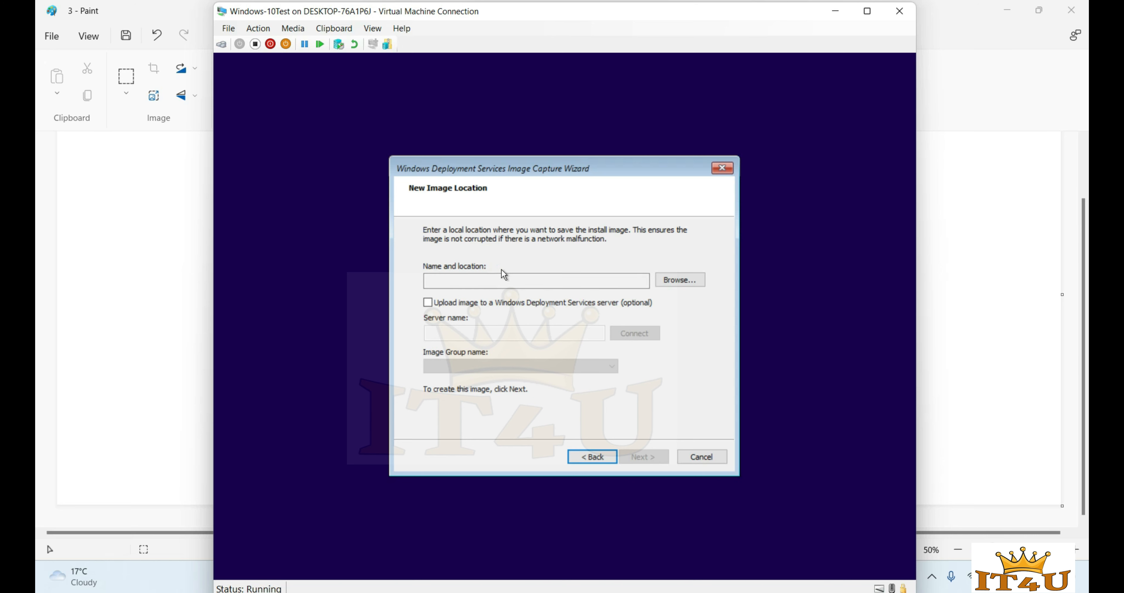
- Save the capture image location as C:\Windows10HR.wim on Local Disk (C:)
left_click(679, 281)
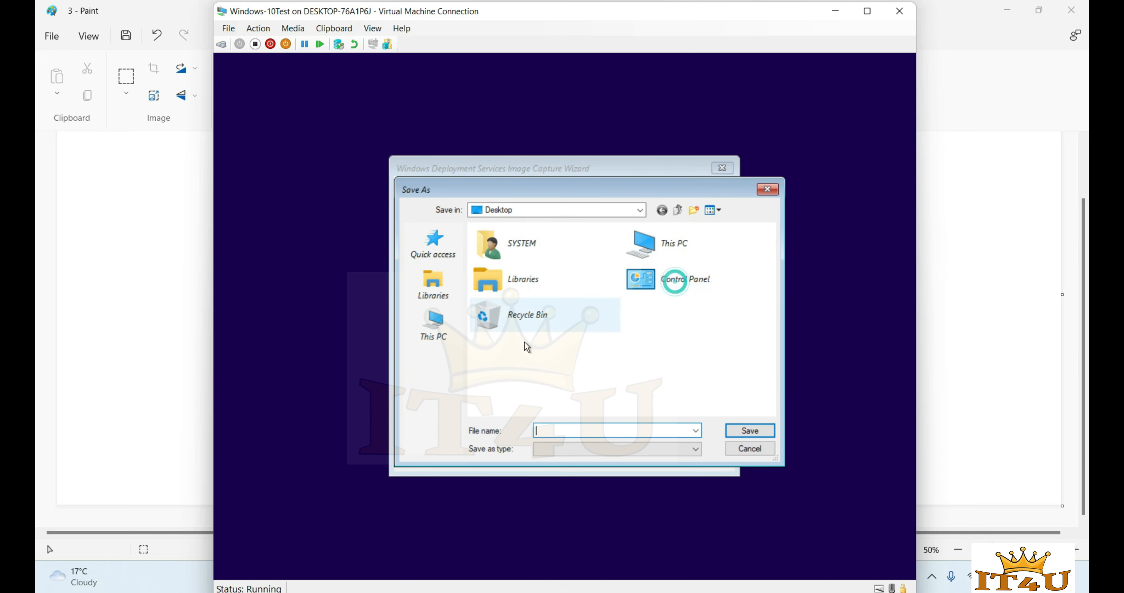
left_click(441, 334)
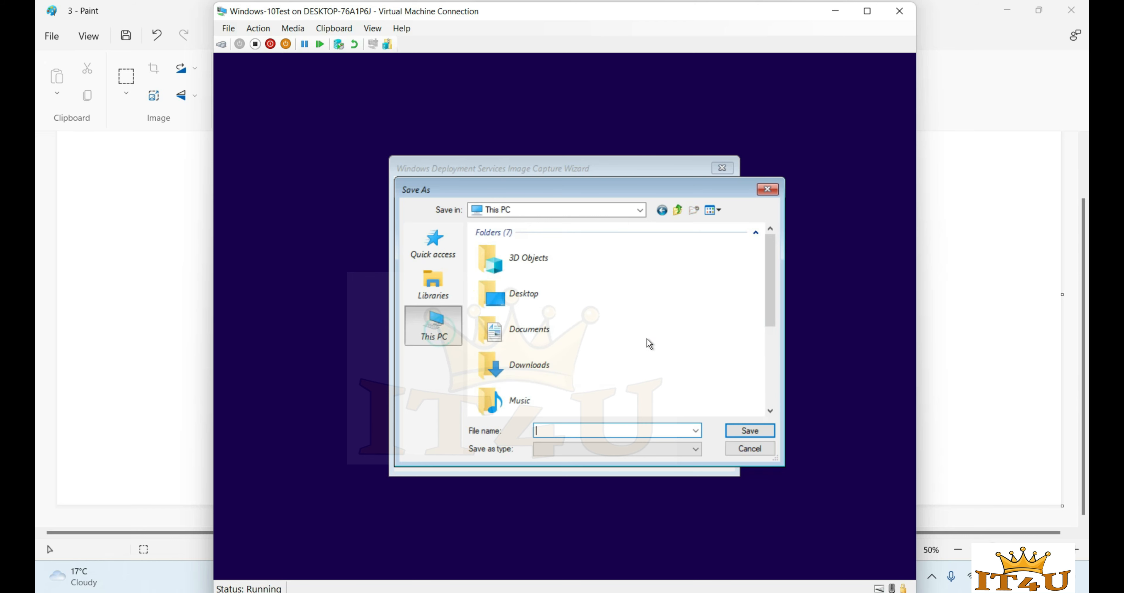
scroll(567, 357, "down", 3)
double_click(549, 371)
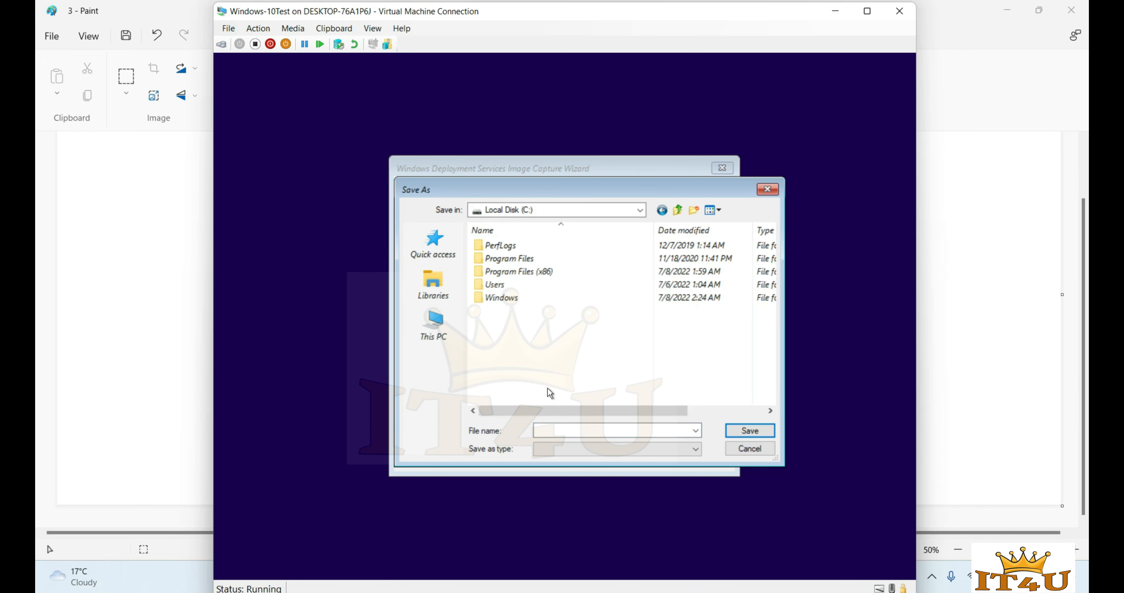
left_click(567, 428)
key("ctrl+v")
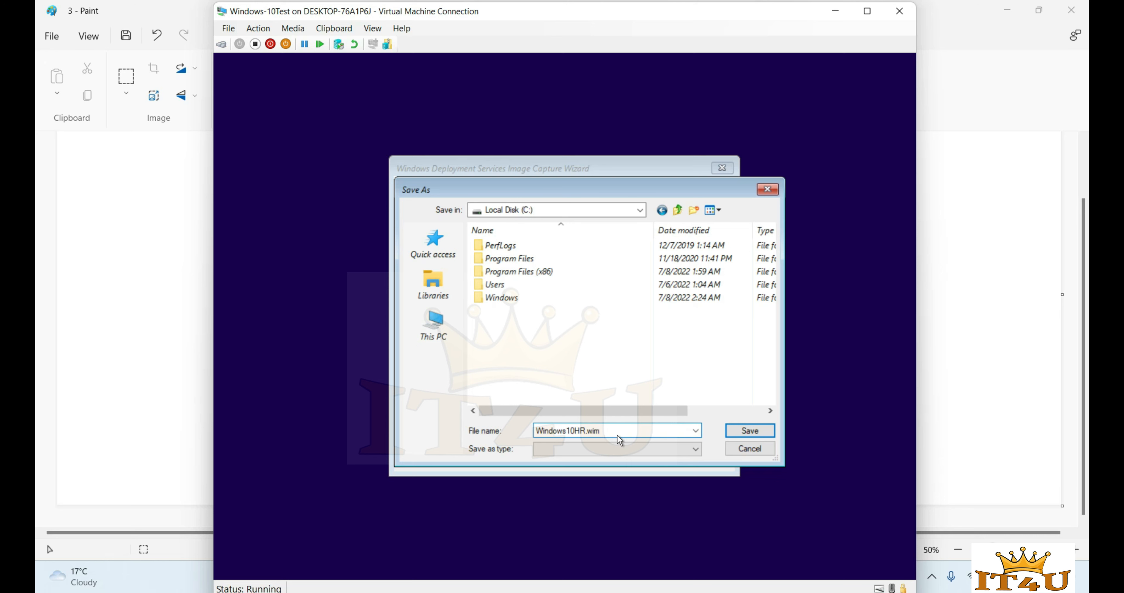
left_click(750, 431)
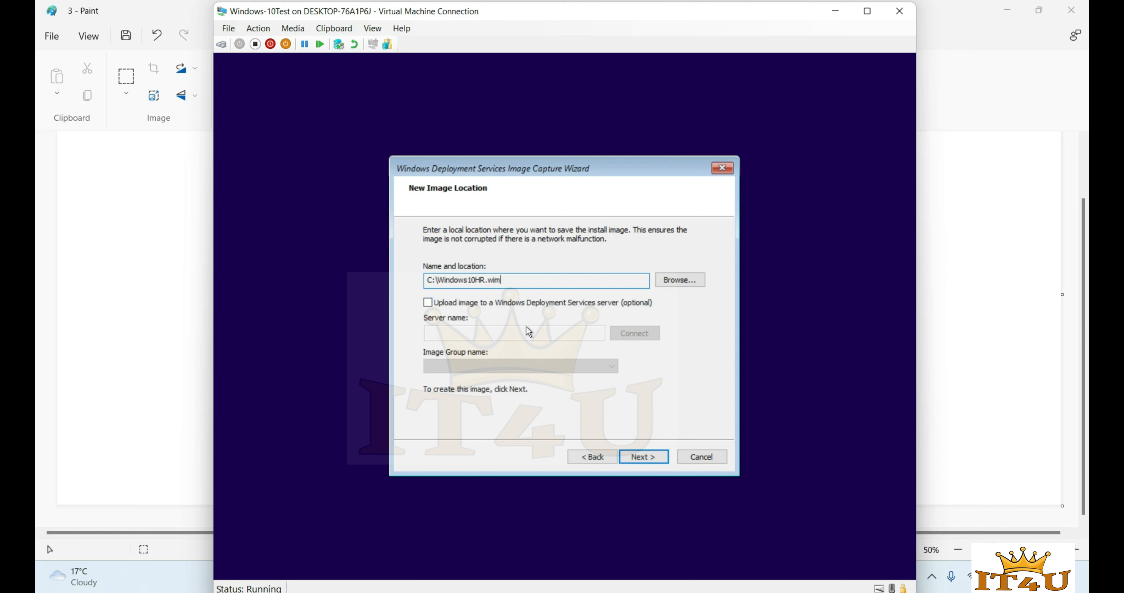
- Reselect the image path and enable uploading the image to a WDS server
left_click_drag(519, 279, 422, 282)
key("ctrl+x")
key("ctrl+v")
left_click(436, 308)
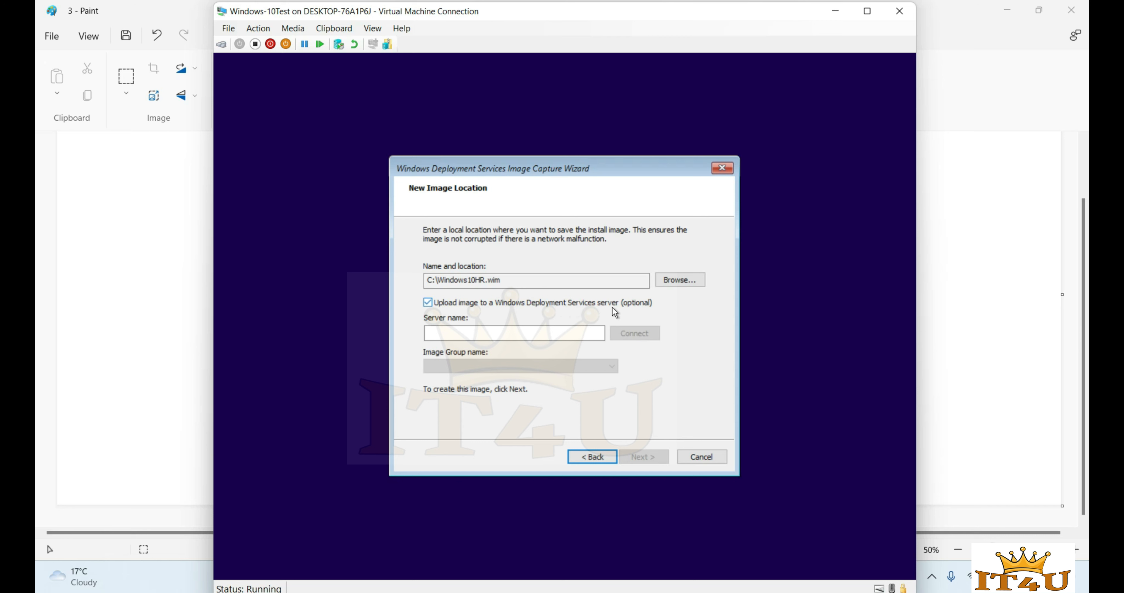
left_click(548, 334)
- Look up the server's full name in This PC's System properties on the domain controller VM
left_click(836, 10)
mouse_move(758, 577)
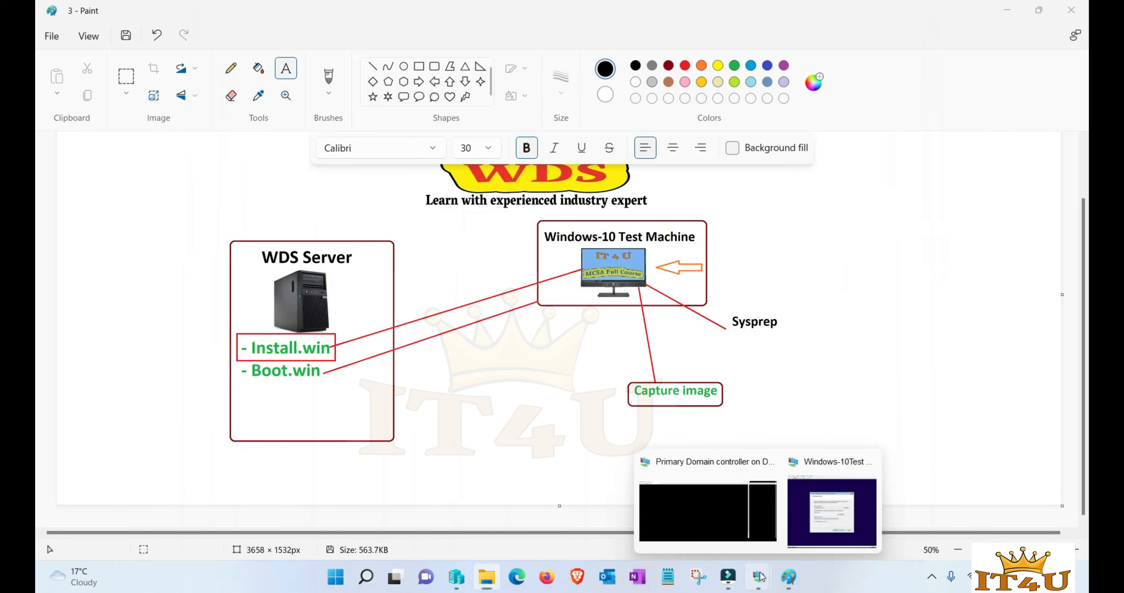
left_click(716, 514)
left_click(186, 577)
right_click(226, 266)
left_click(278, 451)
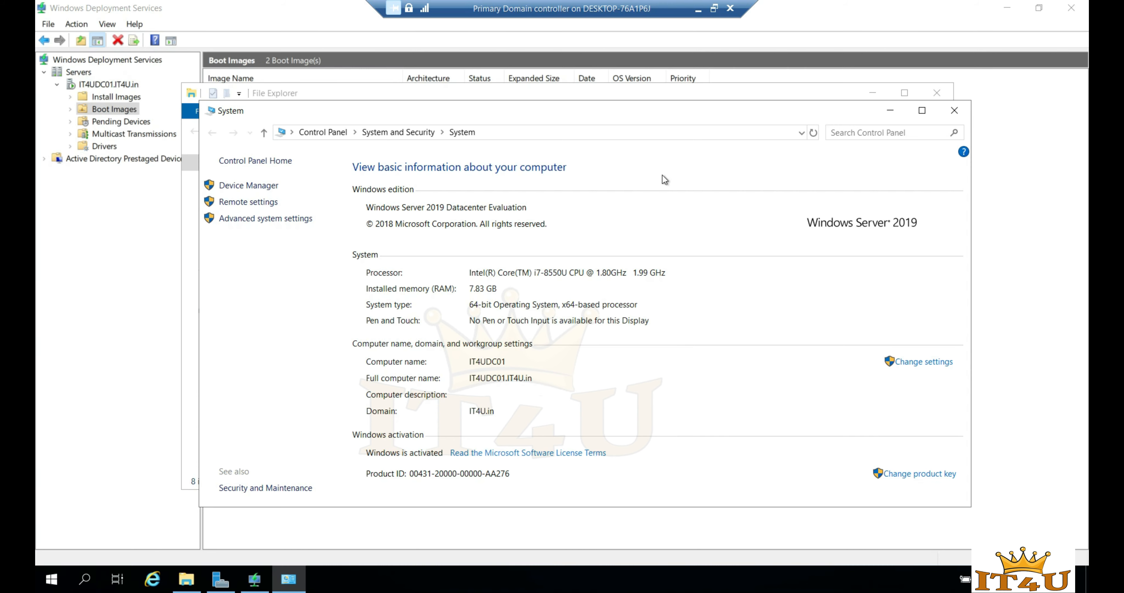
left_click(698, 8)
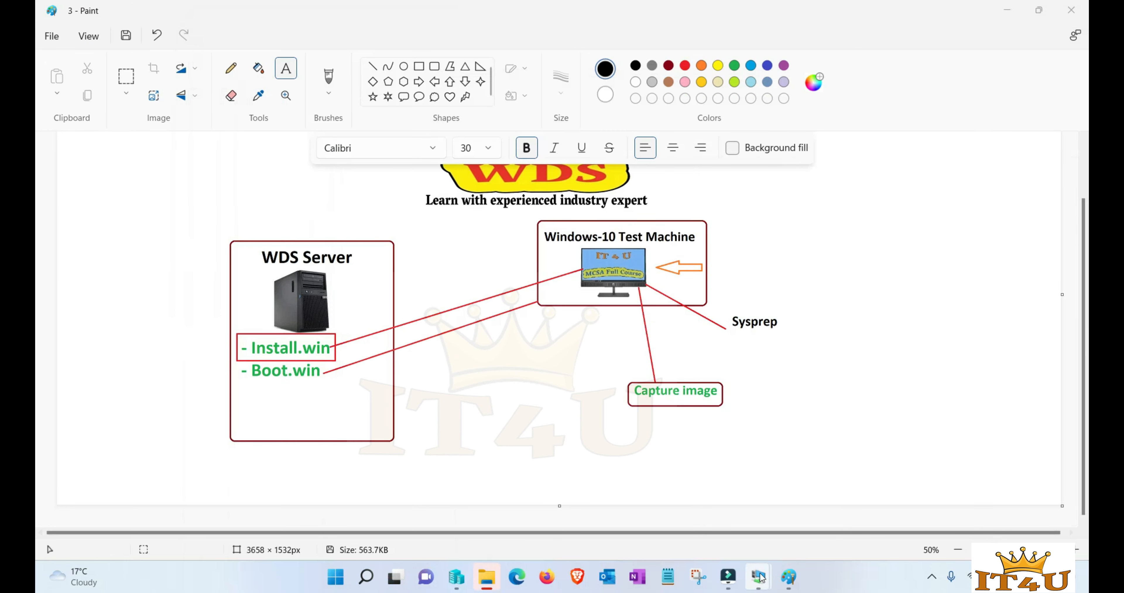
mouse_move(759, 577)
left_click(832, 501)
- Connect to server IT4UDC01.it4u.in and enter the administrator user name and password
type("IT4UDC01")
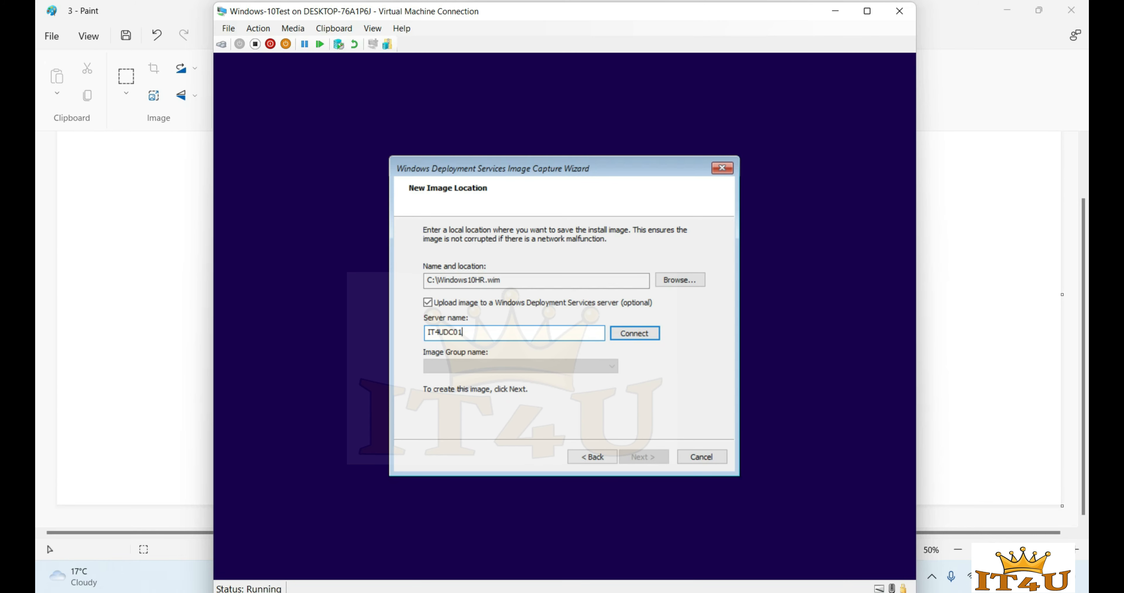
type(".it4u.in")
left_click(641, 337)
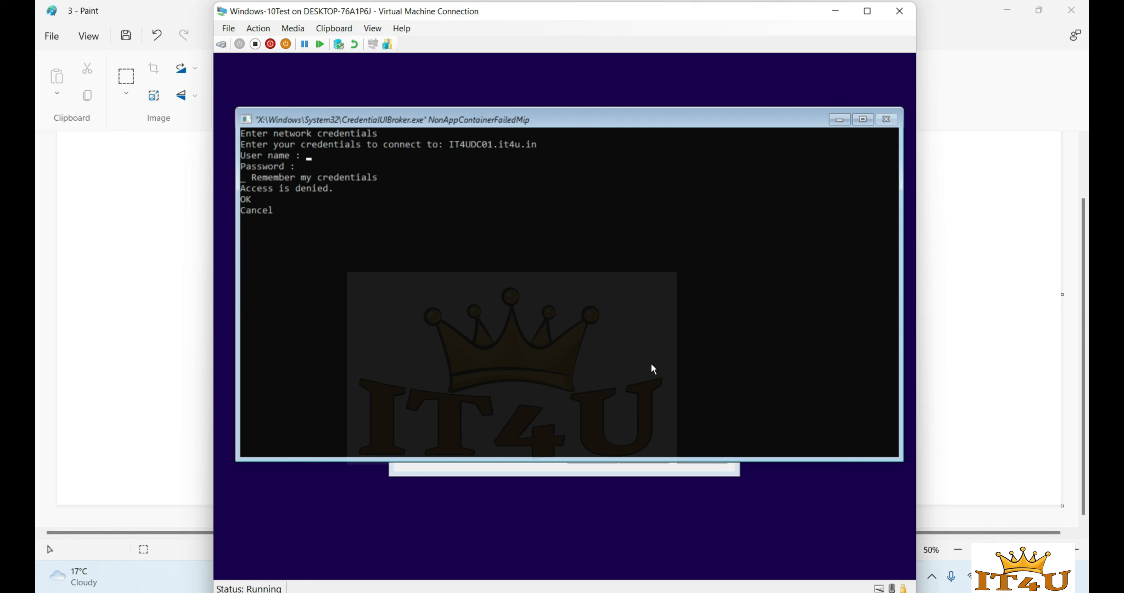
type("administrat")
type("or")
type("*******")
key("Return")
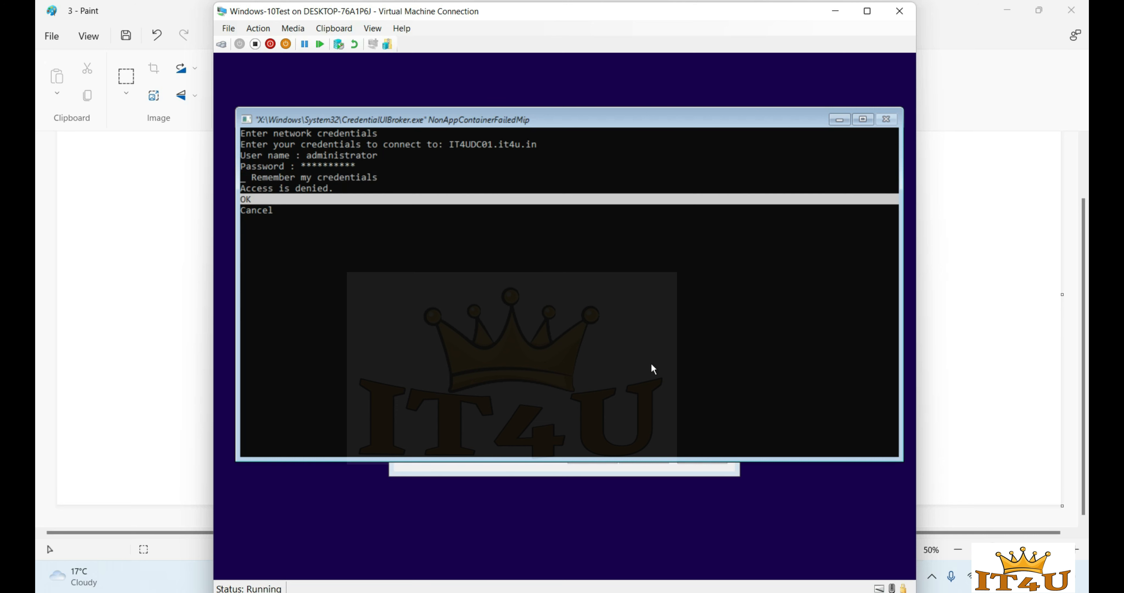
key("Return")
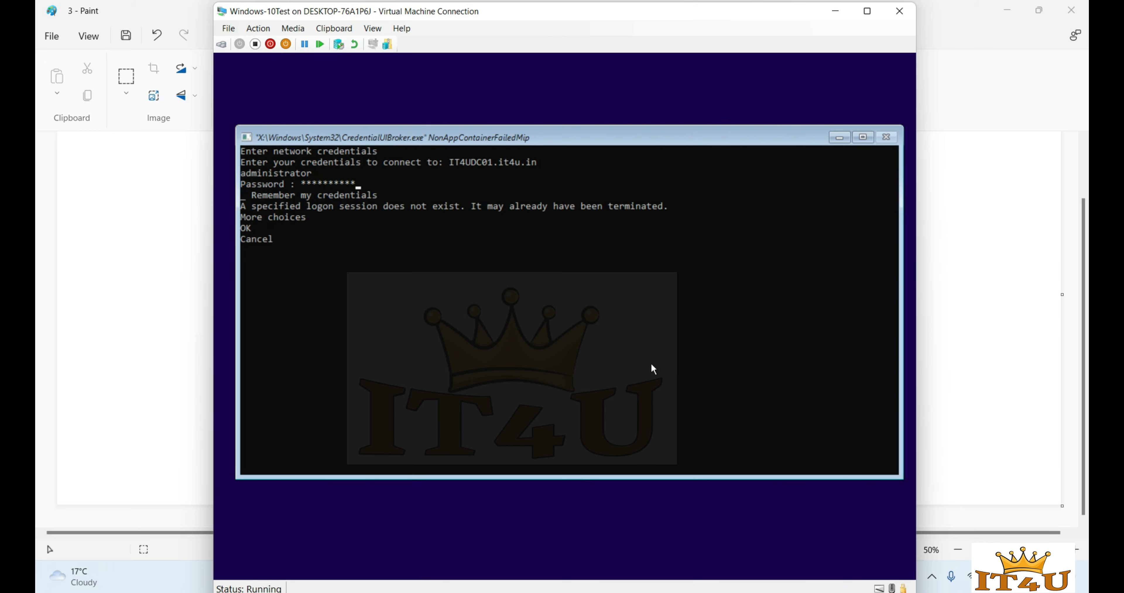
- Sign in with the domain administrator account and its password through More choices
key("Down")
key("Down")
key("Down")
key("Up")
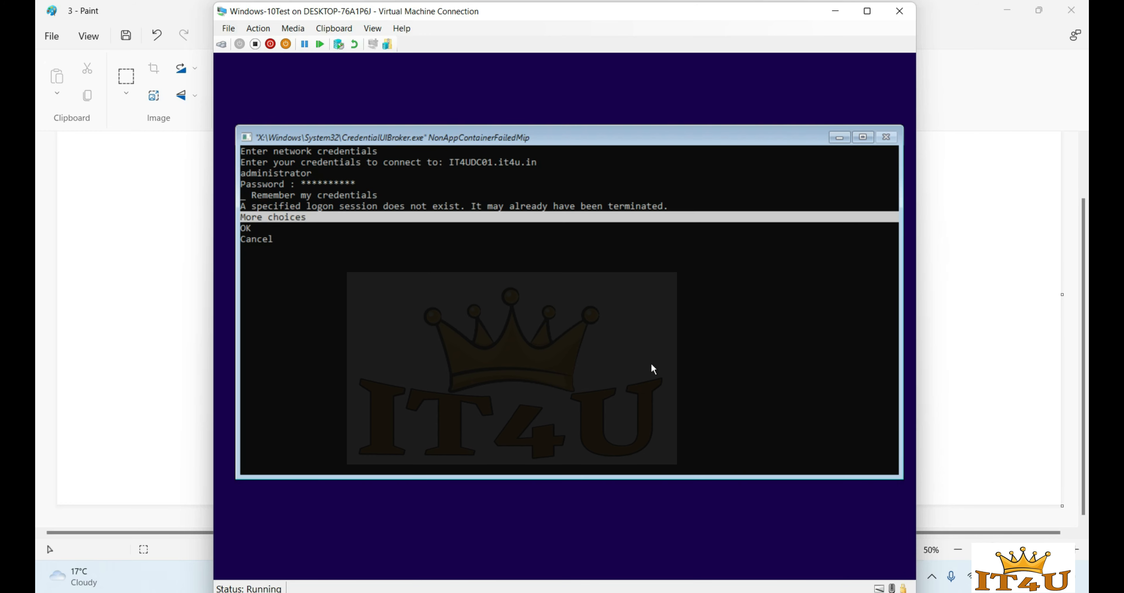
key("Return")
key("Down")
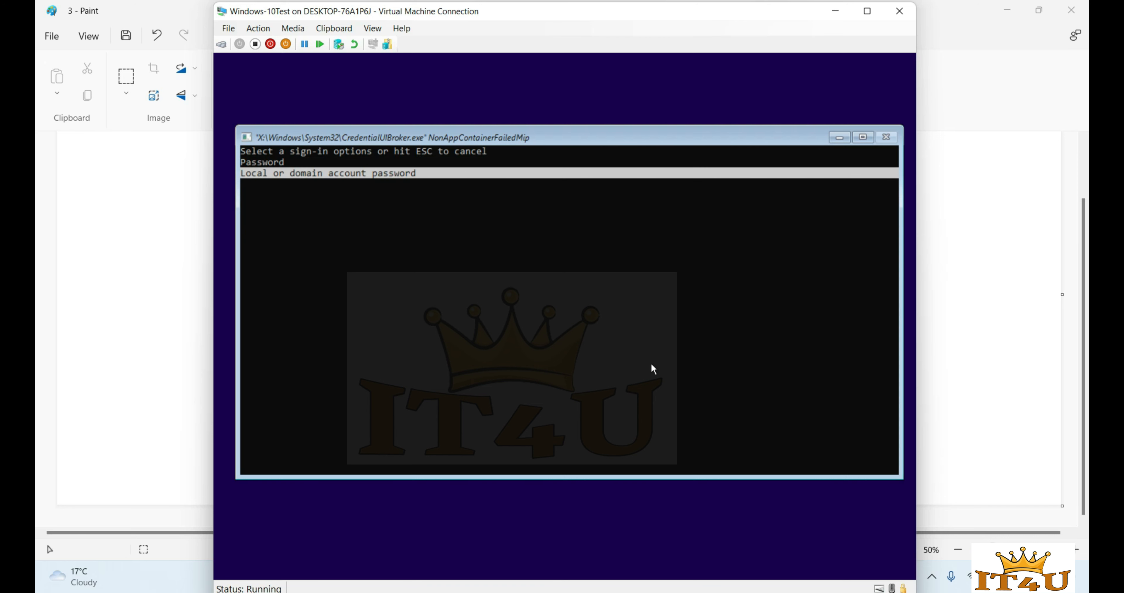
key("Return")
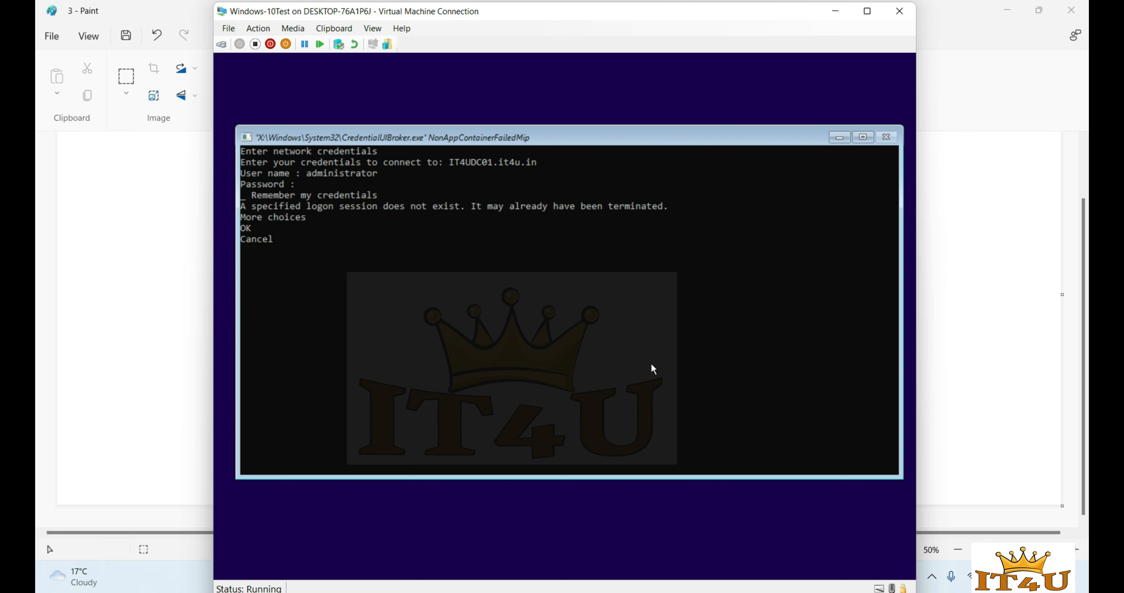
type("*")
type("******")
key("Down")
key("Down")
key("Down")
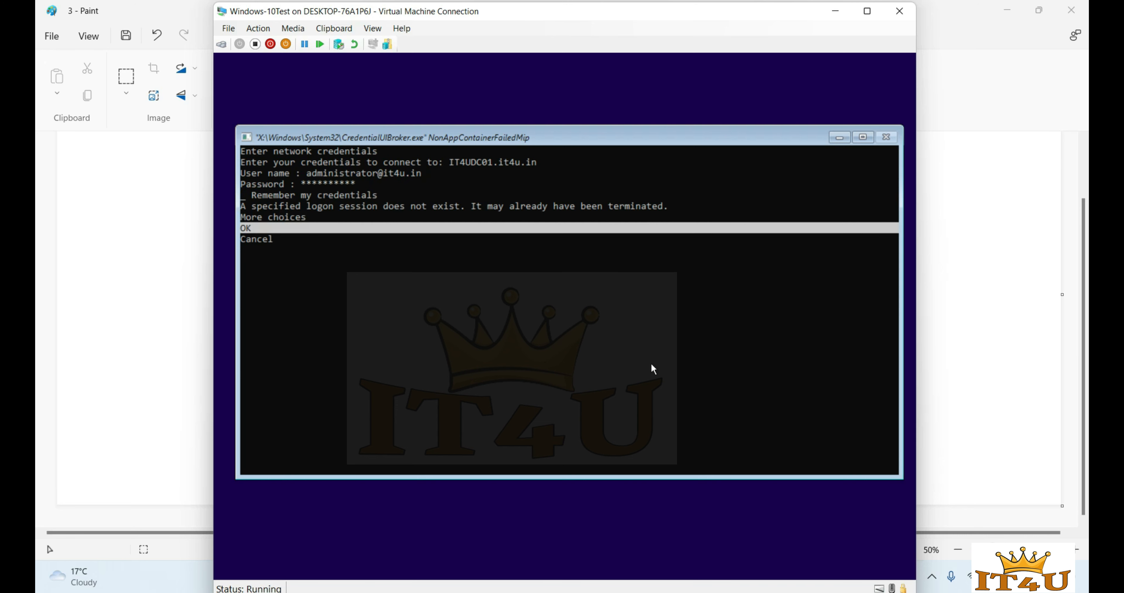
key("Return")
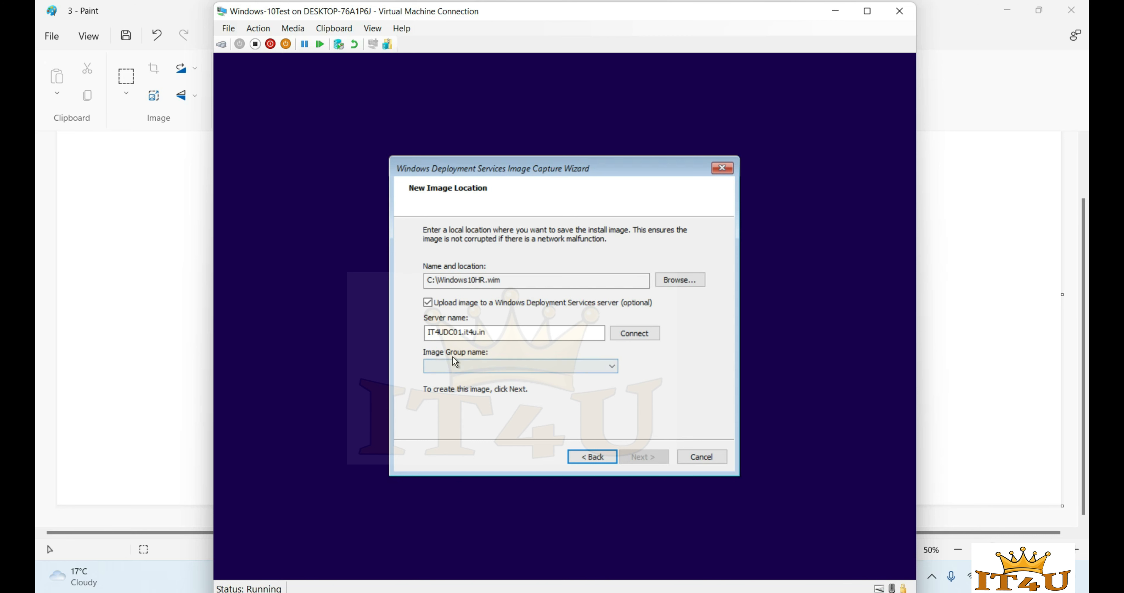
- Check the Image Group name list without choosing, then bring the Paint diagram forward
left_click(611, 367)
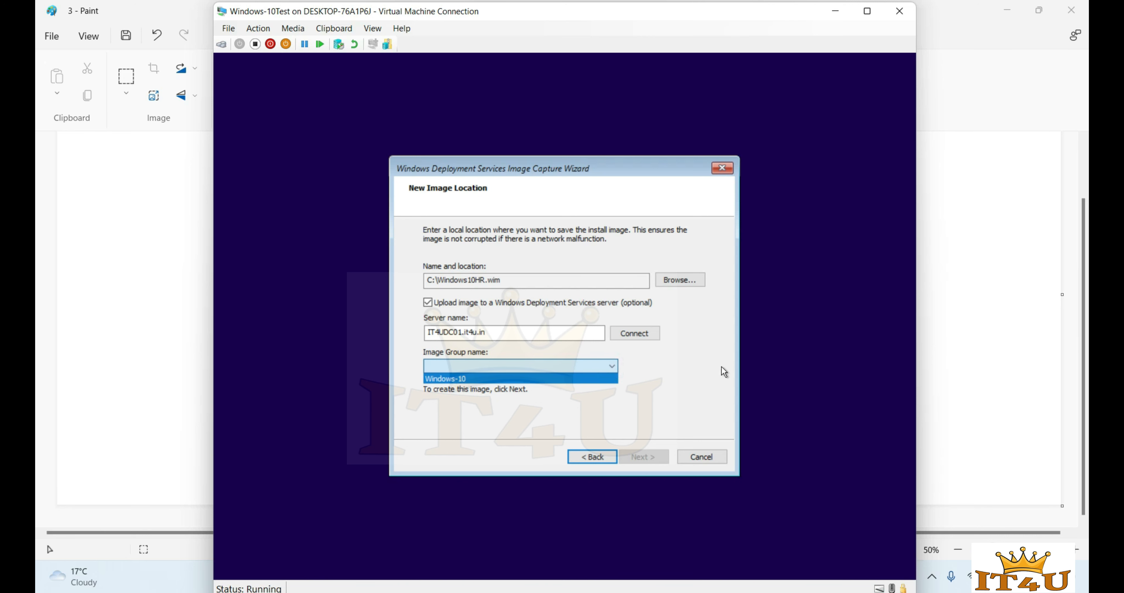
left_click(611, 366)
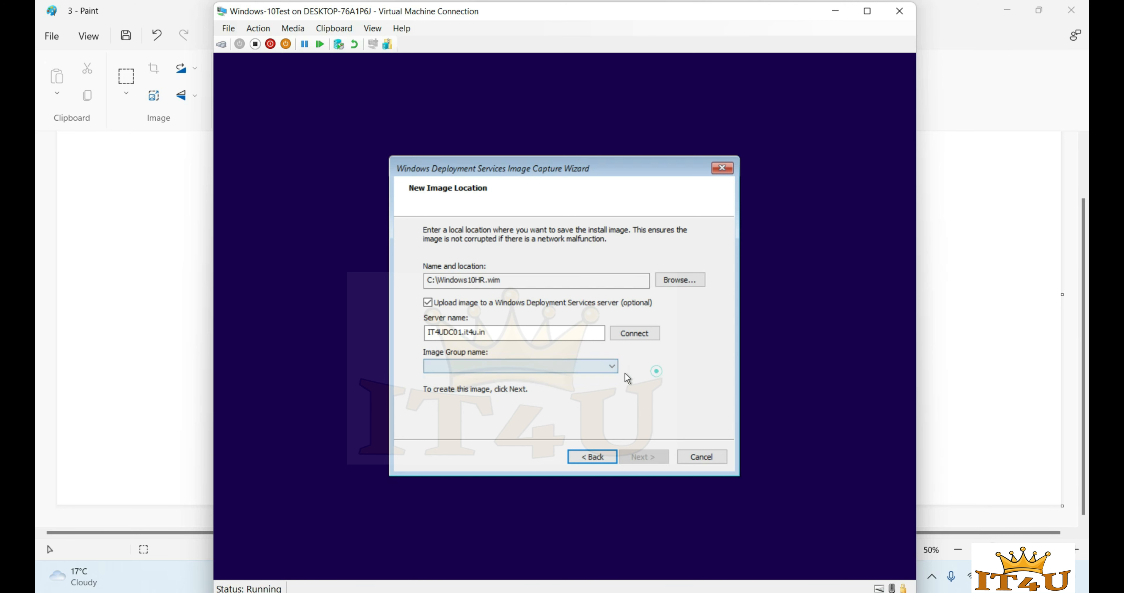
left_click(610, 366)
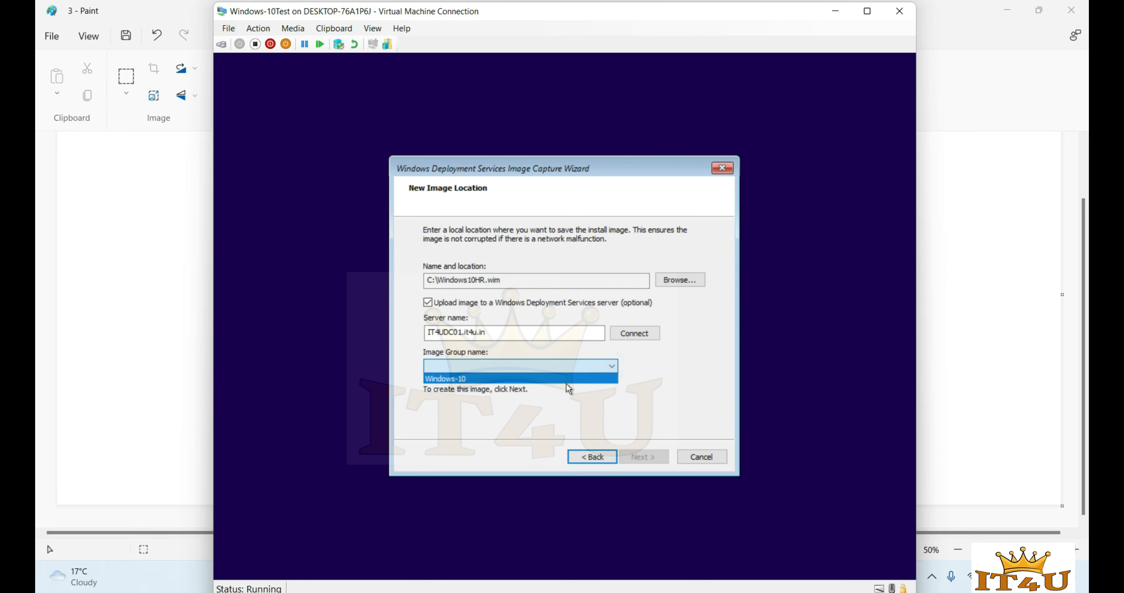
left_click(673, 383)
left_click(186, 377)
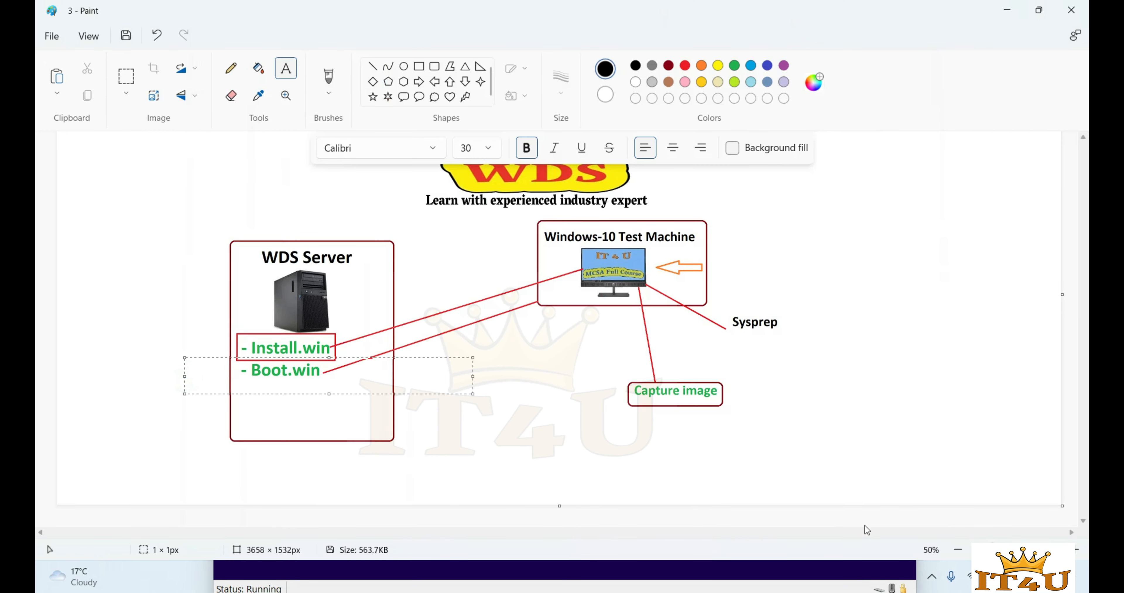
left_click(846, 584)
- On the domain controller, close System and File Explorer and expand Install Images > Windows-10
left_click(833, 12)
mouse_move(759, 580)
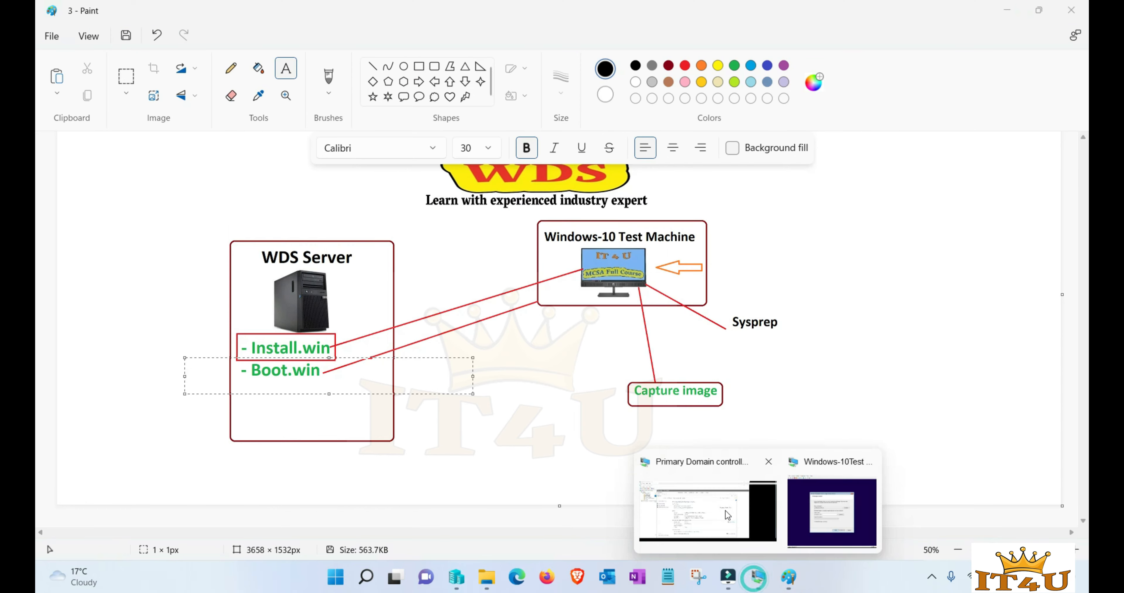
left_click(703, 514)
left_click(953, 112)
left_click(937, 93)
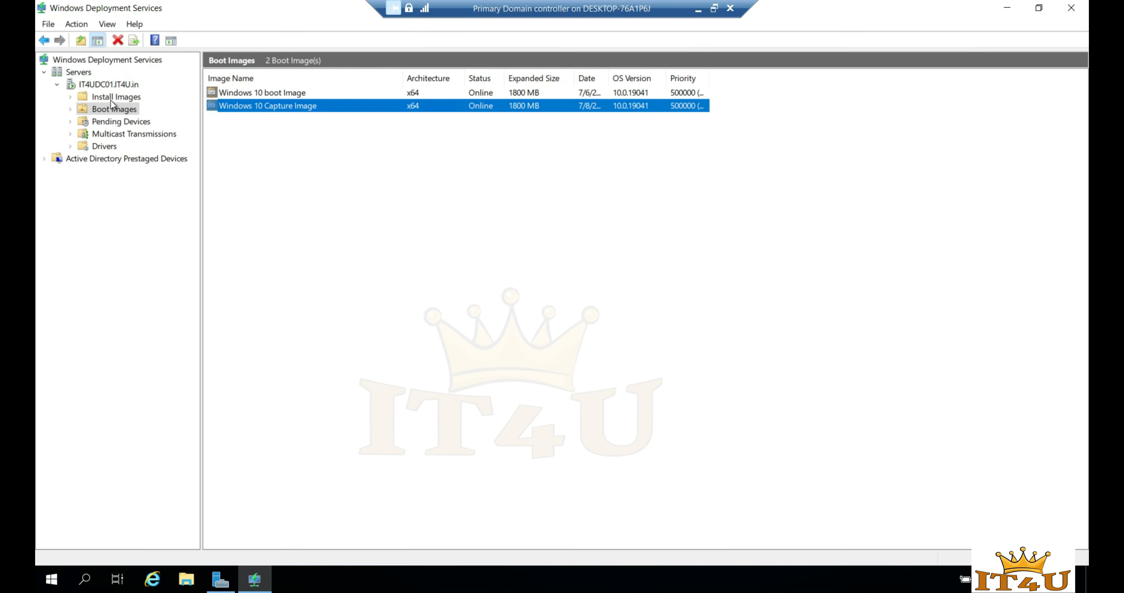
left_click(87, 97)
left_click(71, 96)
left_click(131, 110)
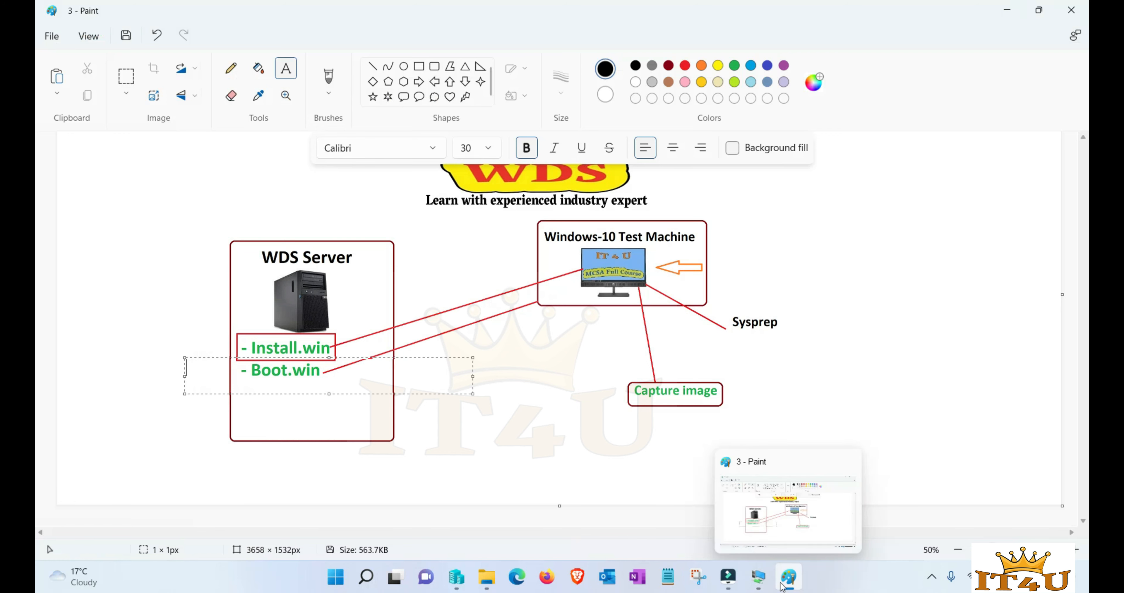
- Choose the Windows-10 image group in the capture wizard and start capturing
mouse_move(758, 576)
left_click(818, 539)
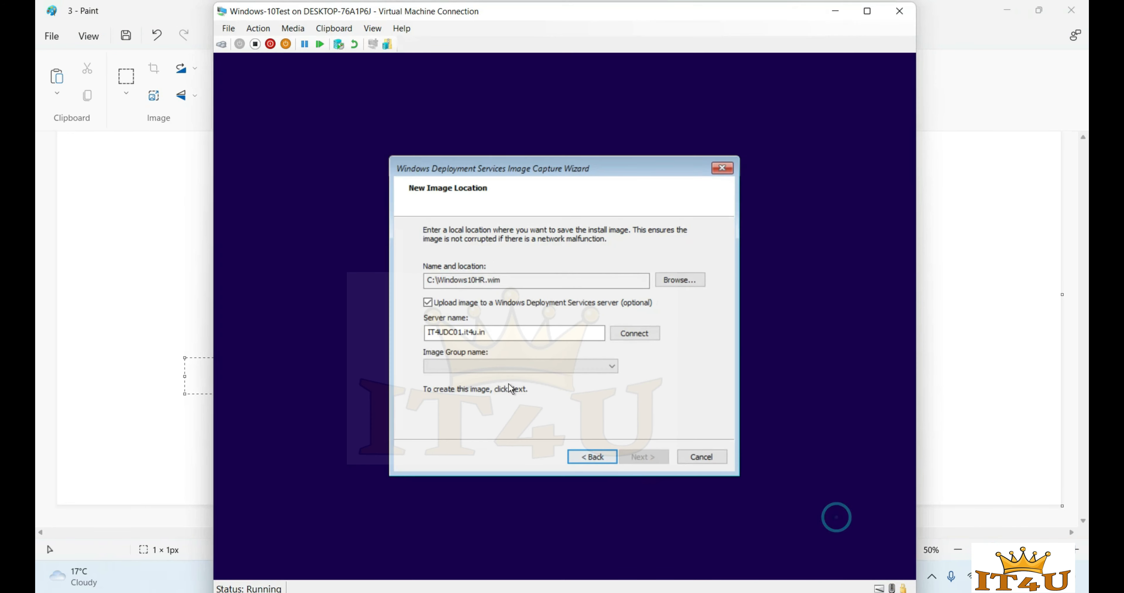
left_click(612, 366)
left_click(528, 380)
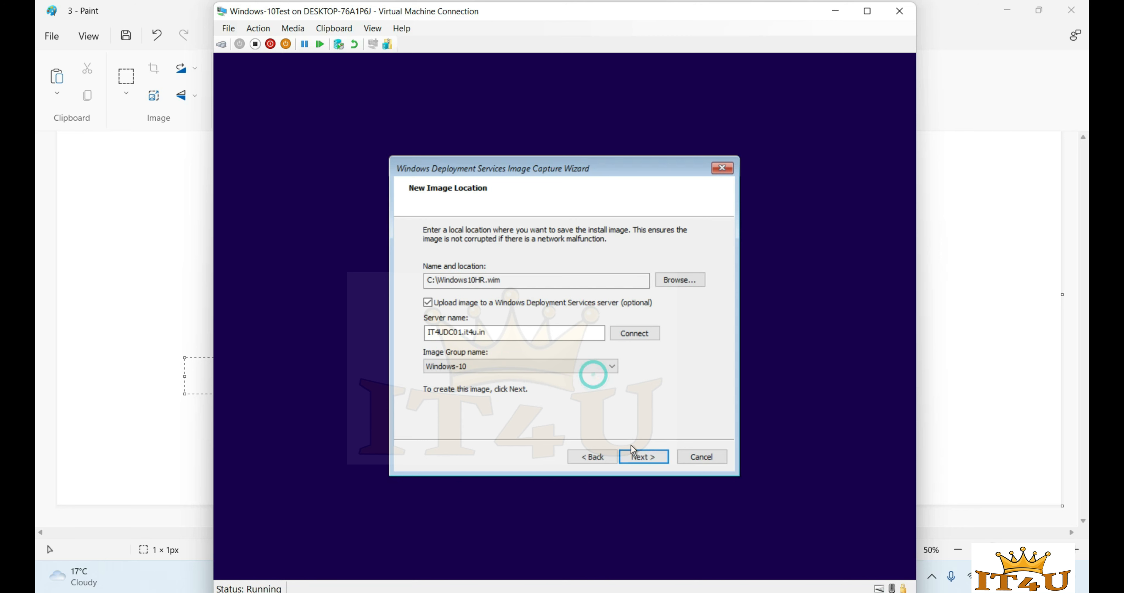
left_click(647, 460)
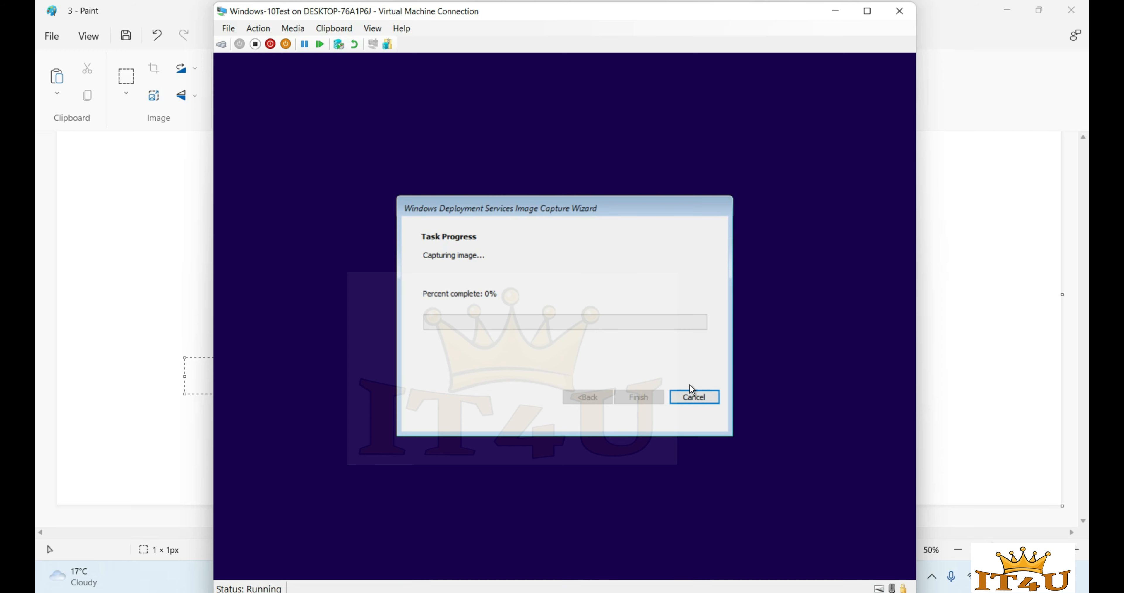
left_click(930, 349)
key("alt+Tab")
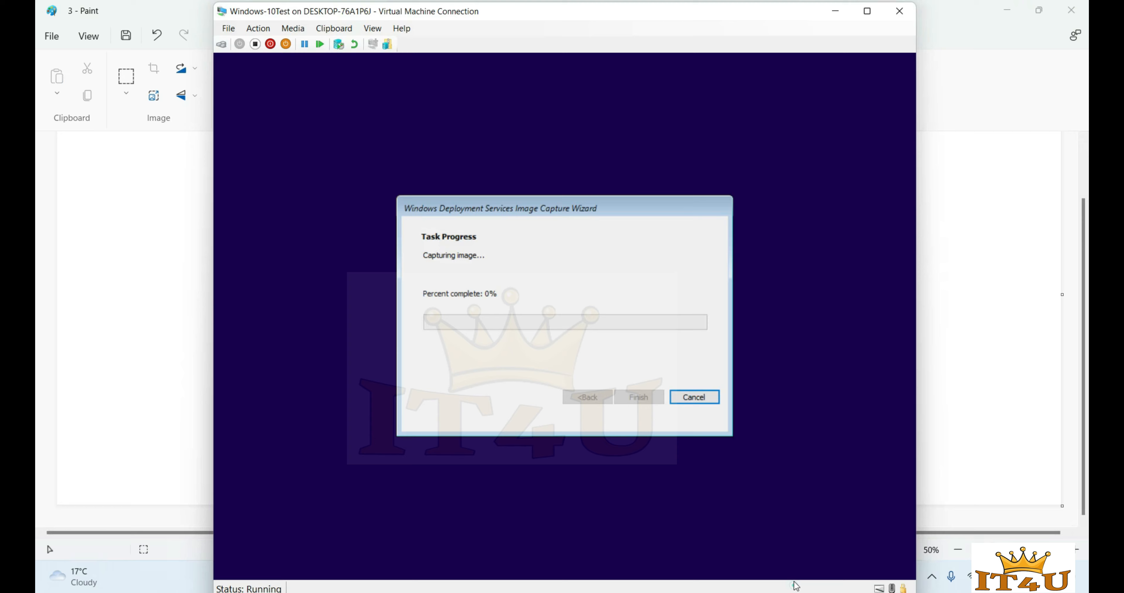
- Check the domain controller's WDS console, then return to the capturing VM until it finishes
left_click(836, 11)
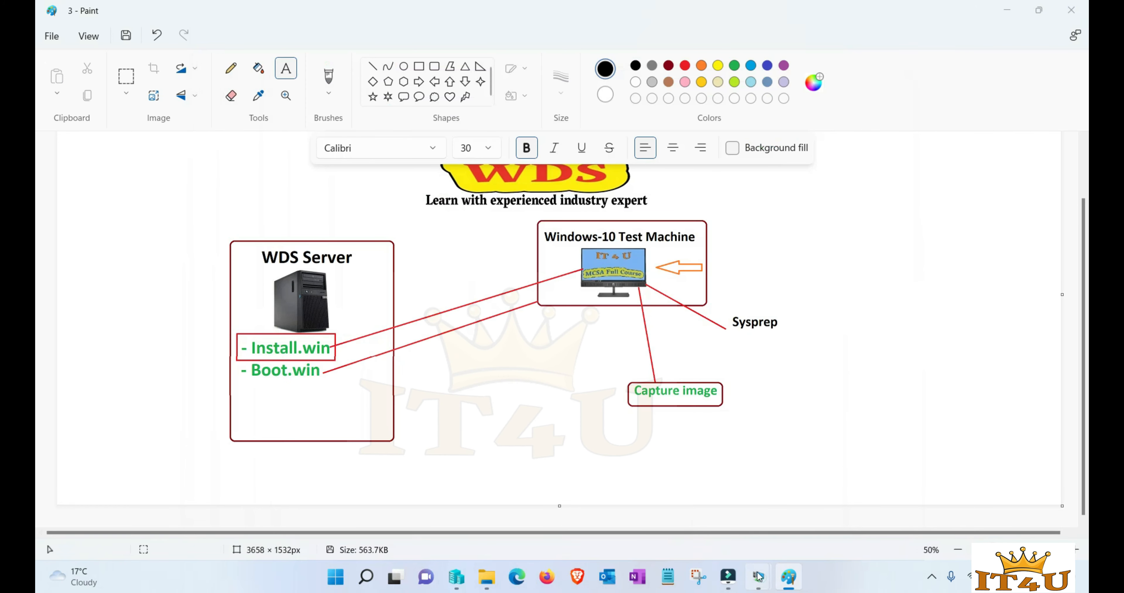
mouse_move(759, 576)
left_click(724, 518)
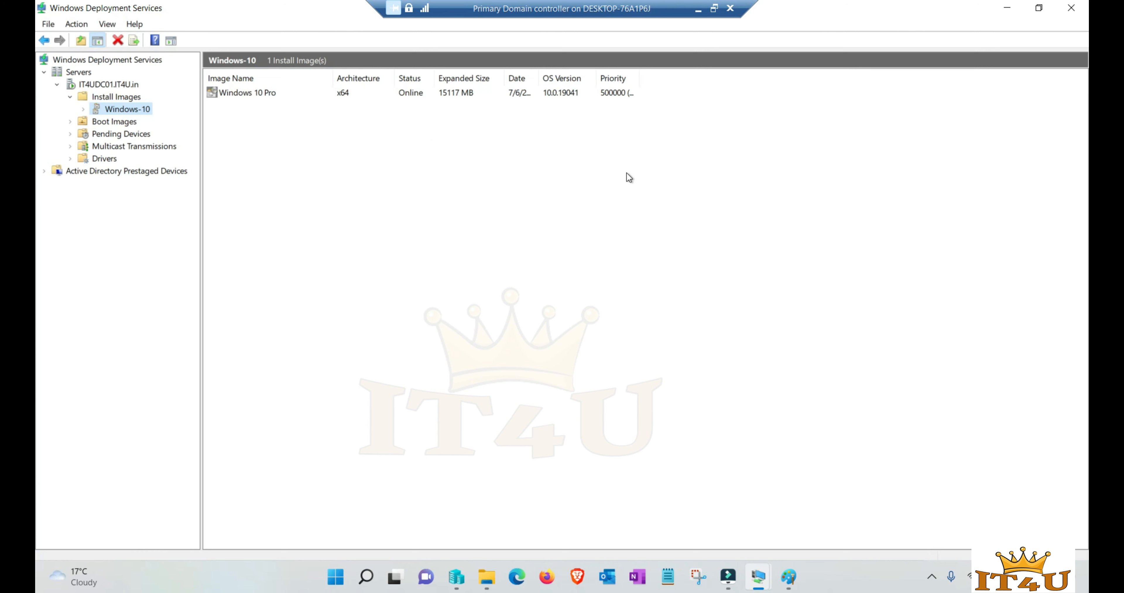
left_click(698, 10)
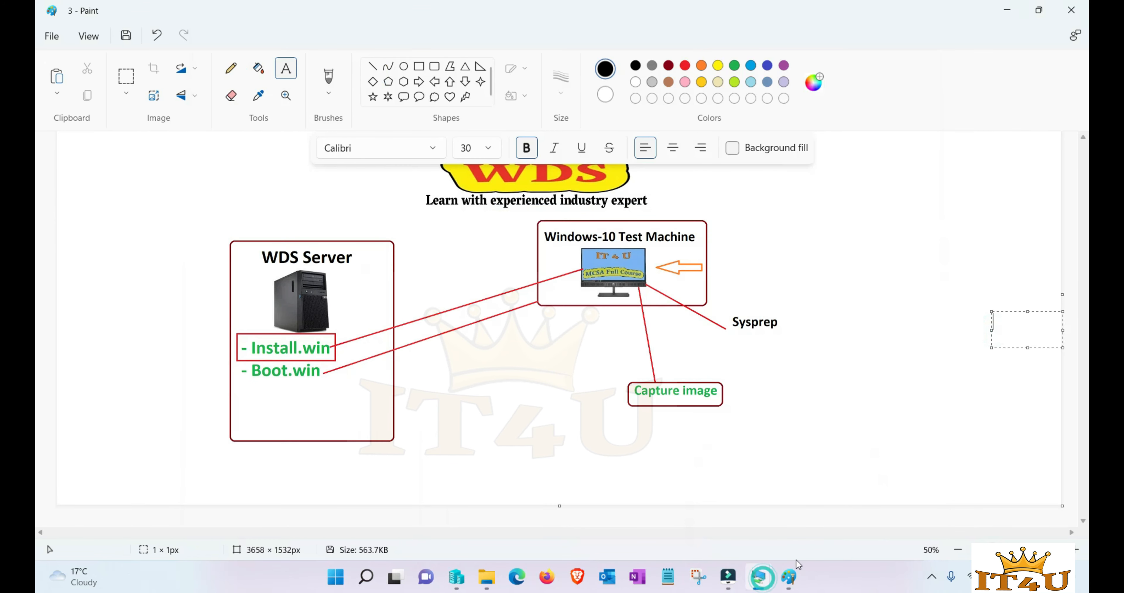
mouse_move(759, 577)
left_click(833, 516)
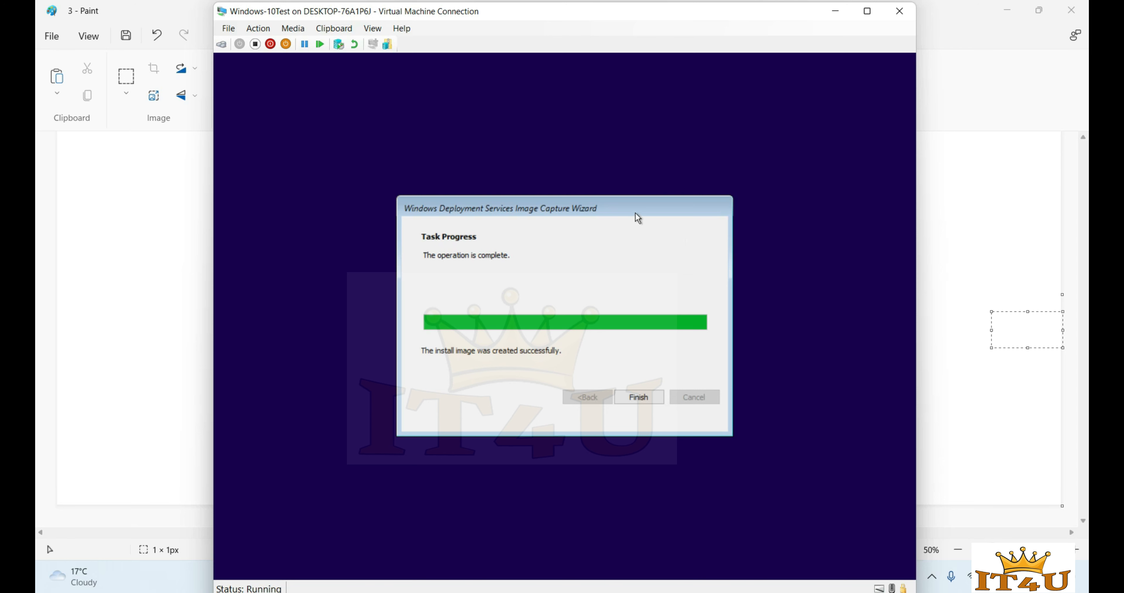
- Finish the capture wizard, minimize the VM, and switch to the domain controller's WDS console
left_click(646, 401)
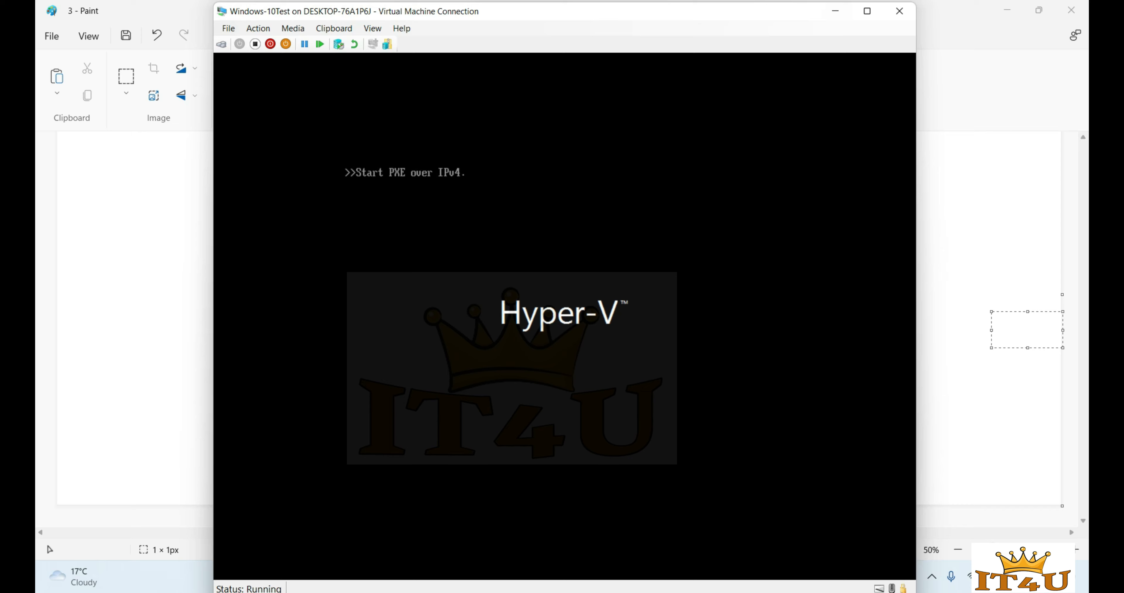
left_click(836, 12)
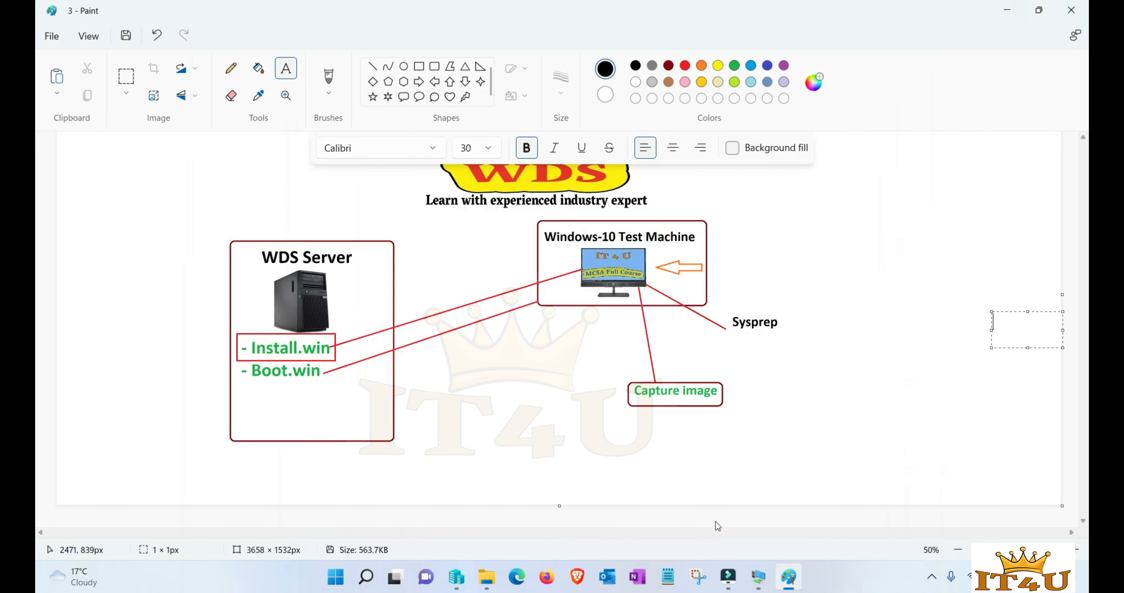
mouse_move(759, 576)
left_click(735, 533)
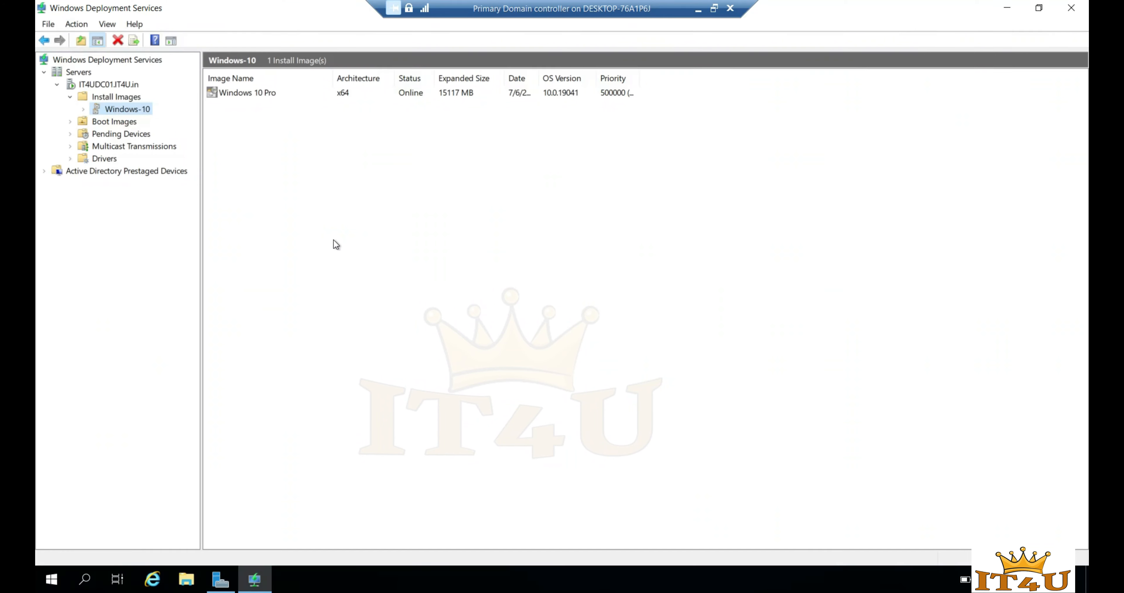
left_click(333, 239)
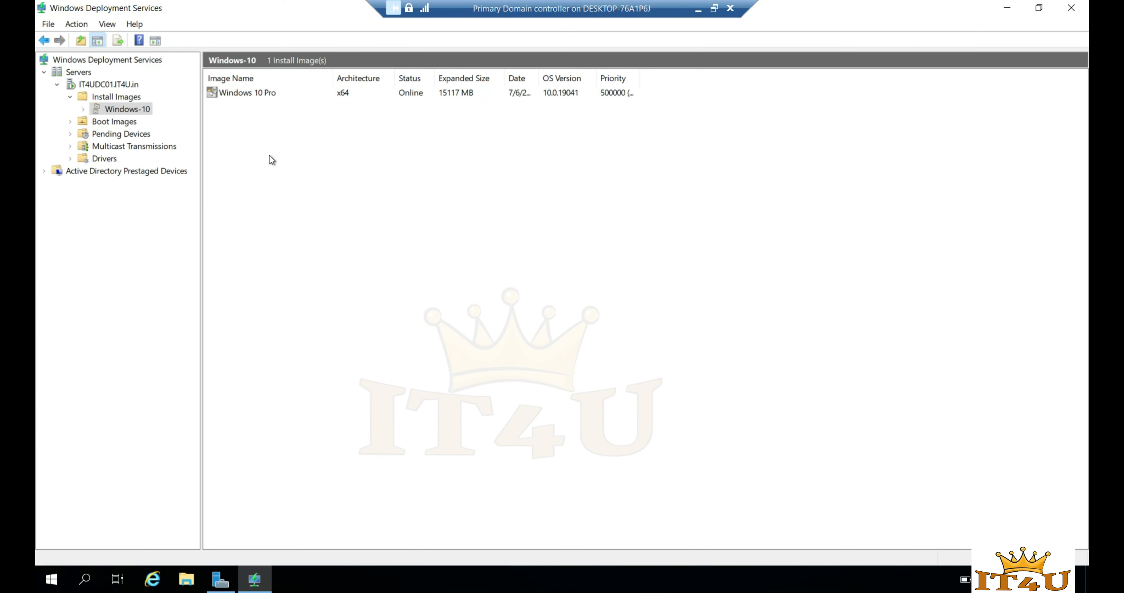
- Refresh the WDS server and select Windows10HR.wim under Install Images > Windows-10
left_click(104, 84)
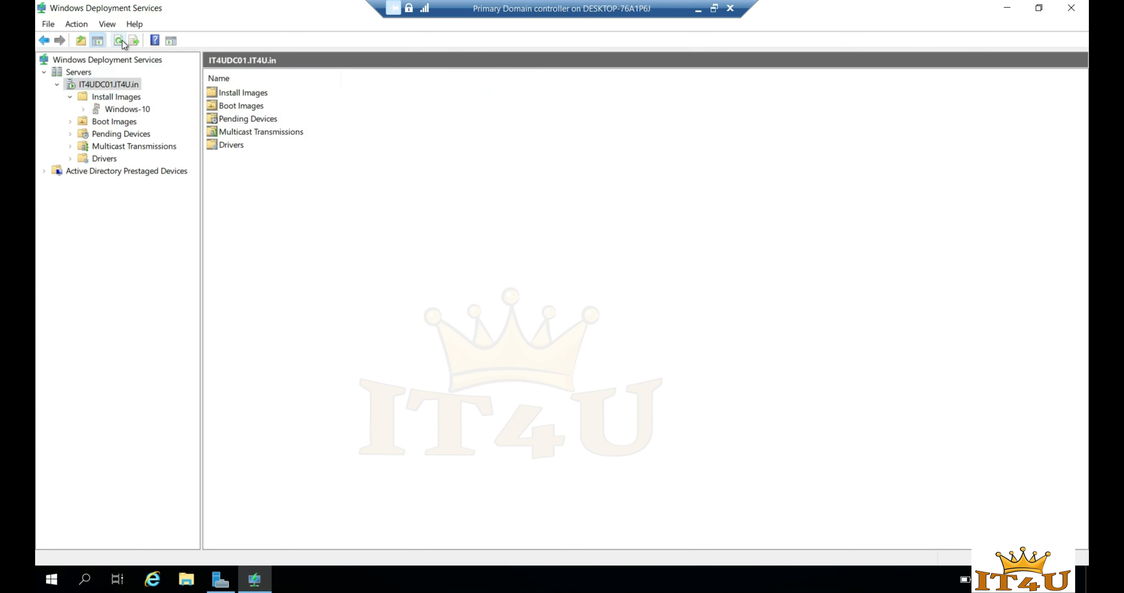
left_click(119, 40)
left_click(57, 83)
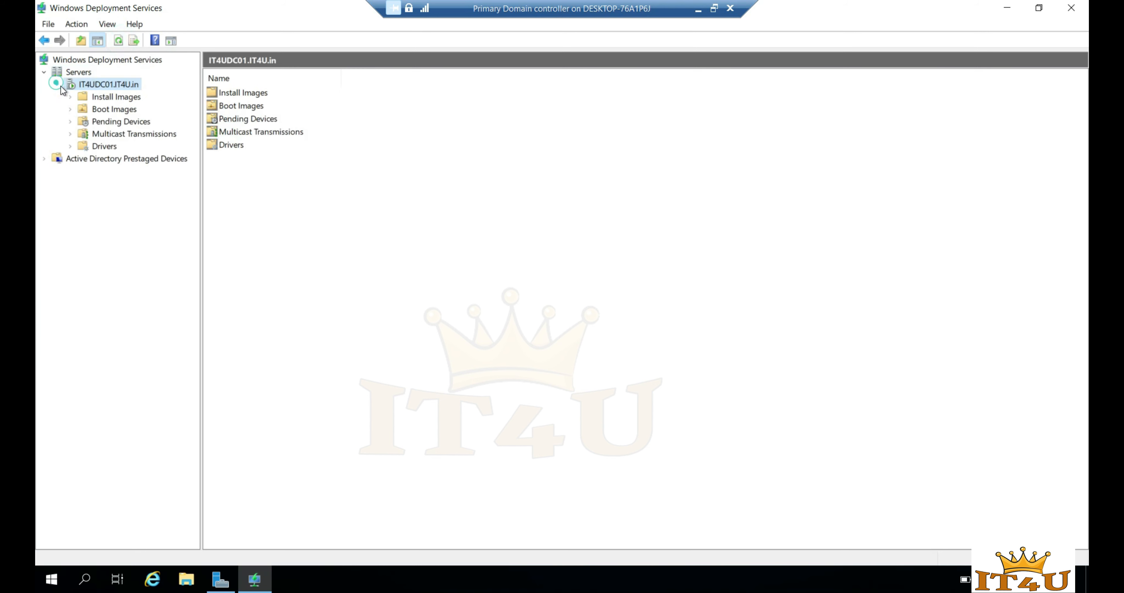
left_click(105, 97)
left_click(69, 97)
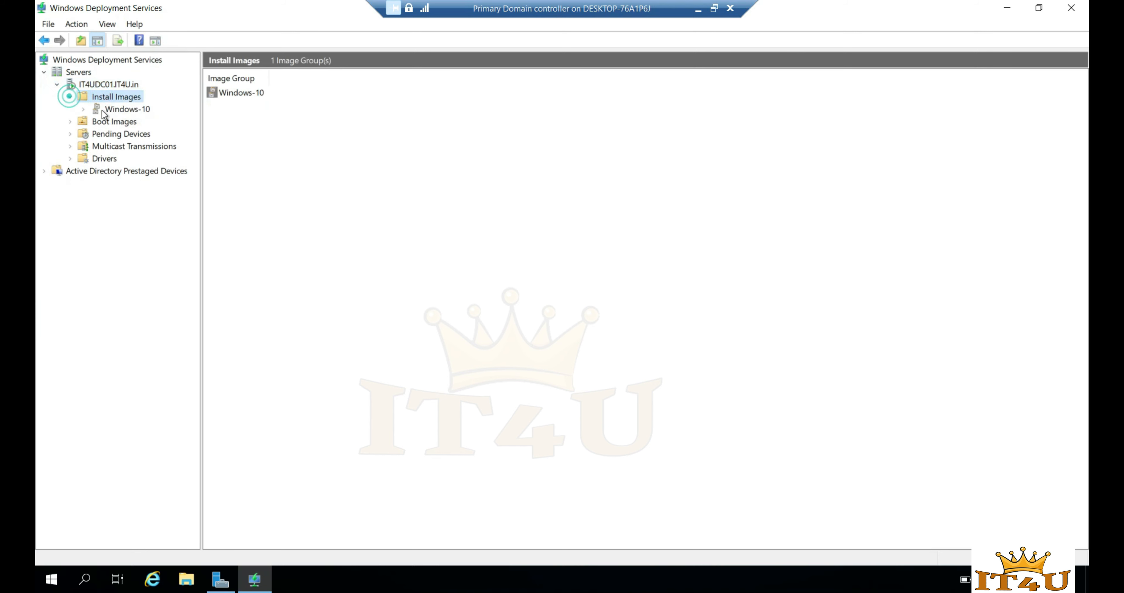
left_click(108, 110)
left_click(258, 107)
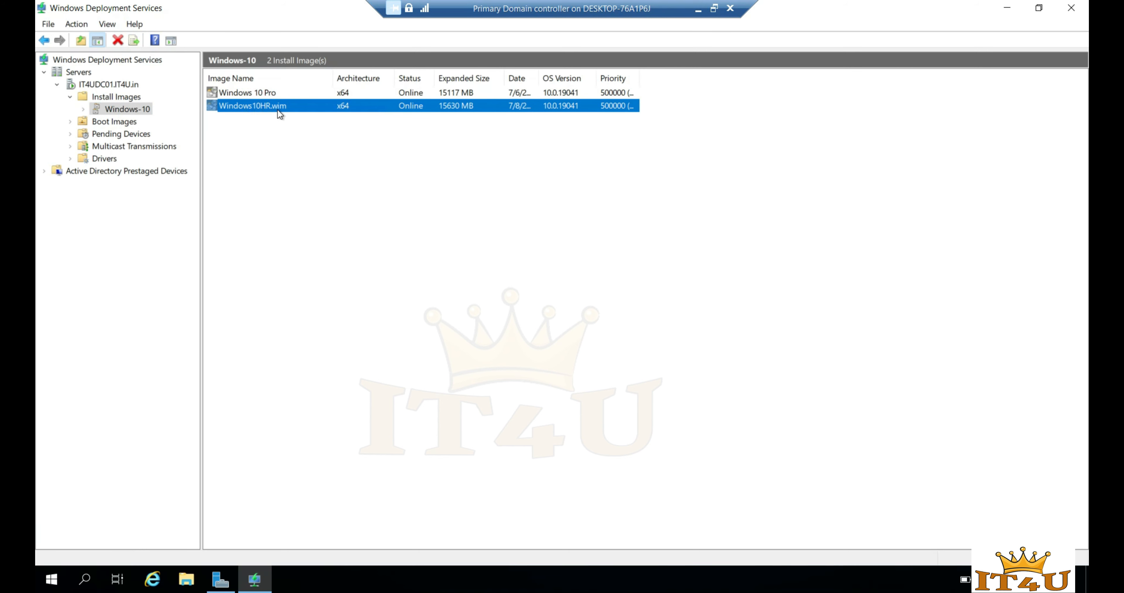
- Rename the image to Windows10HR in its properties, then return to Hyper-V Manager
right_click(262, 107)
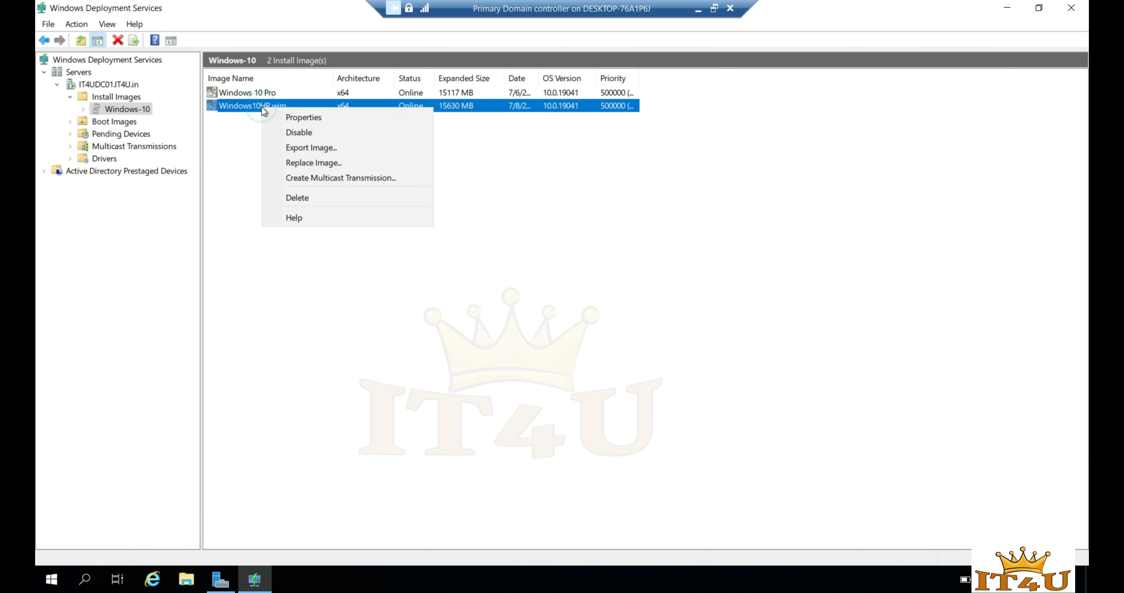
left_click(308, 118)
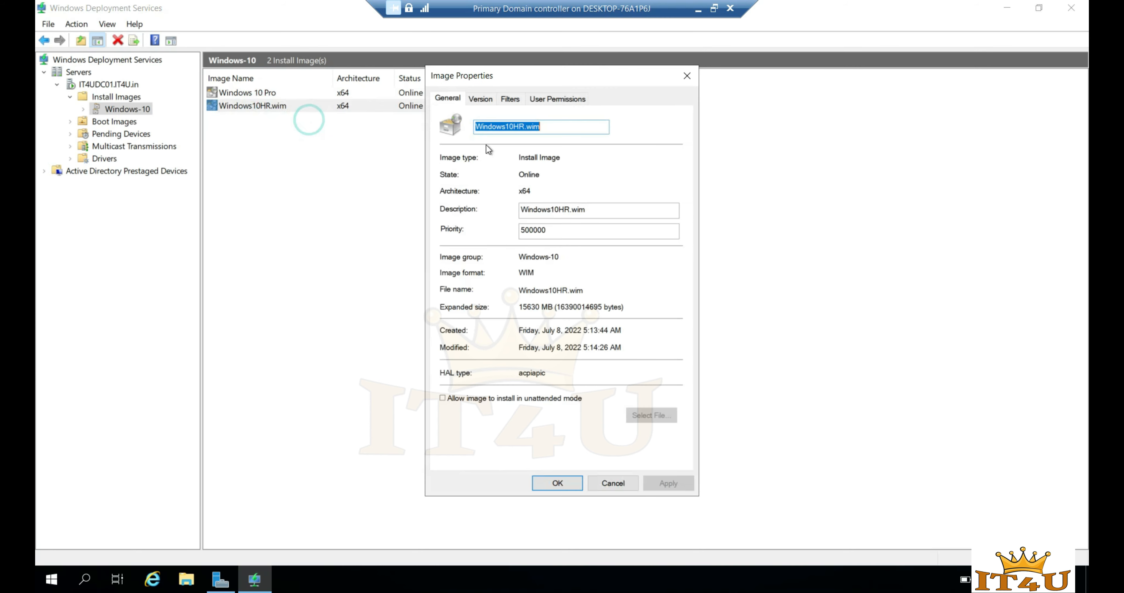
left_click(545, 126)
key("BackSpace")
key("BackSpace")
key("BackSpace")
key("BackSpace")
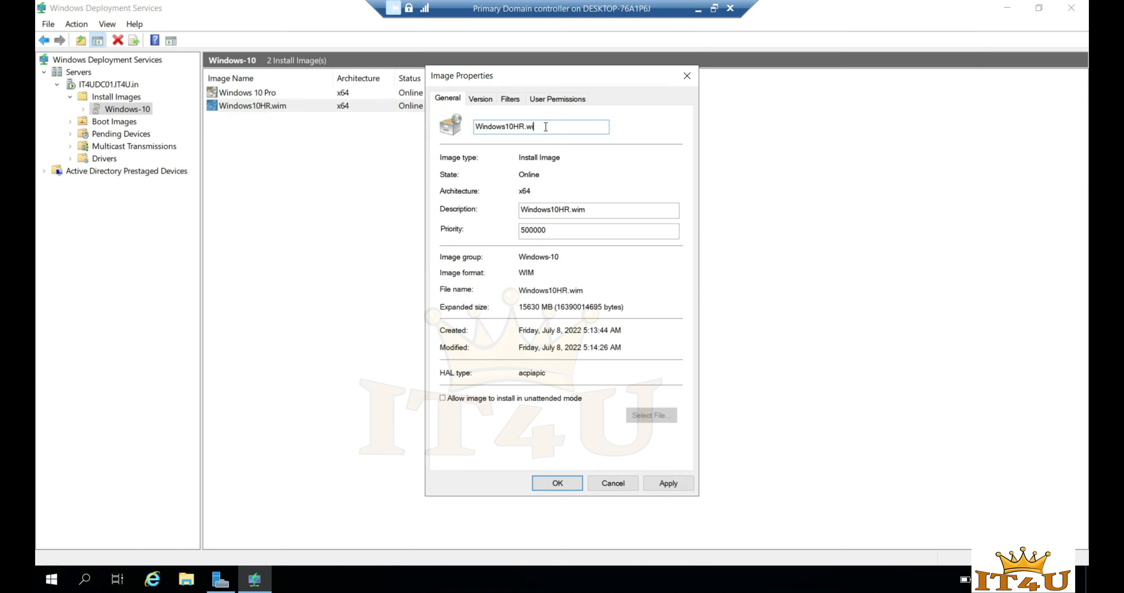
left_click(667, 480)
left_click(565, 482)
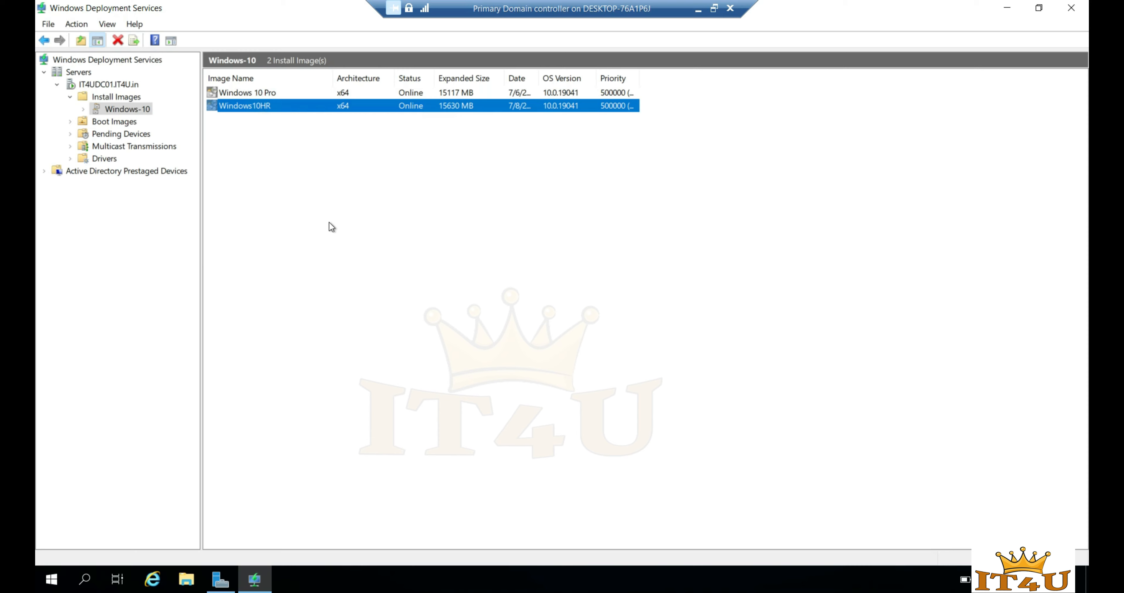
left_click(699, 10)
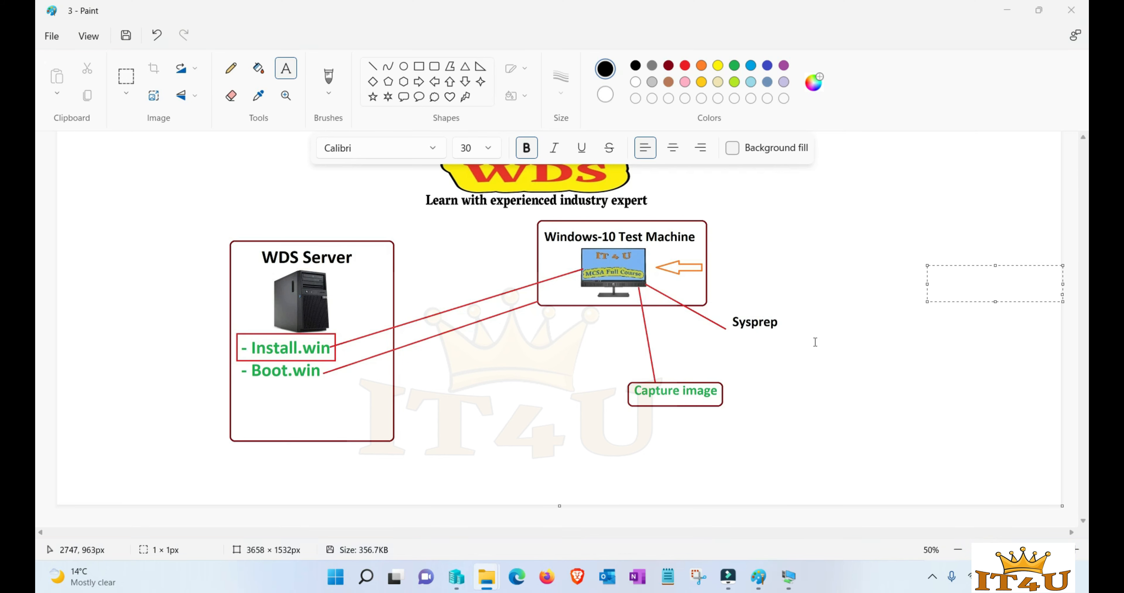
left_click(456, 578)
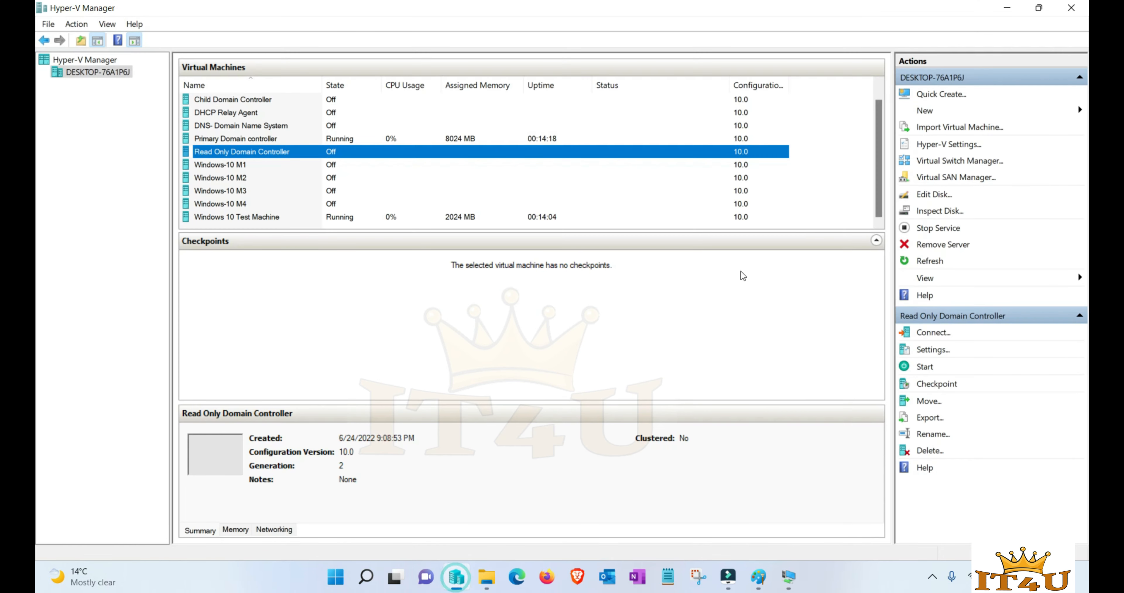
- Start a new virtual machine named Test in the default location as Generation 2
left_click(953, 114)
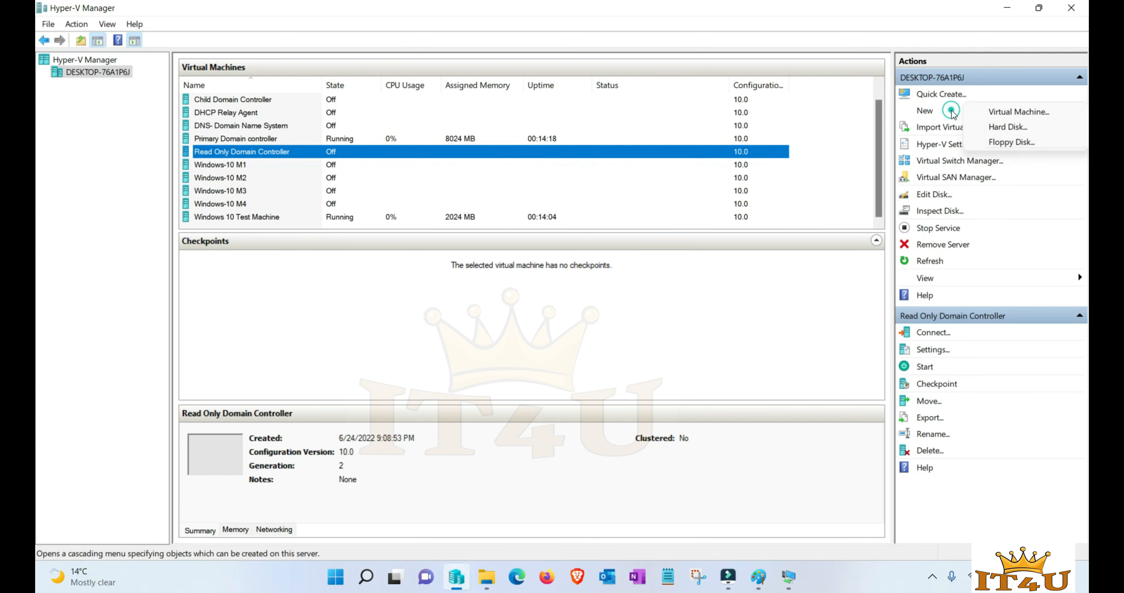
left_click(988, 109)
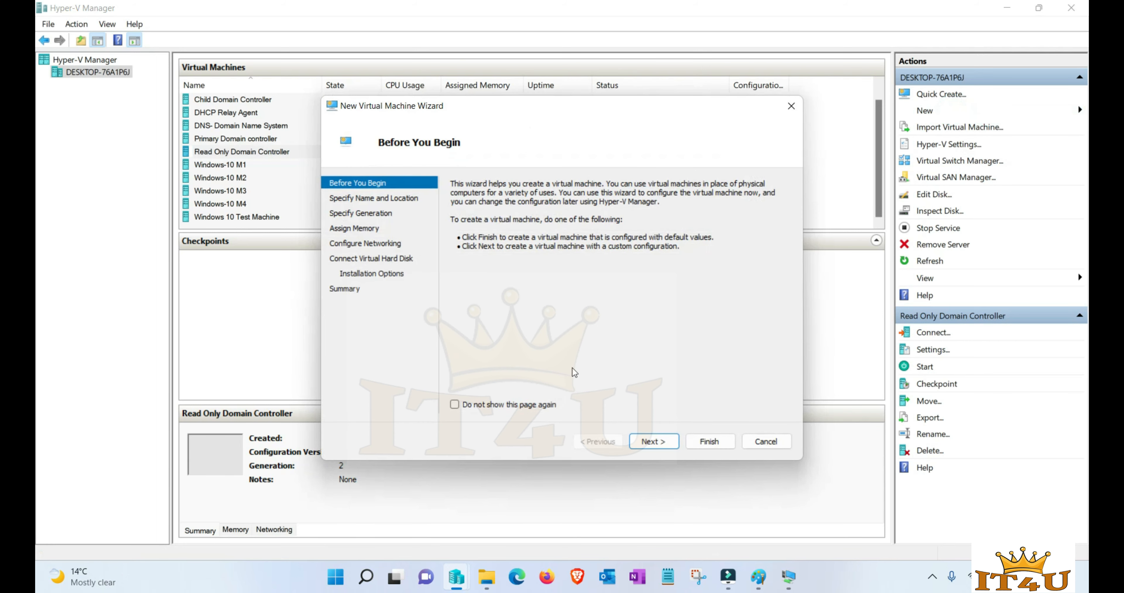
left_click(655, 441)
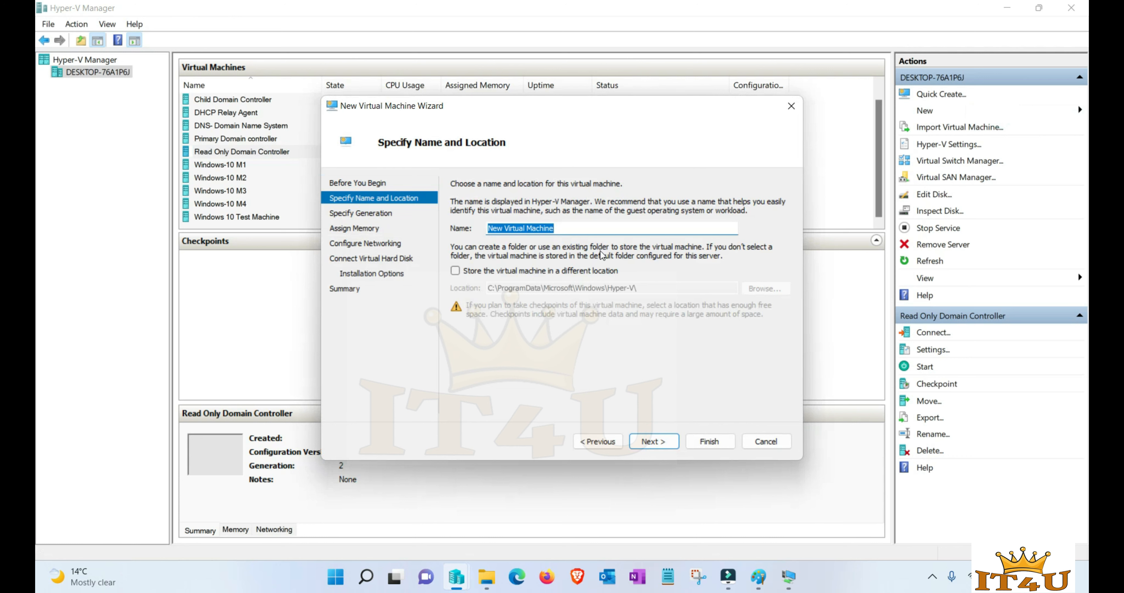
type("Test")
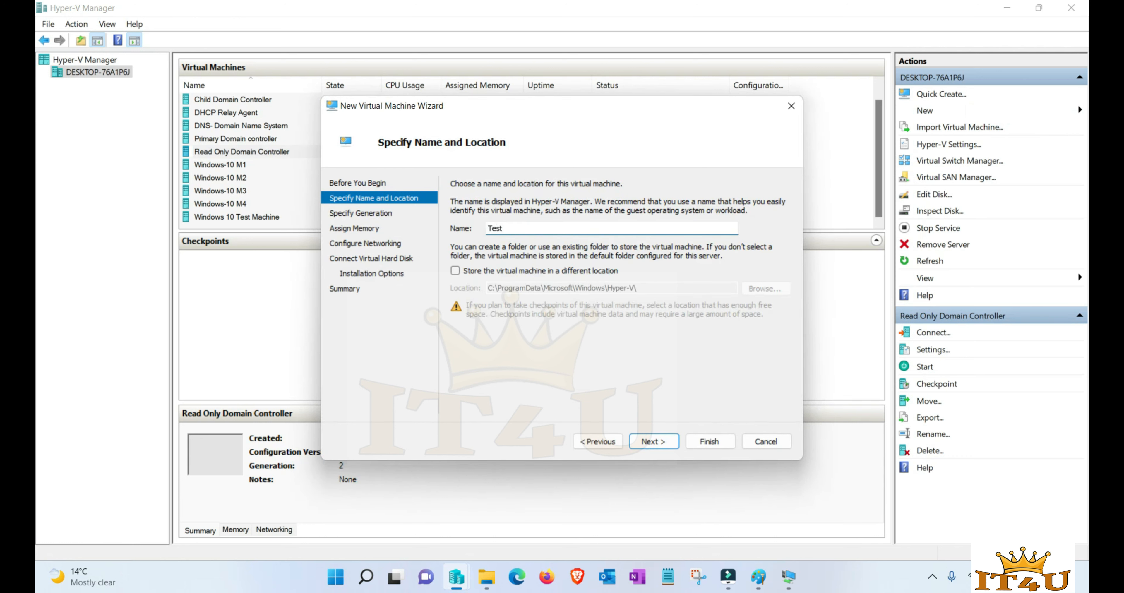
left_click(455, 275)
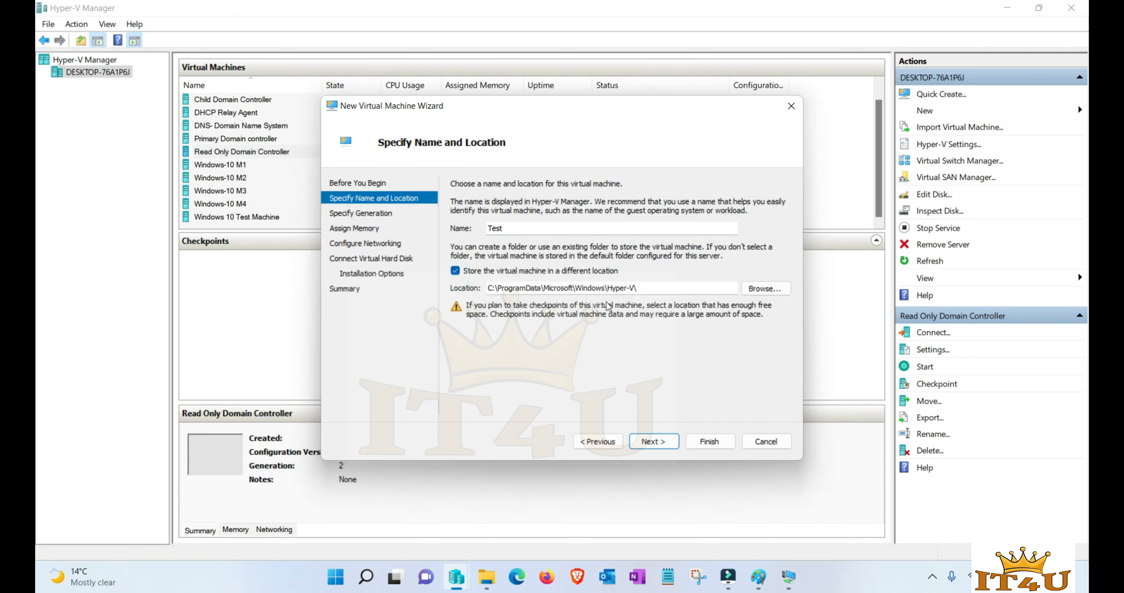
left_click(455, 270)
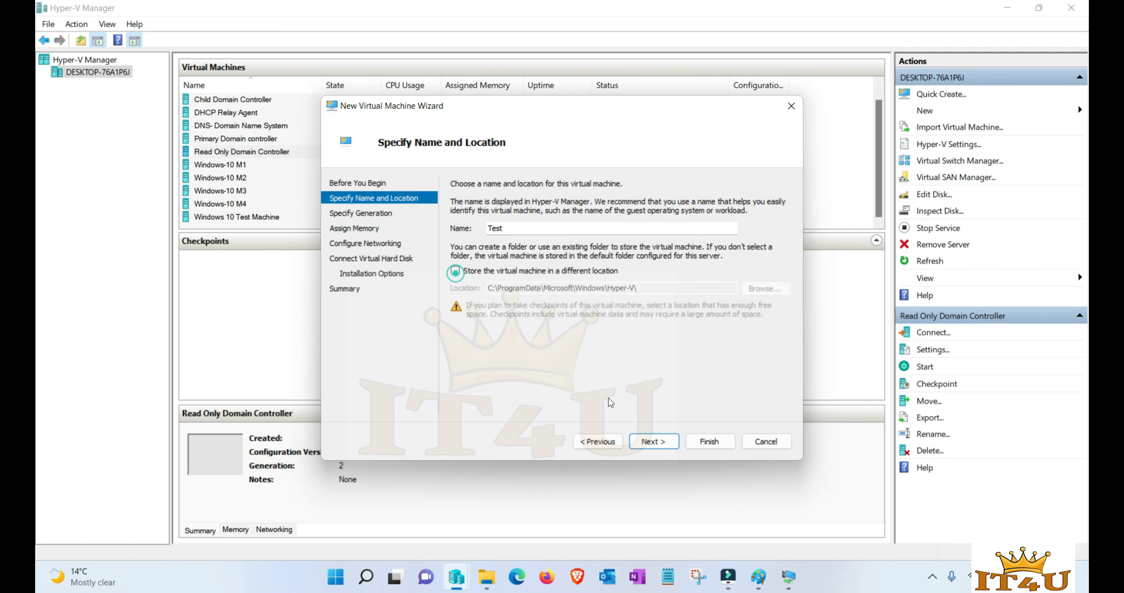
left_click(653, 442)
left_click(456, 240)
left_click(654, 442)
- Give it 2024 MB startup memory without dynamic memory and connect IT4U External Switch
left_click(456, 236)
left_click(529, 217)
key("BackSpace")
type("2024")
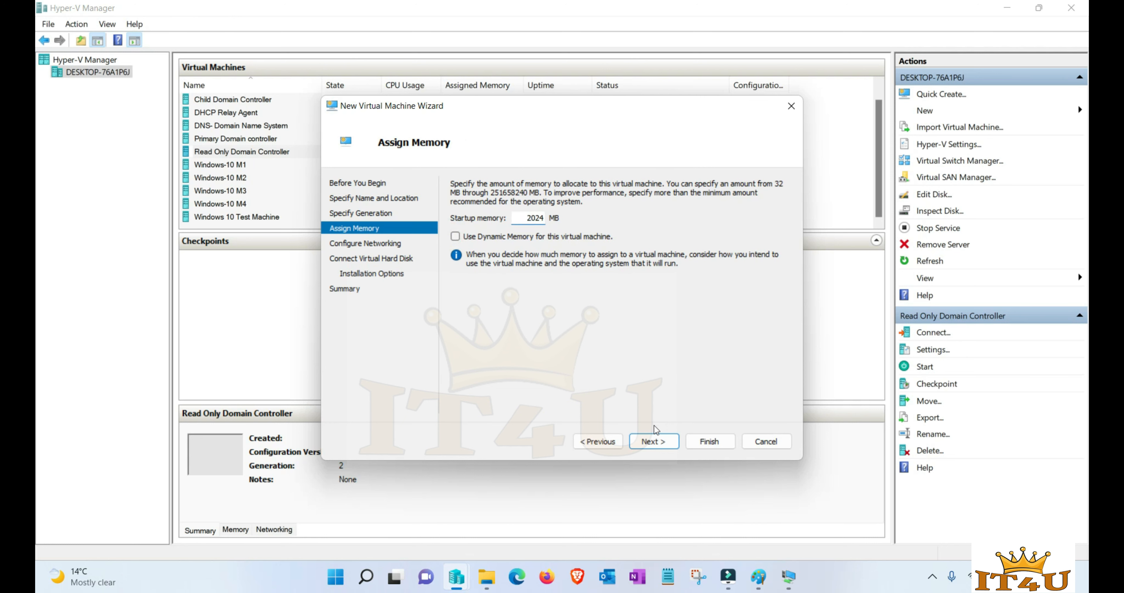
left_click(655, 442)
left_click(716, 212)
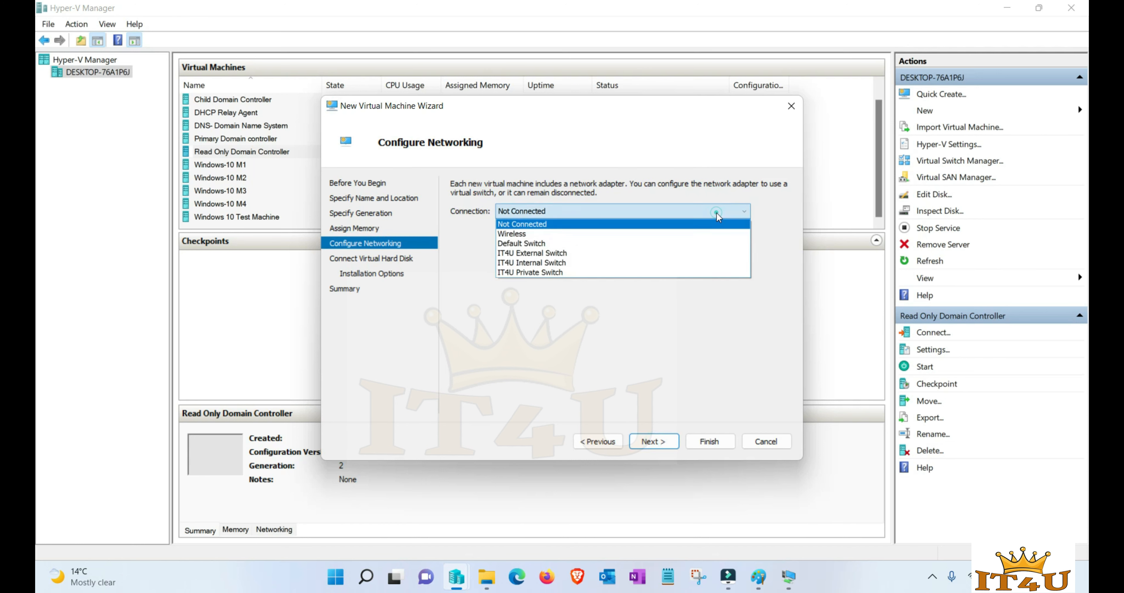
left_click(544, 255)
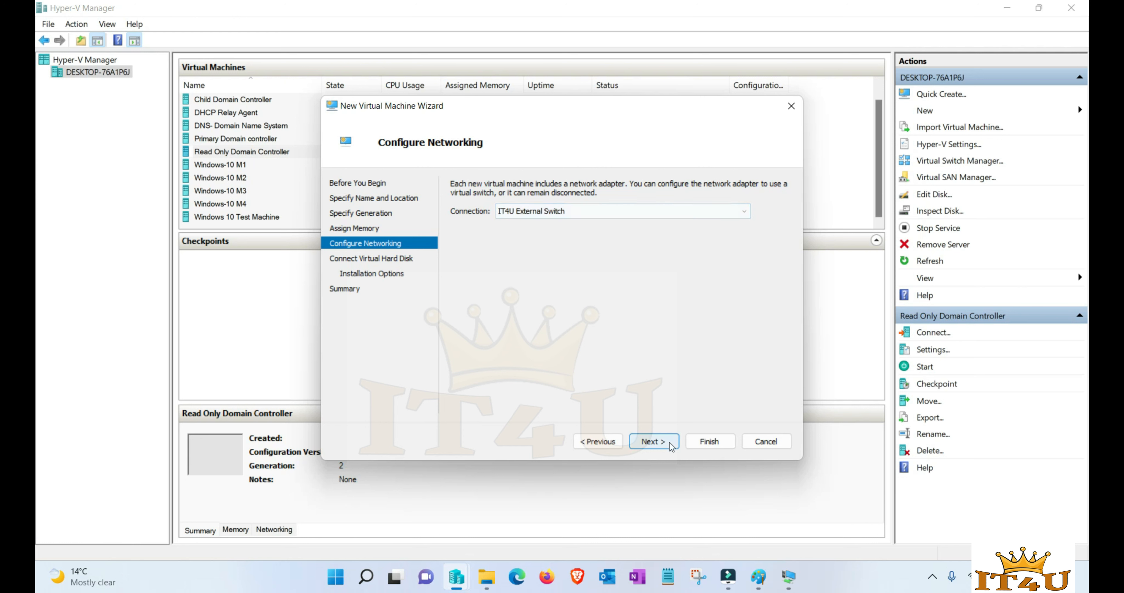
- Set a 50 GB virtual disk, install from a network installation server, and create the VM
left_click(653, 441)
double_click(532, 280)
type("50")
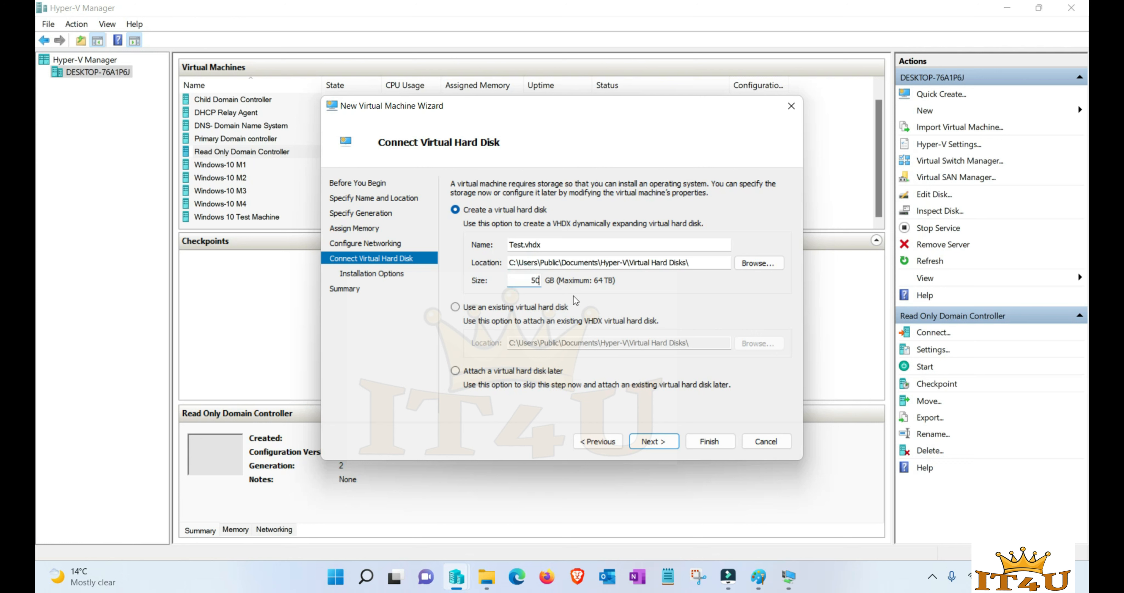
left_click(653, 443)
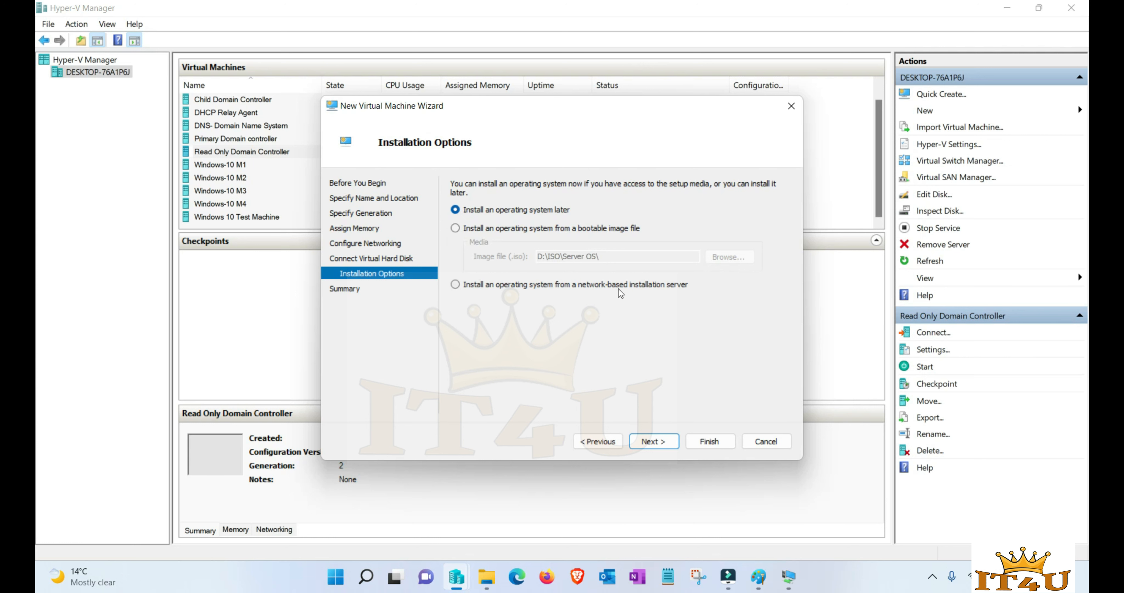
left_click(456, 284)
left_click(654, 443)
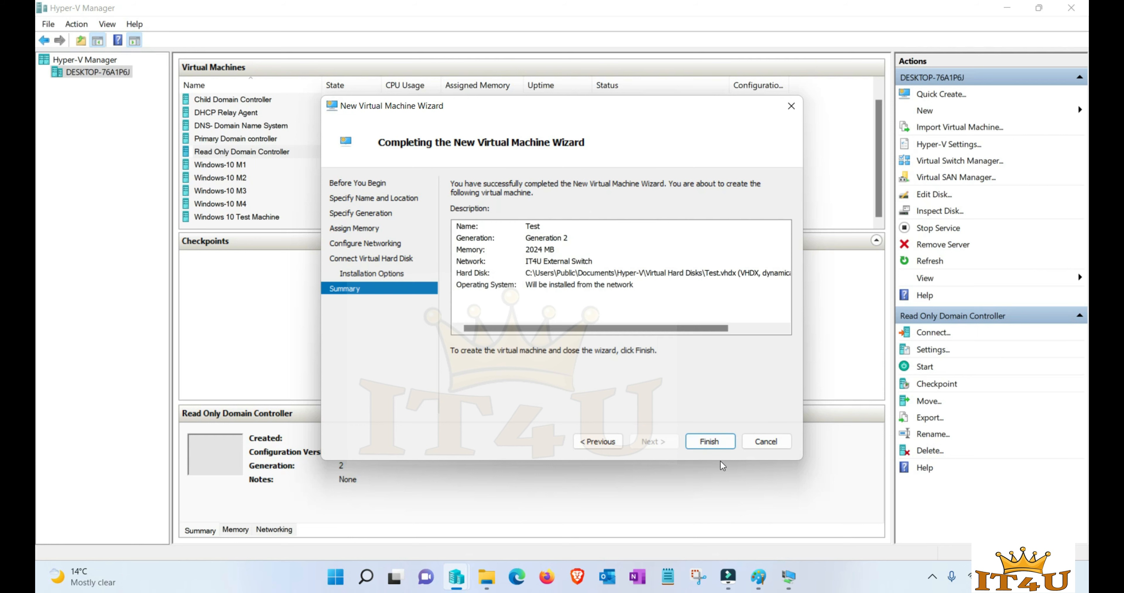
left_click(713, 443)
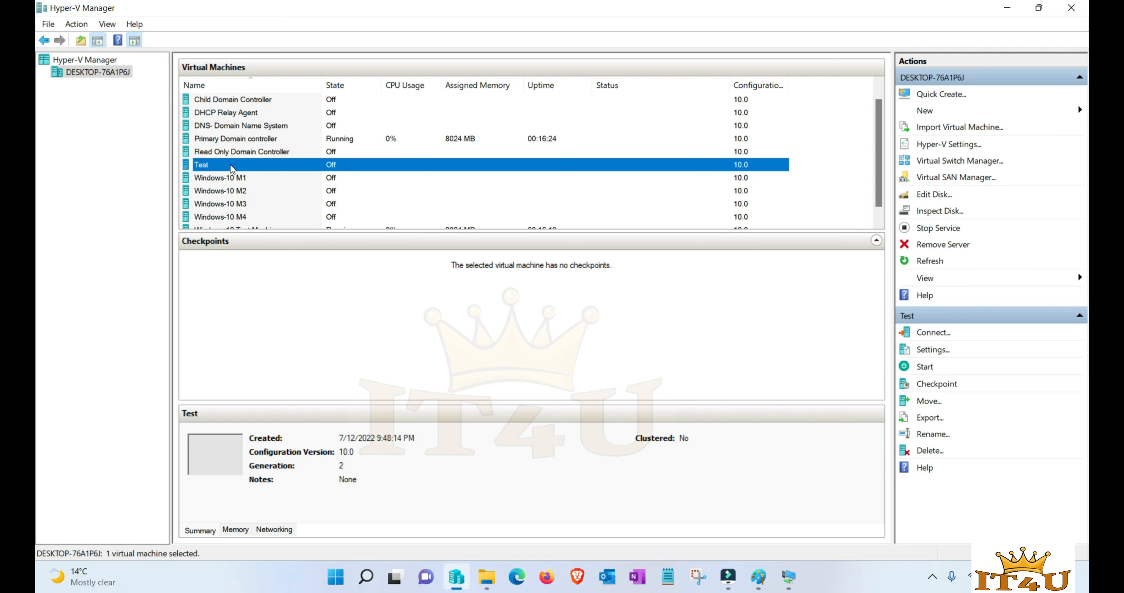
- Confirm Network Adapter precedes Hard Drive in Test's firmware boot order, then connect to Test
right_click(231, 168)
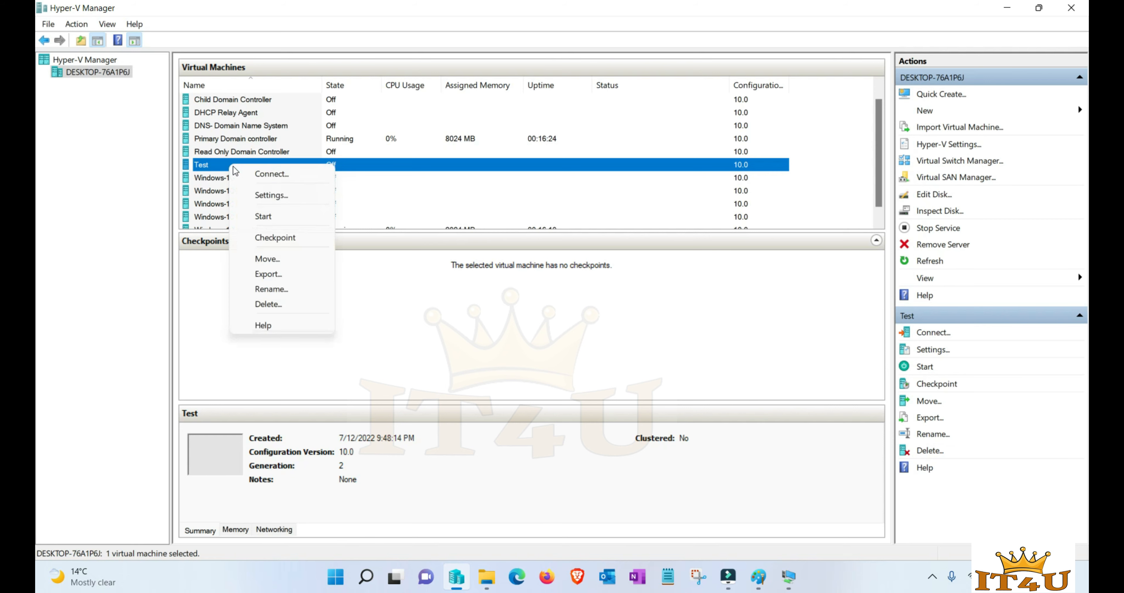
left_click(270, 196)
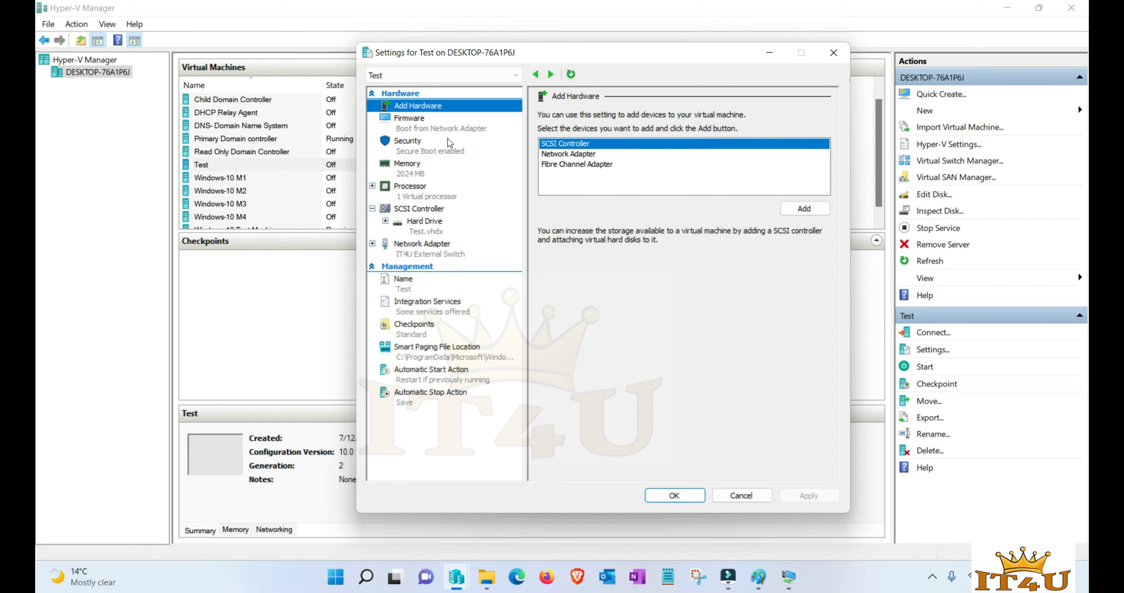
left_click(411, 126)
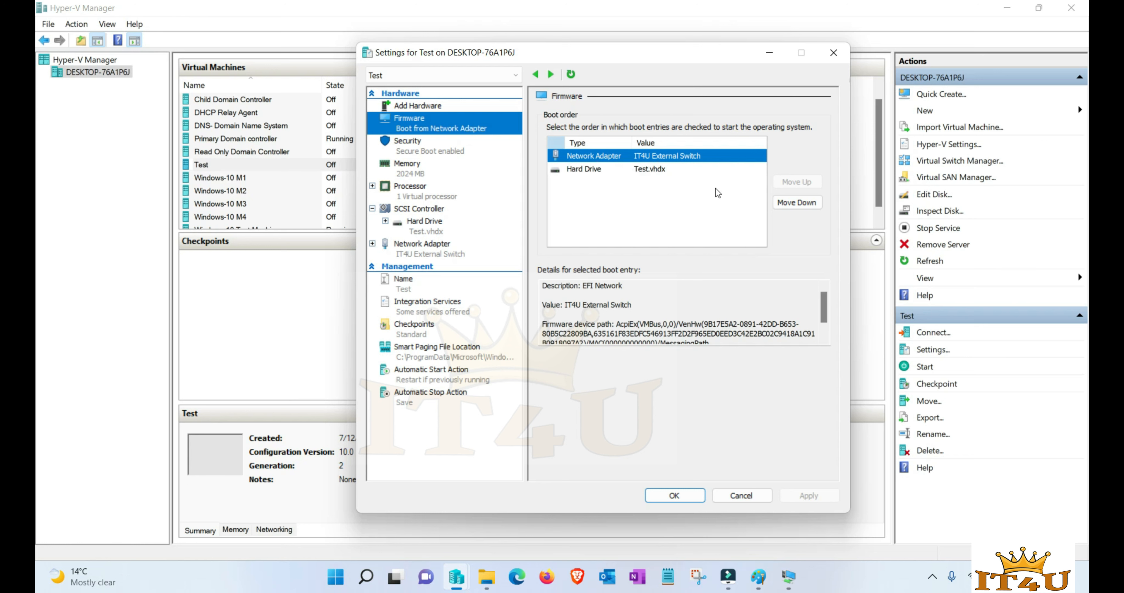
left_click(601, 171)
left_click(603, 157)
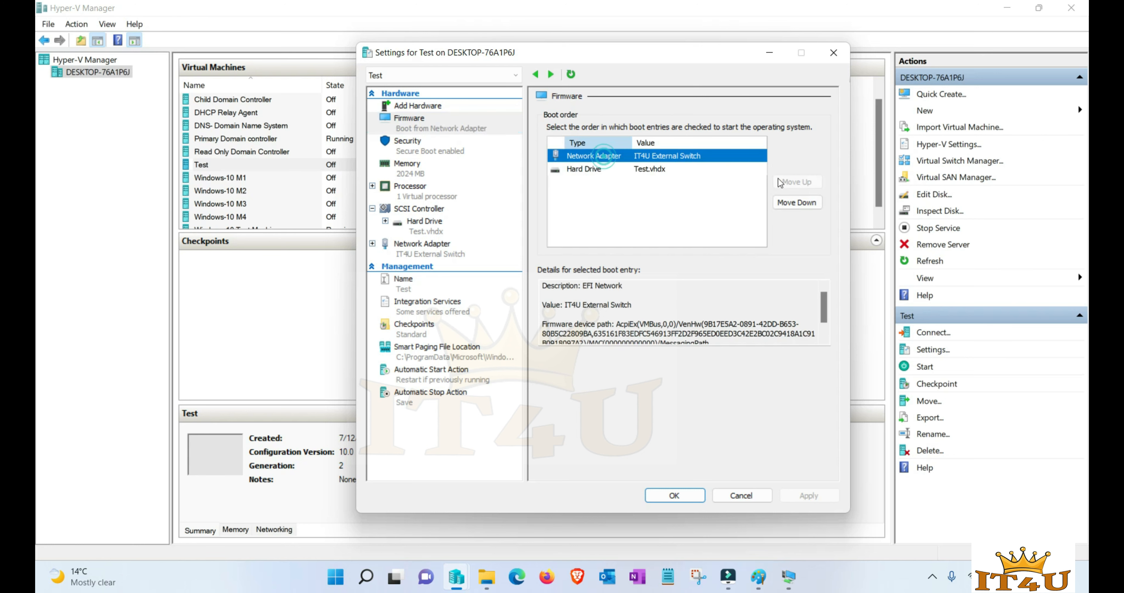
left_click(588, 171)
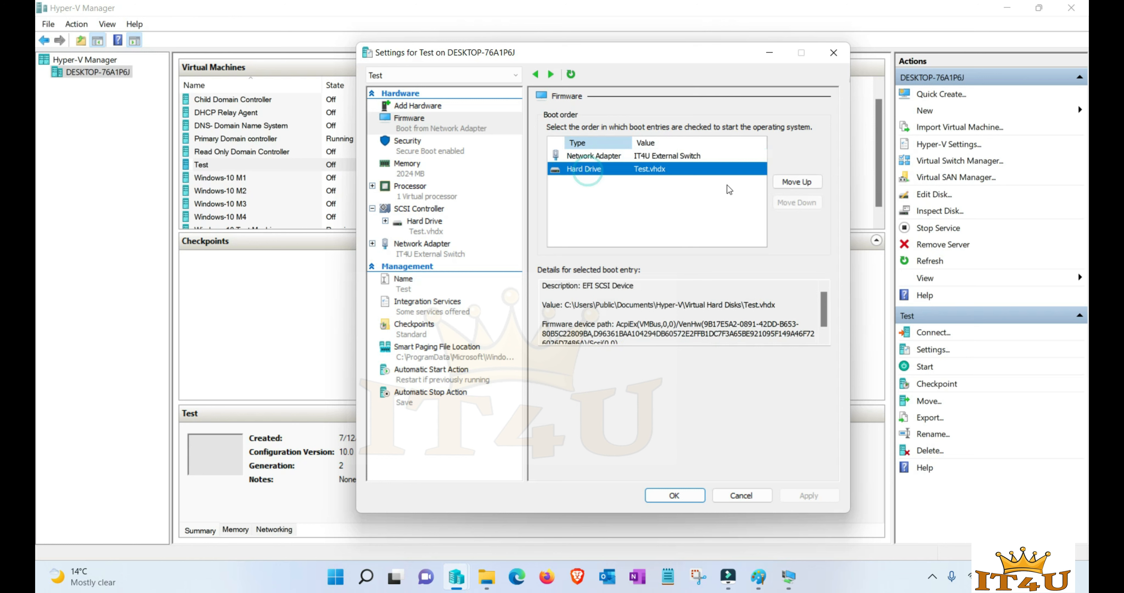
left_click(588, 157)
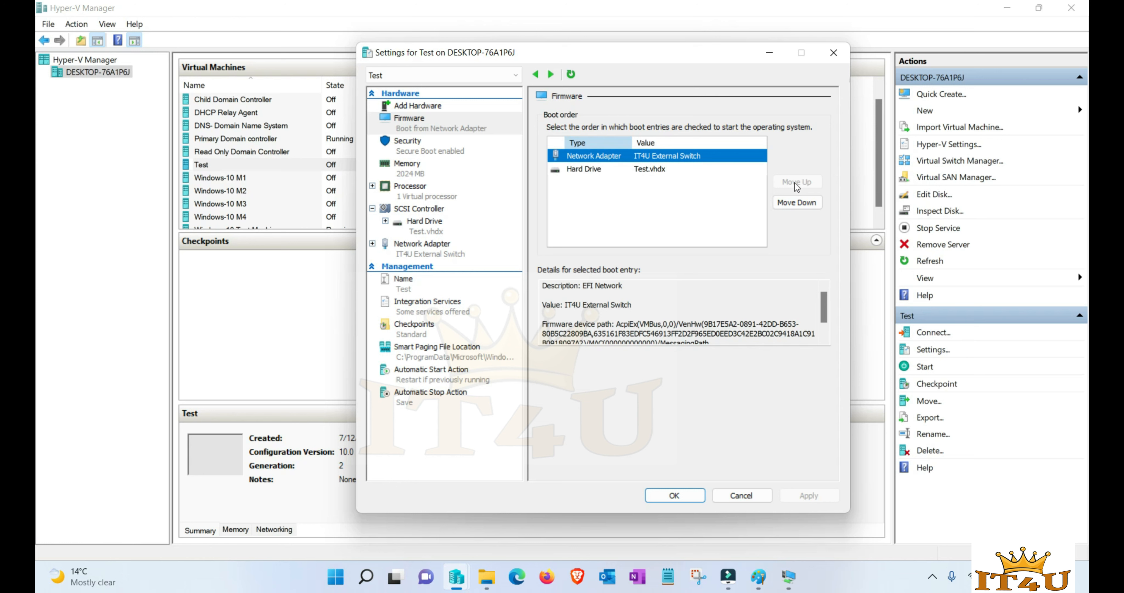
left_click(674, 495)
right_click(247, 166)
left_click(276, 177)
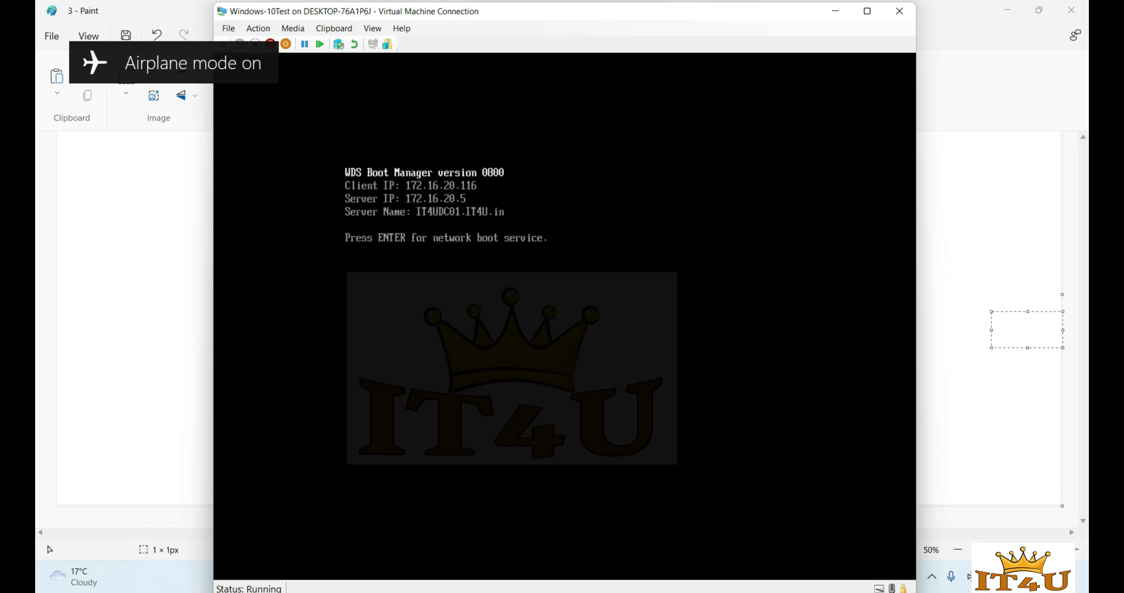
- Accept network boot and highlight Windows 10 boot Image in Windows Boot Manager
key("Return")
key("Down")
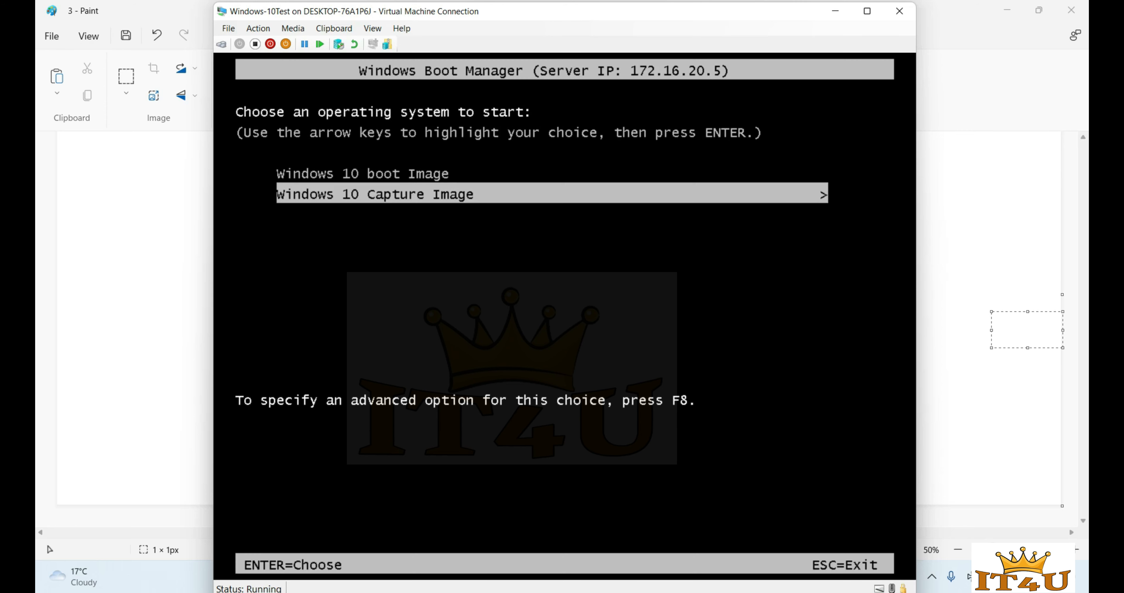
key("Up")
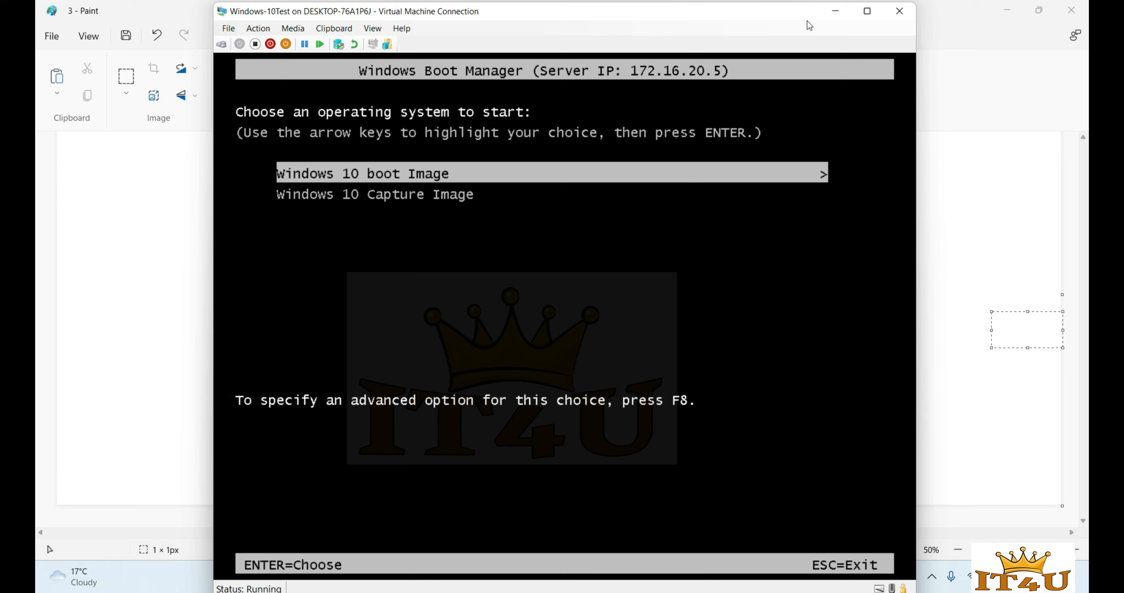
- On the domain controller VM, disable Windows 10 Capture Image under WDS Boot Images
left_click(835, 11)
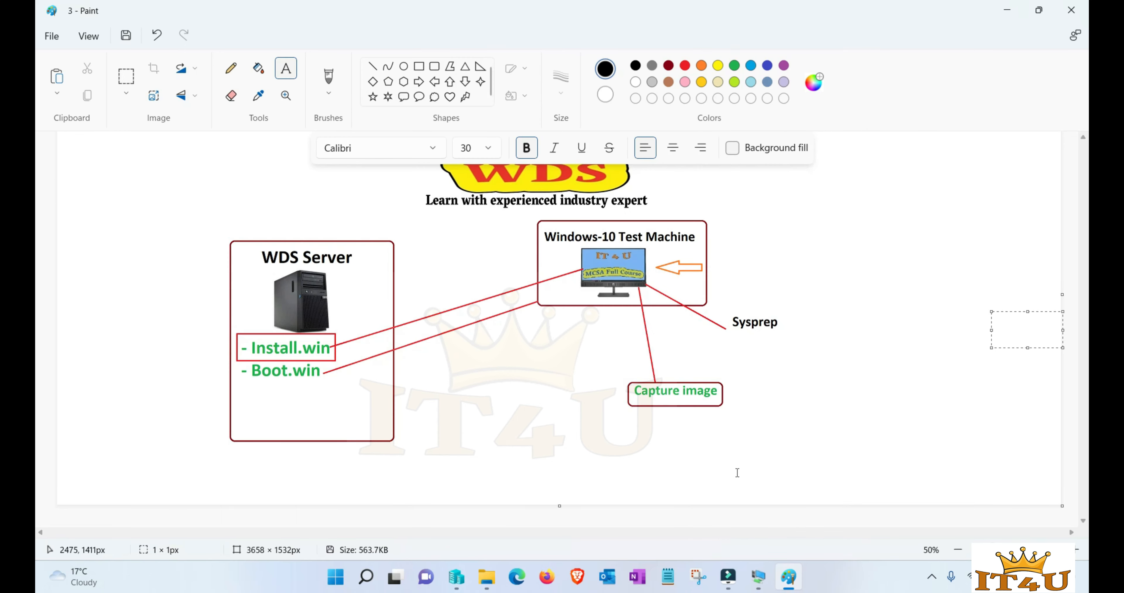
mouse_move(759, 576)
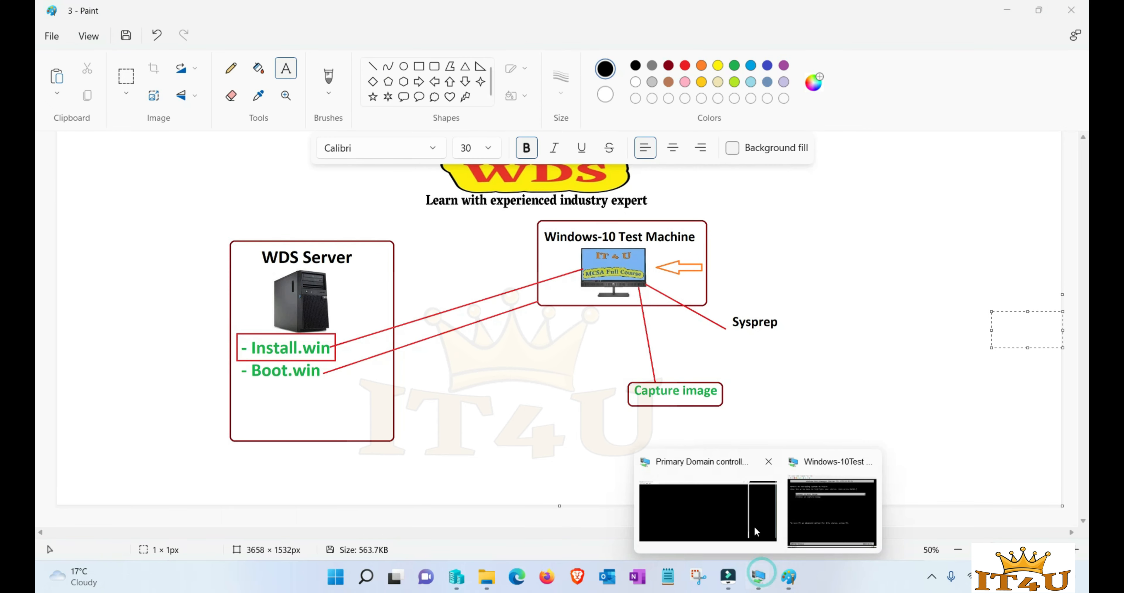
left_click(723, 506)
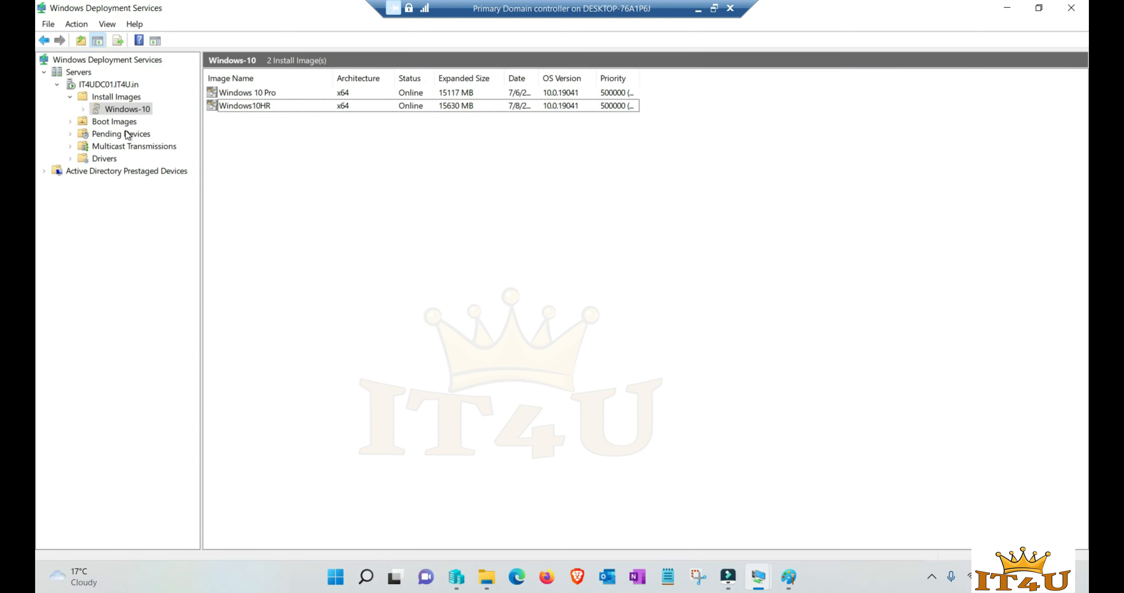
left_click(116, 120)
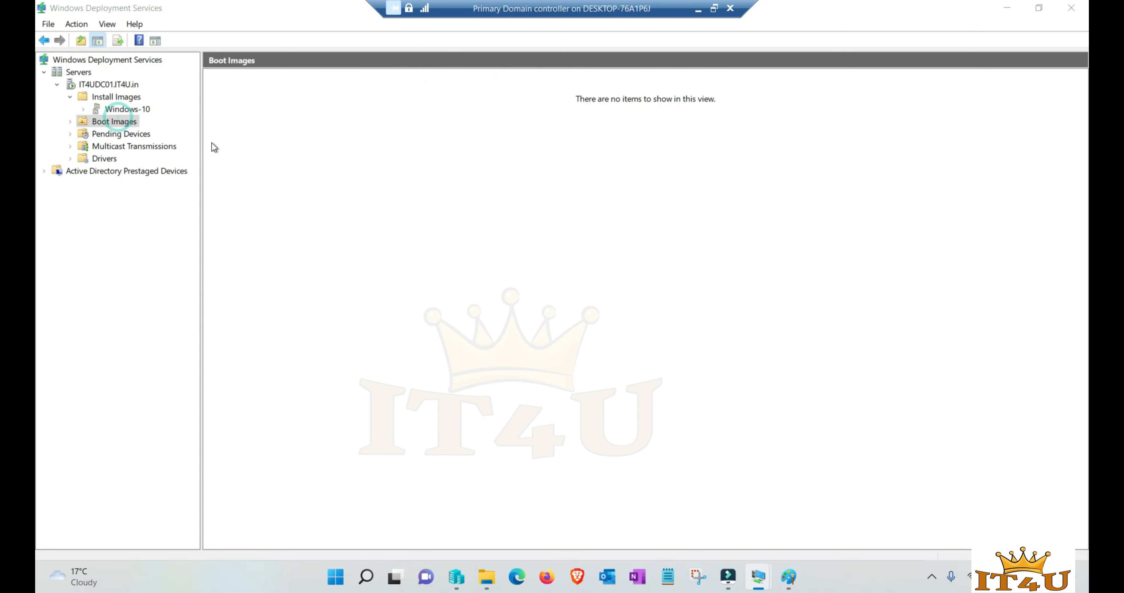
left_click(279, 108)
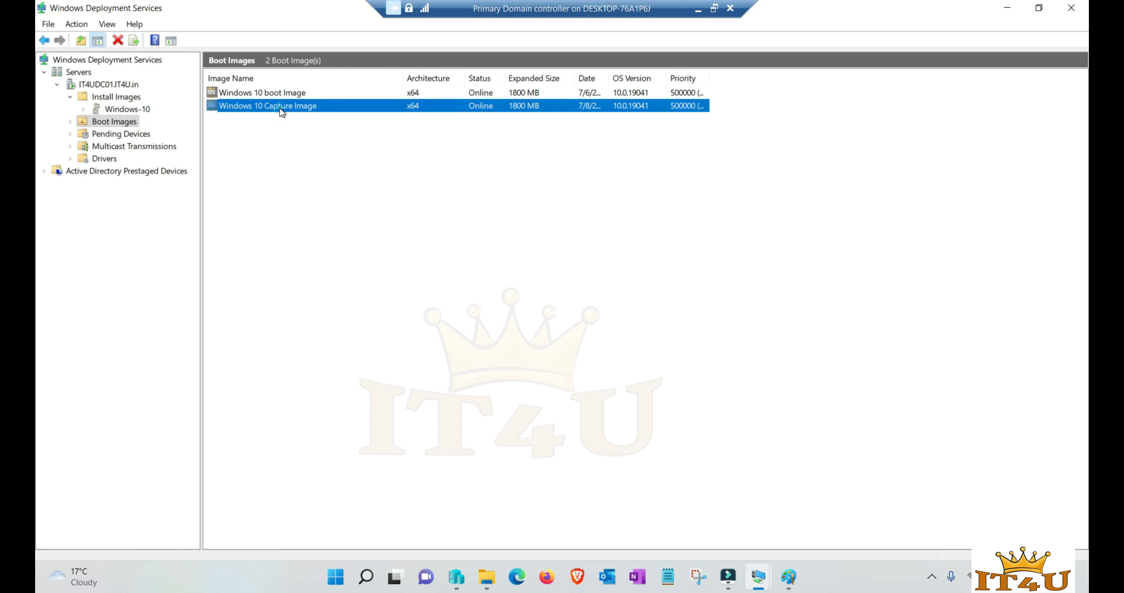
right_click(279, 109)
left_click(313, 135)
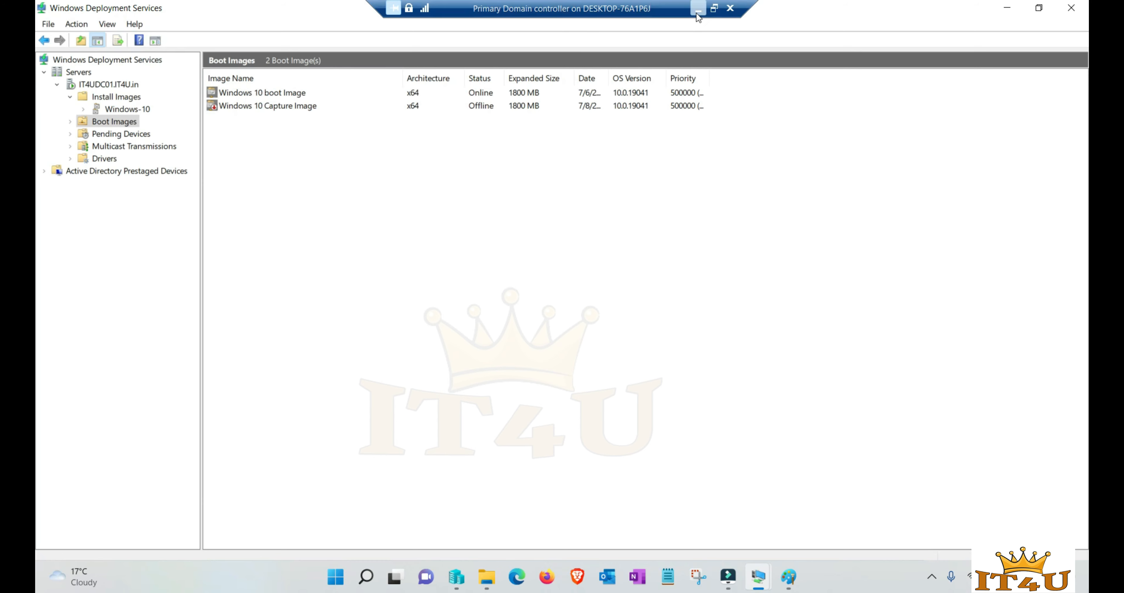
left_click(714, 7)
left_click(760, 577)
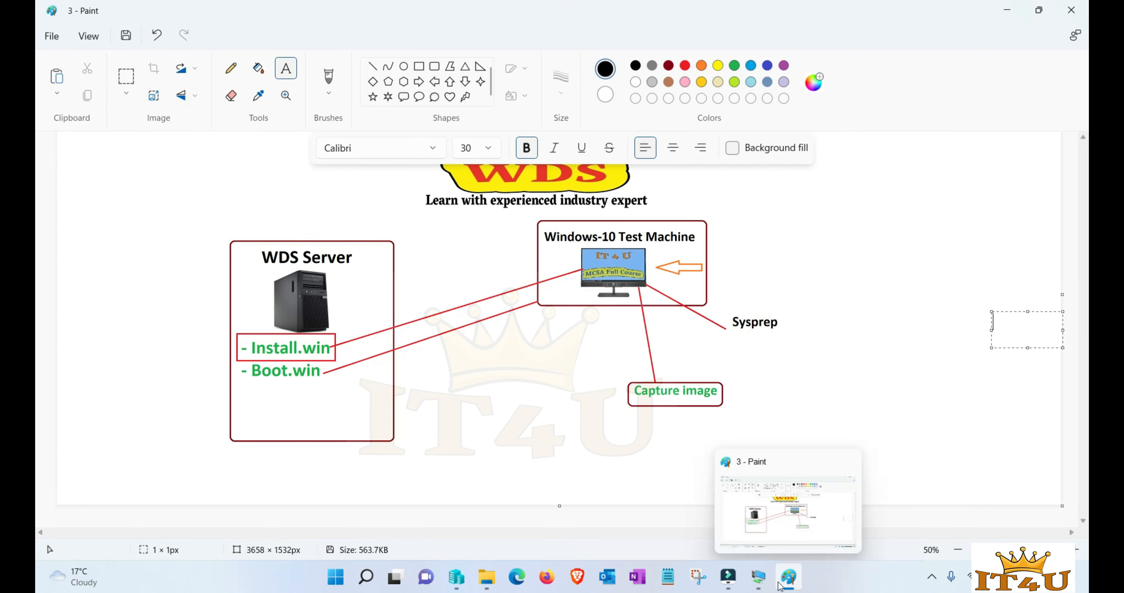
- Boot the test VM into Windows 10 boot Image and accept the default locale and keyboard settings
mouse_move(760, 580)
left_click(815, 517)
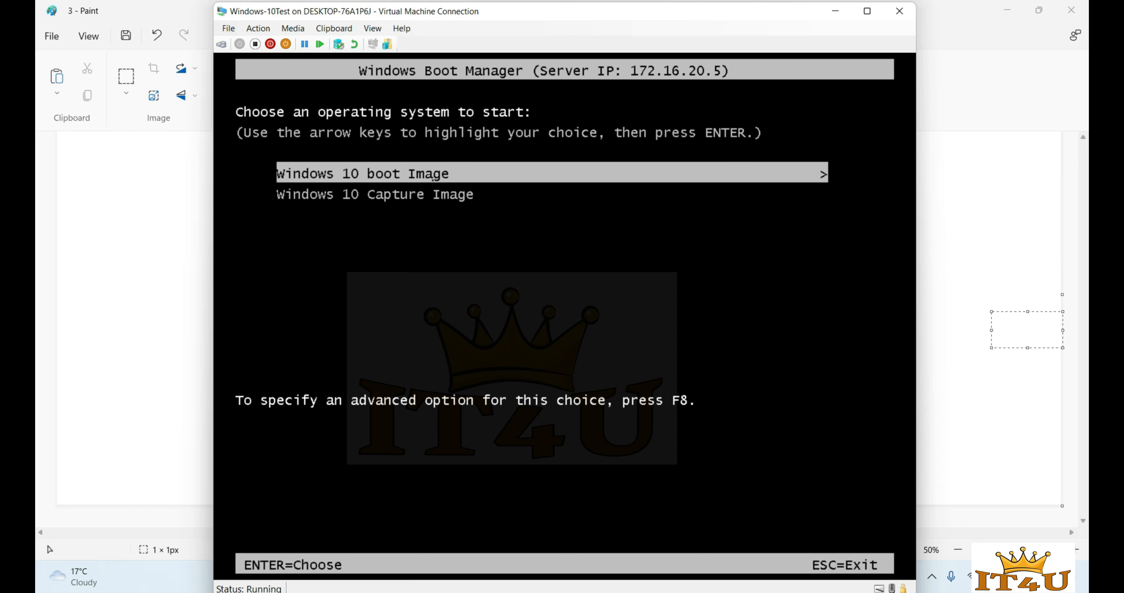
key("Return")
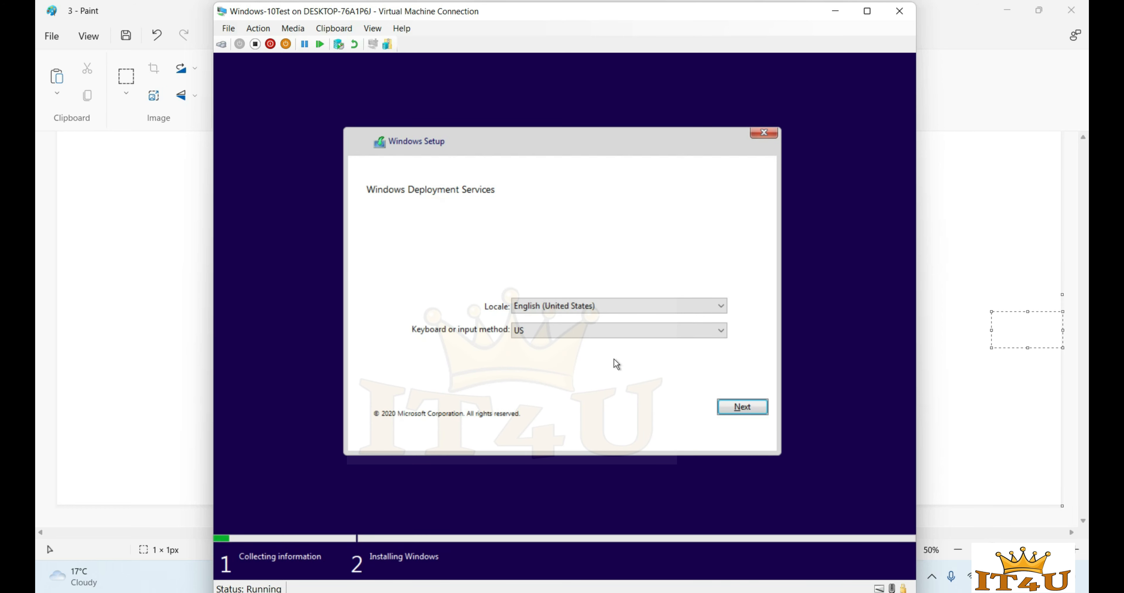
left_click(739, 408)
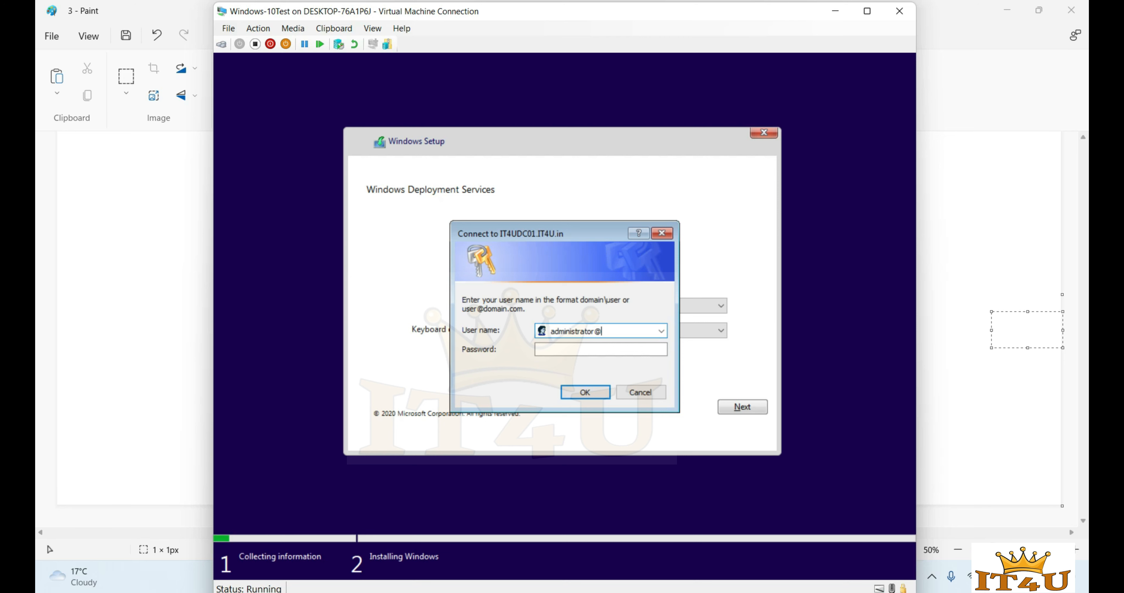
- Sign in to Windows Setup with the domain administrator account's e-mail and password
key("Tab")
type("P@ssw0rd")
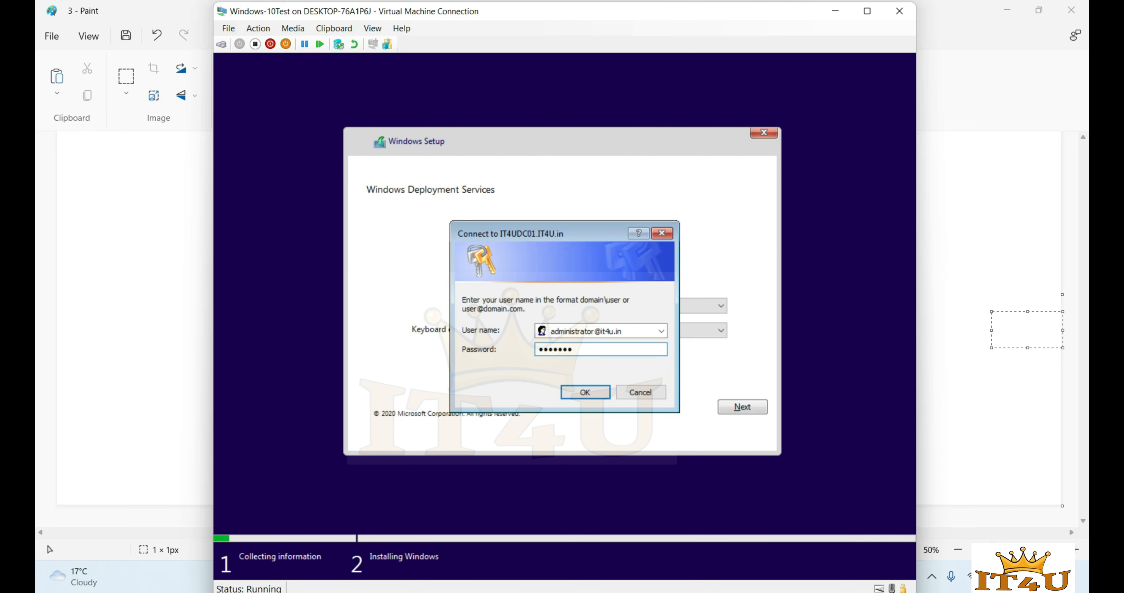
key("Return")
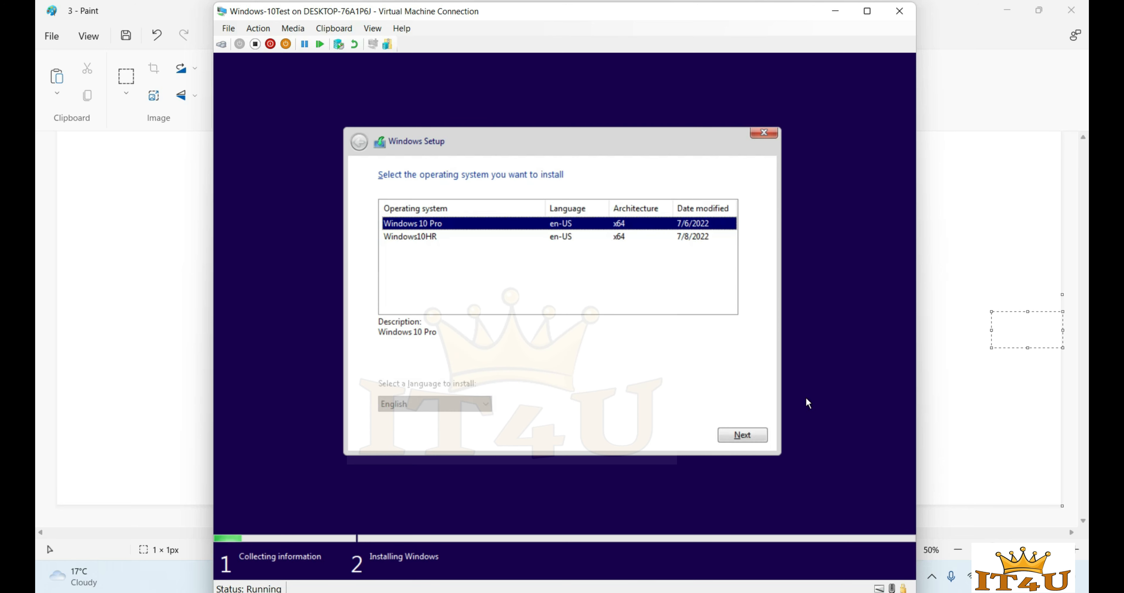
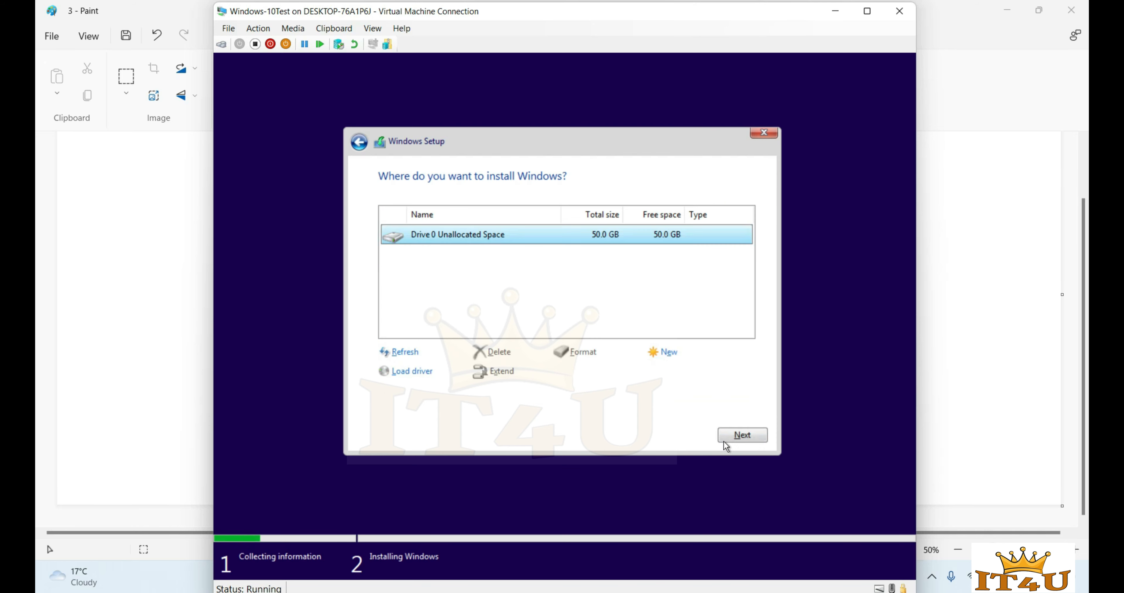
- Install Windows onto Drive 0's 50.0 GB unallocated space
left_click(754, 437)
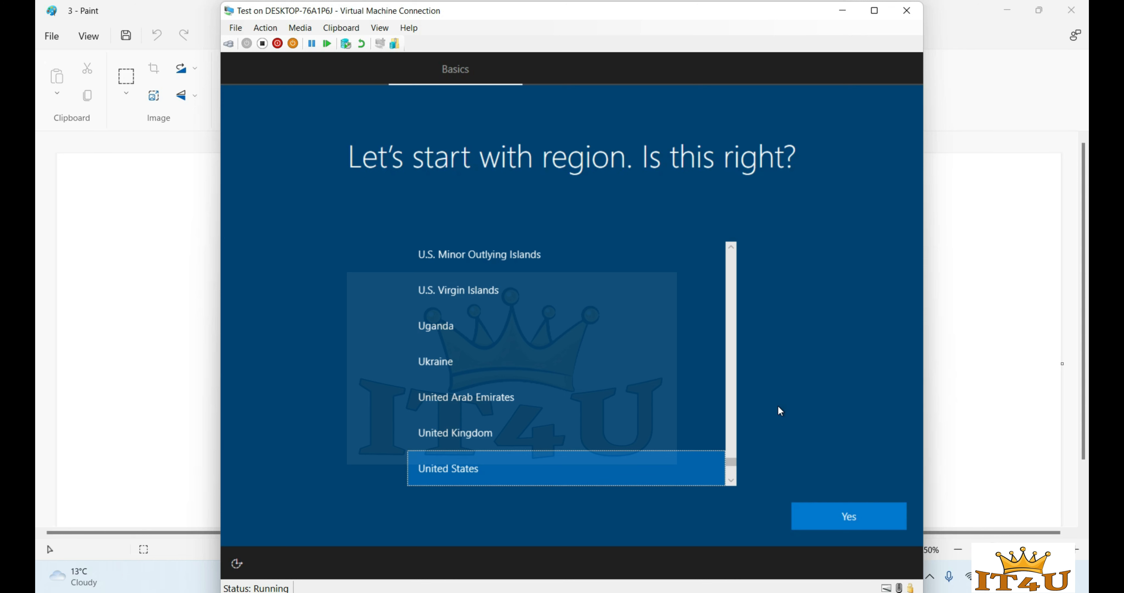
- Confirm United States region and US keyboard, skip a second layout, choose limited offline setup, accept the license
left_click(851, 518)
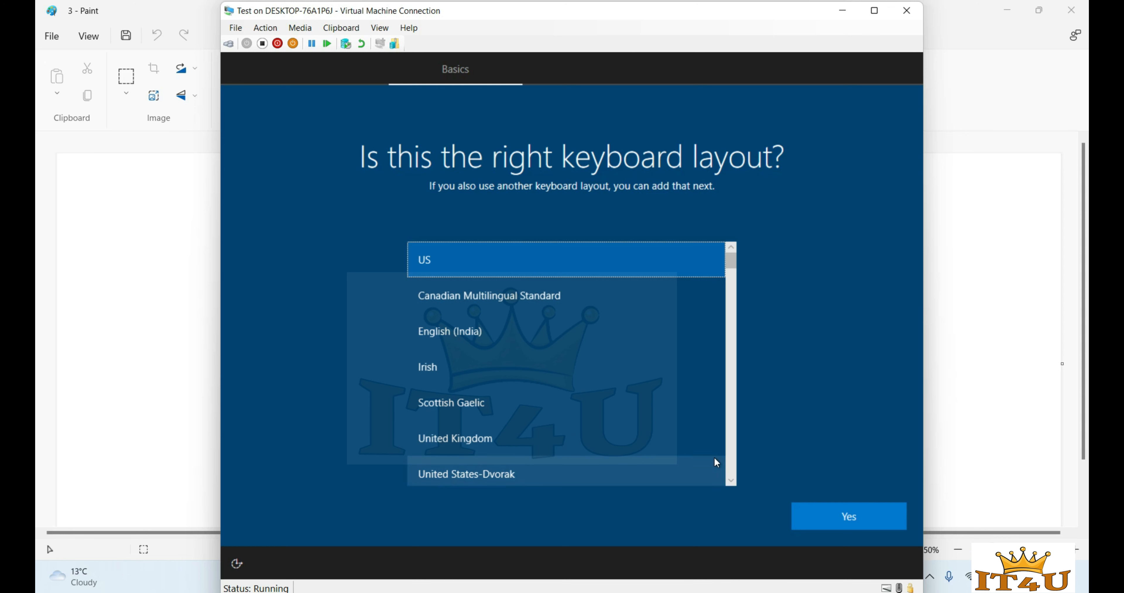
left_click(842, 519)
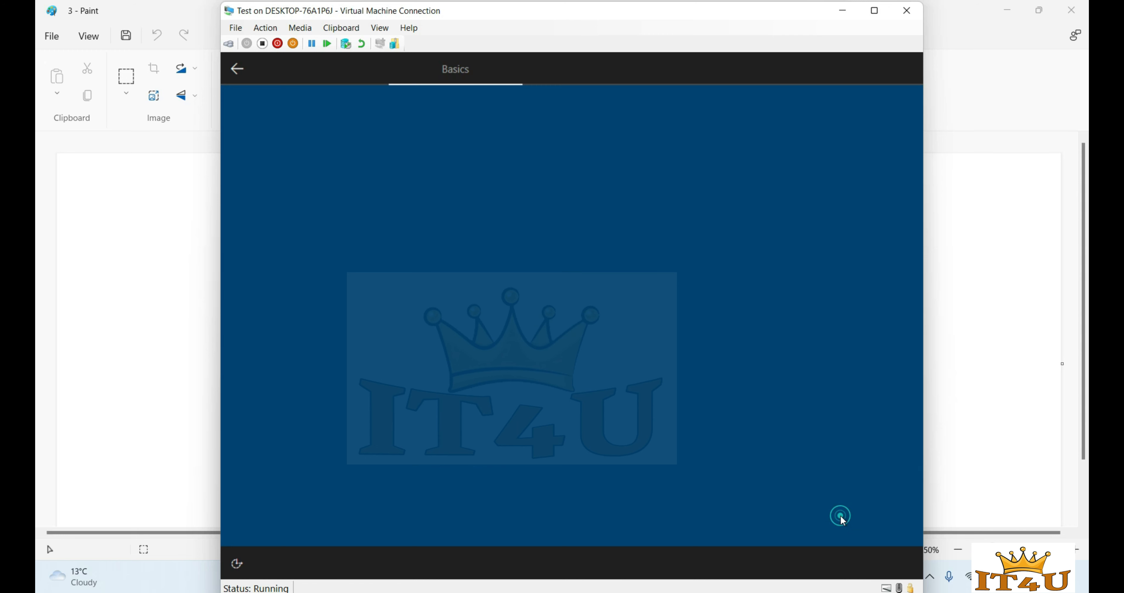
left_click(851, 524)
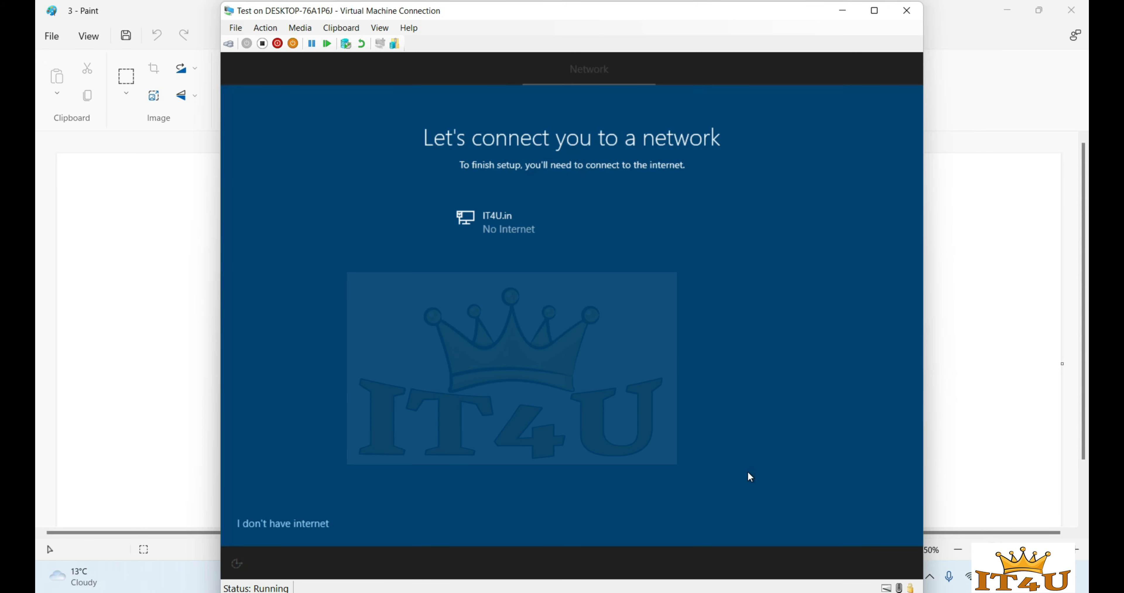
left_click(303, 524)
left_click(360, 519)
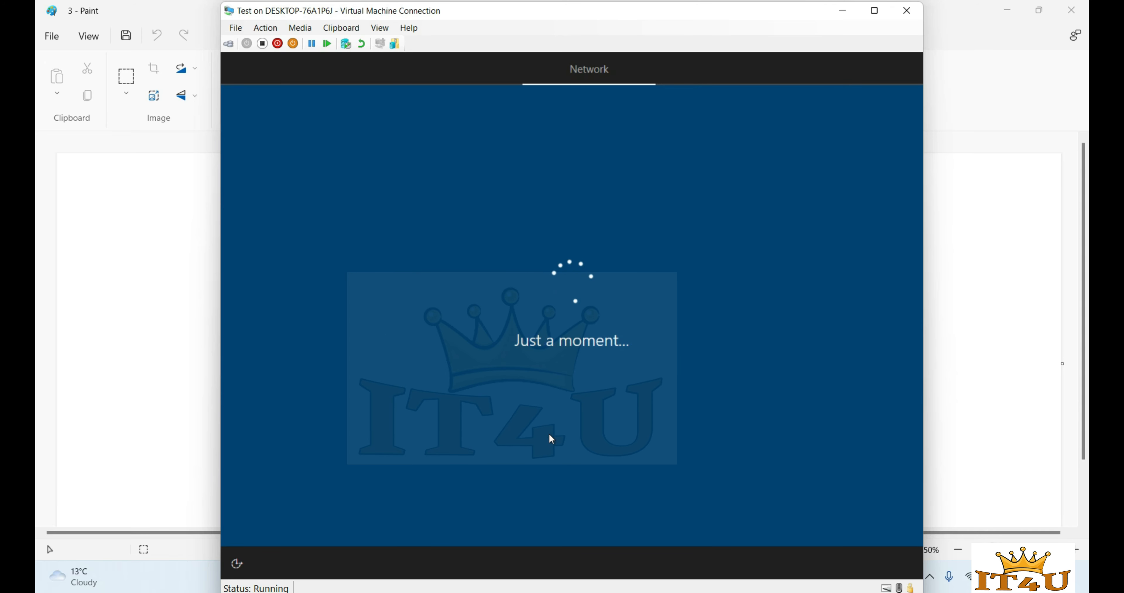
left_click(847, 517)
- Name the local user account Test
left_click(578, 400)
type("Admin")
key("Return")
type("Test")
key("Return")
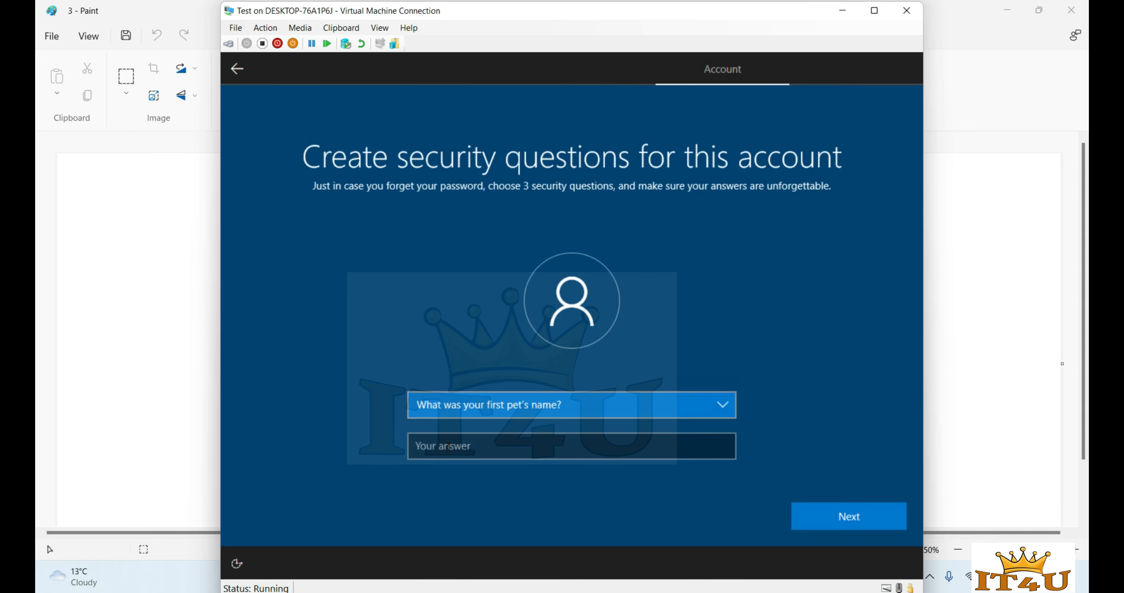
- Submit the account password and answer the security questions
key("Tab")
type("IT4U")
key("Return")
key("Tab")
type("IT4U")
key("Return")
key("Down")
key("Down")
key("Tab")
type("IT4U")
key("Return")
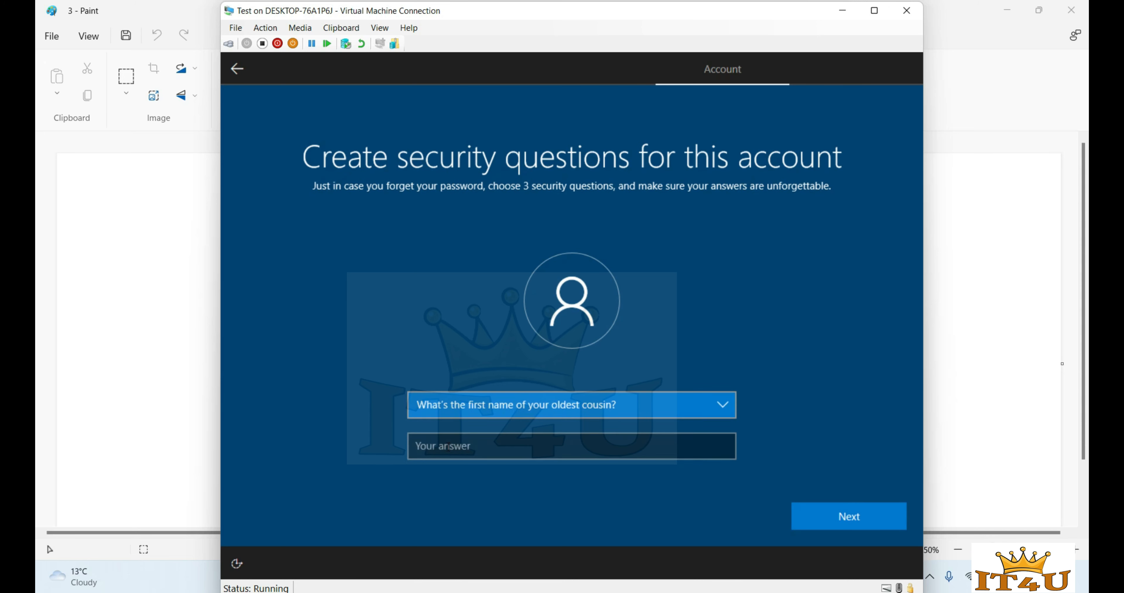
key("Tab")
type("IT4U")
key("Return")
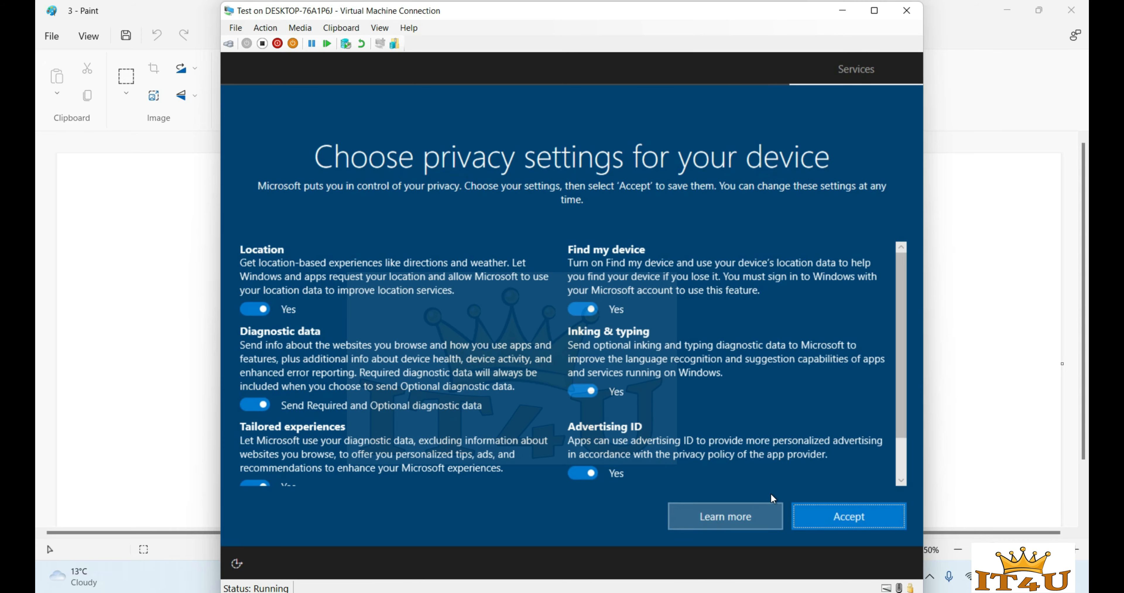
- Accept the privacy and Cortana pages, close the Connect to Test prompt, and choose Maybe later for Edge
left_click(853, 521)
left_click(853, 521)
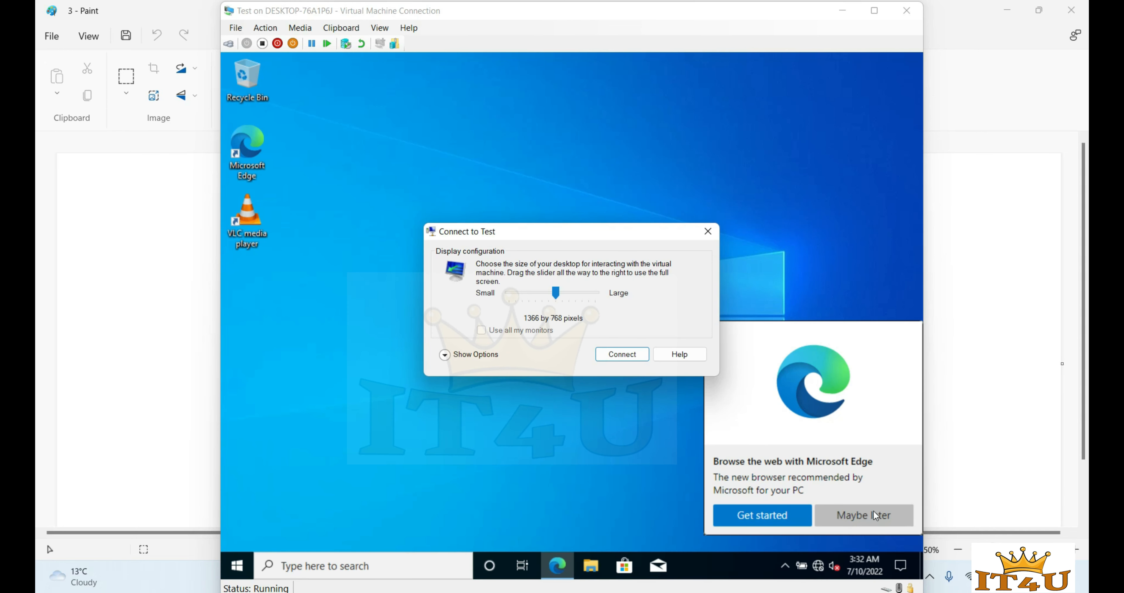
left_click(707, 231)
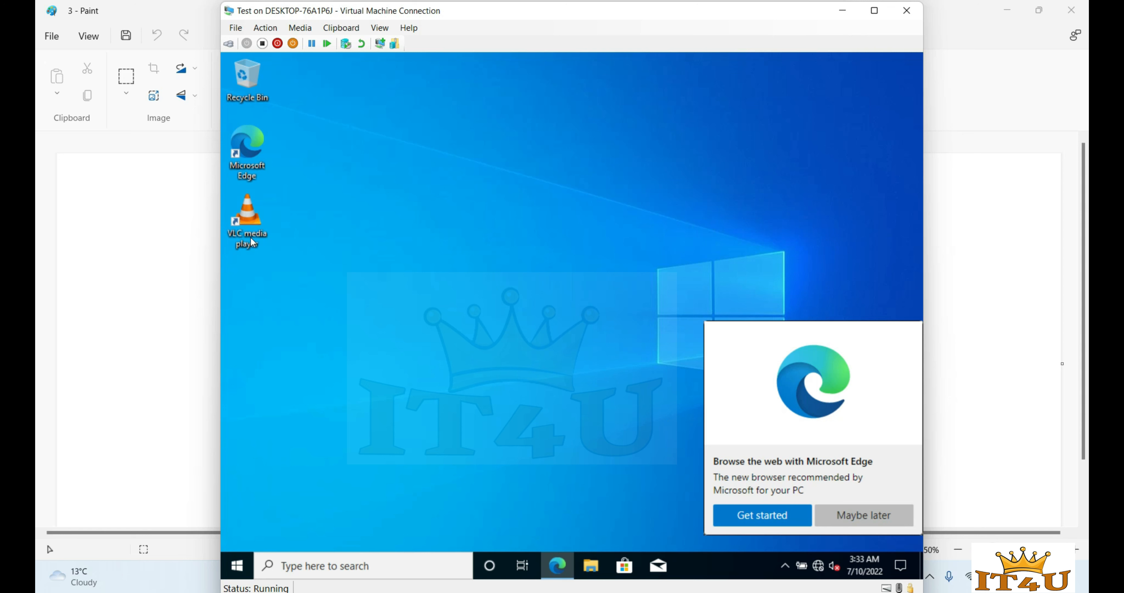
left_click(257, 225)
left_click(852, 518)
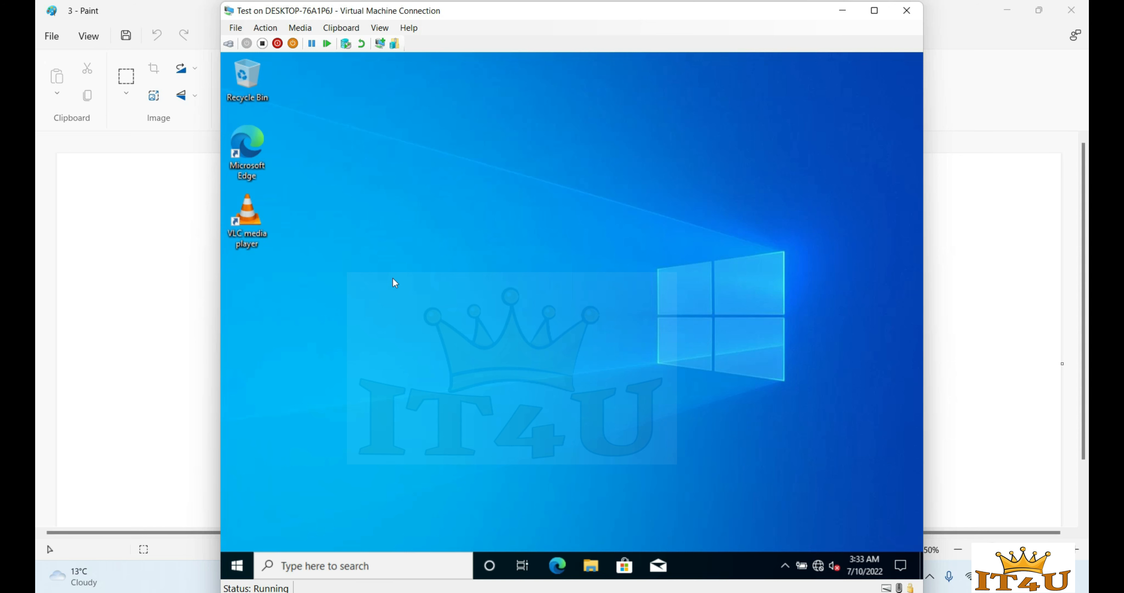
left_click(139, 342)
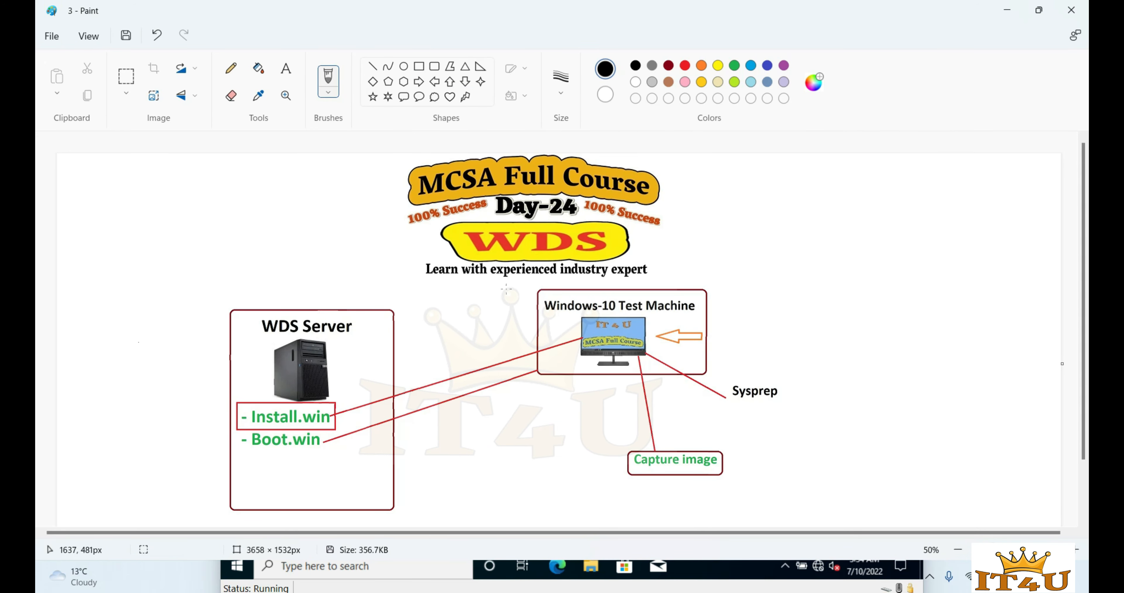
left_click(717, 567)
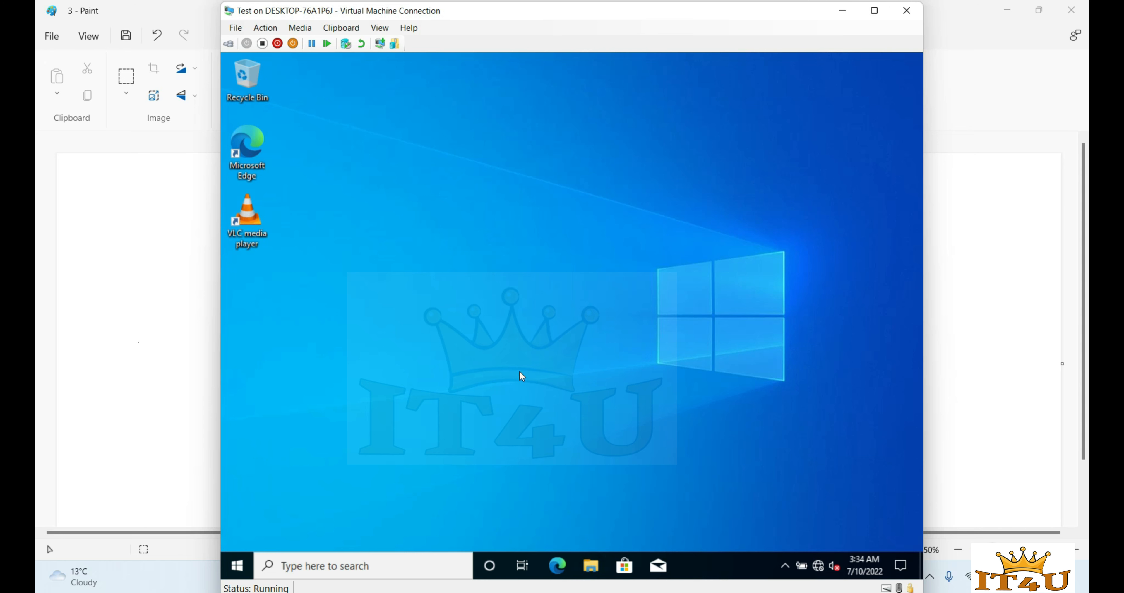
- Open This PC's About settings inside the VM and maximize the window
key("super+e")
left_click(356, 313)
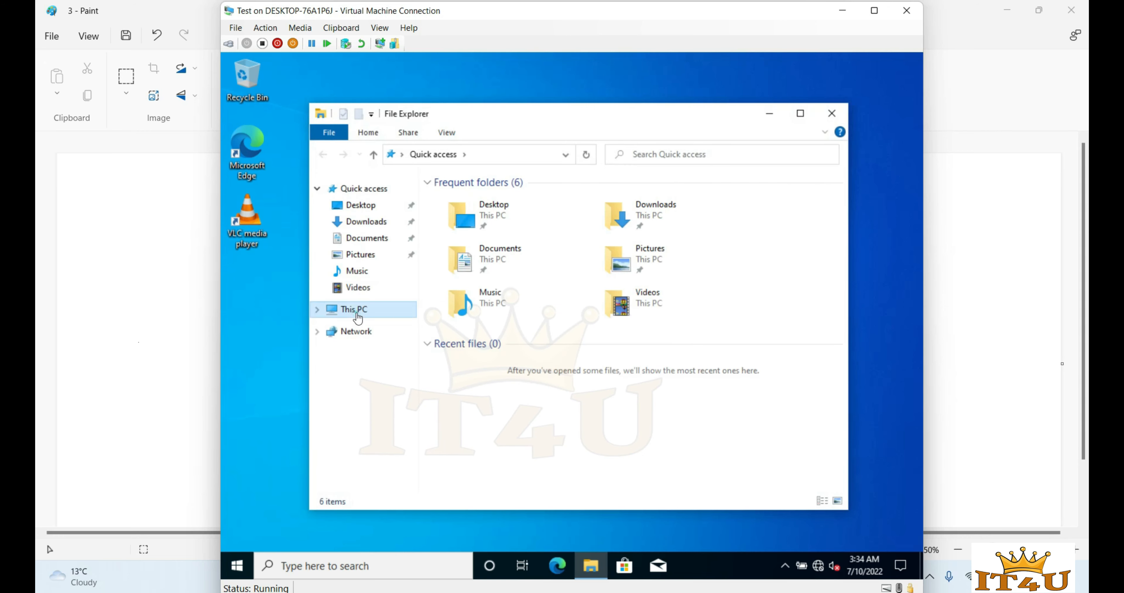
right_click(357, 314)
left_click(413, 494)
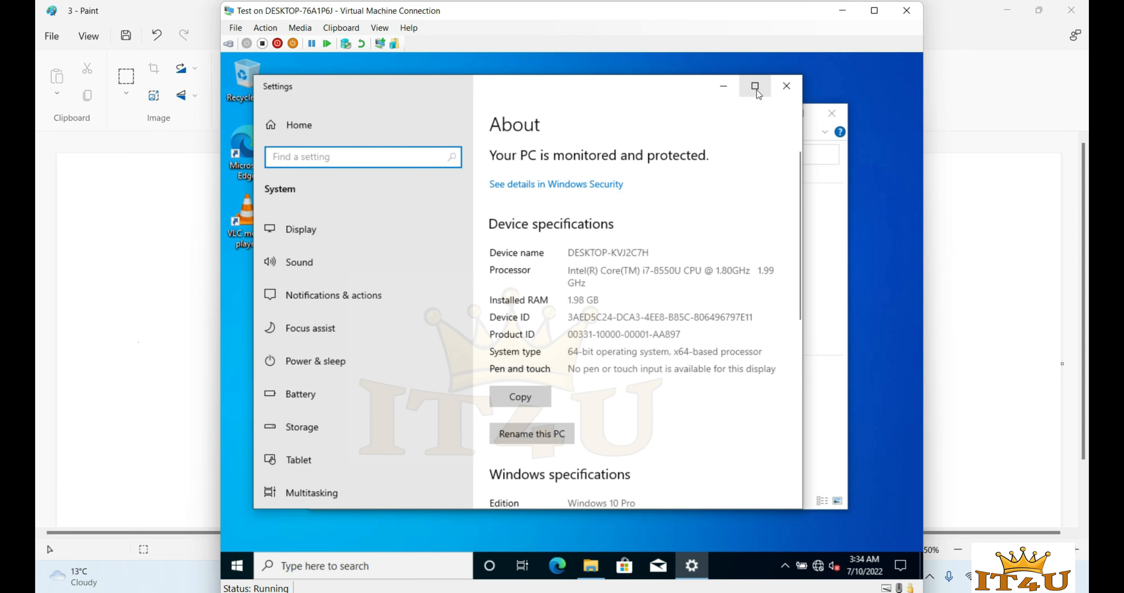
left_click(756, 89)
scroll(613, 403, "down", 2)
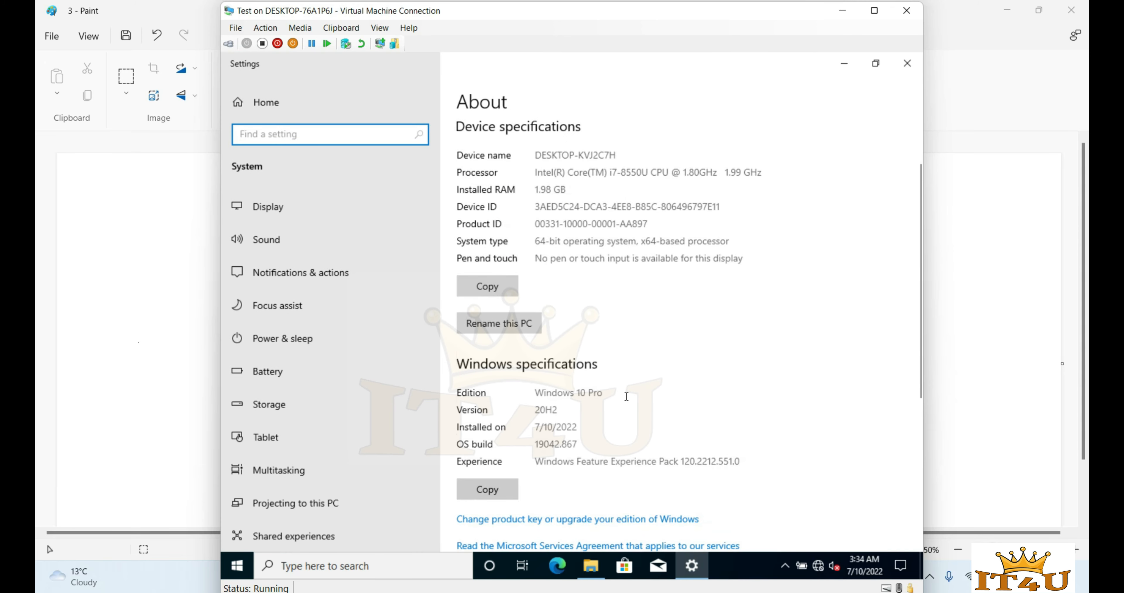
- Via sysdm.cpl, confirm the name DESKTOP-KVJ2C7H in WORKGROUP, then cancel without changes
key("super+r")
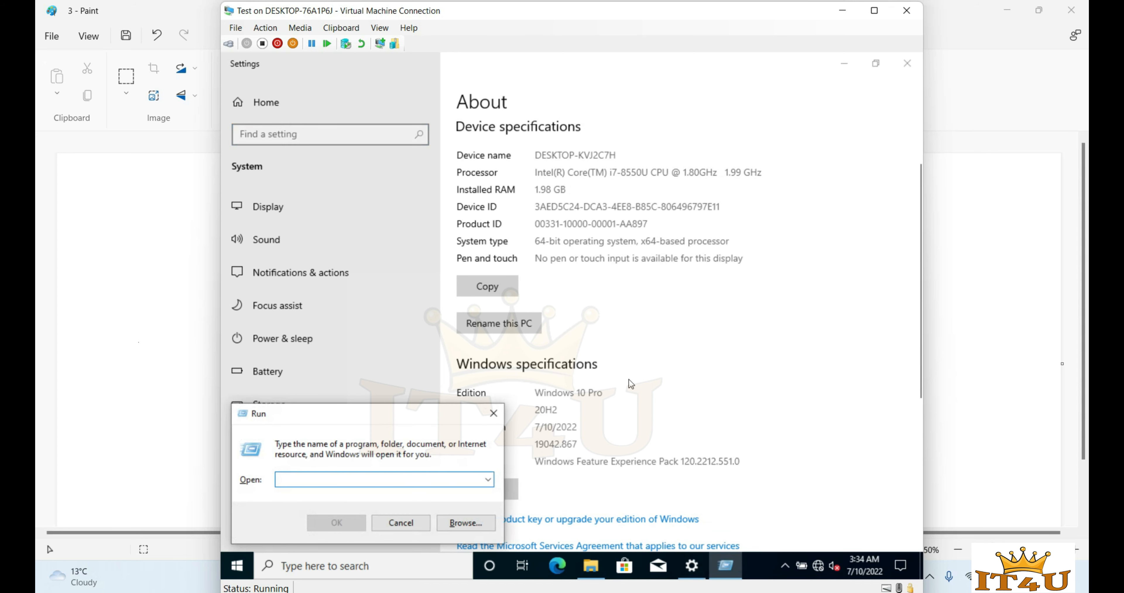
type("sysdm,")
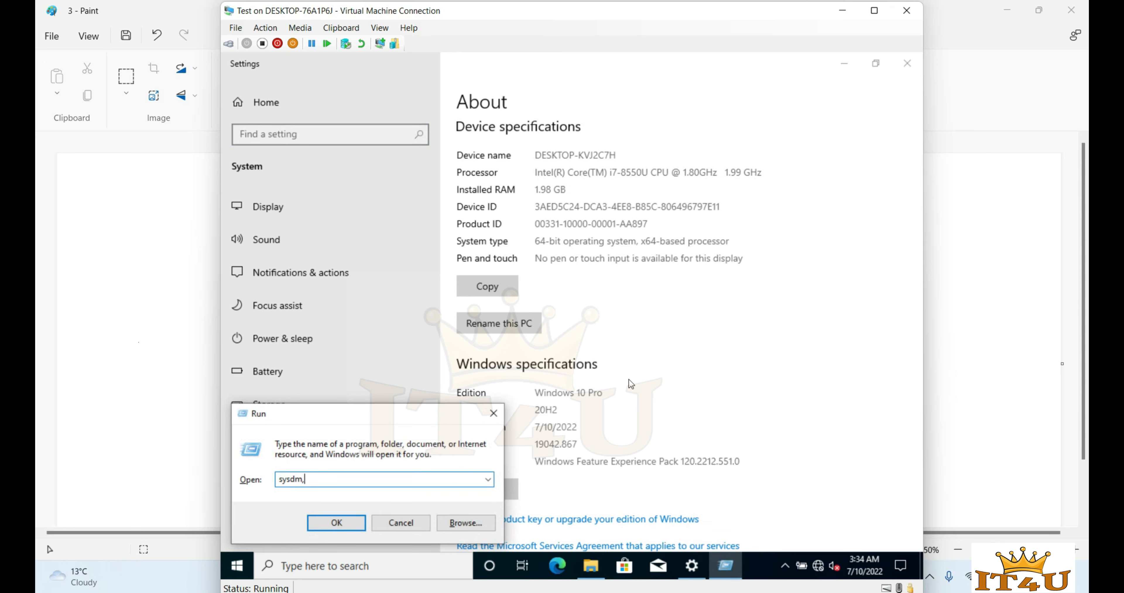
type("m.cpl")
key("Return")
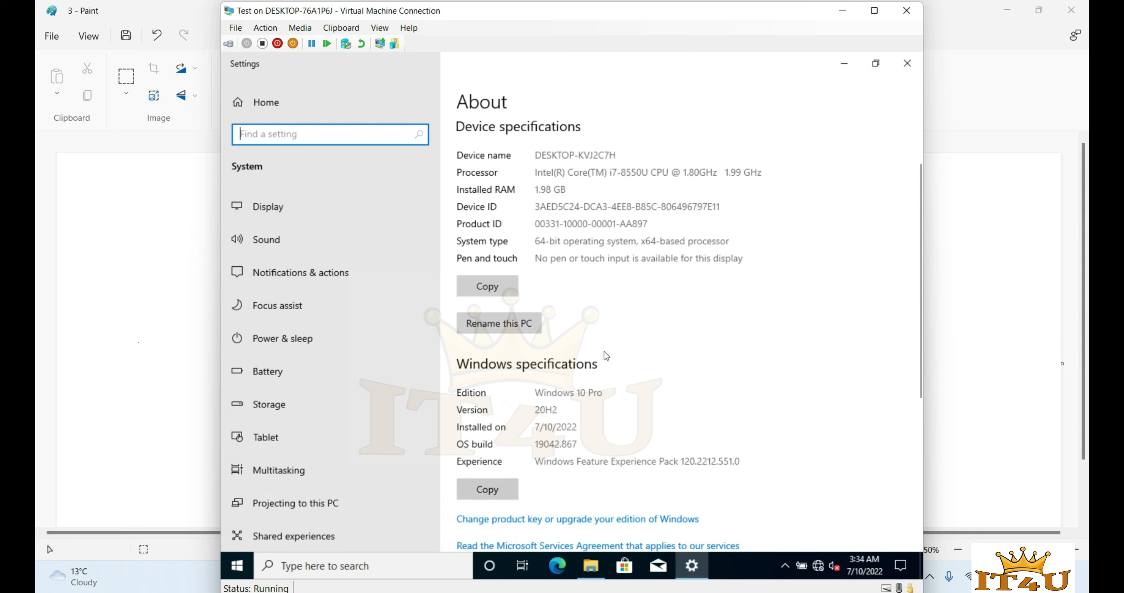
left_click(532, 345)
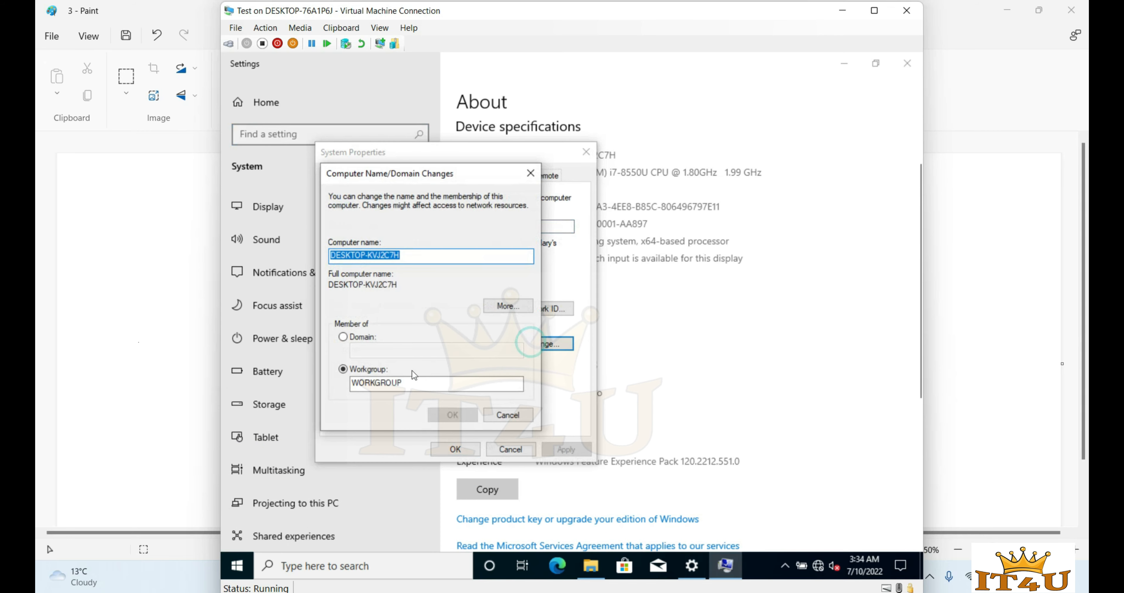
left_click(414, 383)
double_click(414, 384)
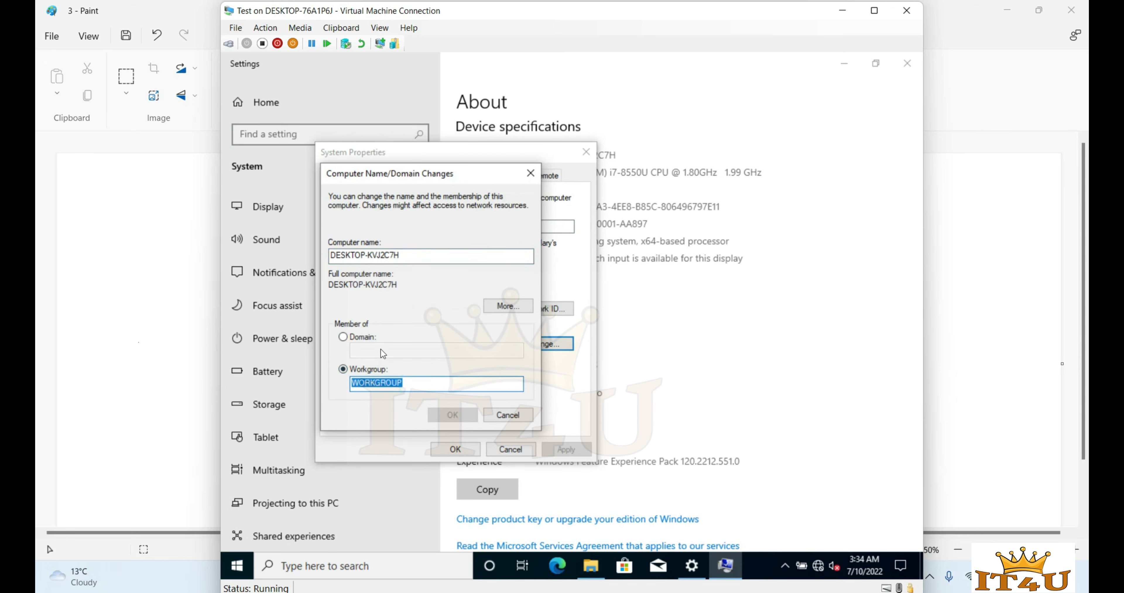
triple_click(421, 257)
left_click(421, 256)
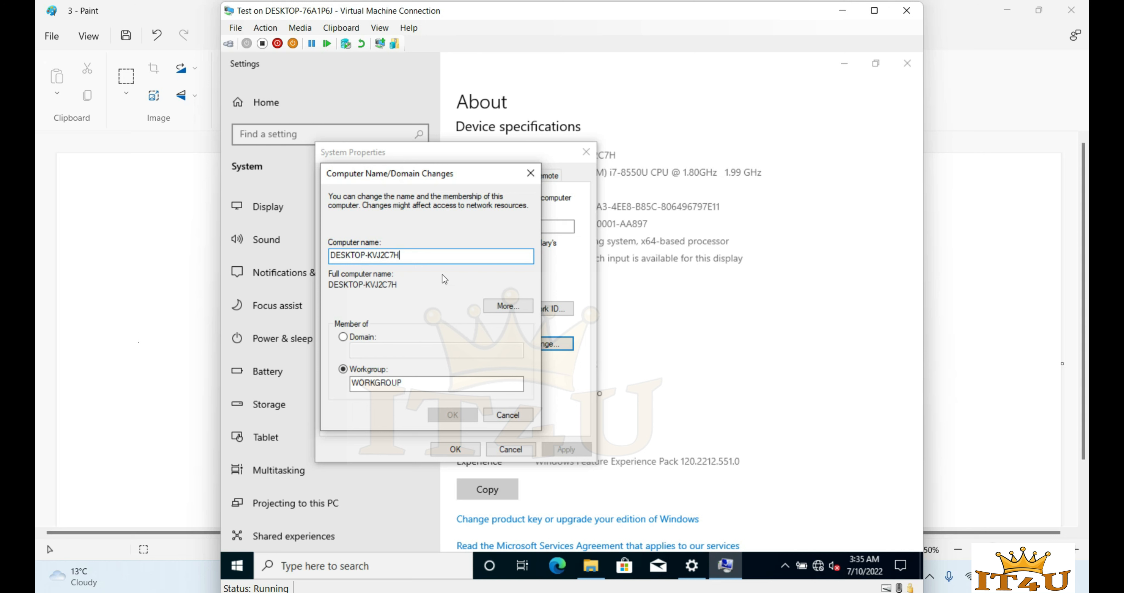
left_click(518, 414)
left_click(510, 450)
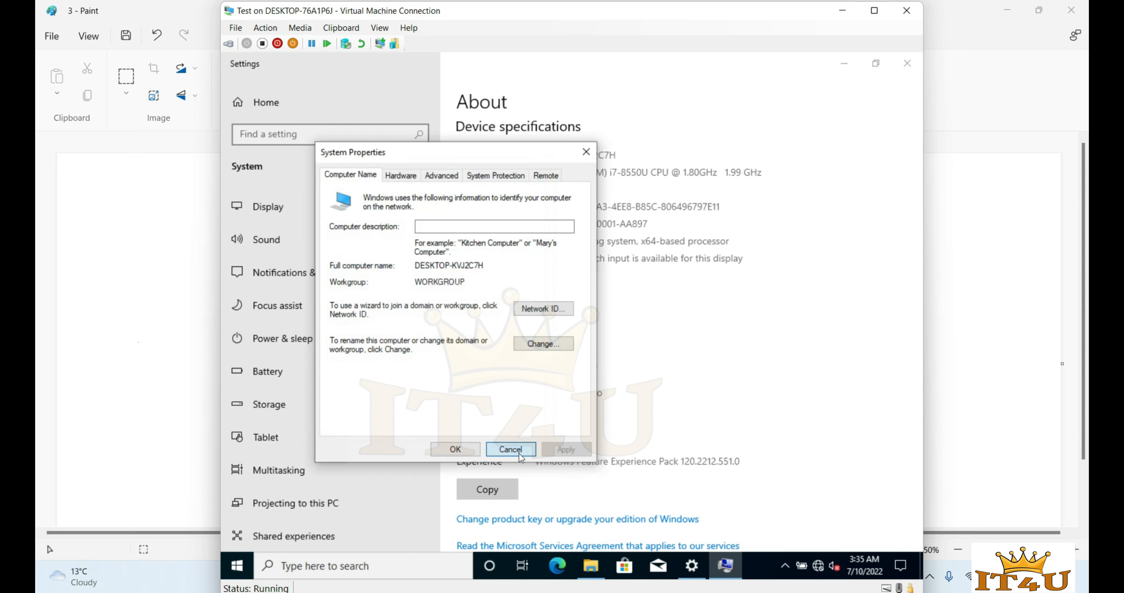
- Minimize the test VM, switch to the domain controller VM, and minimize Deployment Services
left_click(843, 16)
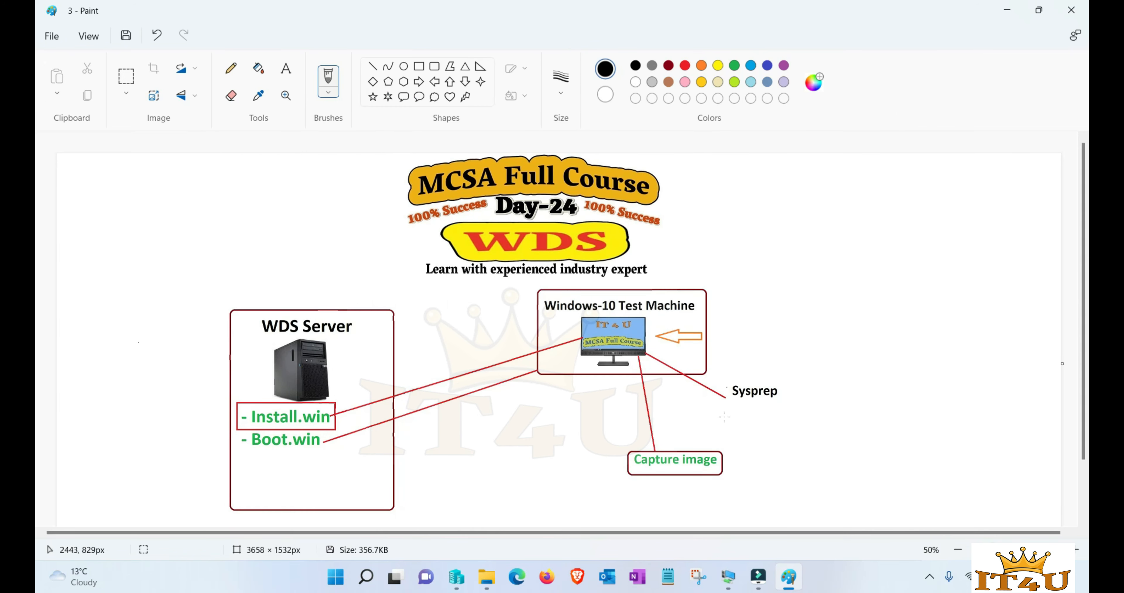
left_click(790, 580)
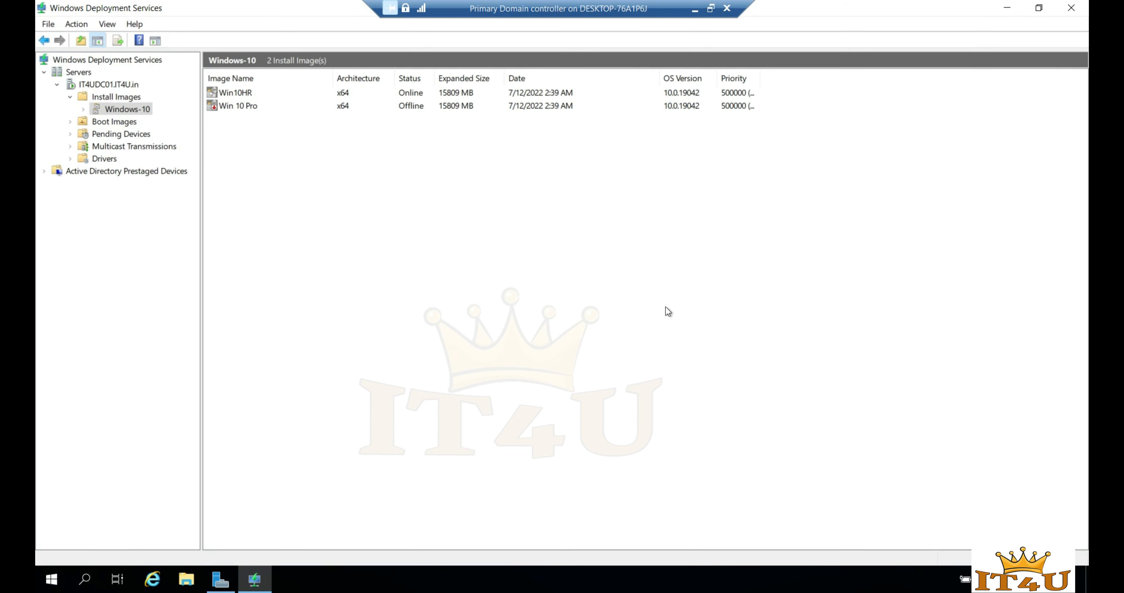
left_click(1007, 8)
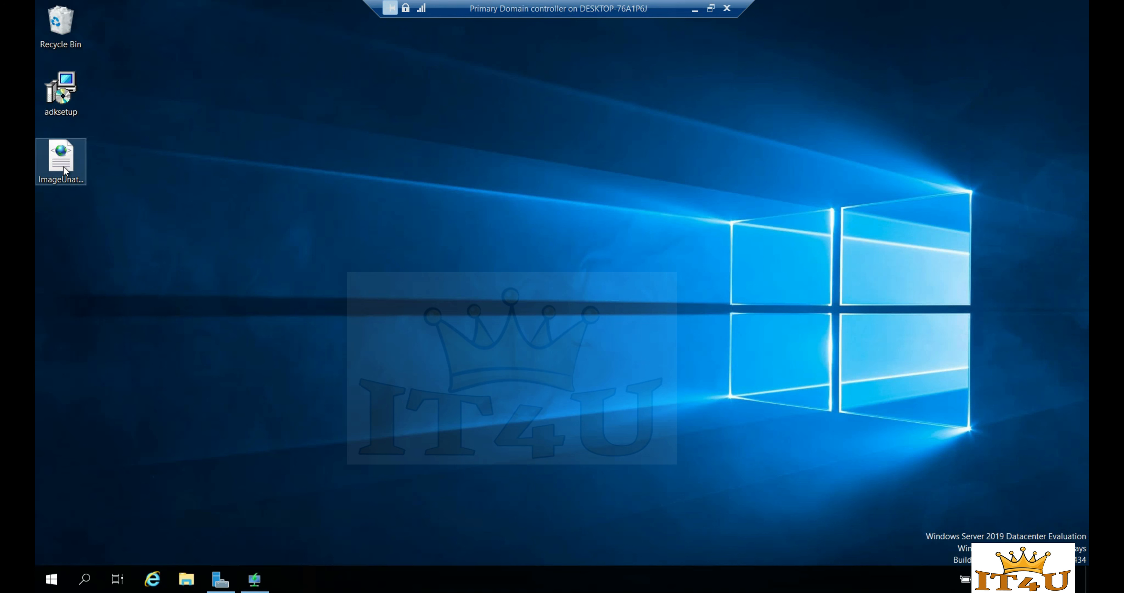
- Open the desktop ImageUnattend file in Notepad and read through its opening XML settings
left_click(301, 285)
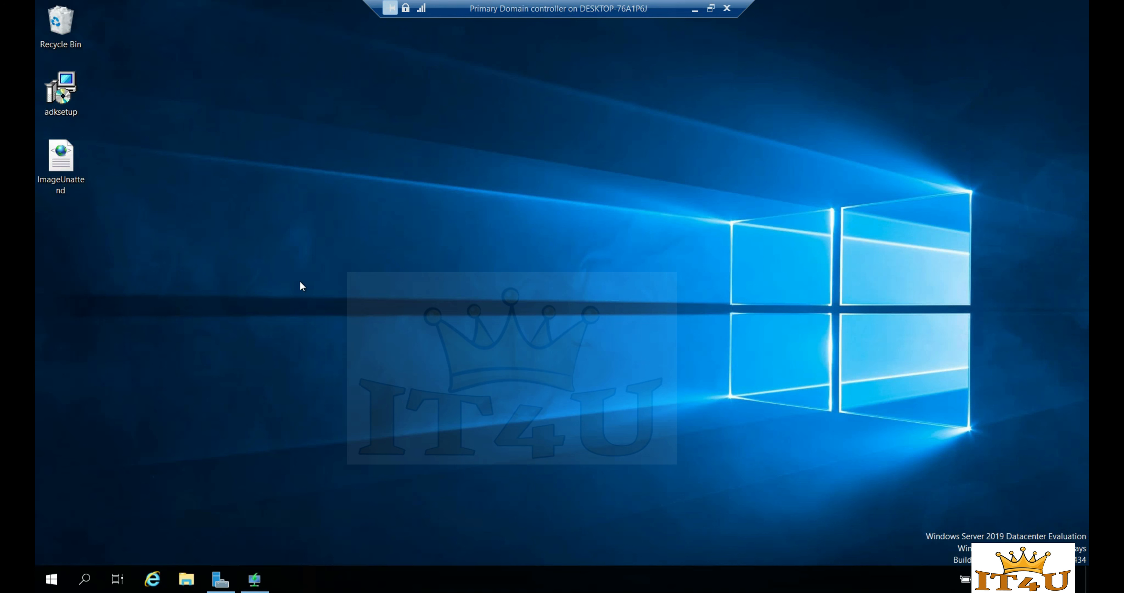
right_click(64, 166)
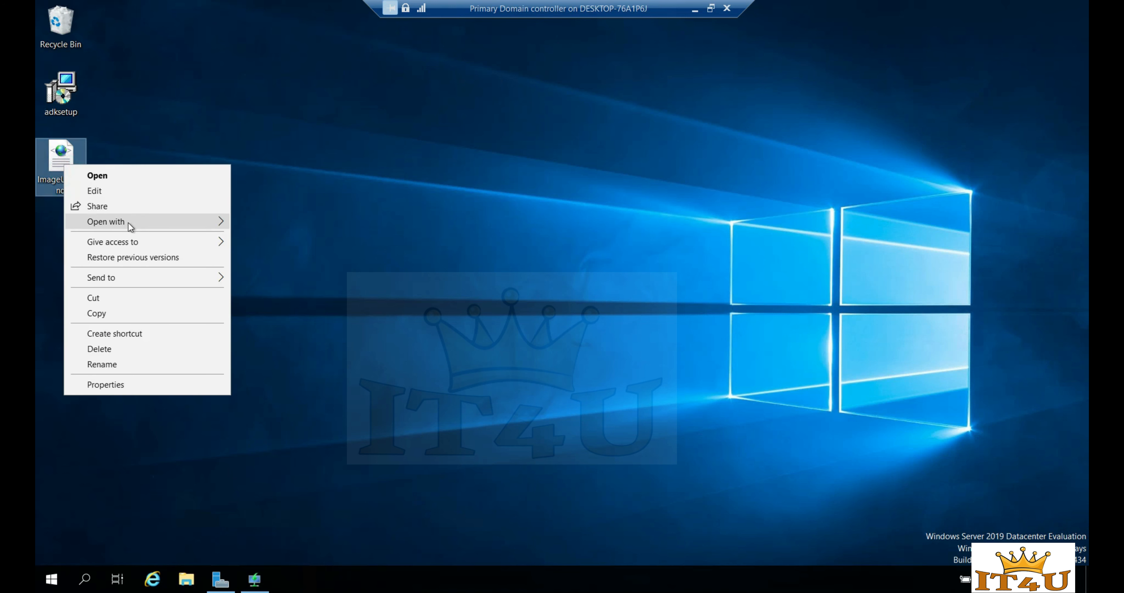
mouse_move(129, 224)
left_click(271, 238)
left_click(485, 248)
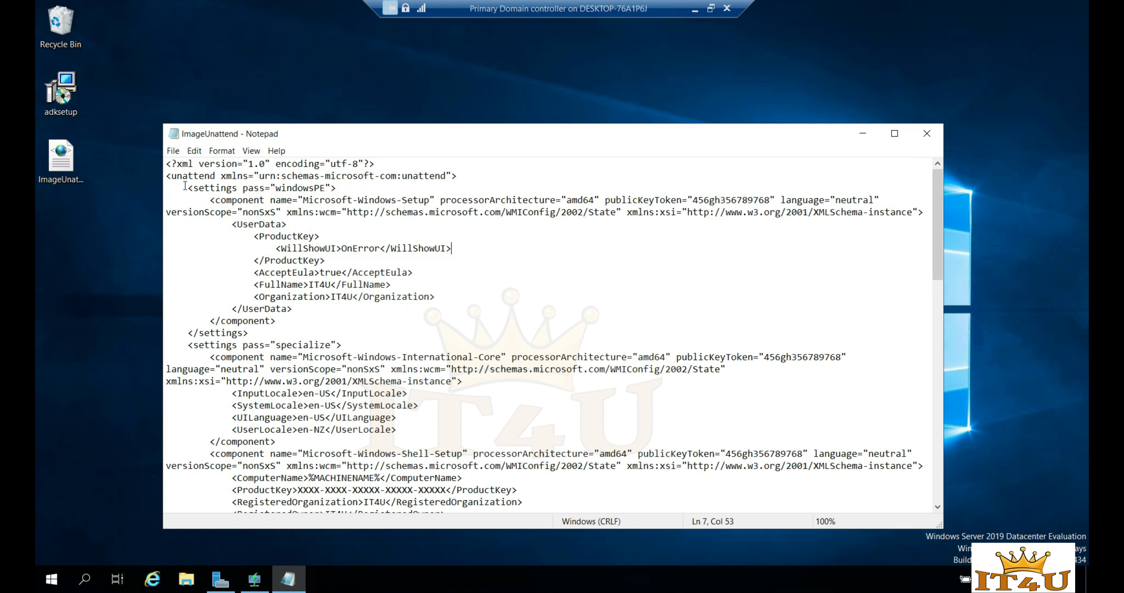
left_click_drag(168, 162, 635, 223)
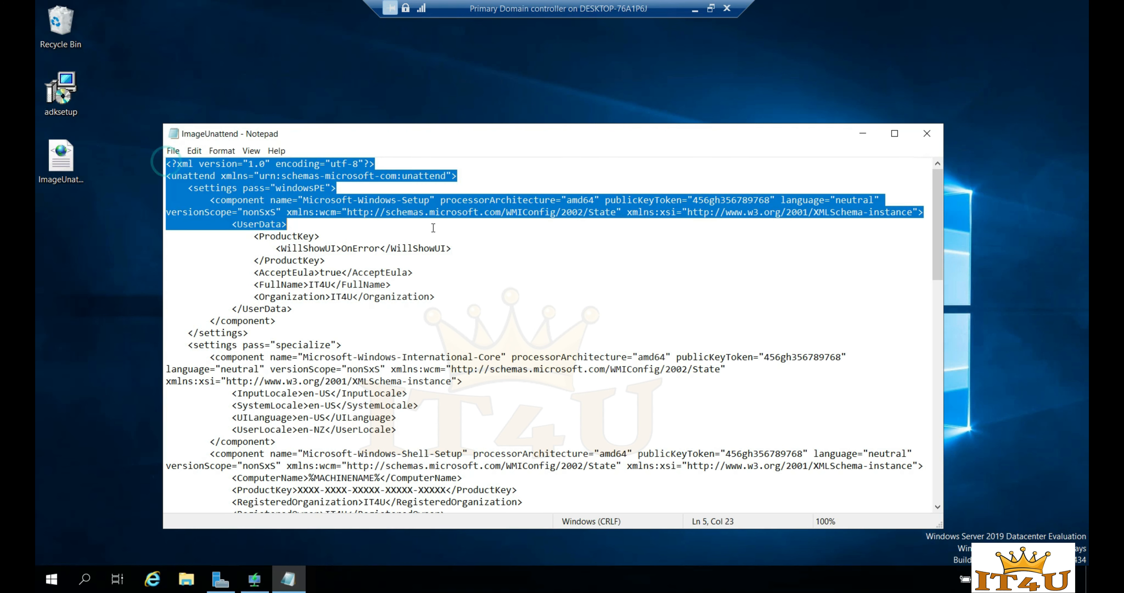
left_click(490, 245)
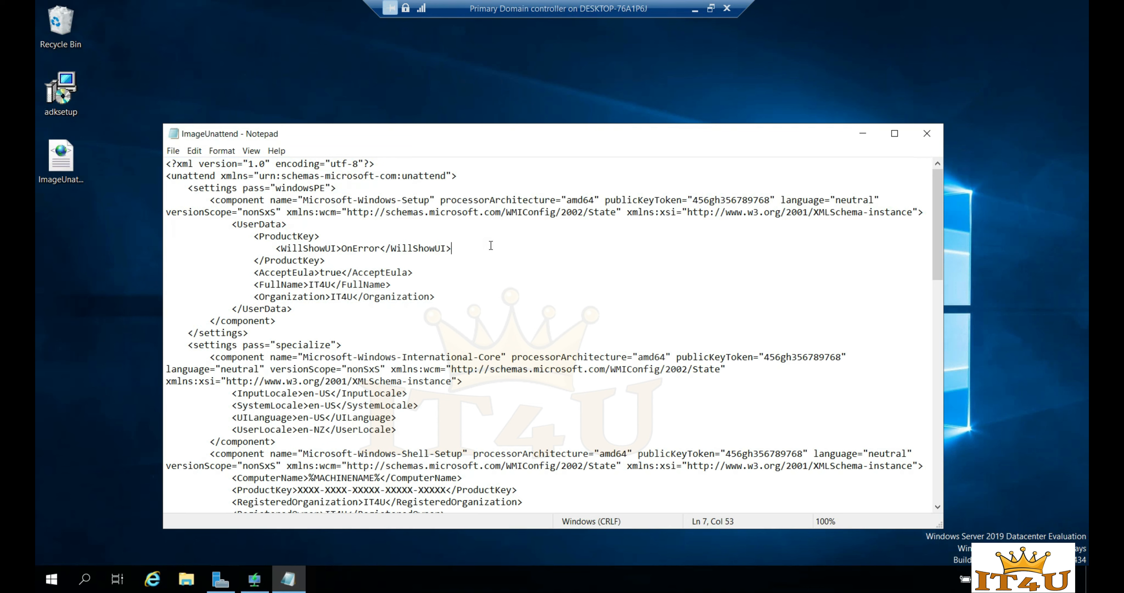
key("super")
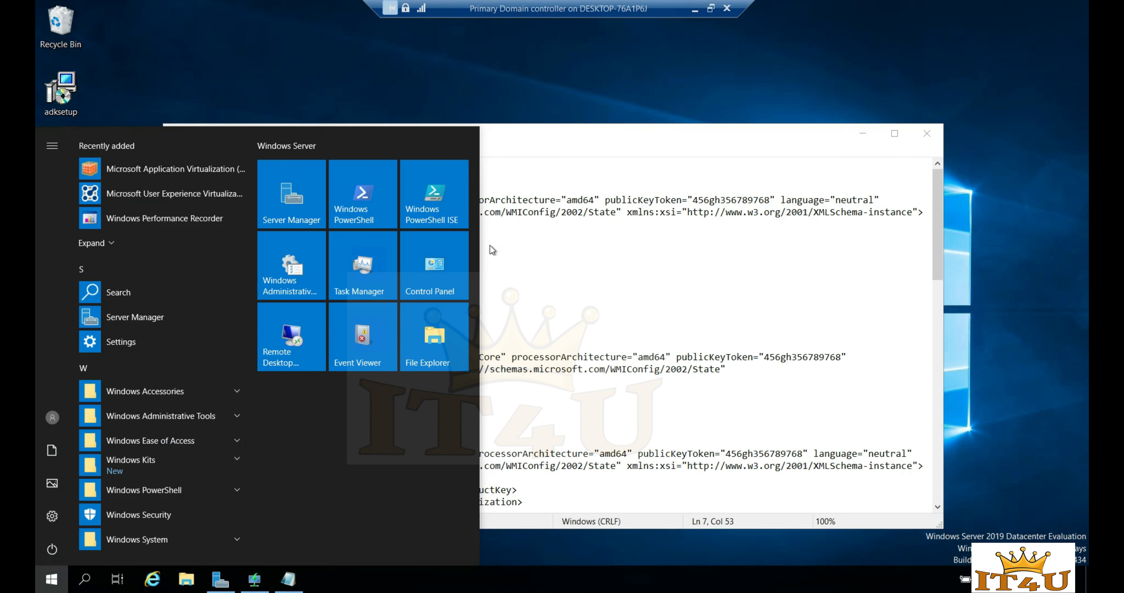
type("windows")
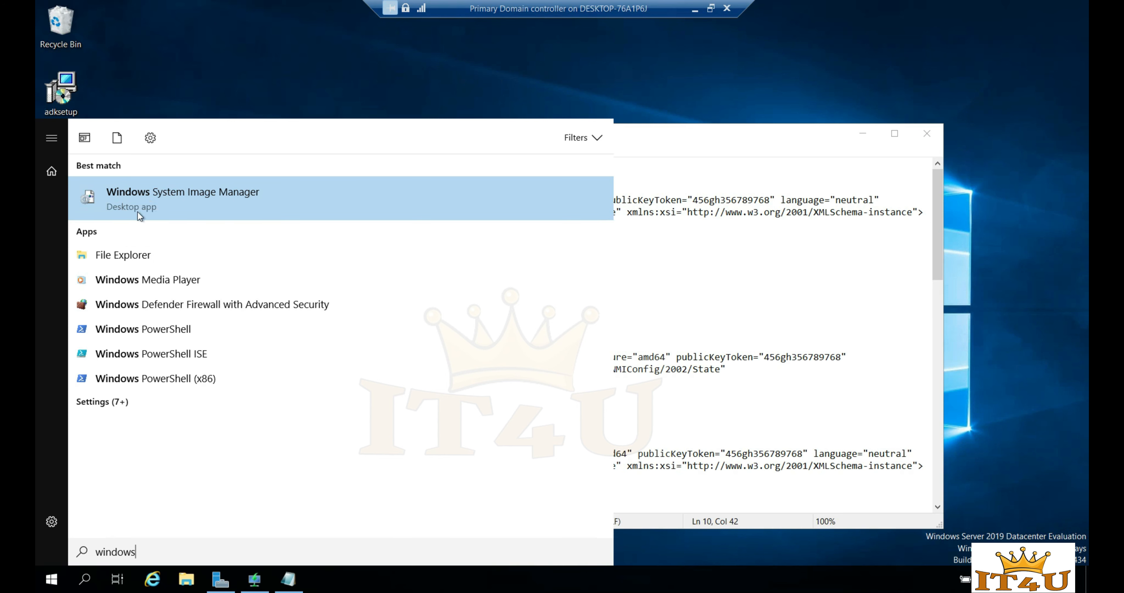
left_click(212, 194)
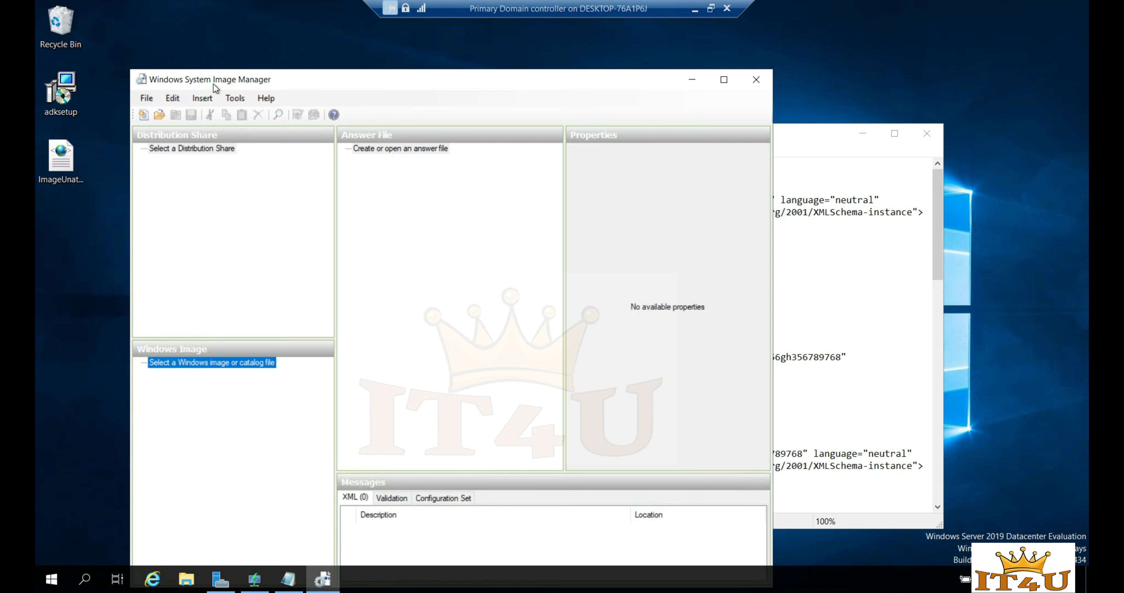
left_click(57, 106)
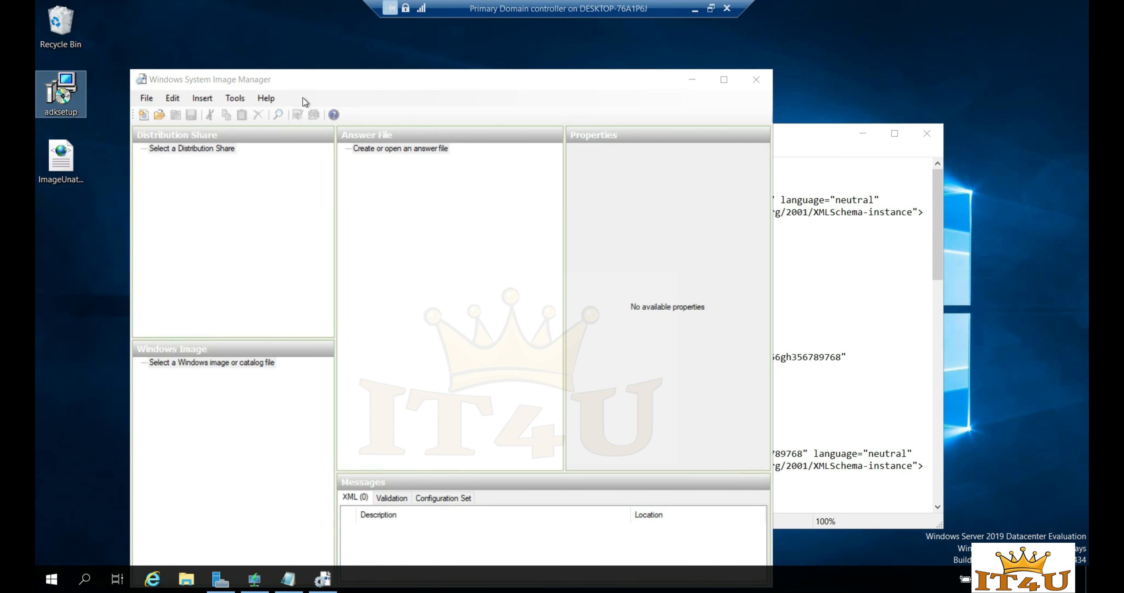
left_click_drag(390, 83, 395, 69)
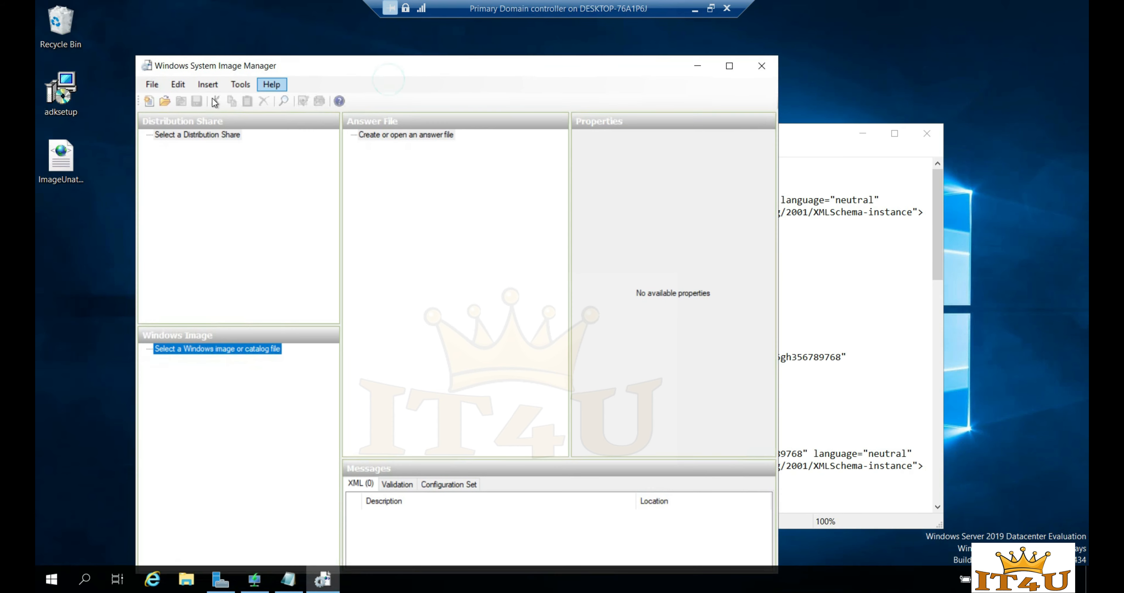
left_click(153, 85)
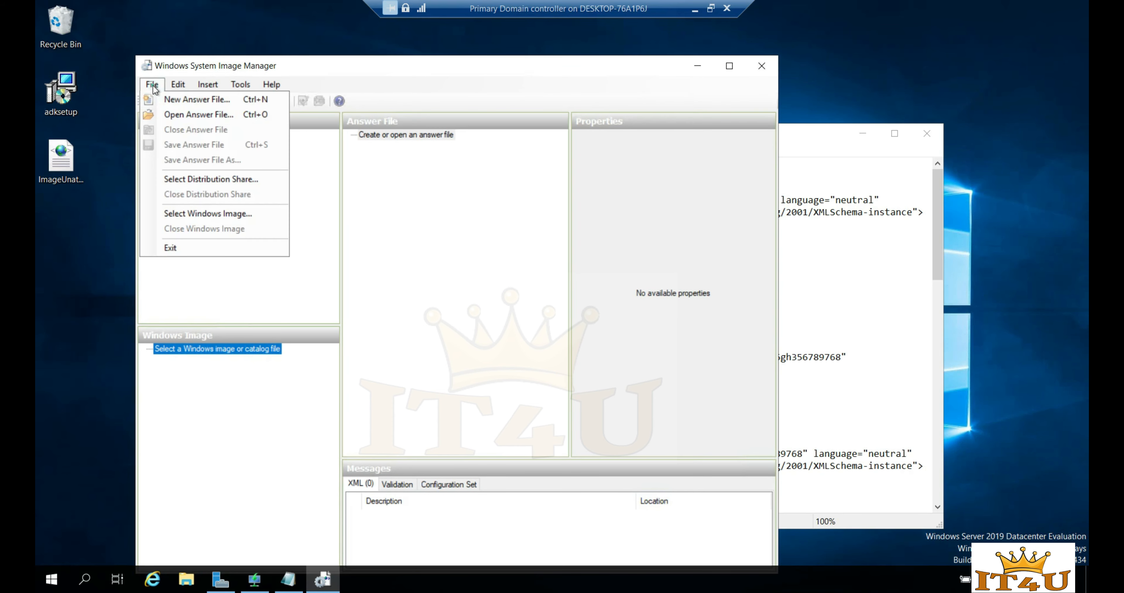
left_click(158, 87)
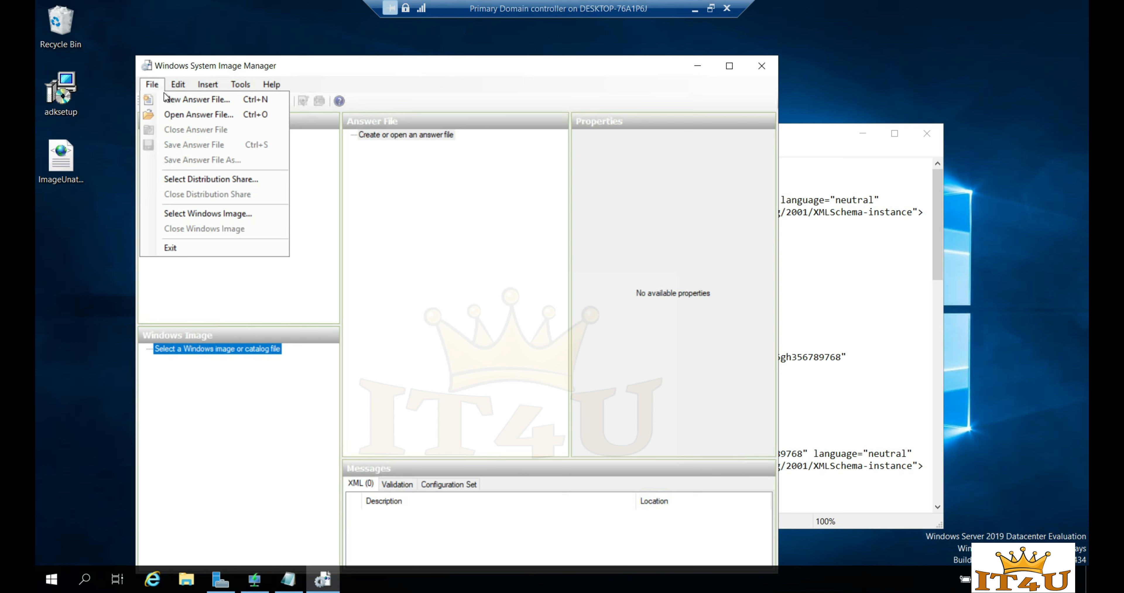
left_click(191, 101)
left_click(555, 340)
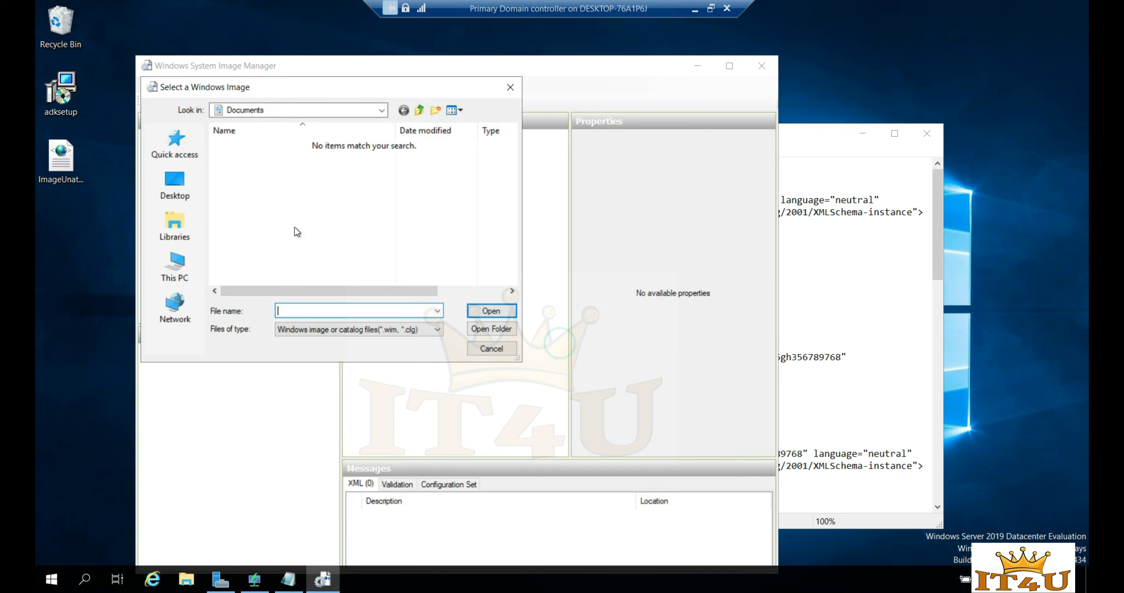
left_click(175, 264)
scroll(288, 249, "down", 4)
double_click(284, 243)
double_click(255, 185)
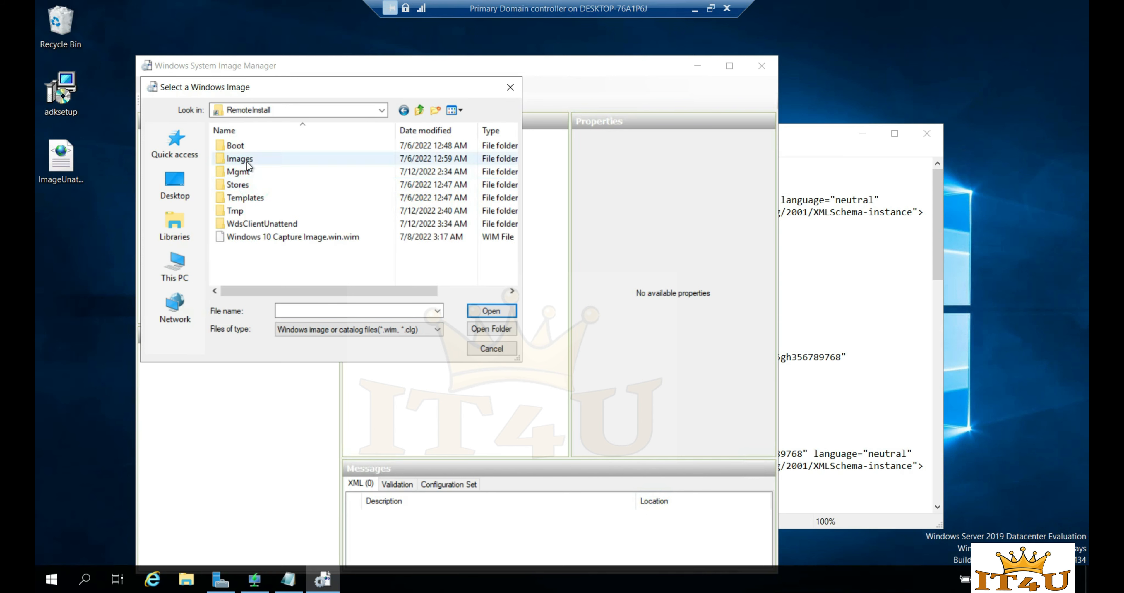
double_click(253, 159)
double_click(252, 147)
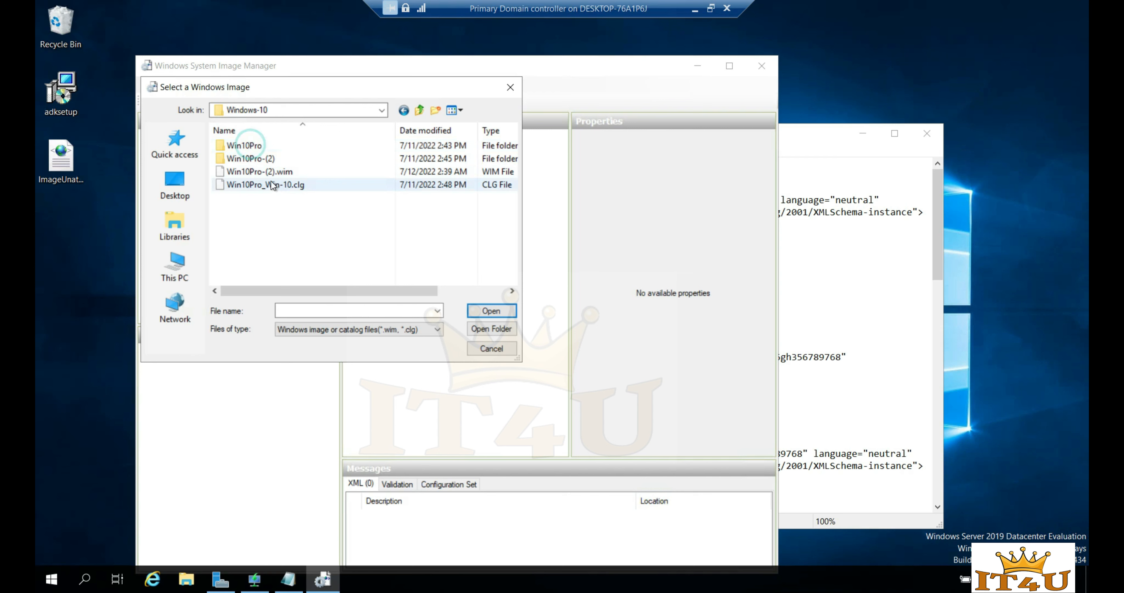
double_click(251, 173)
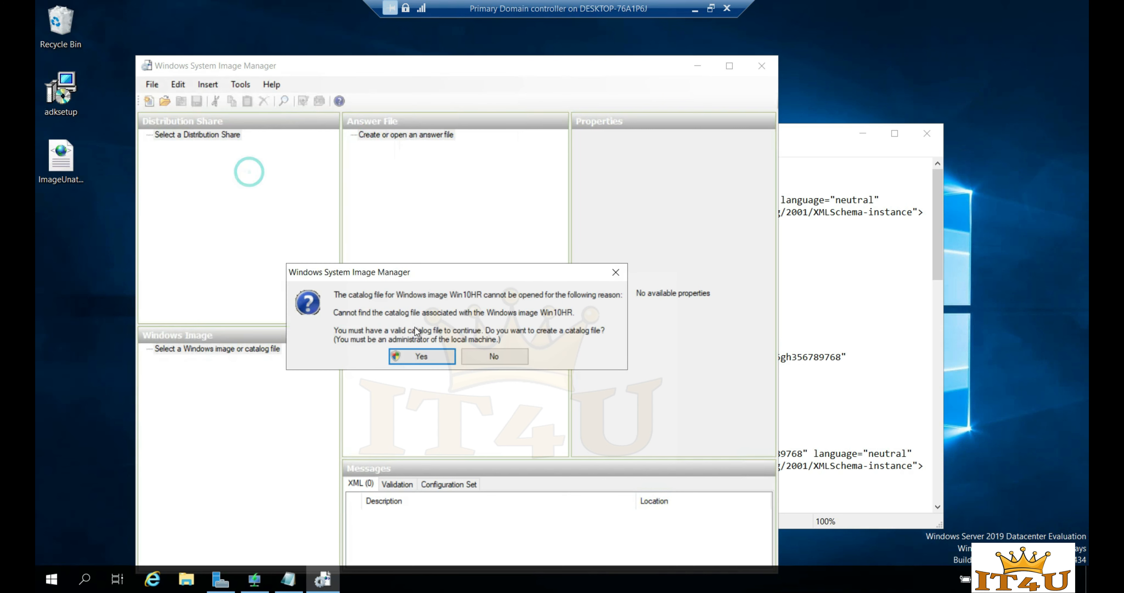
left_click(422, 356)
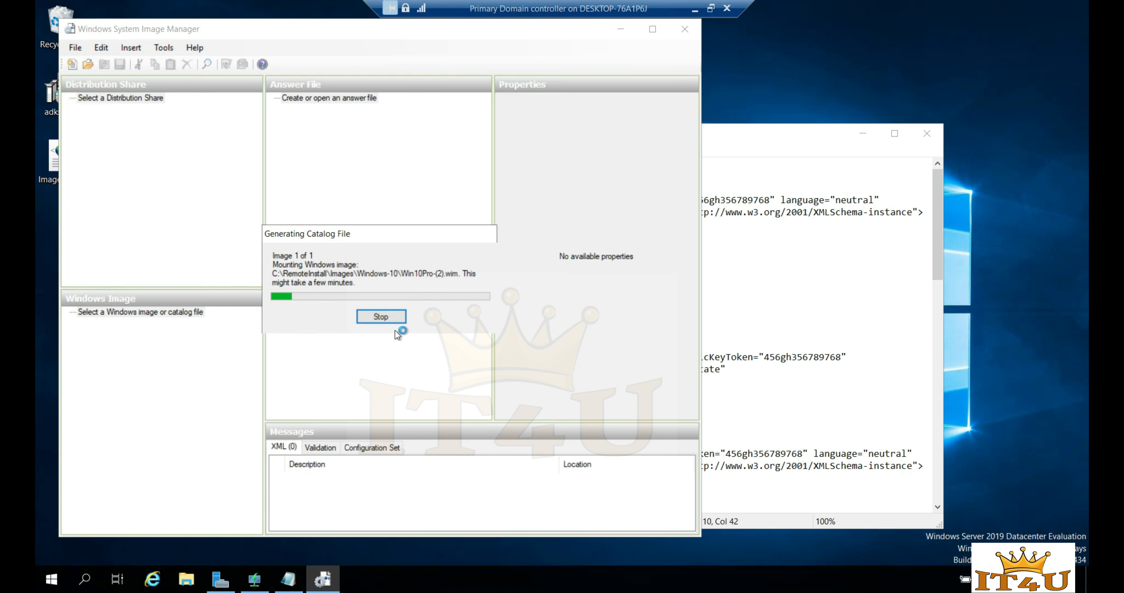
left_click(389, 316)
left_click(559, 336)
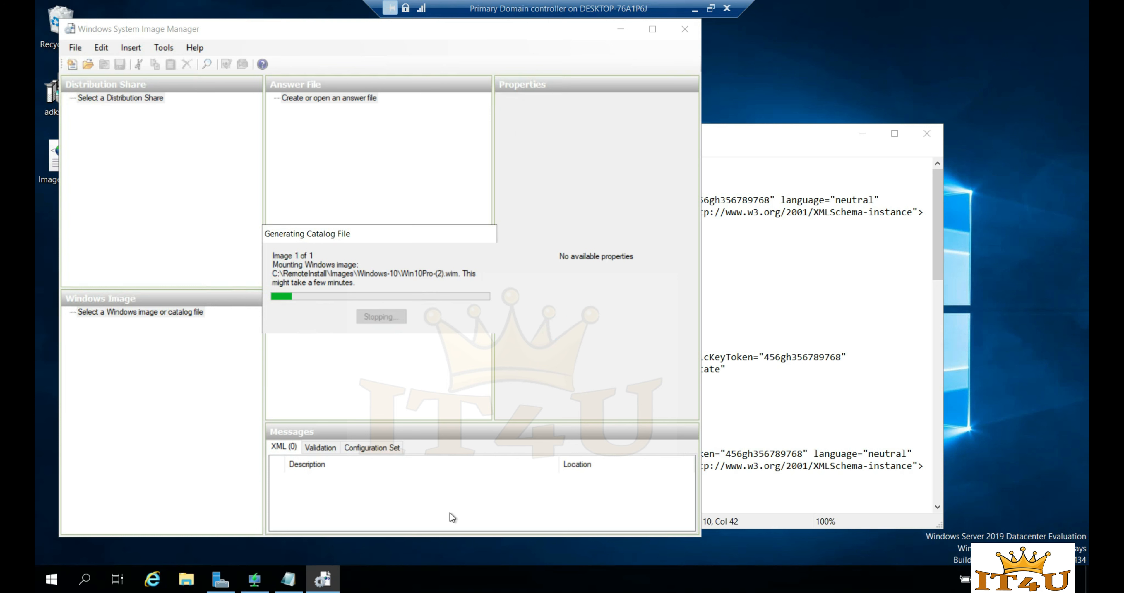
right_click(324, 584)
left_click(311, 552)
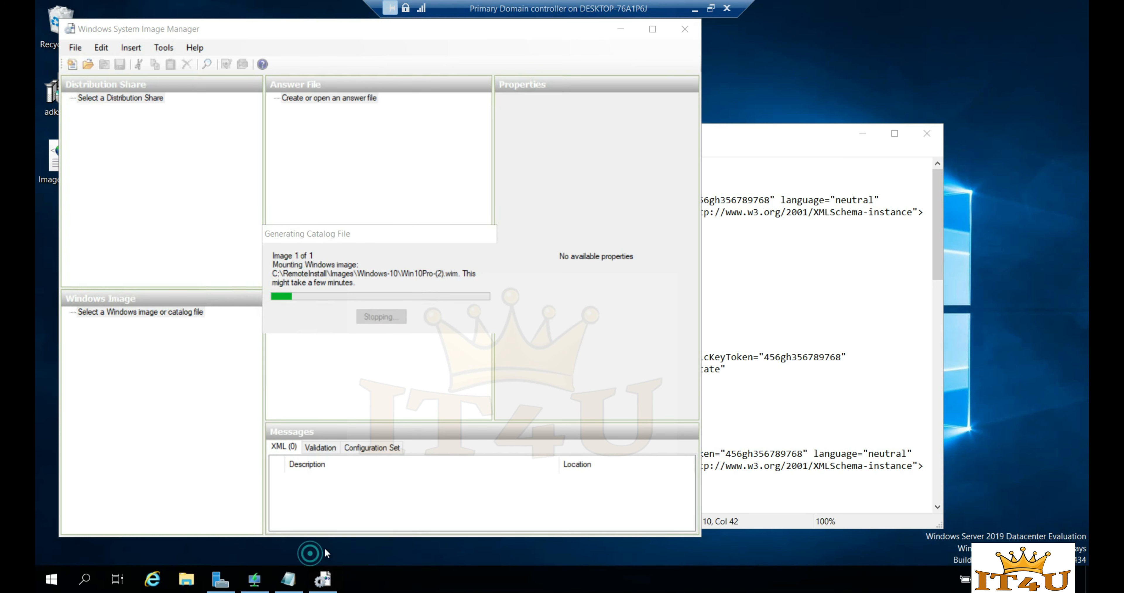
right_click(580, 579)
left_click(641, 523)
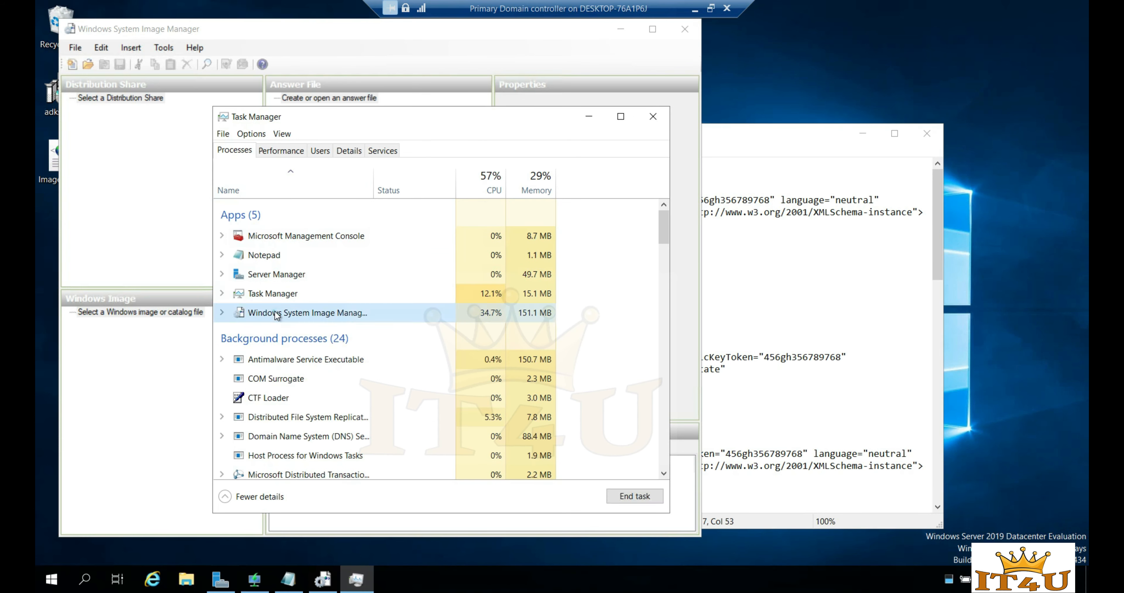
right_click(276, 313)
left_click(310, 345)
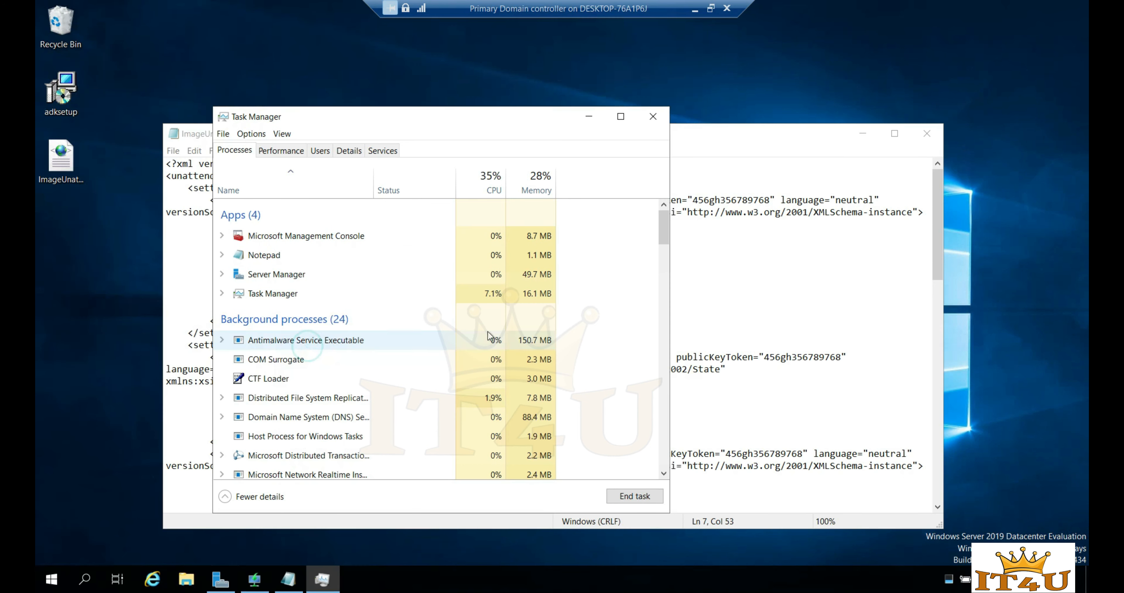
left_click(653, 117)
left_click(341, 296)
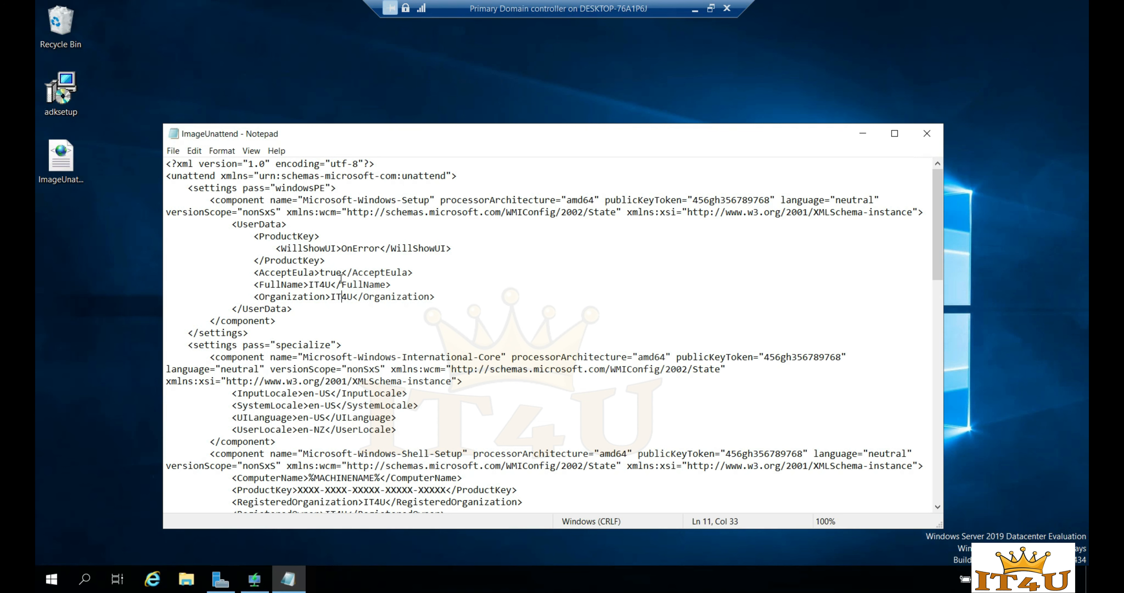
left_click(327, 311)
left_click_drag(253, 285, 410, 285)
left_click(409, 284)
left_click_drag(334, 284, 309, 286)
left_click_drag(352, 298, 330, 297)
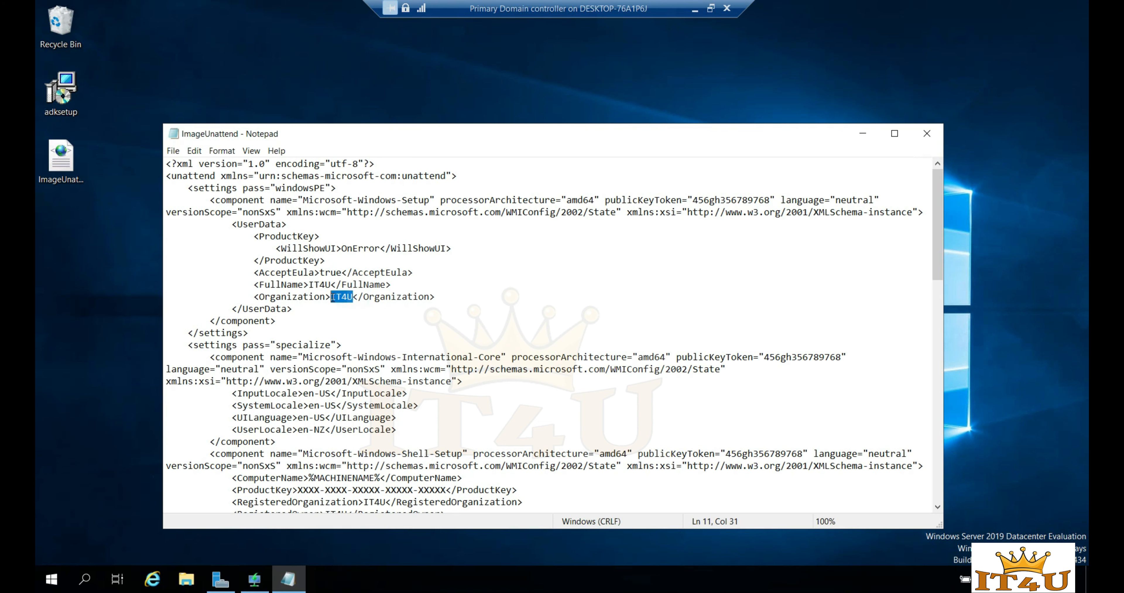
left_click(341, 311)
scroll(347, 326, "down", 1)
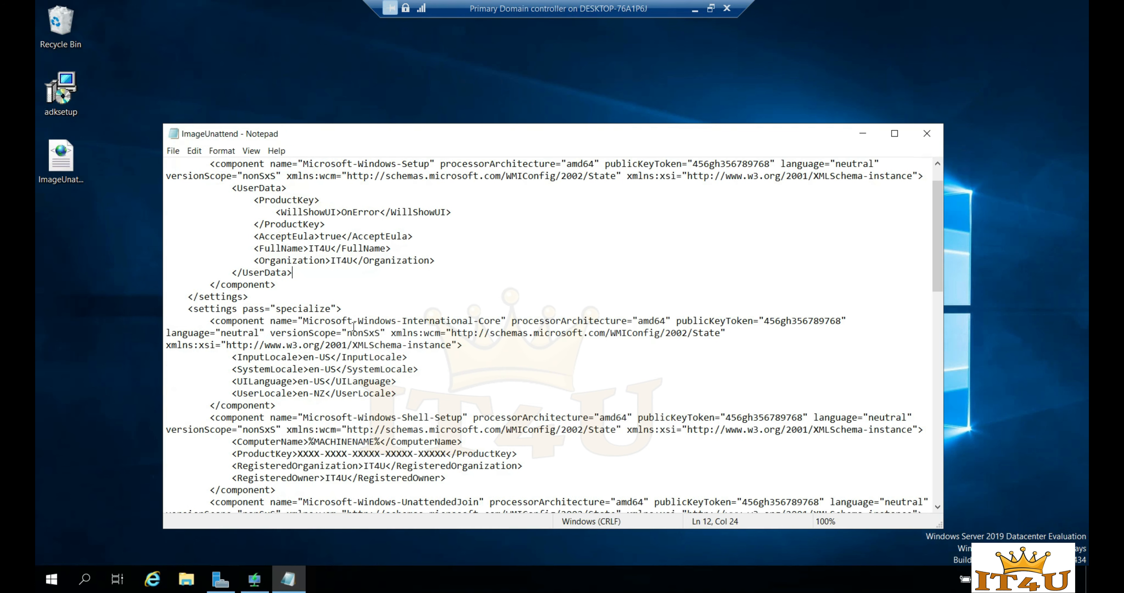
scroll(356, 327, "down", 2)
left_click_drag(232, 381, 524, 382)
left_click(524, 382)
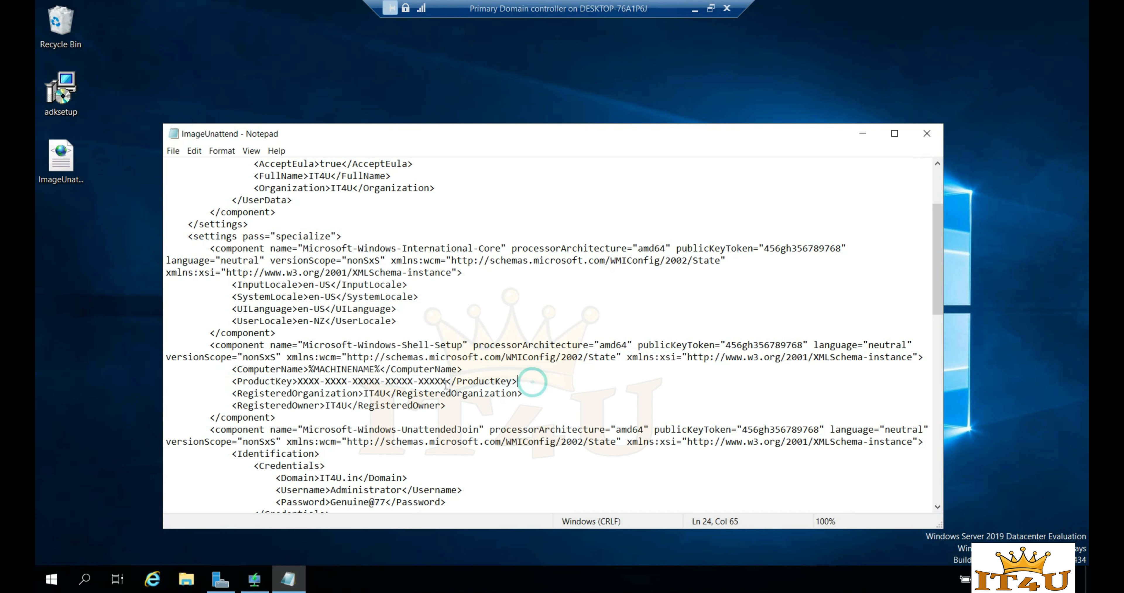
left_click_drag(446, 382, 300, 382)
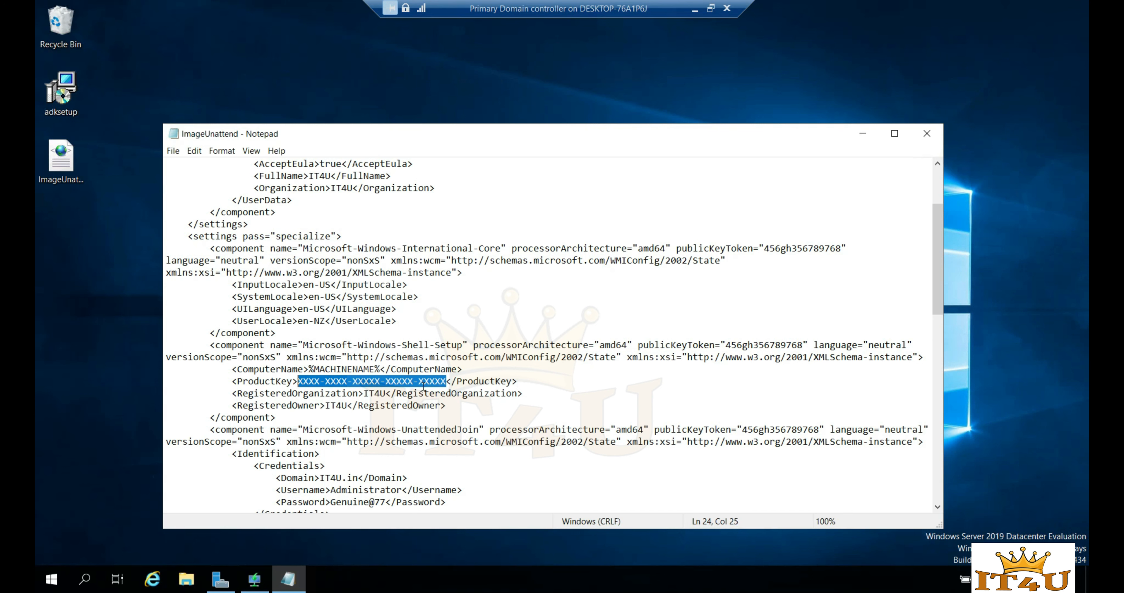
left_click(447, 383)
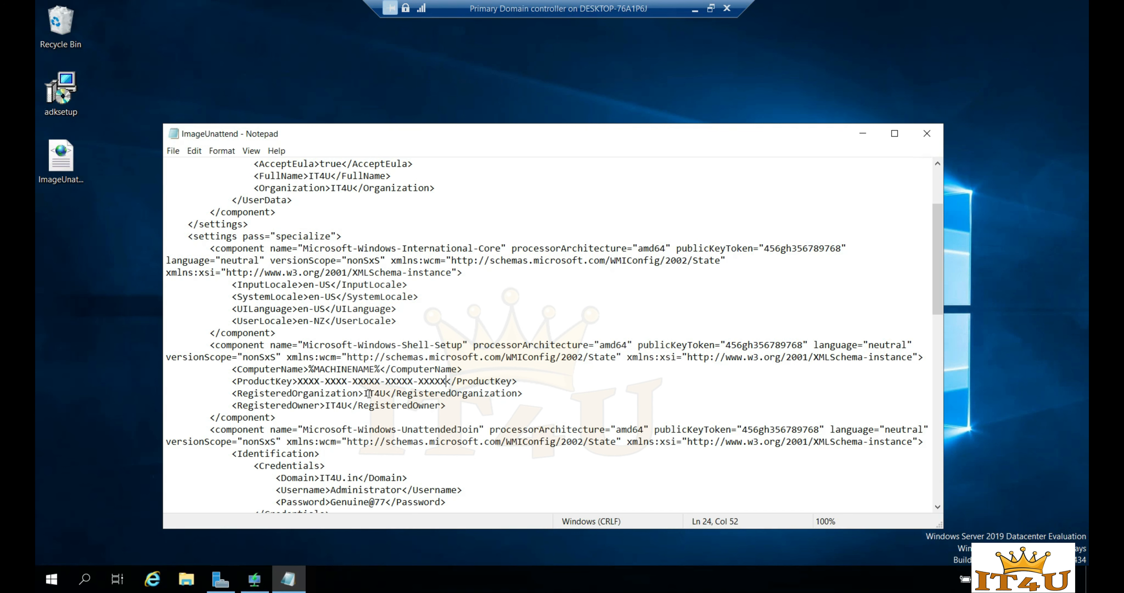
left_click_drag(446, 382, 297, 381)
left_click(299, 406)
left_click_drag(387, 394, 365, 394)
left_click(447, 405)
left_click_drag(348, 407, 327, 406)
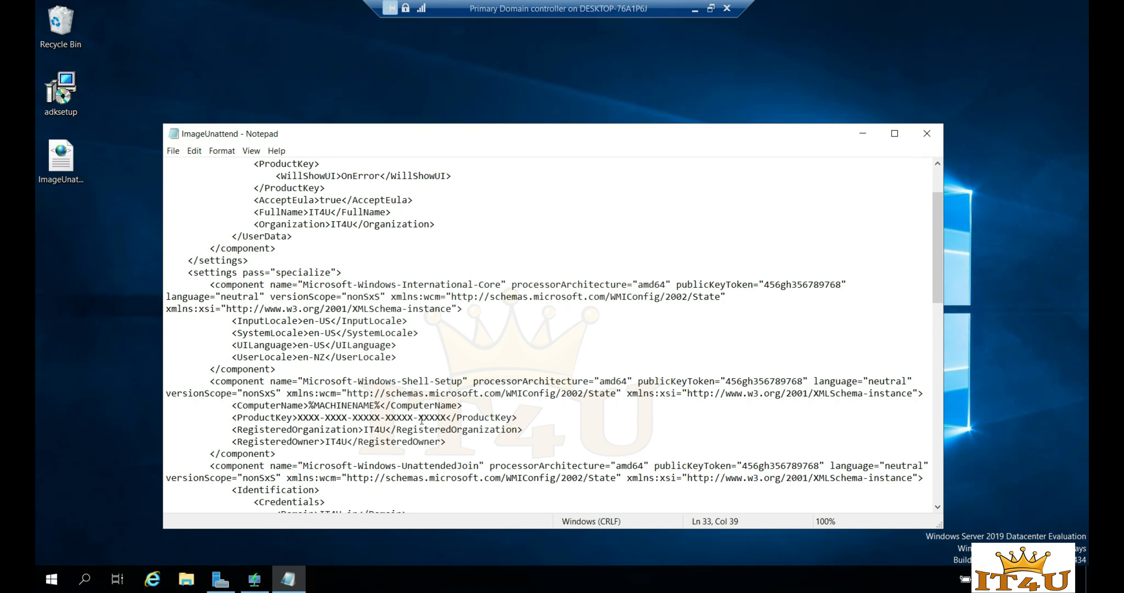
- Locate the Credentials Domain entry and its IT4U.in value in the answer file
scroll(427, 417, "down", 2)
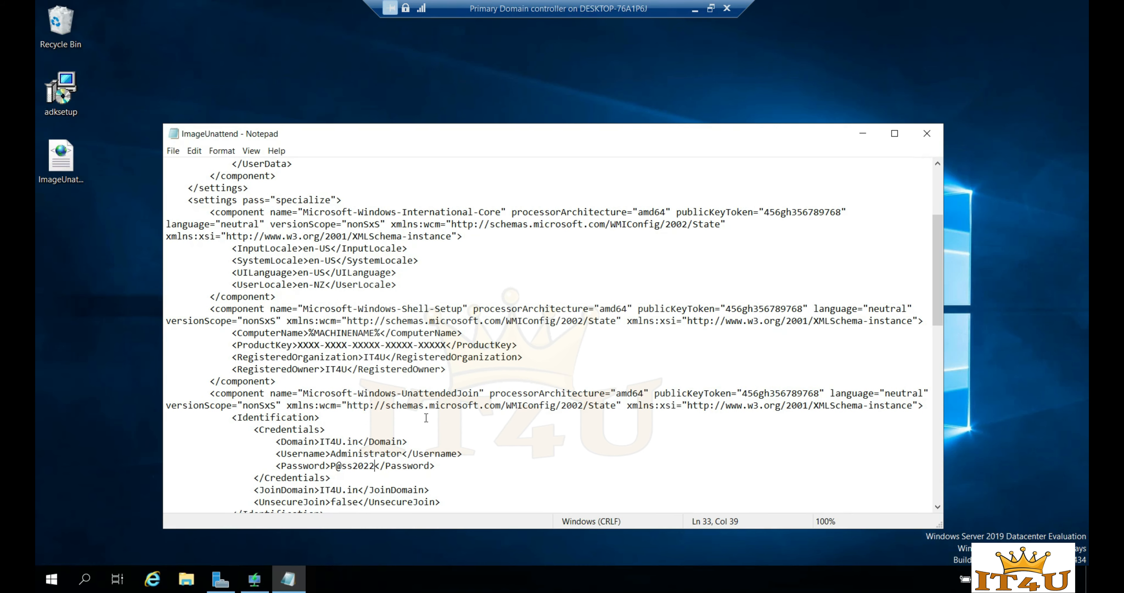
scroll(426, 417, "down", 1)
left_click_drag(276, 405, 420, 404)
left_click(420, 404)
scroll(420, 404, "down", 1)
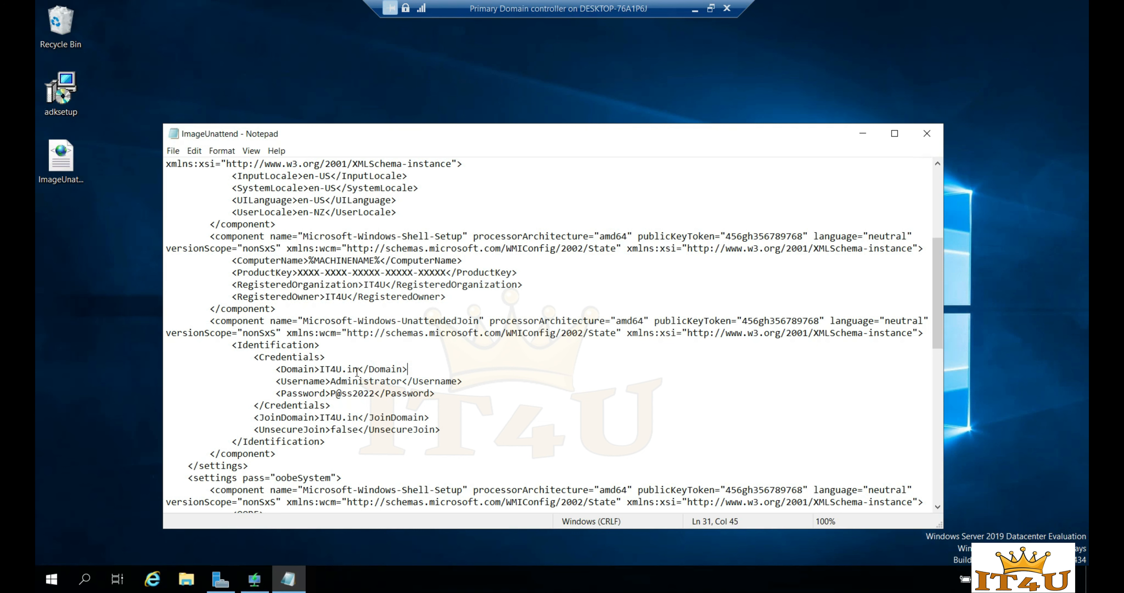
left_click_drag(358, 368, 322, 368)
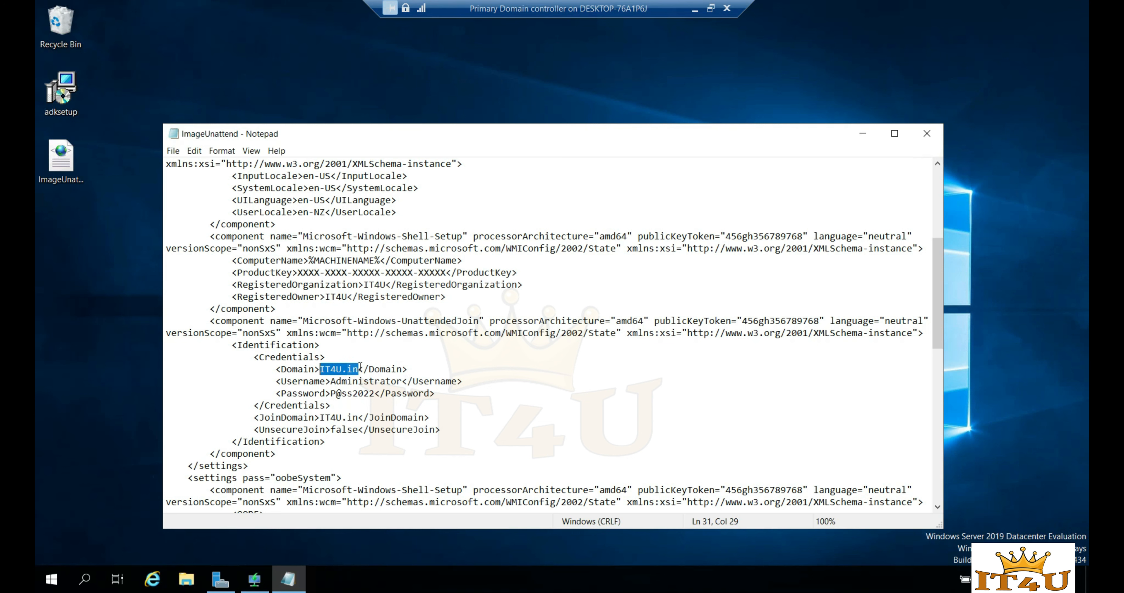
left_click_drag(359, 369, 320, 369)
left_click_drag(360, 369, 320, 369)
left_click(466, 371)
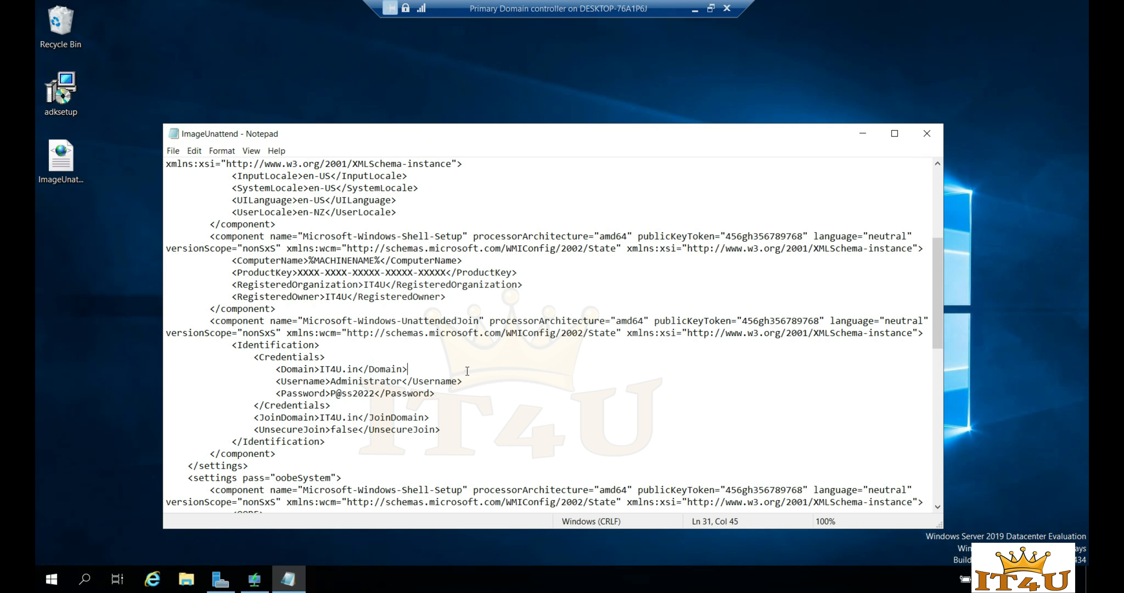
scroll(414, 383, "down", 1)
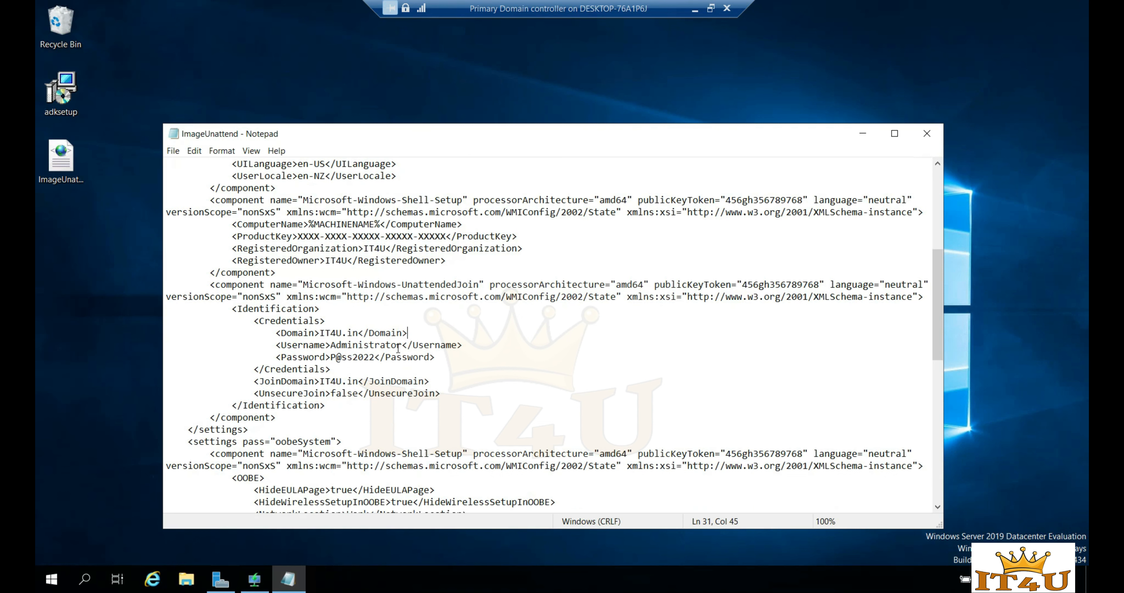
- Review the Username and Password values and the JoinDomain value IT4U.in
left_click_drag(402, 345, 331, 346)
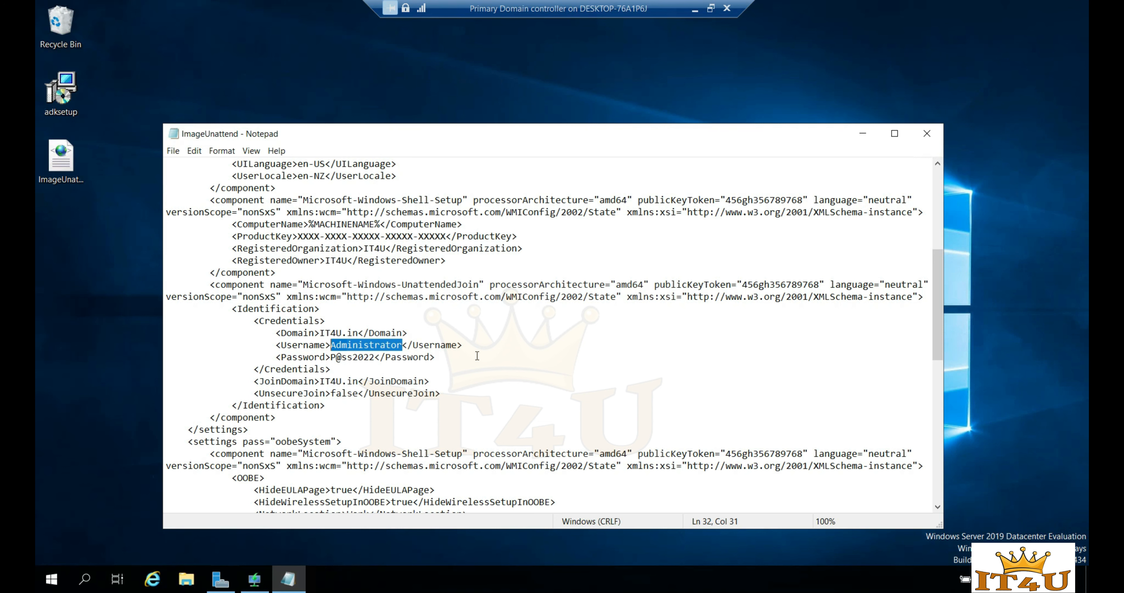
left_click_drag(374, 358, 333, 360)
left_click_drag(402, 345, 332, 346)
left_click_drag(375, 358, 332, 360)
left_click(359, 370)
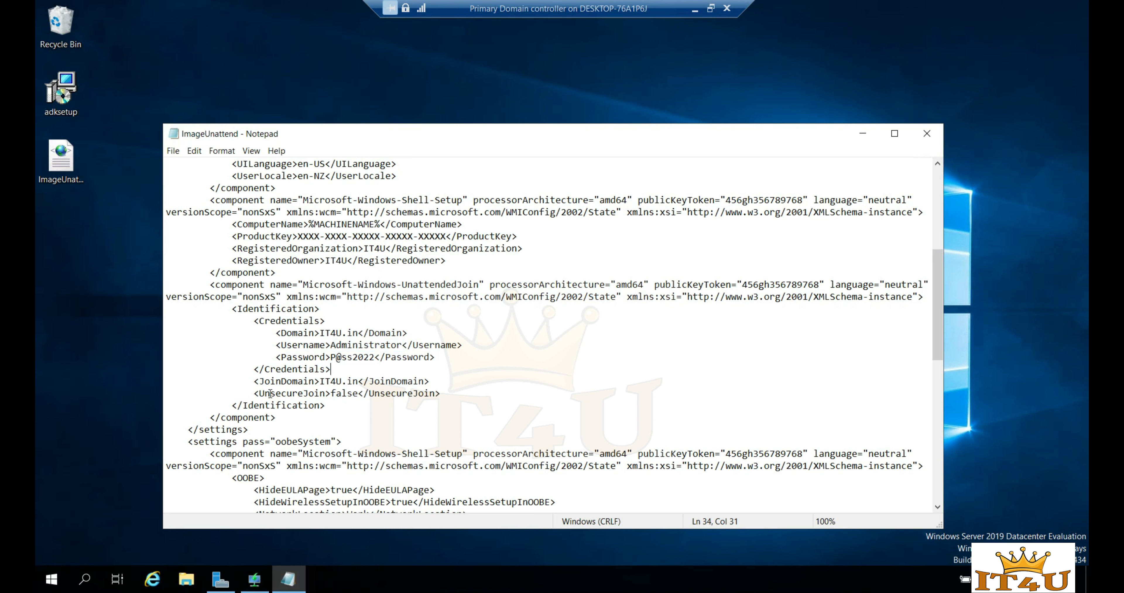
left_click_drag(359, 382, 321, 382)
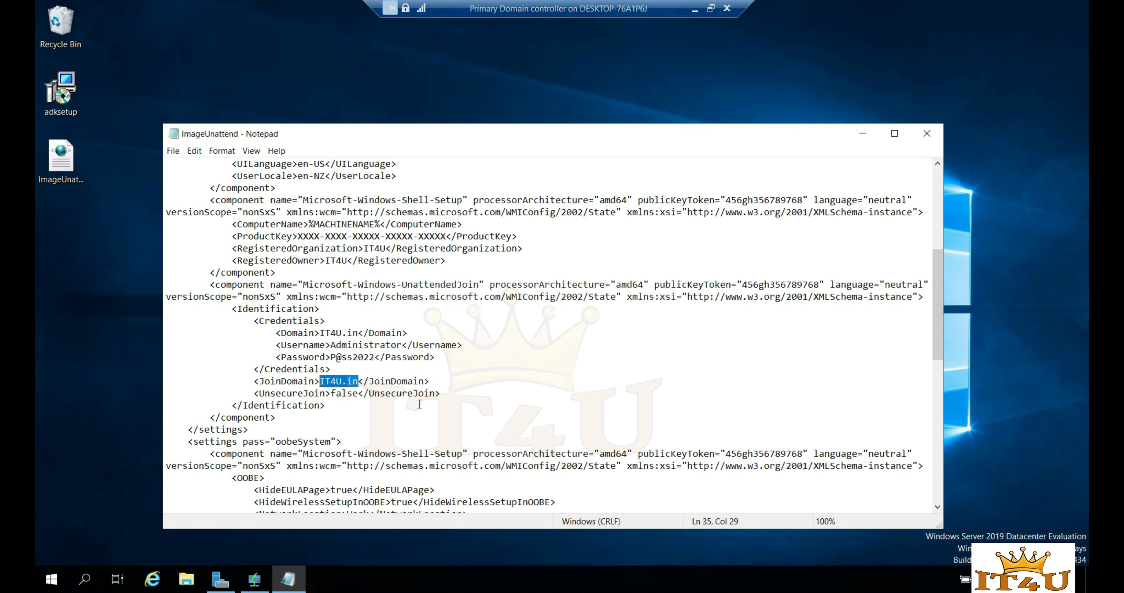
left_click(372, 415)
scroll(472, 394, "down", 1)
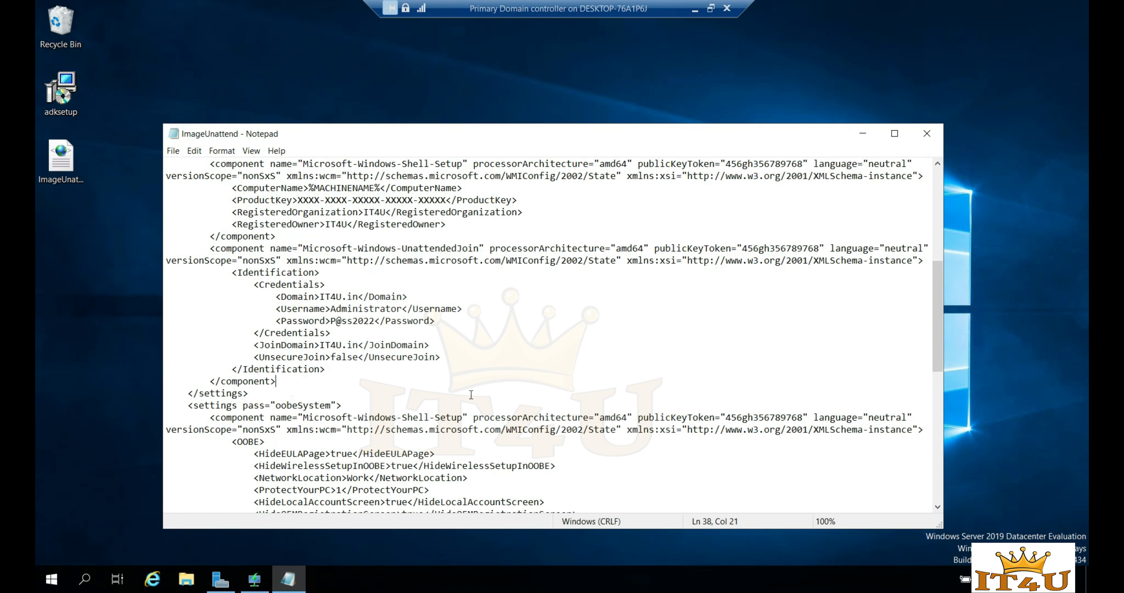
scroll(471, 394, "down", 5)
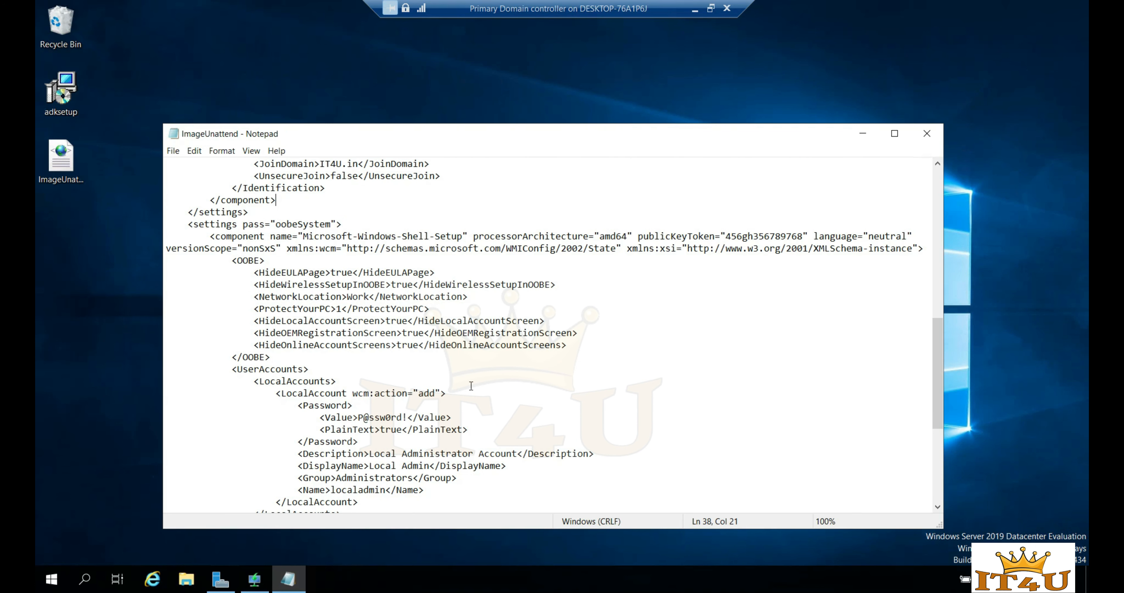
left_click_drag(227, 370, 357, 376)
left_click(357, 377)
double_click(240, 369)
left_click(320, 381)
left_click_drag(347, 393, 284, 395)
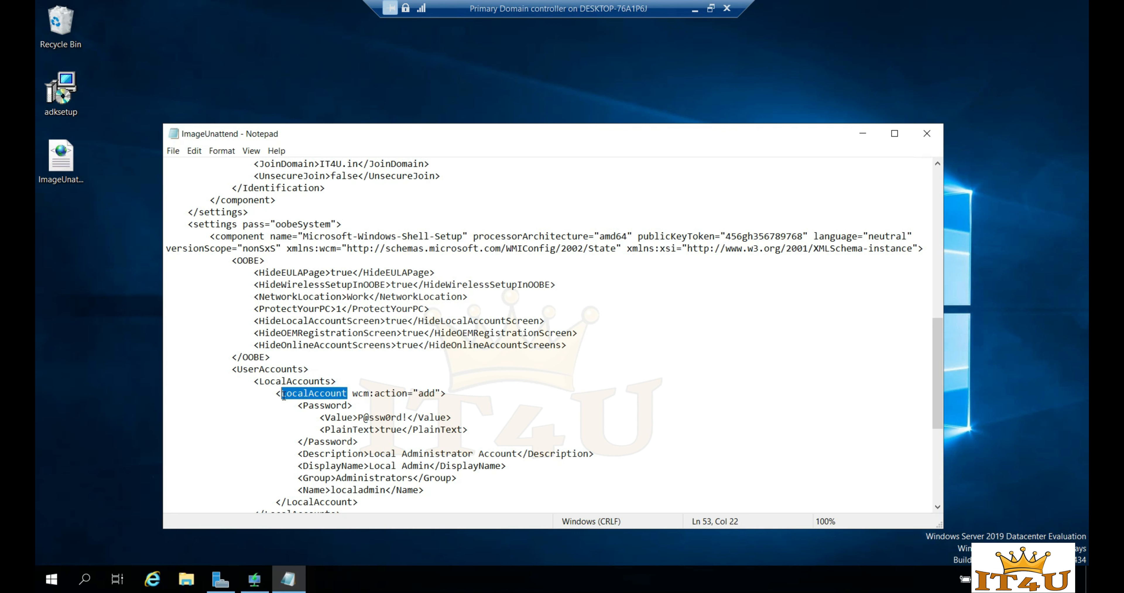
left_click(353, 393)
left_click_drag(406, 417, 360, 419)
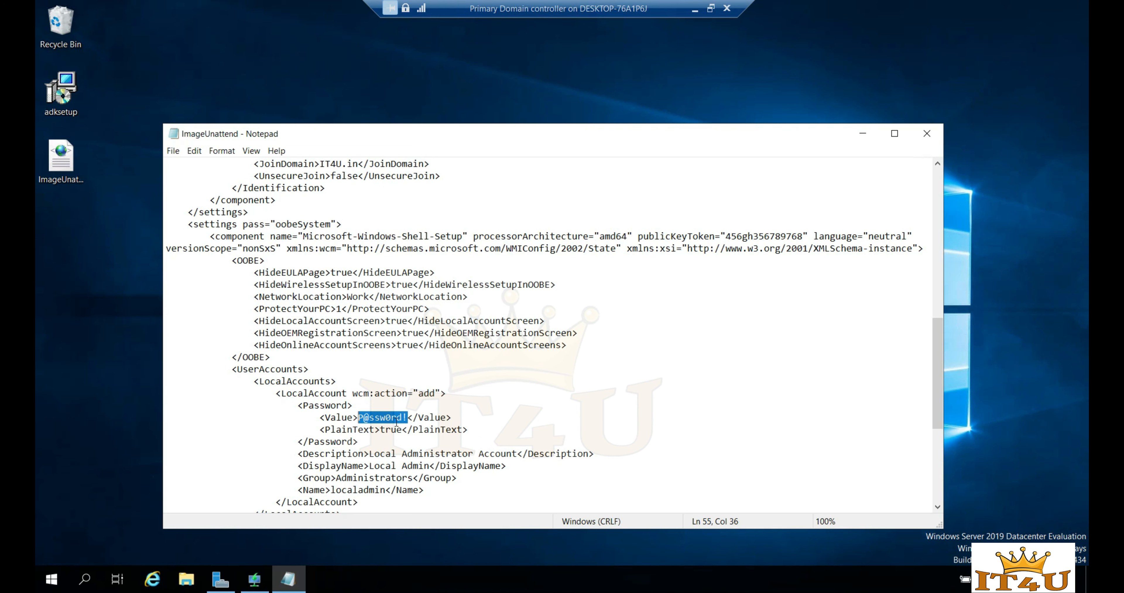
left_click_drag(370, 454, 517, 457)
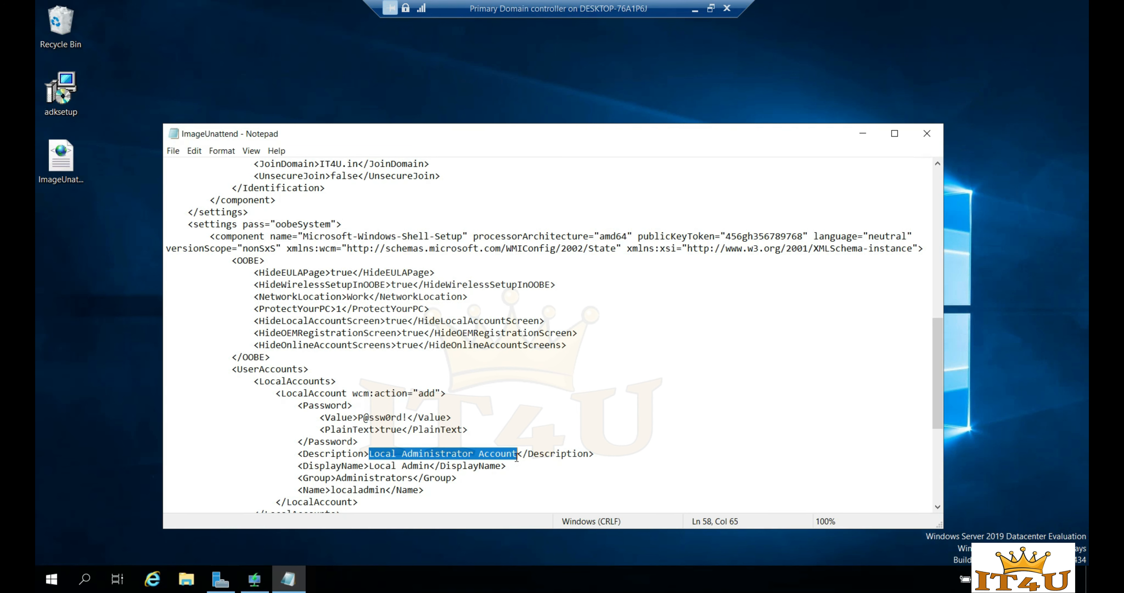
scroll(539, 432, "down", 2)
scroll(519, 408, "down", 1)
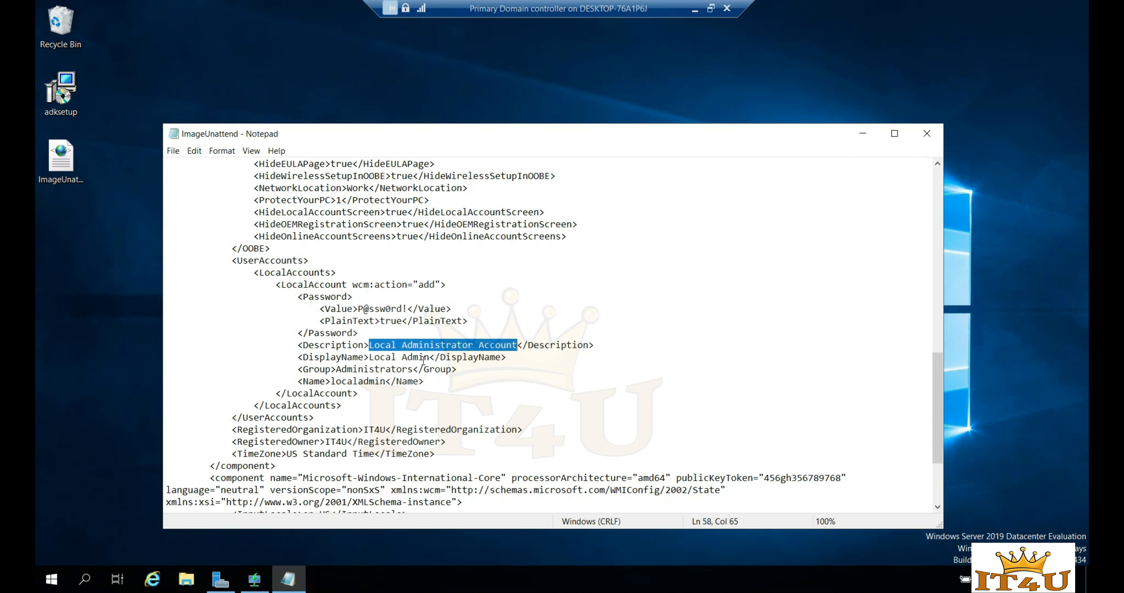
left_click_drag(430, 358, 368, 356)
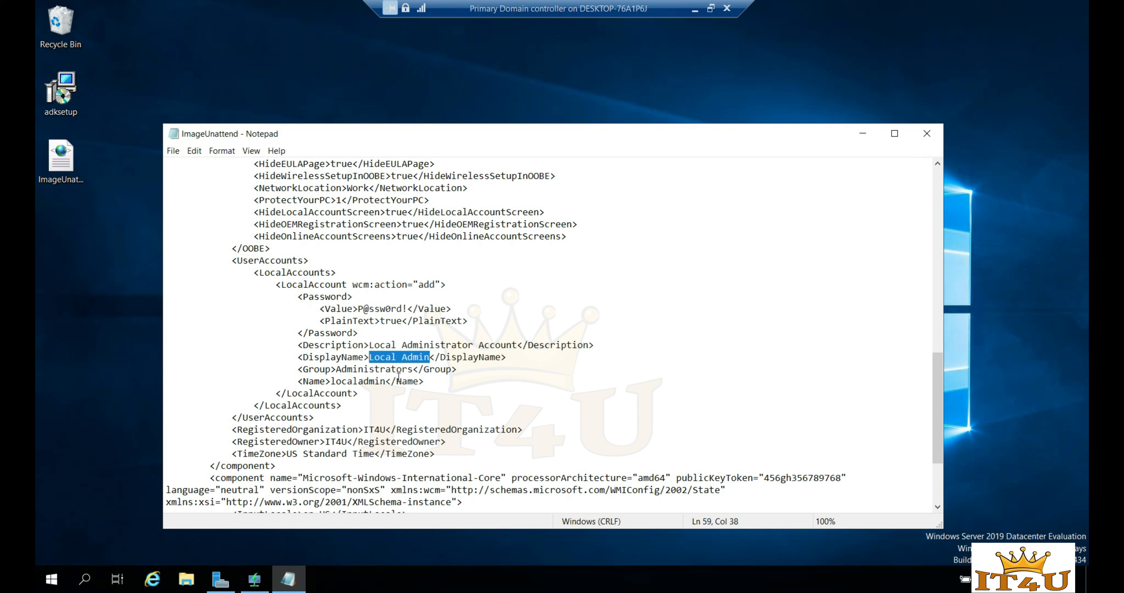
left_click(414, 370)
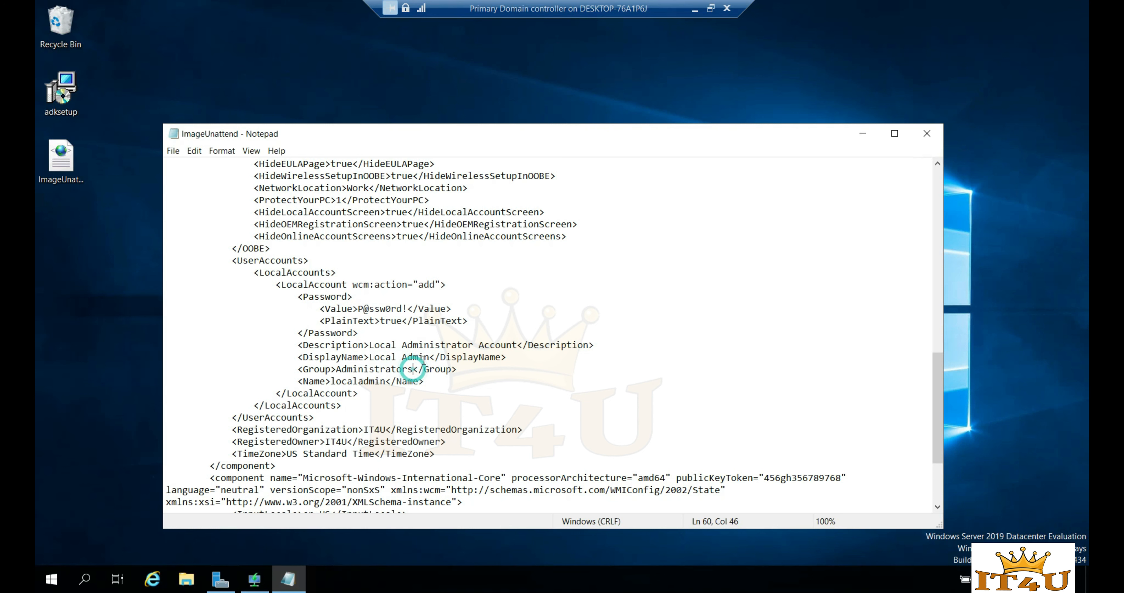
left_click_drag(431, 357, 336, 369)
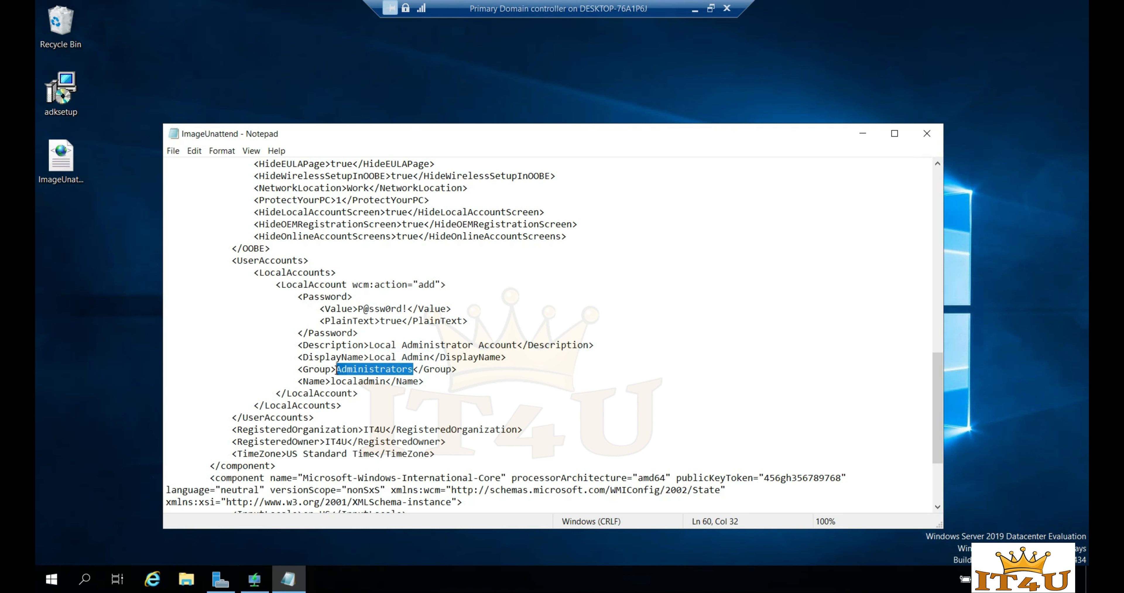
left_click(430, 358)
left_click_drag(431, 358, 338, 372)
left_click_drag(386, 382, 332, 382)
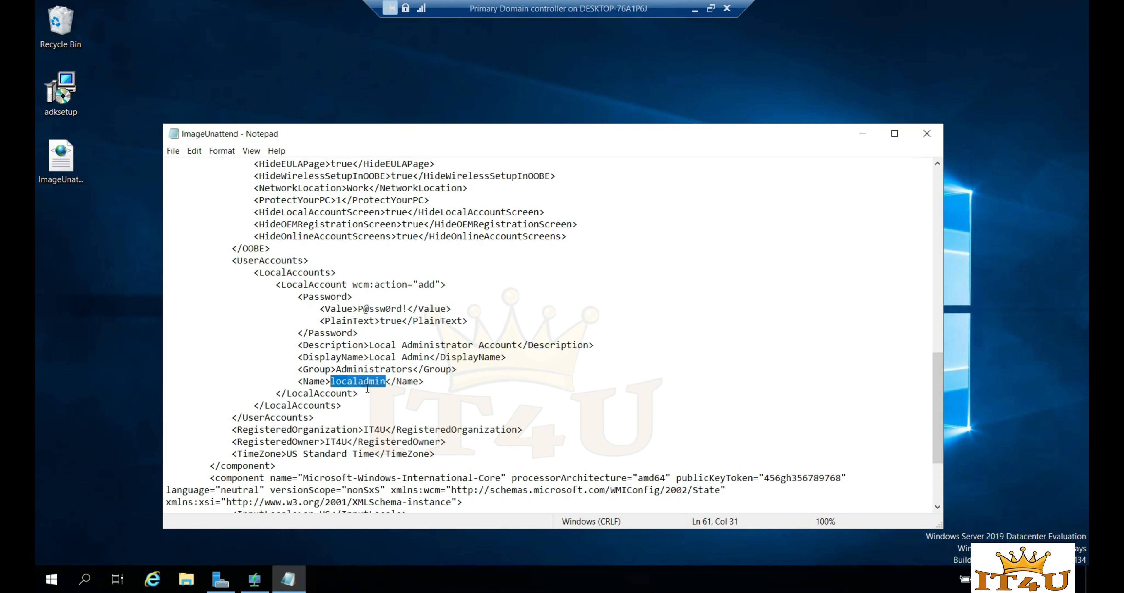
left_click(374, 402)
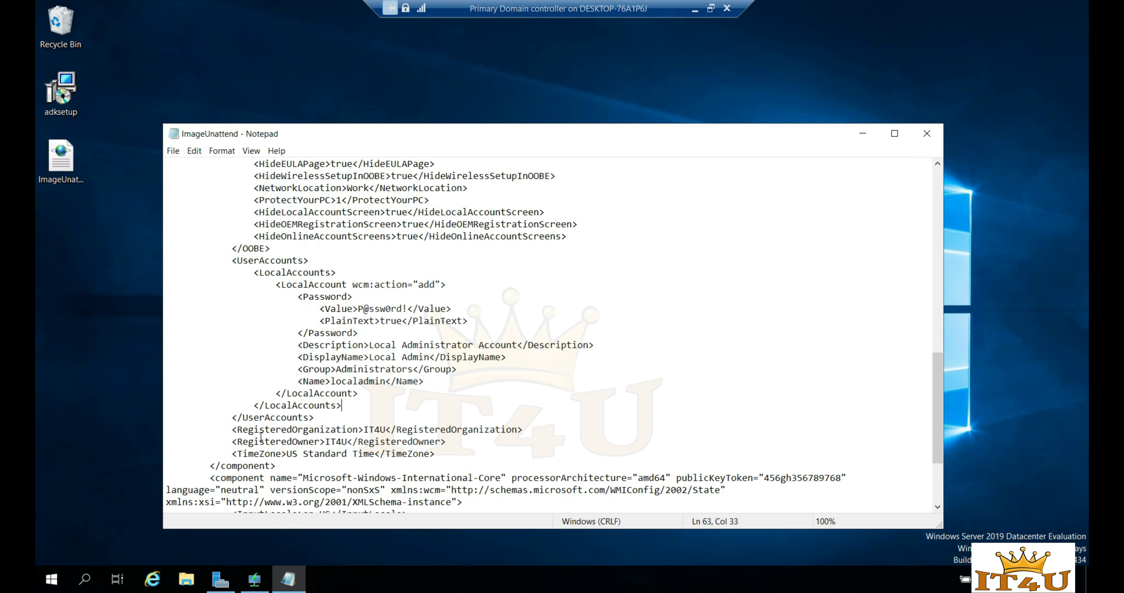
left_click_drag(241, 429, 330, 430)
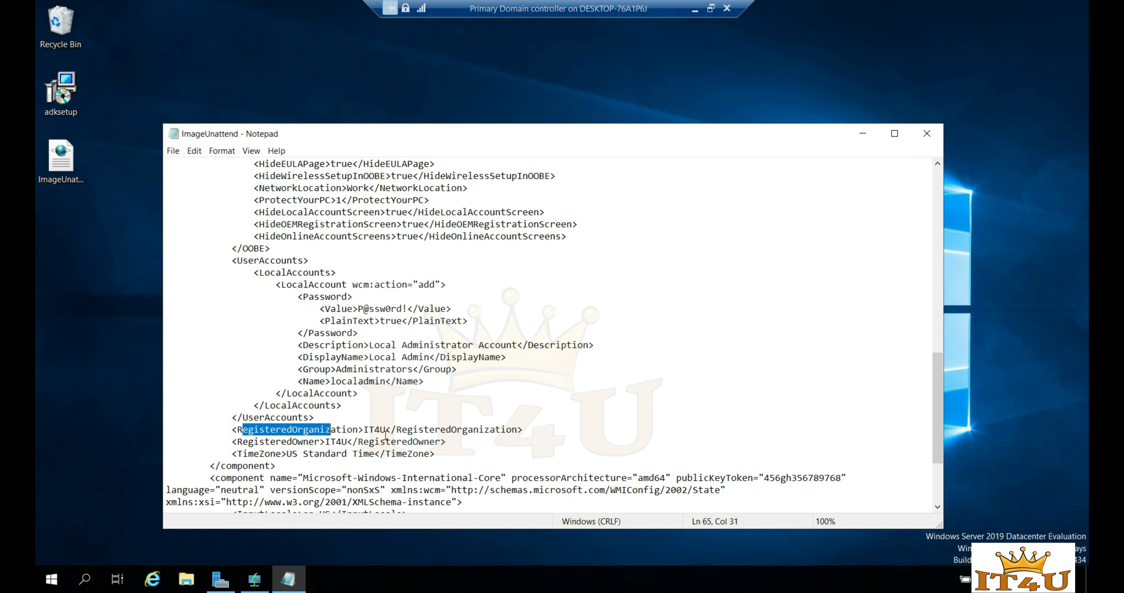
double_click(376, 430)
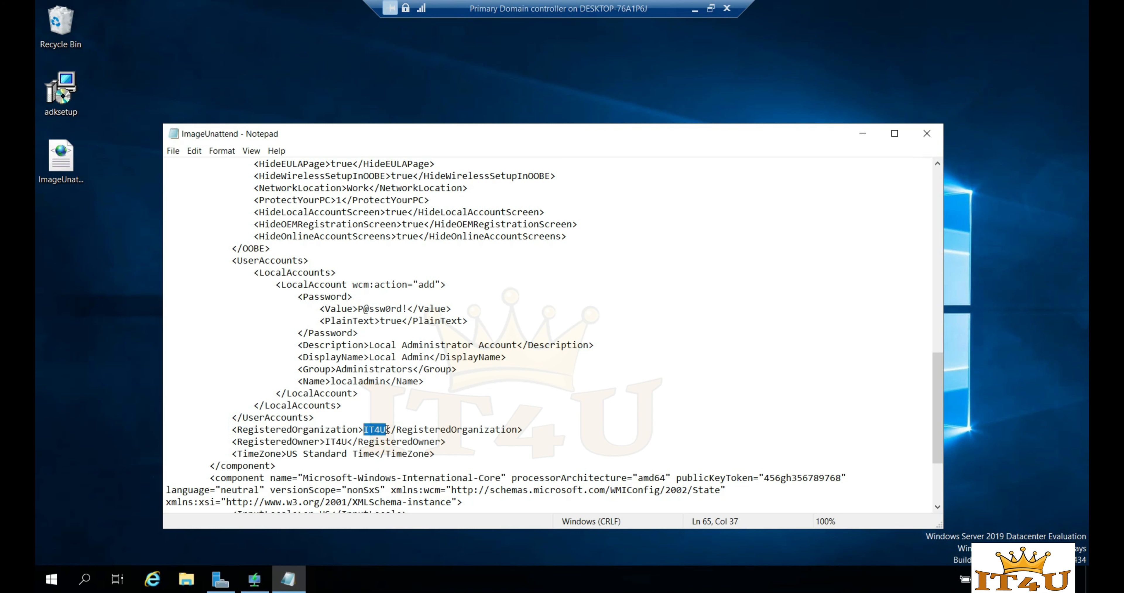
left_click(397, 416)
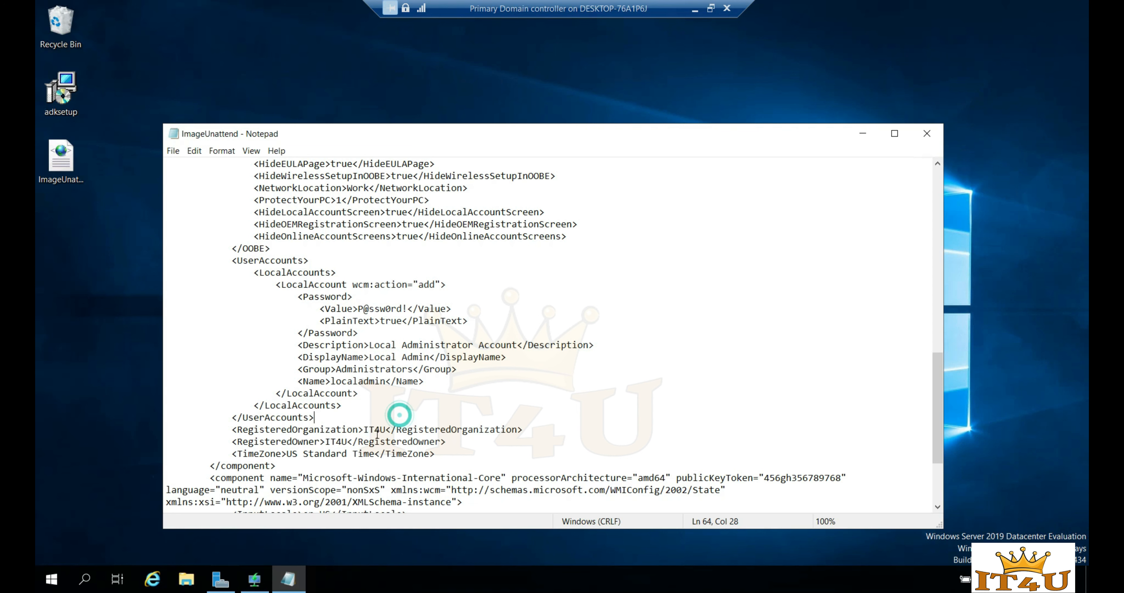
- Review the registered owner IT4U and the TimeZone value US Standard Time
scroll(387, 434, "down", 1)
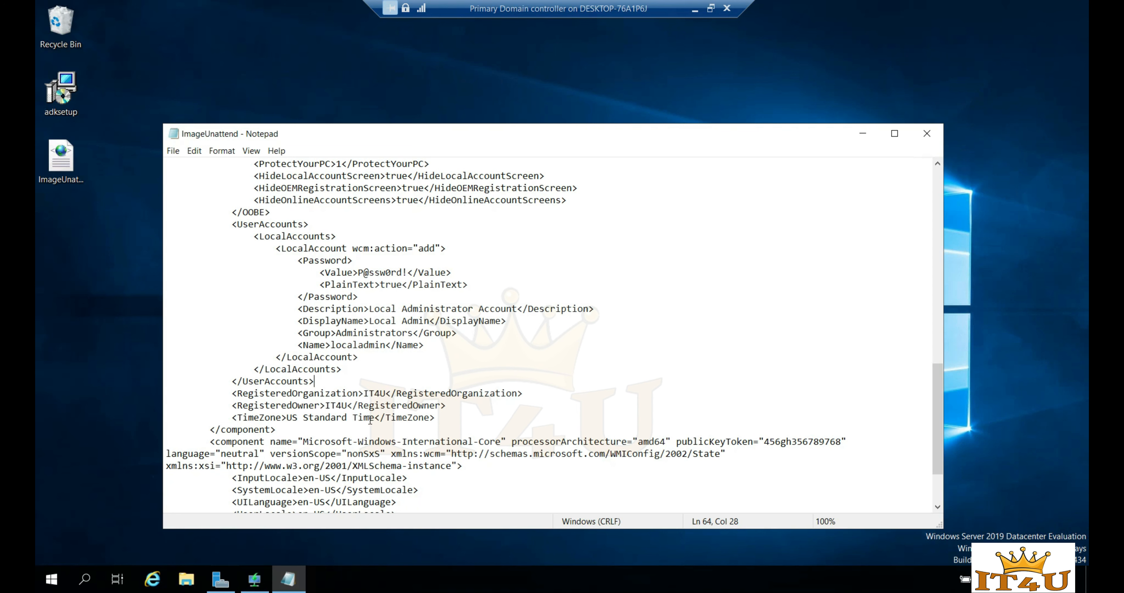
double_click(336, 406)
left_click_drag(230, 418, 454, 418)
left_click(456, 418)
left_click_drag(375, 418, 287, 417)
left_click(342, 430)
left_click_drag(375, 418, 288, 420)
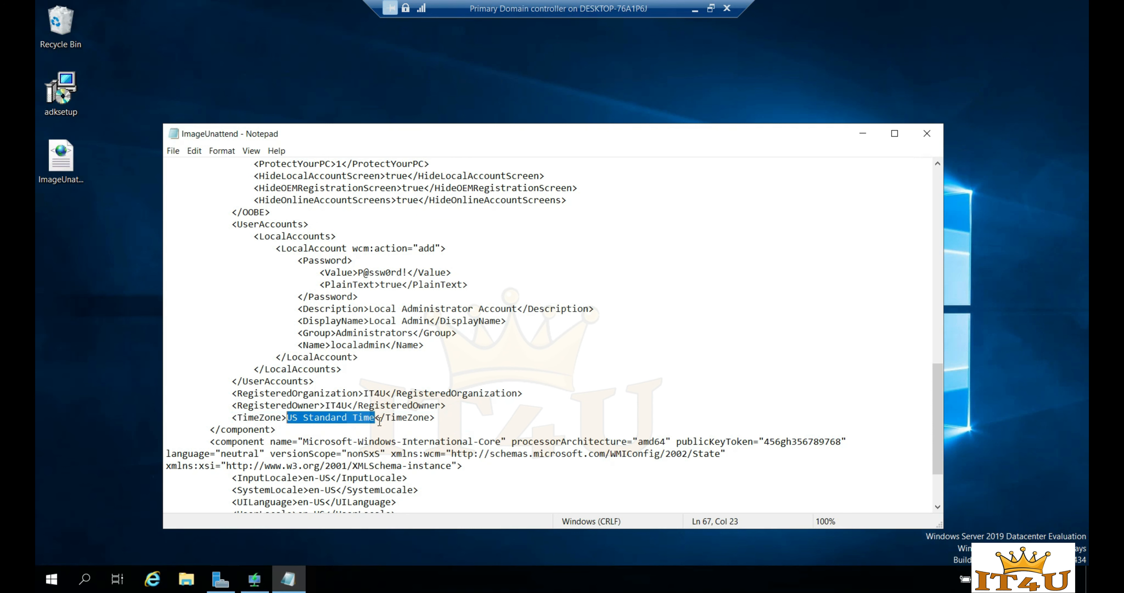
- Look over the remaining XML, then close Notepad and save ImageUnattend
scroll(380, 422, "down", 1)
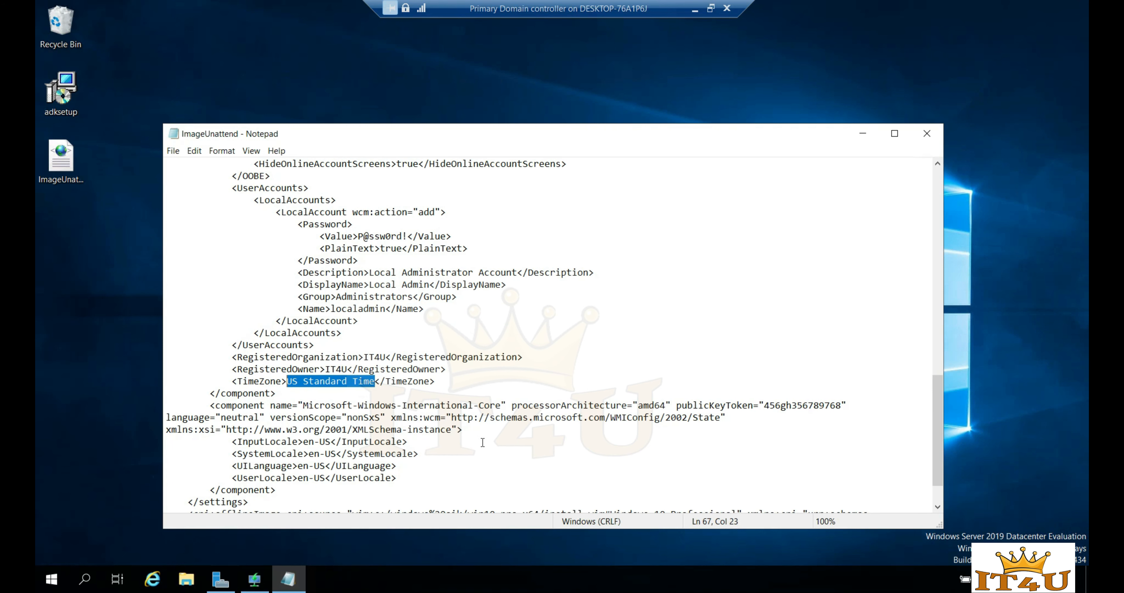
scroll(483, 442, "down", 2)
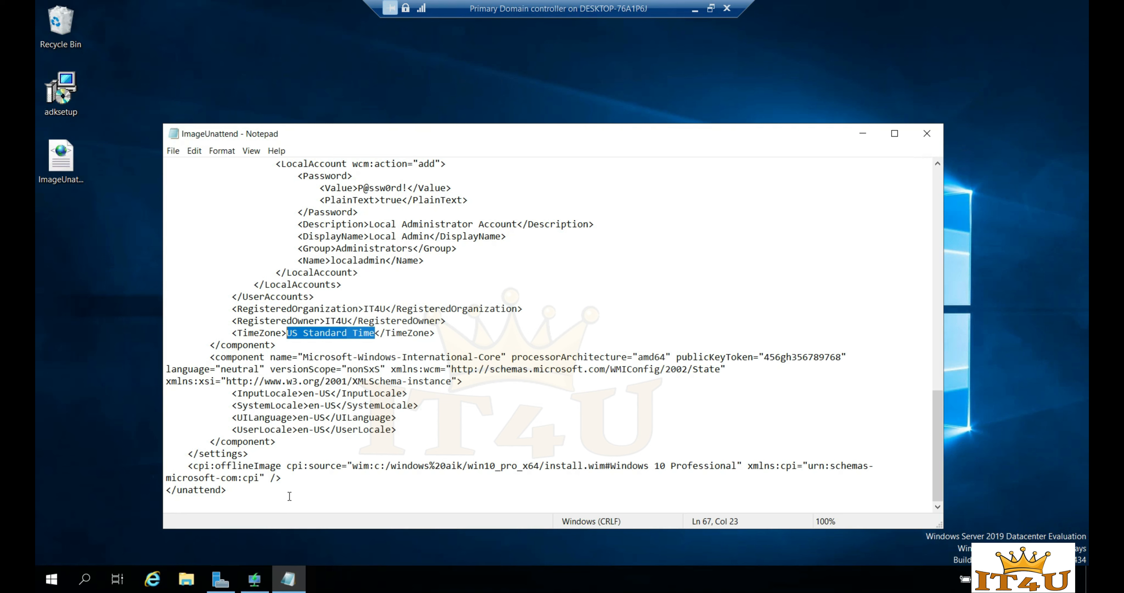
left_click_drag(262, 493, 164, 150)
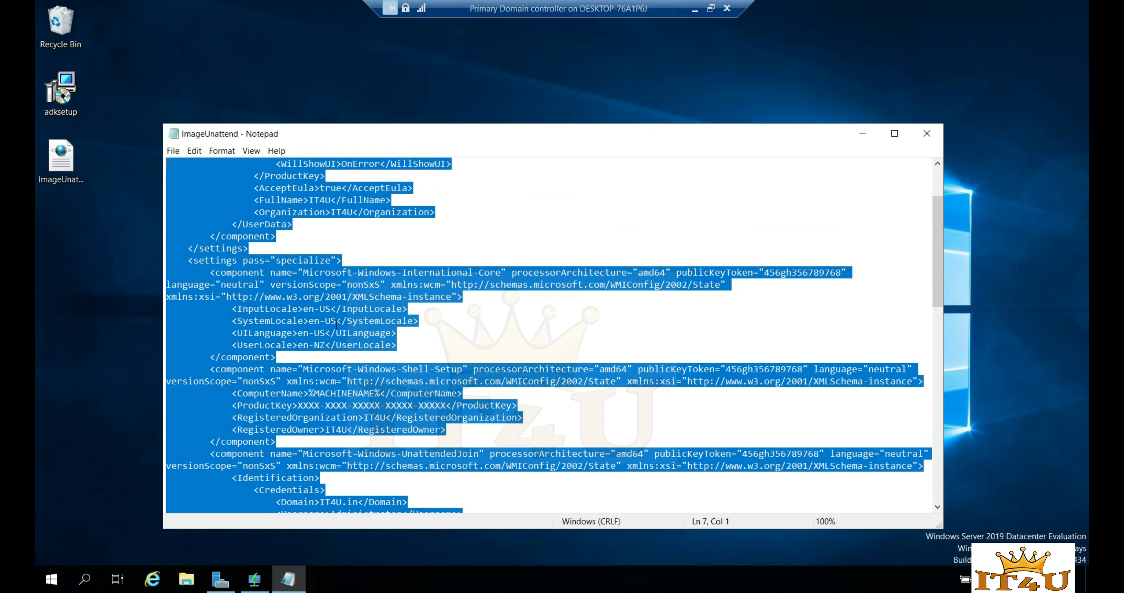
left_click(356, 261)
scroll(362, 244, "up", 3)
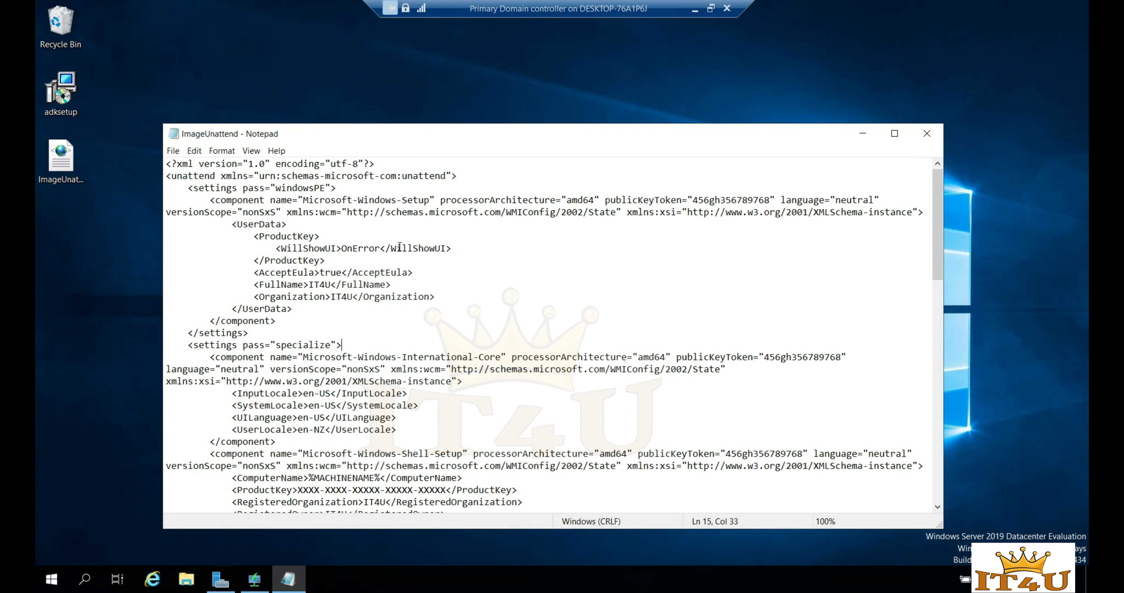
left_click(927, 134)
left_click(513, 300)
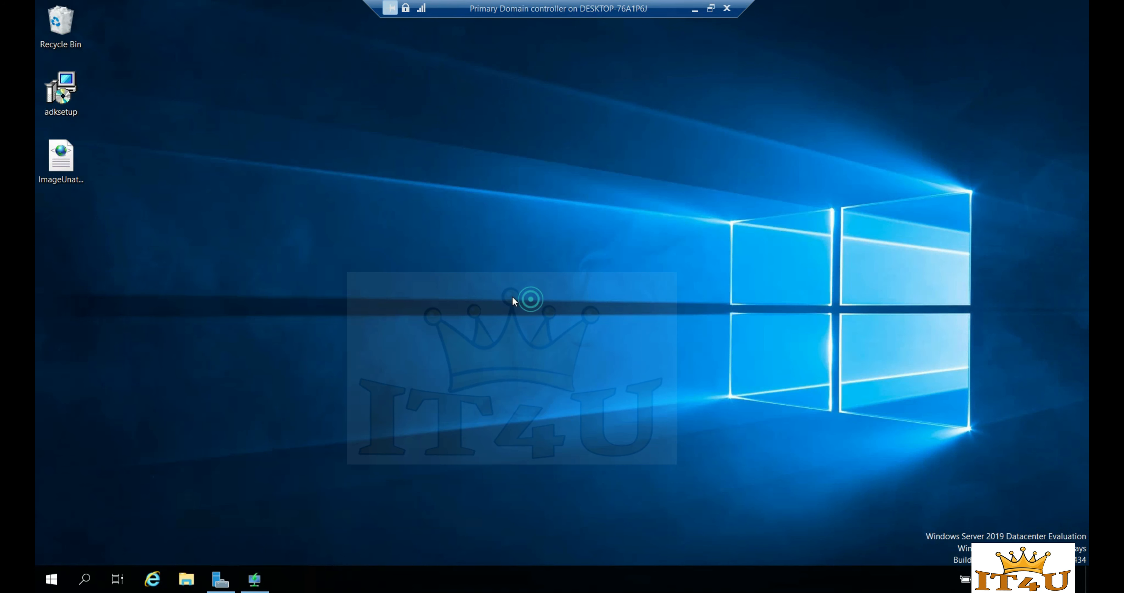
- Copy the desktop ImageUnattend file into C:\RemoteInstall\WdsClientUnattend and close Explorer
right_click(68, 166)
left_click(97, 191)
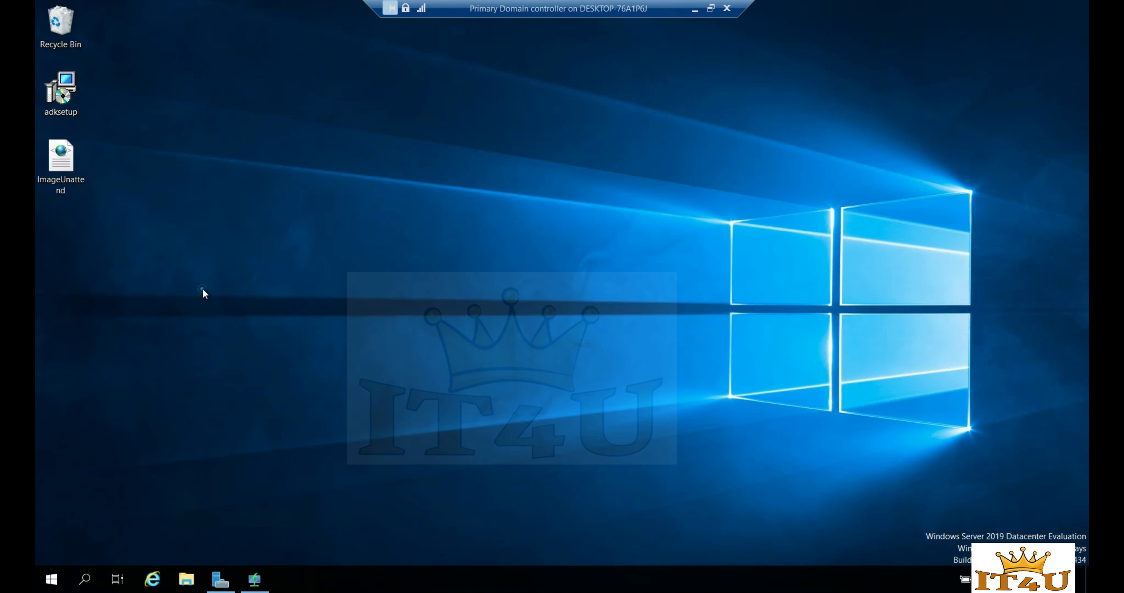
left_click(187, 579)
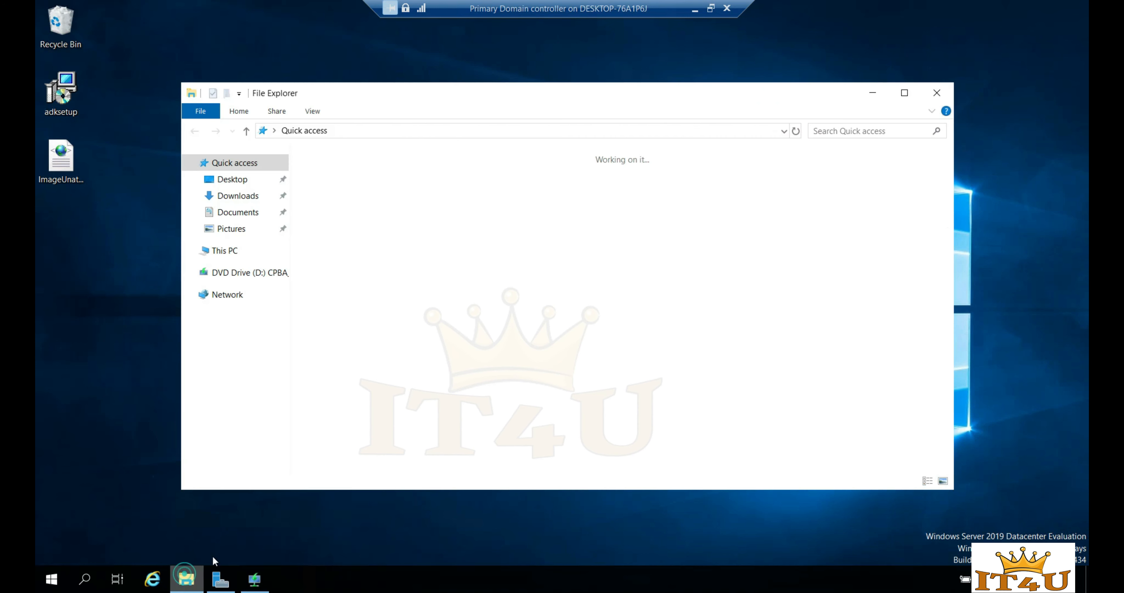
left_click(226, 251)
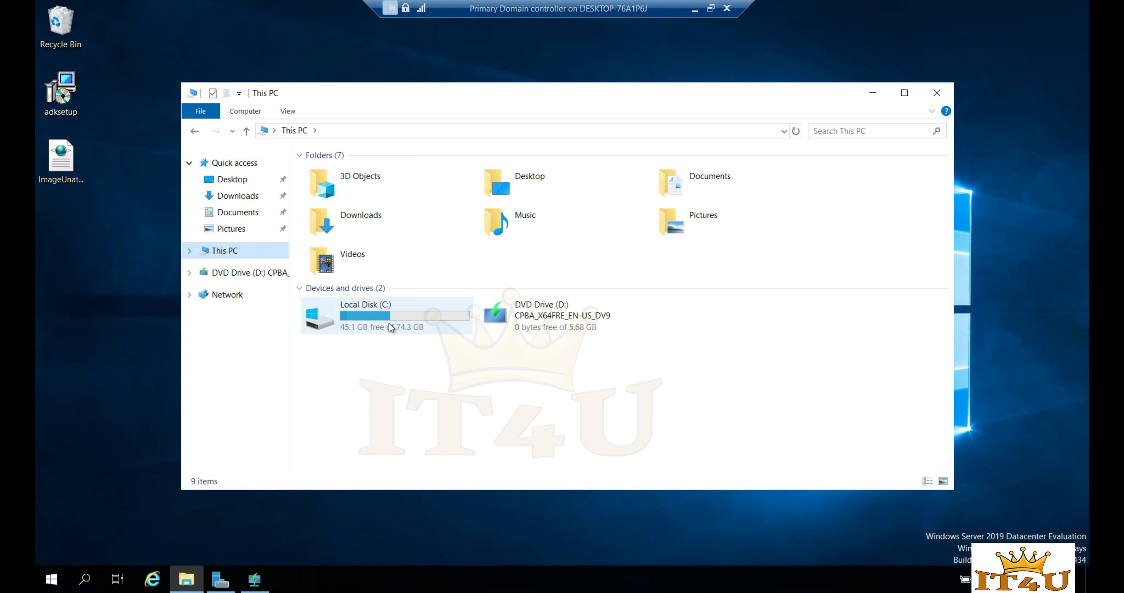
double_click(390, 327)
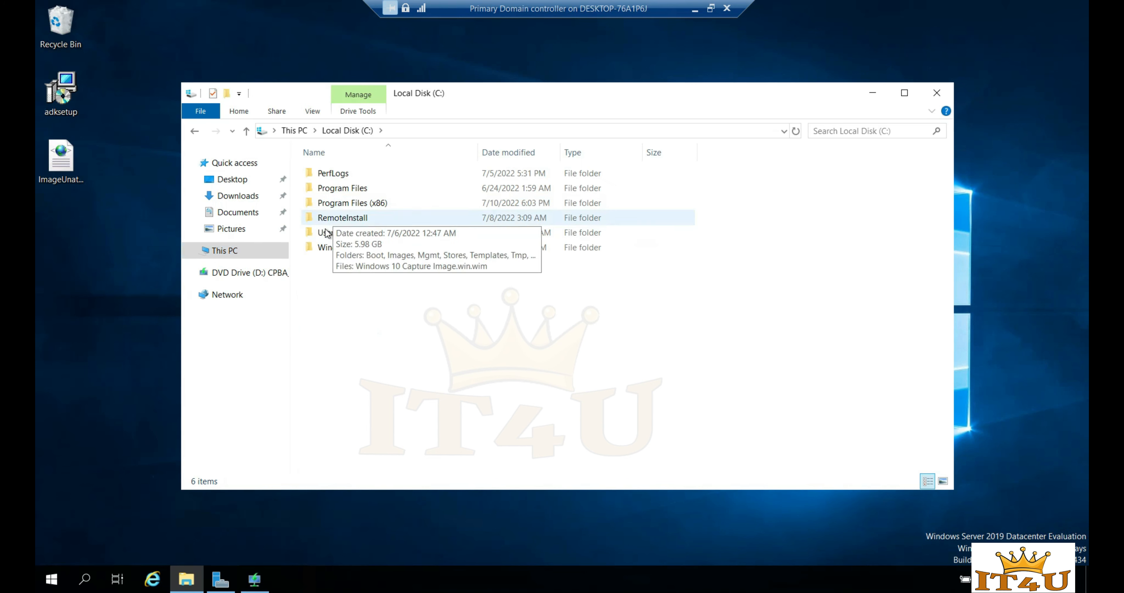
double_click(345, 218)
left_click(247, 131)
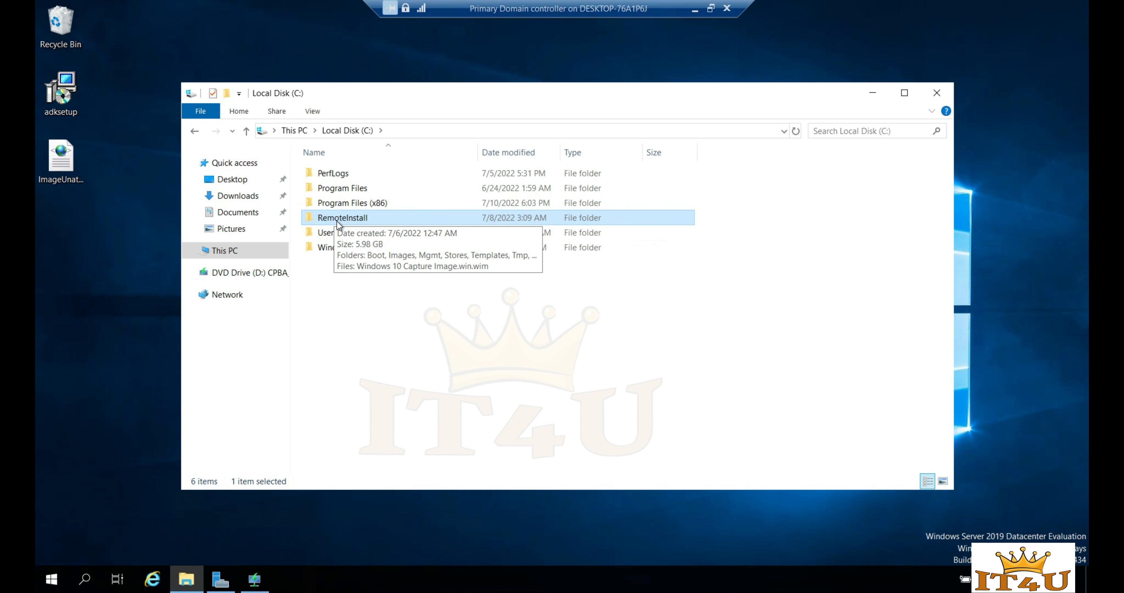
double_click(354, 220)
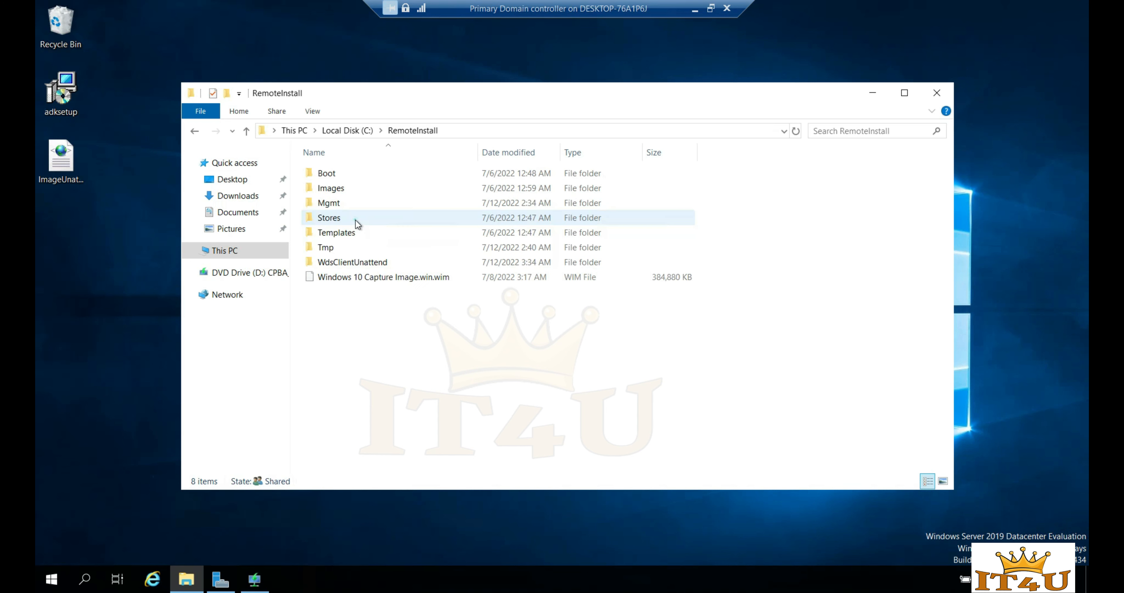
left_click(327, 266)
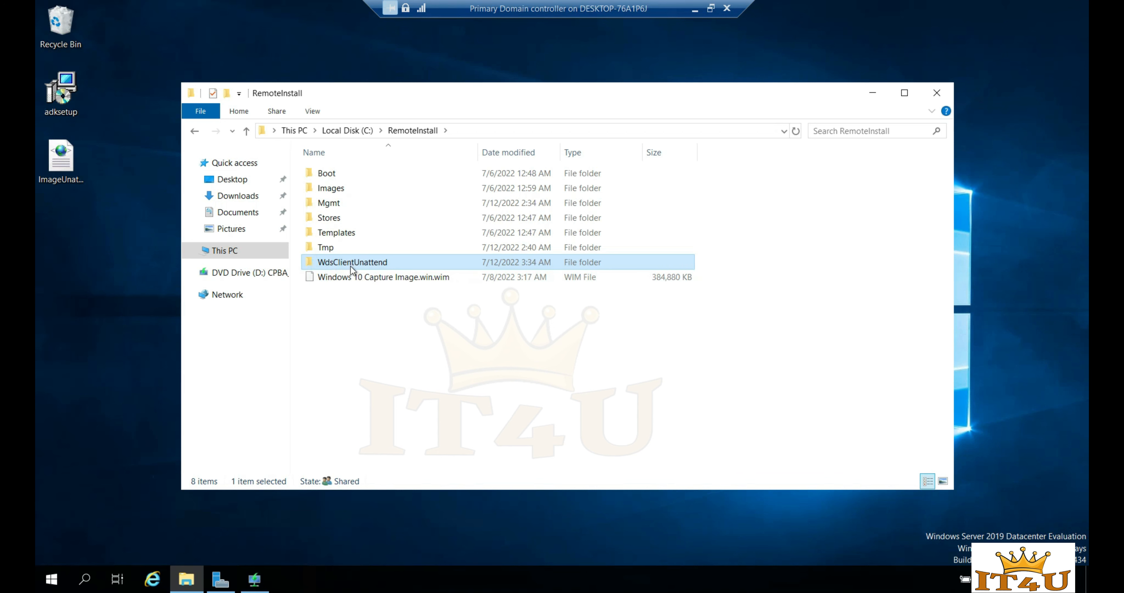
double_click(360, 267)
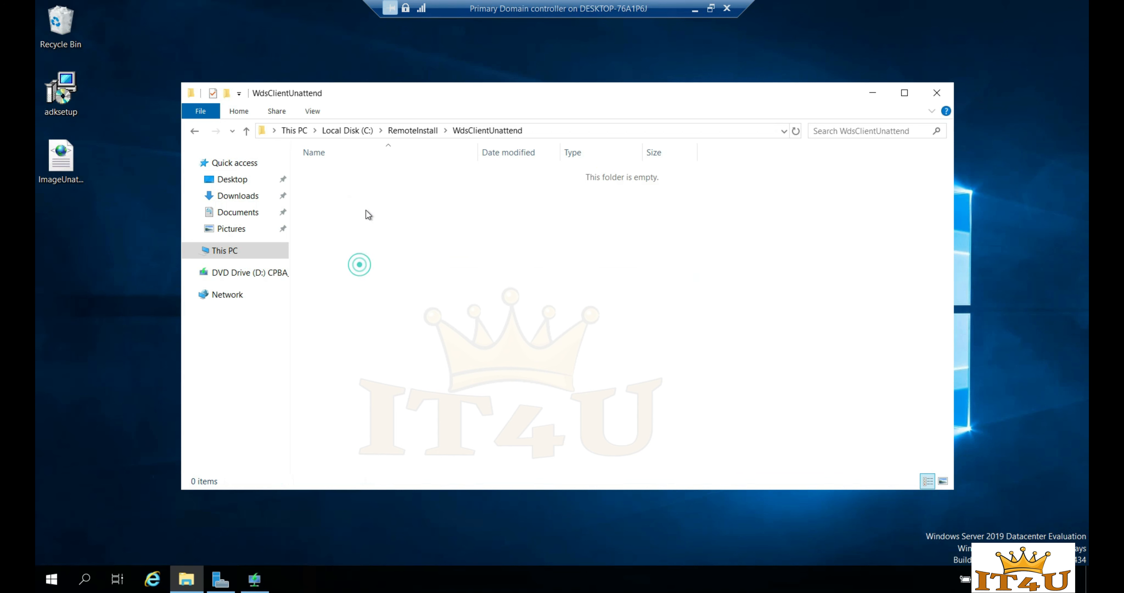
right_click(379, 192)
left_click(417, 290)
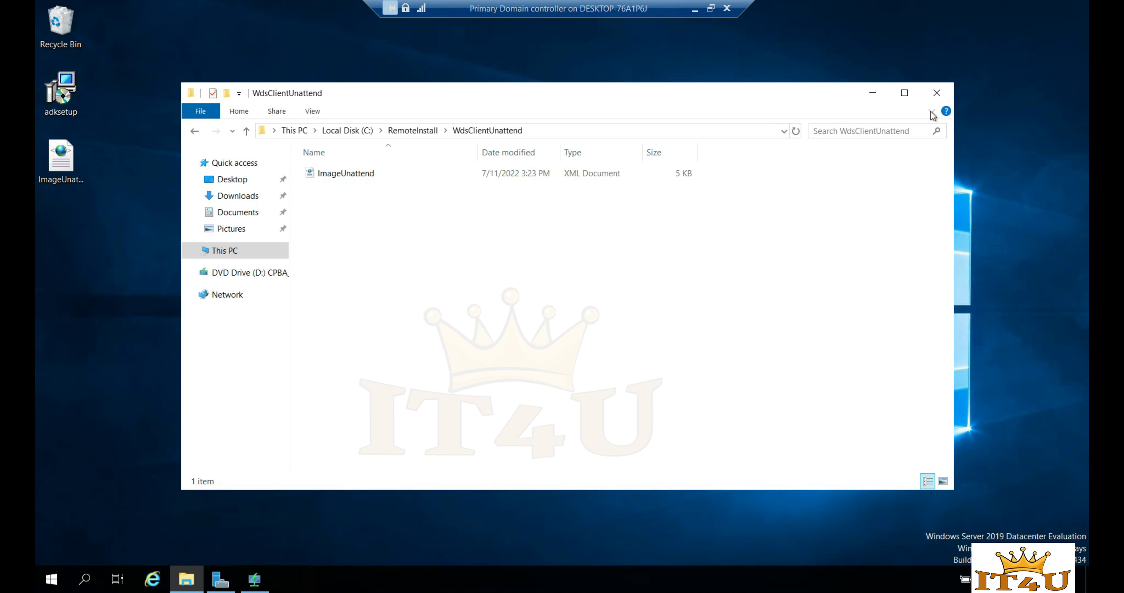
left_click(938, 95)
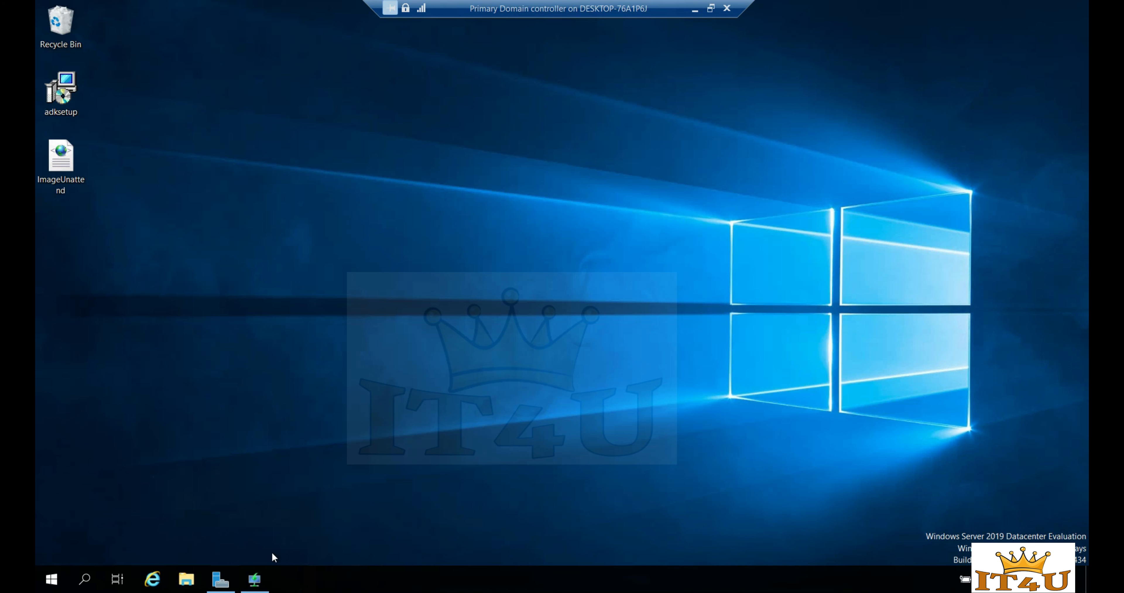
- In IT4UDC01.IT4U.in properties, apply 'Require administrator approval for unknown computers' on PXE Response
left_click(256, 581)
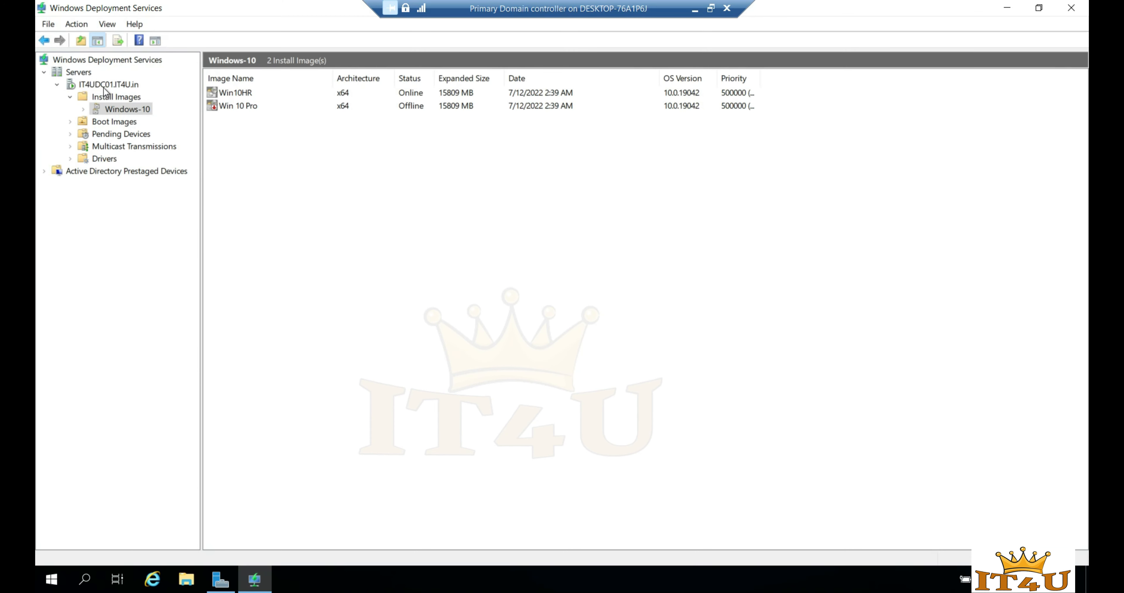
left_click(119, 85)
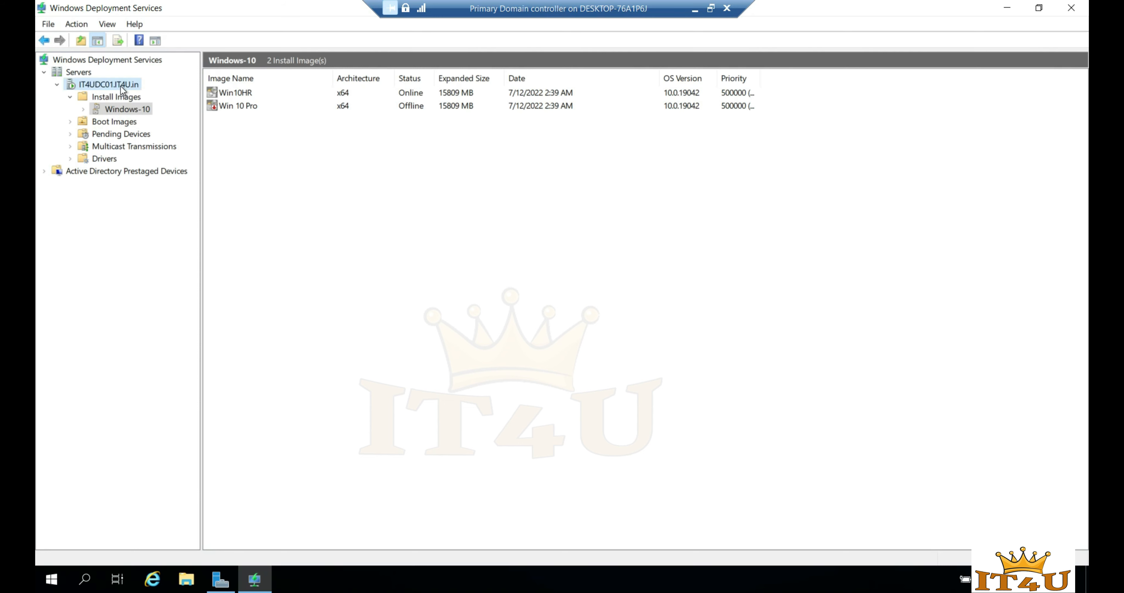
right_click(117, 84)
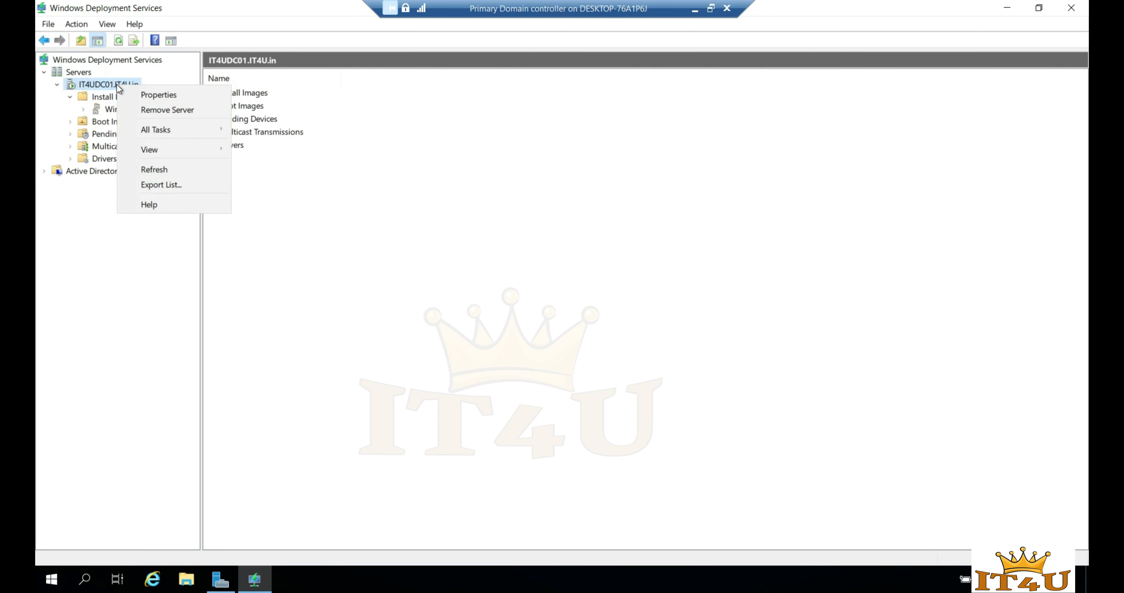
left_click(144, 94)
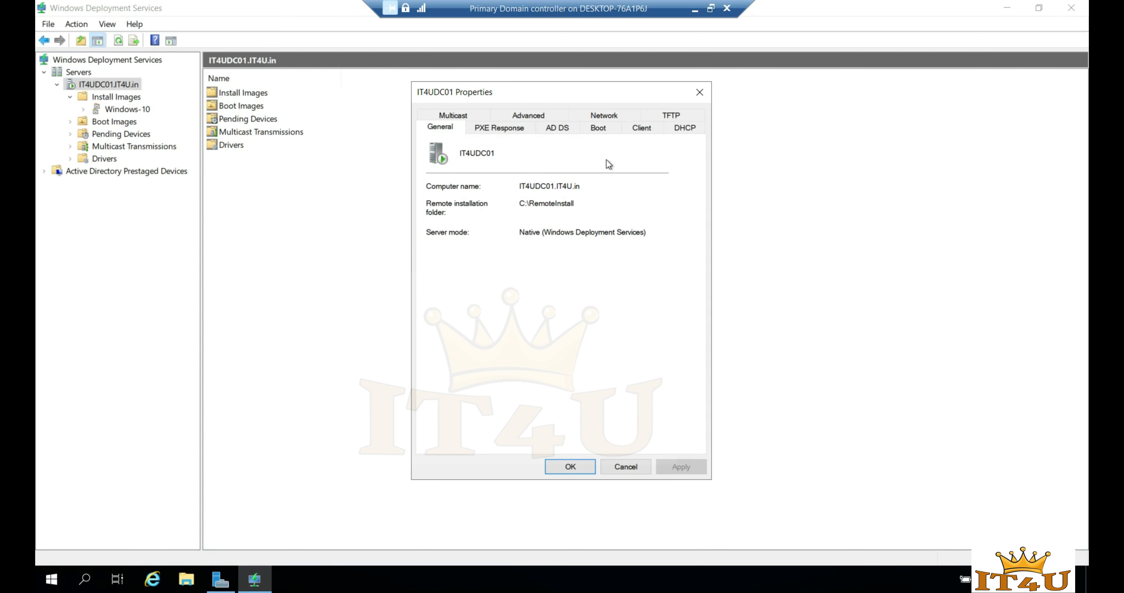
left_click(502, 130)
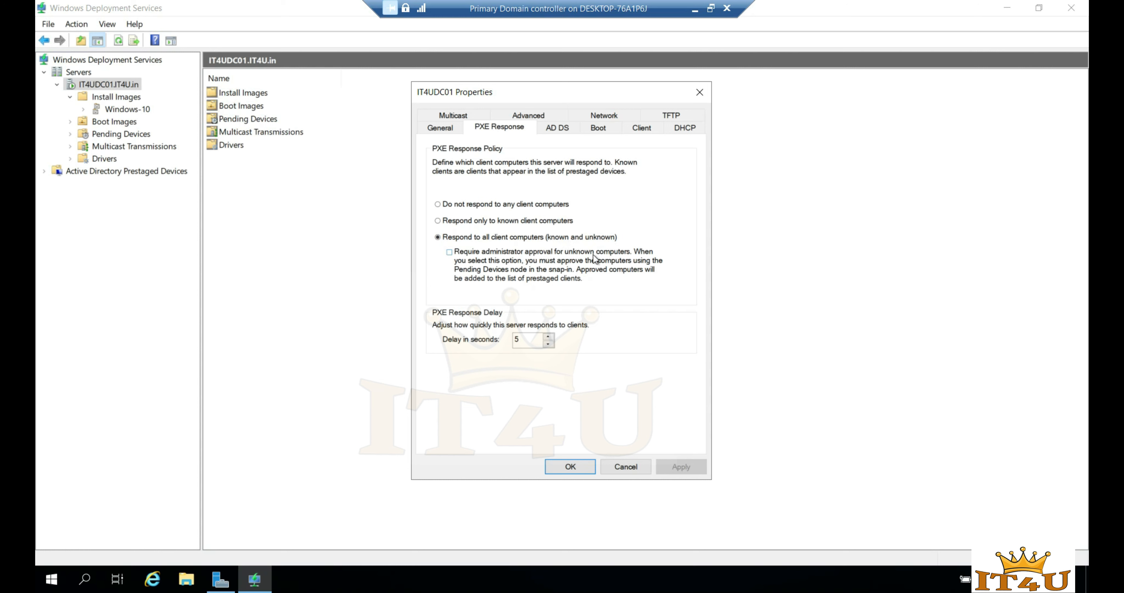
left_click(450, 253)
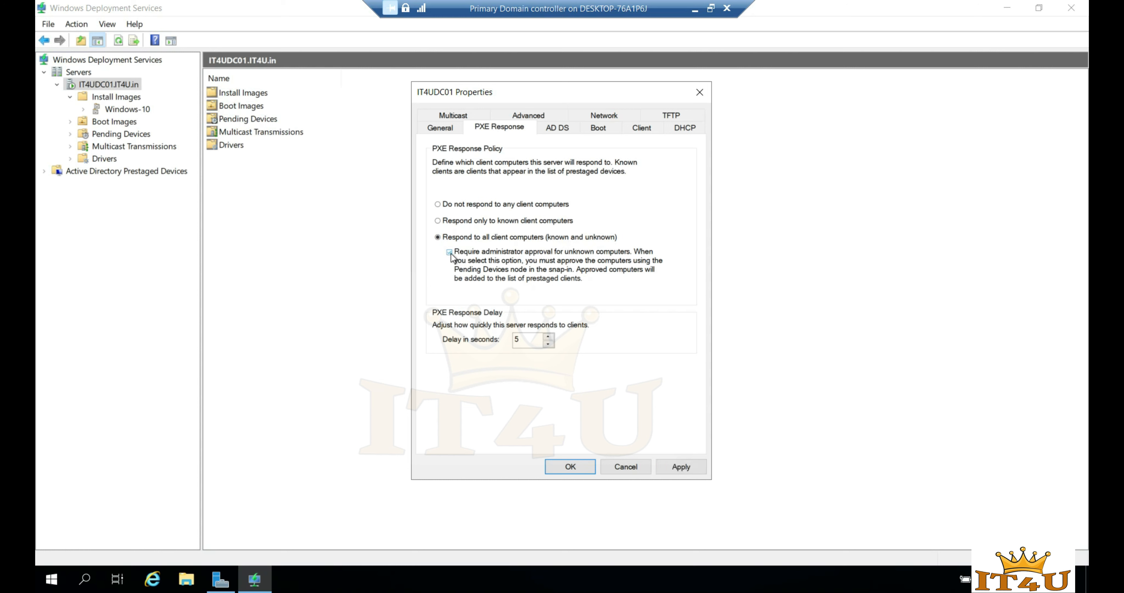
left_click(681, 467)
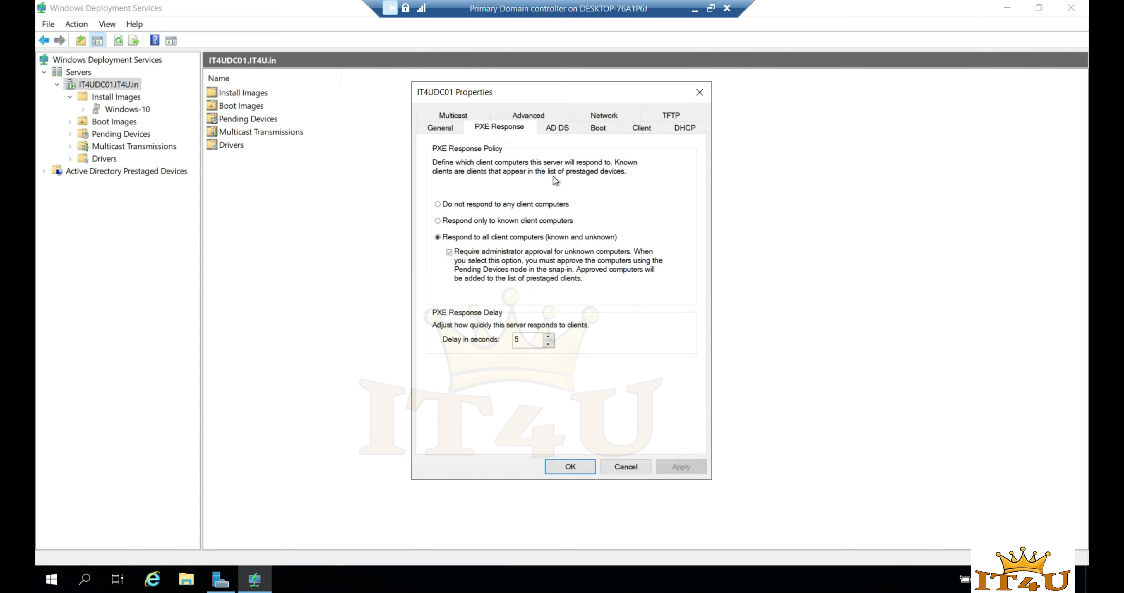
left_click(562, 130)
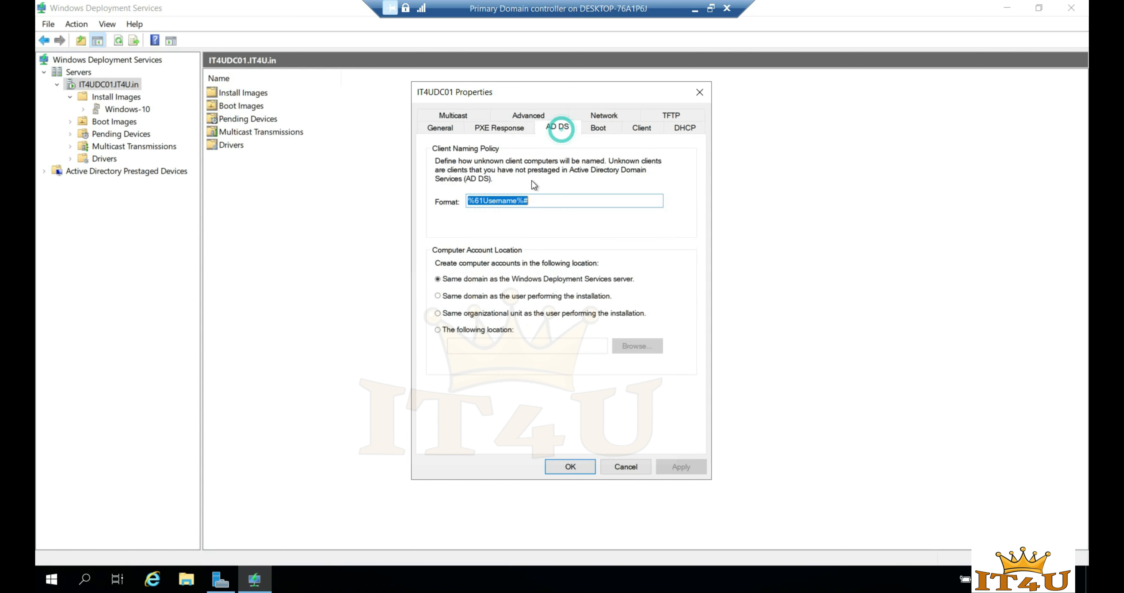
- Choose a specific location for new computer accounts and browse into the IT4U OU
left_click(438, 330)
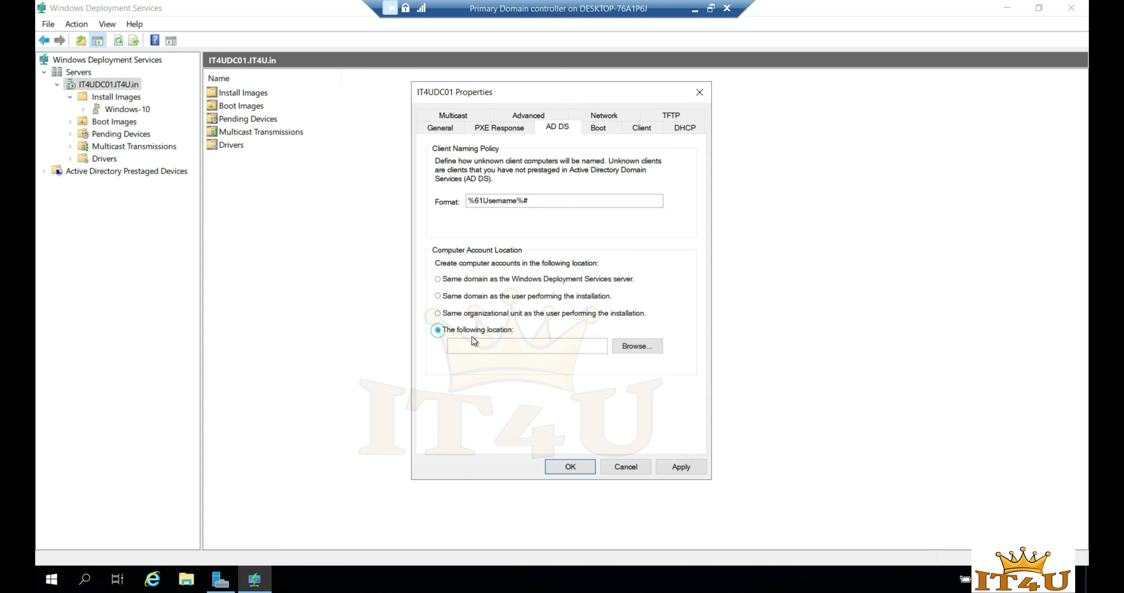
left_click(642, 346)
left_click(468, 230)
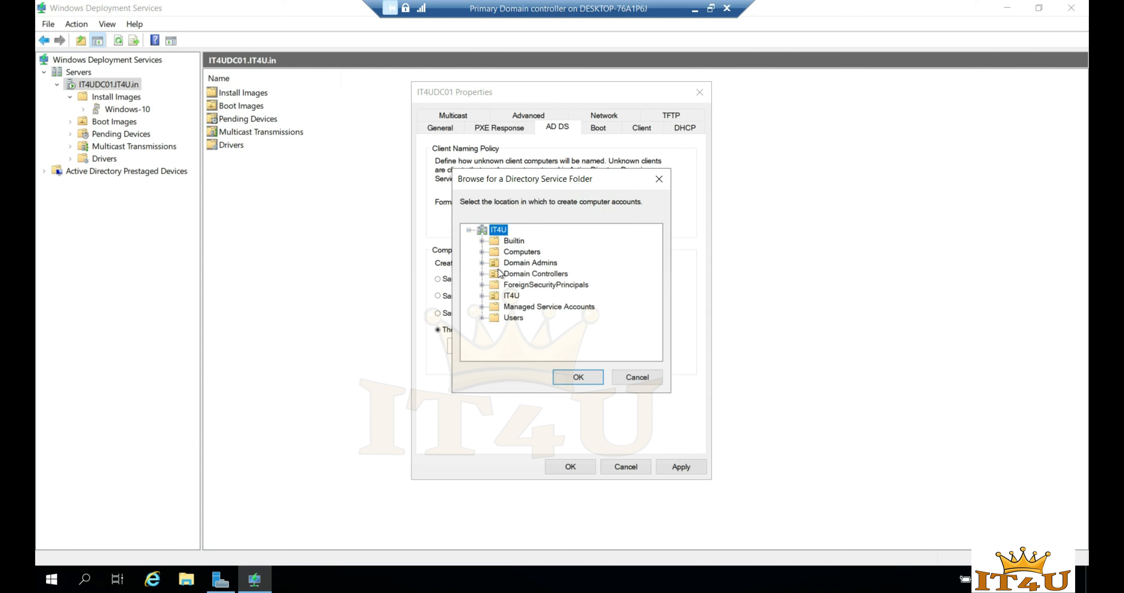
left_click(482, 296)
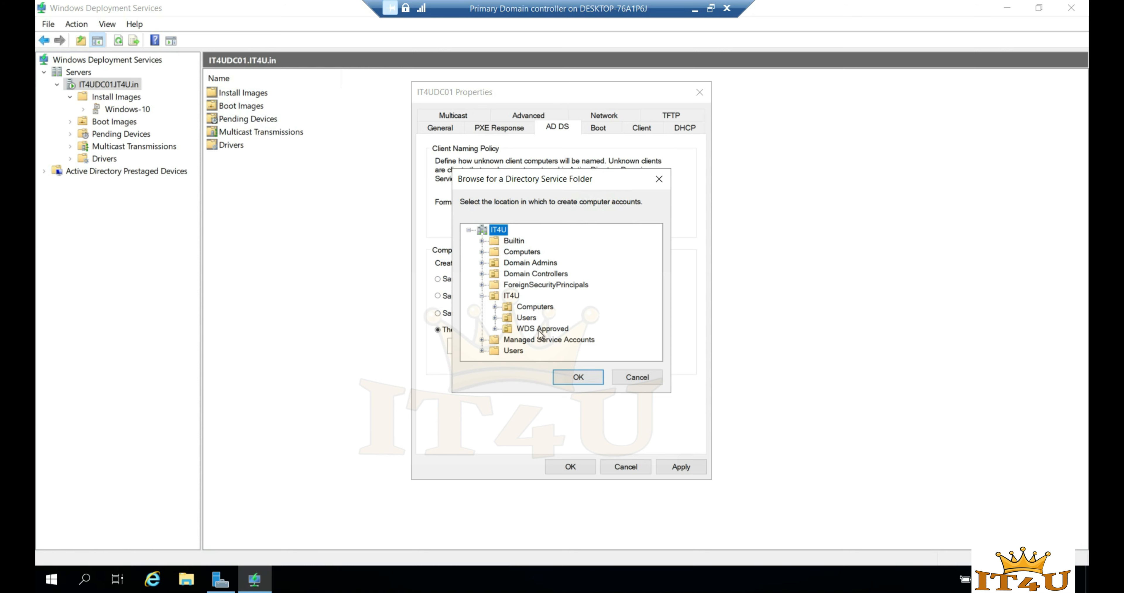
- Check what the WDS Approved OU contains in Active Directory Users and Computers (dsa.msc)
key("super+r")
type("dsa.msc")
key("Return")
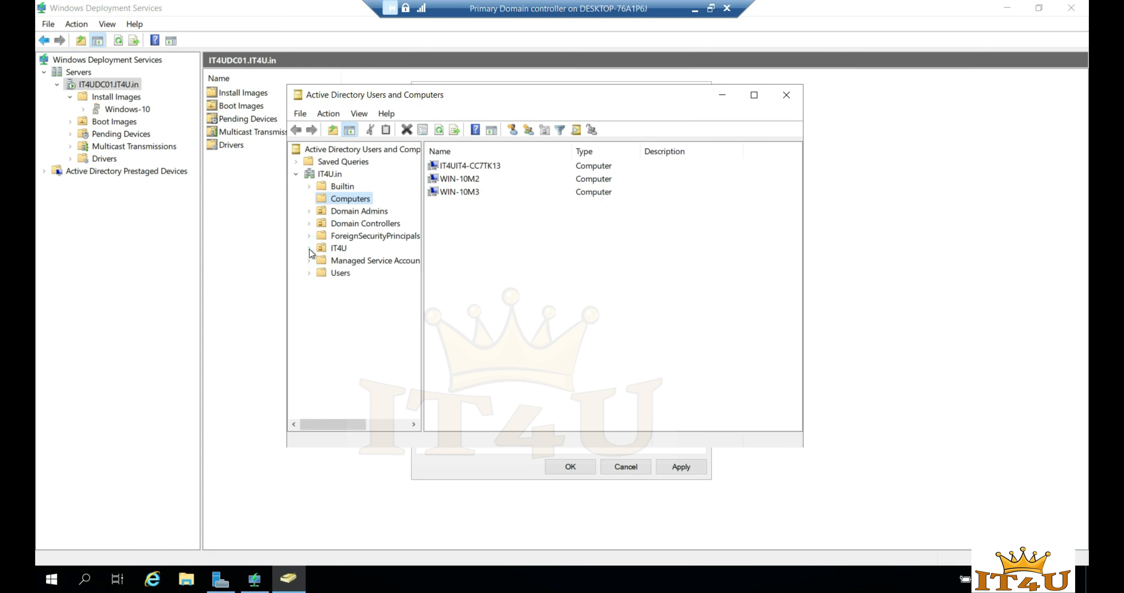
left_click(309, 248)
left_click(350, 286)
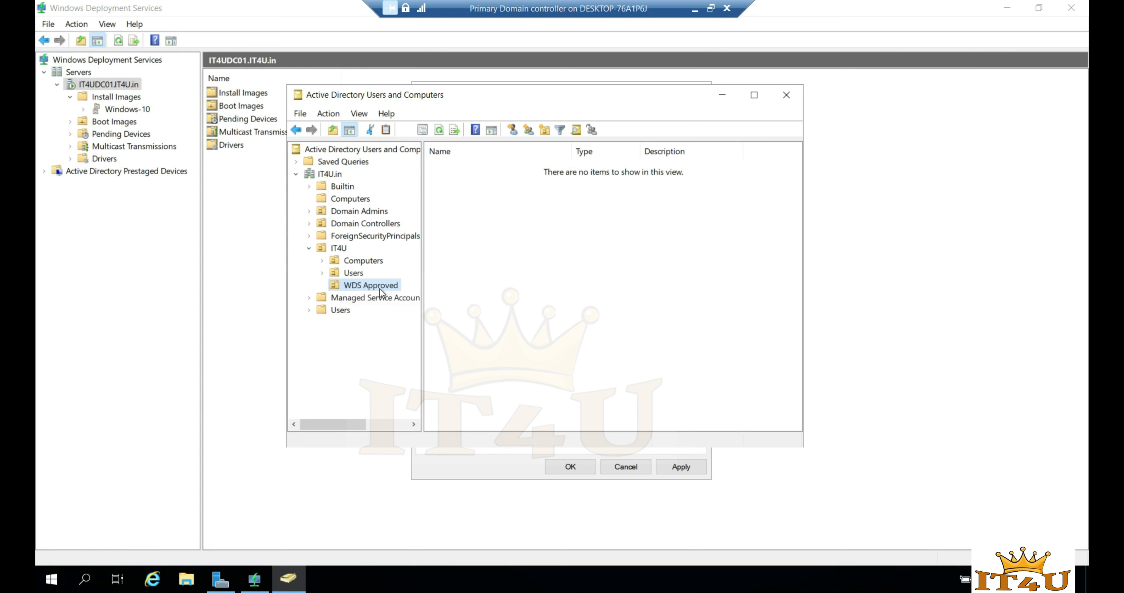
left_click(786, 94)
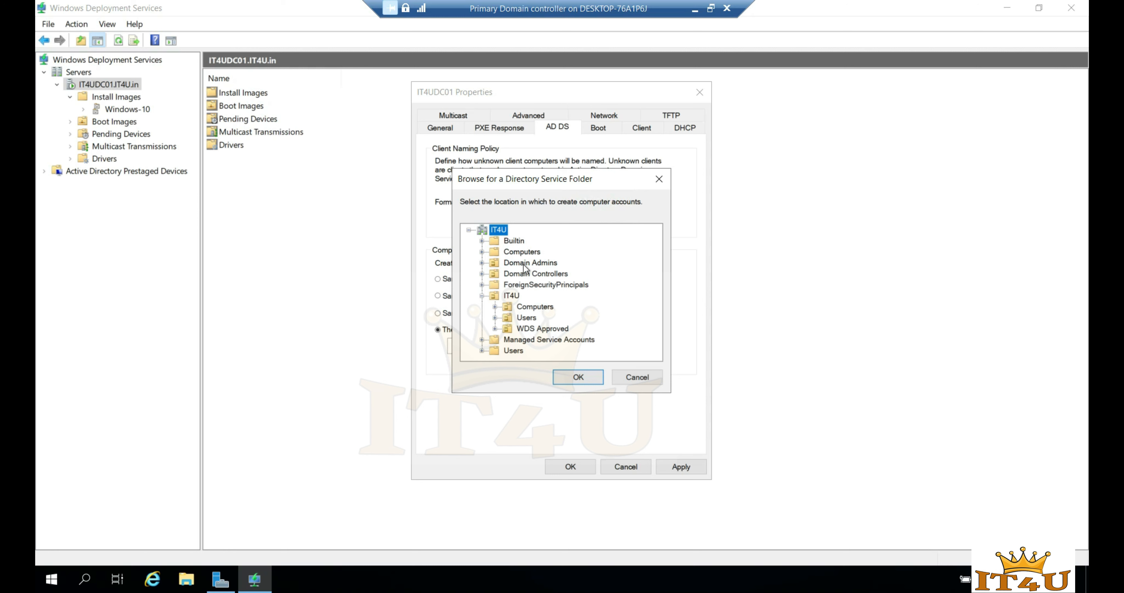
- Apply IT4U.in/IT4U/WDS Approved as the computer account location and show the Boot settings
left_click(529, 330)
left_click(579, 377)
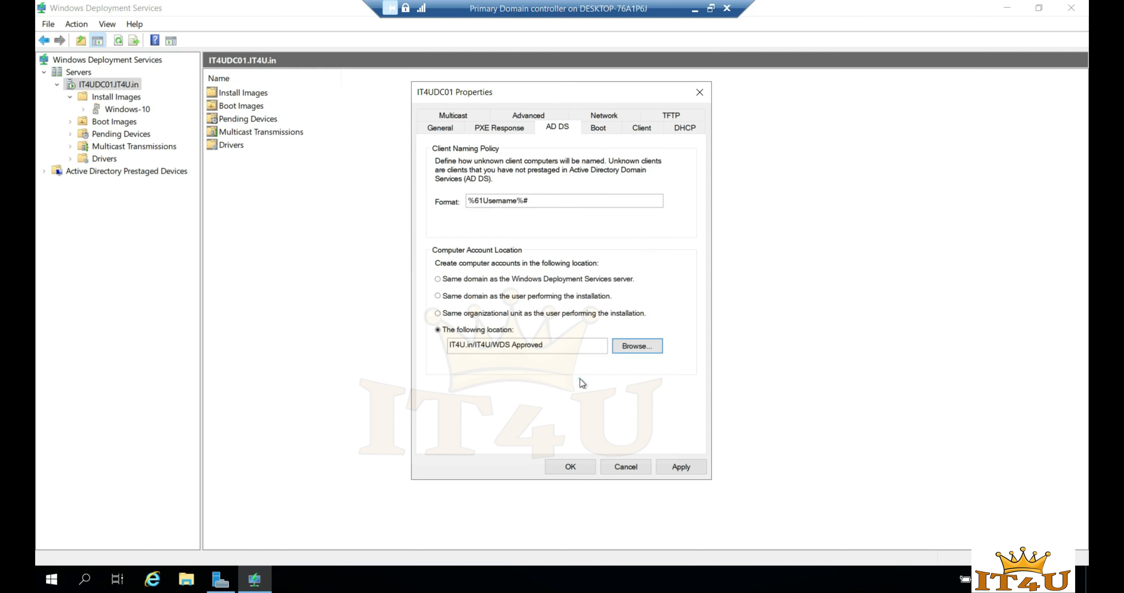
double_click(556, 350)
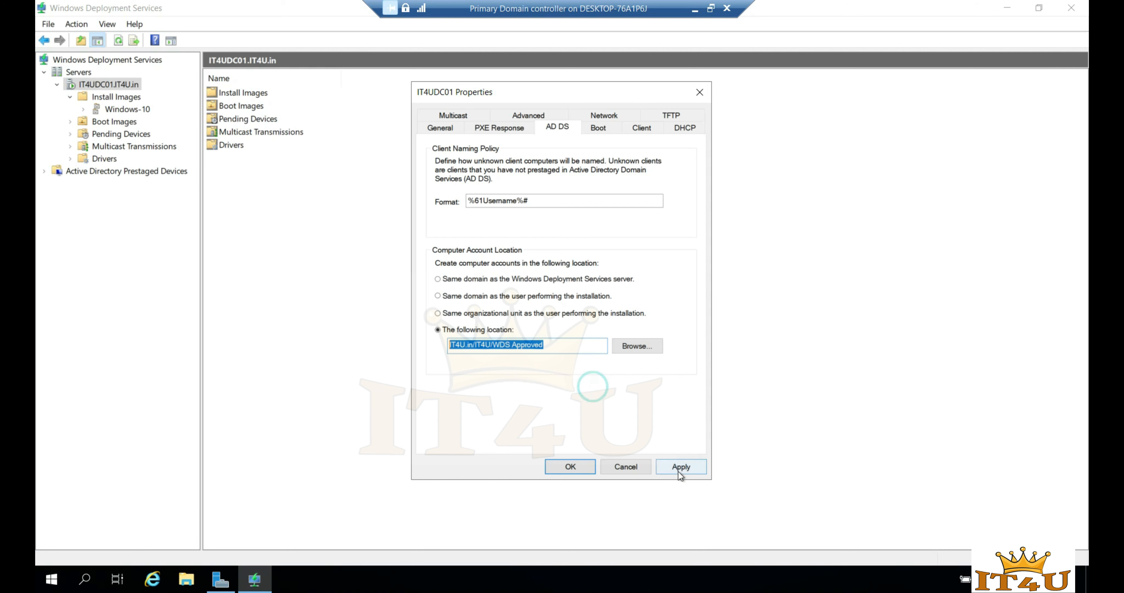
left_click(687, 467)
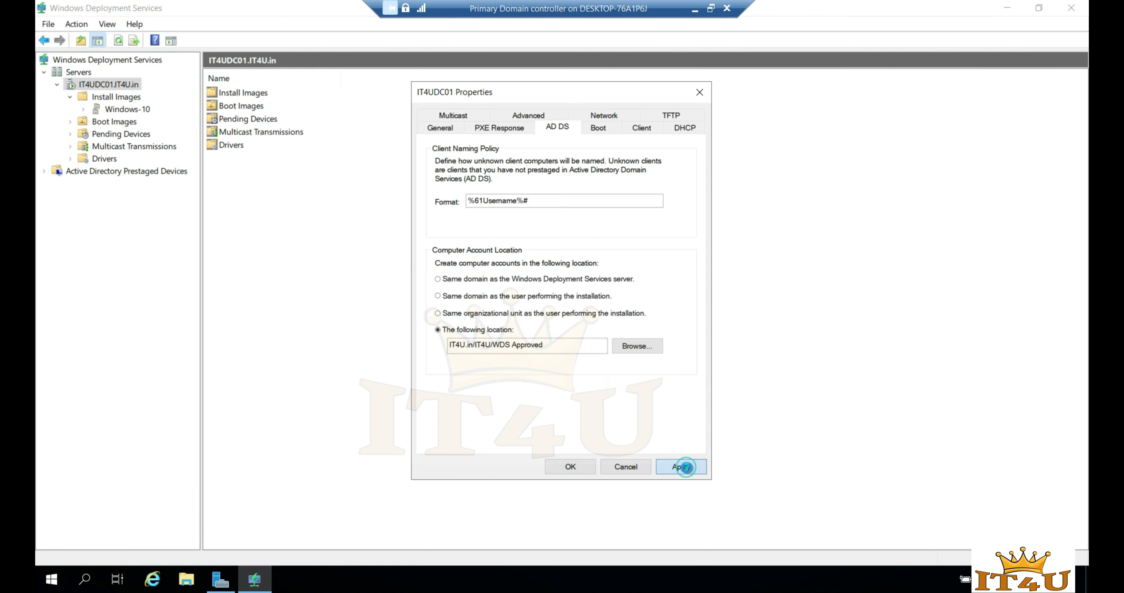
left_click(608, 137)
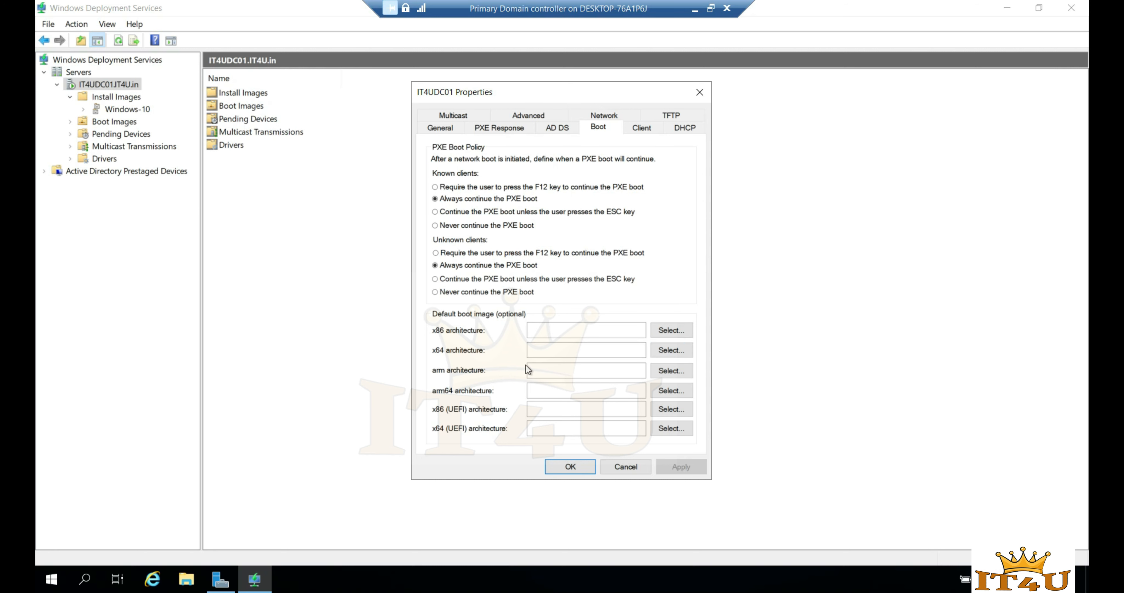
- Enable unattended installation with C:\RemoteInstall\WdsClientUnattend\ImageUnattend as the x64 answer file
left_click(646, 130)
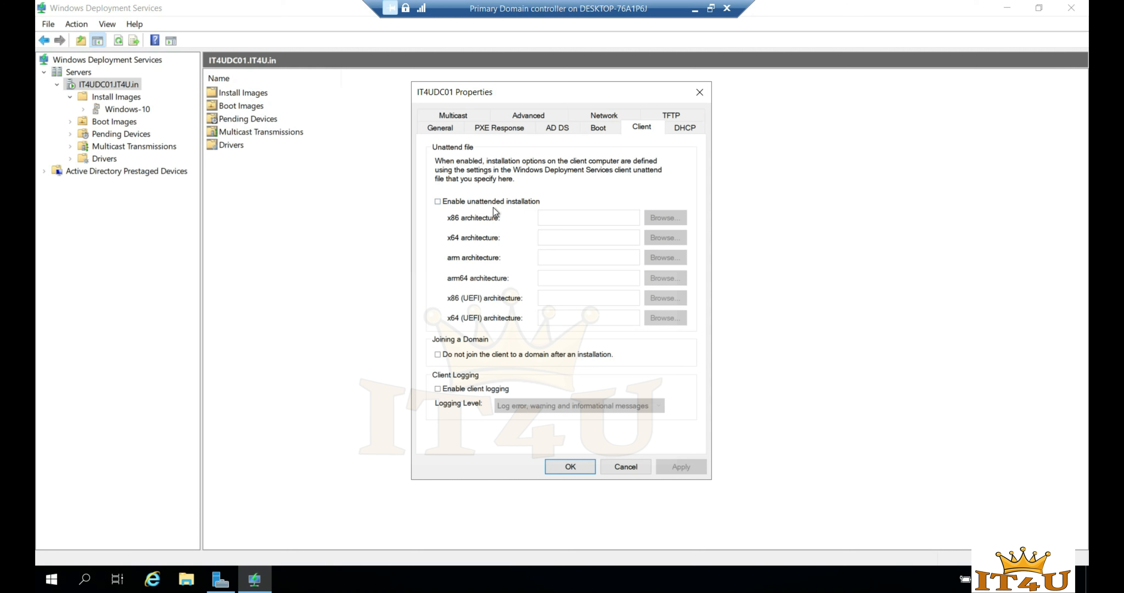
left_click(437, 202)
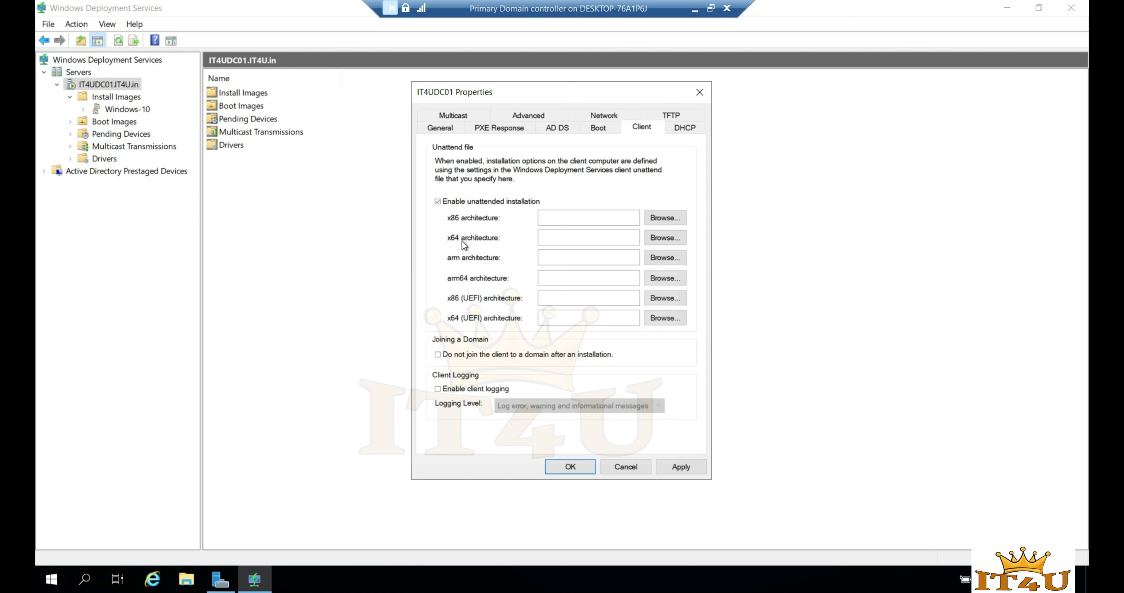
left_click(672, 238)
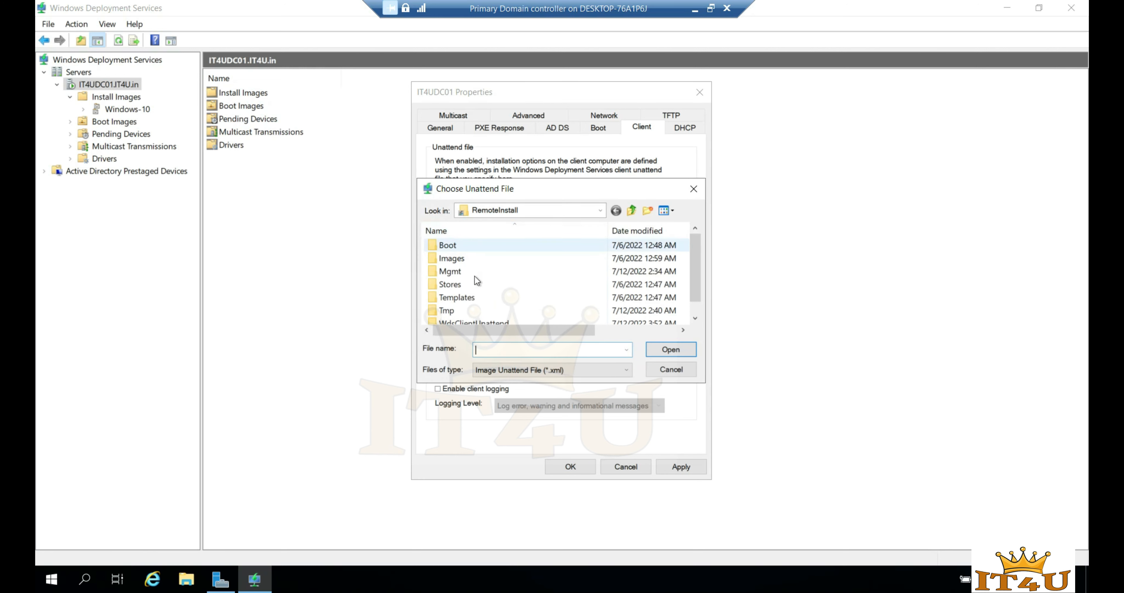
left_click(632, 213)
left_click(632, 212)
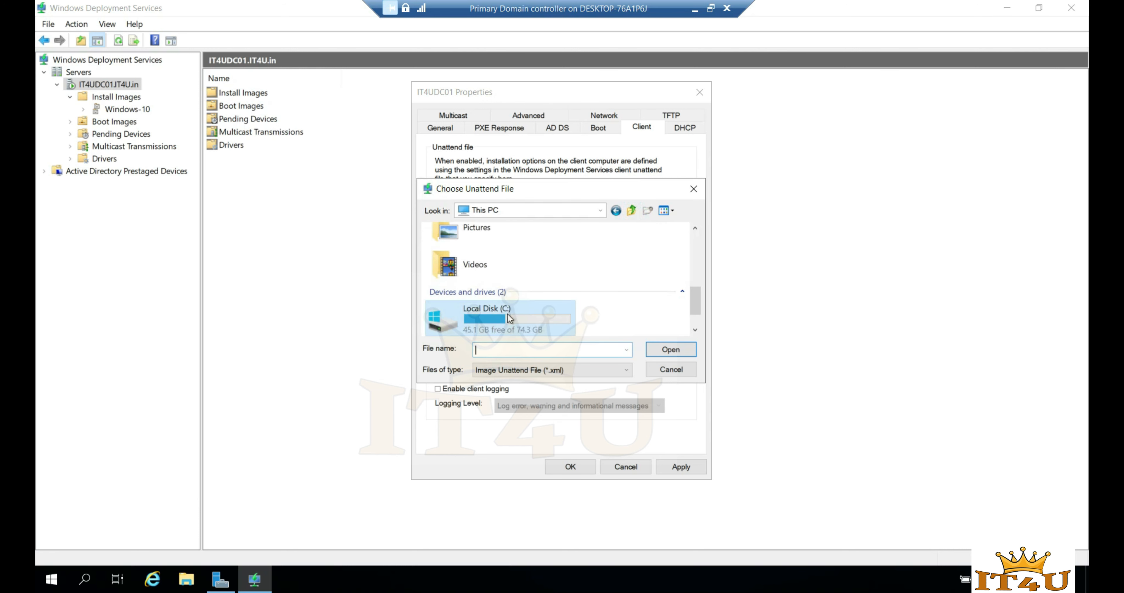
double_click(506, 311)
left_click(463, 285)
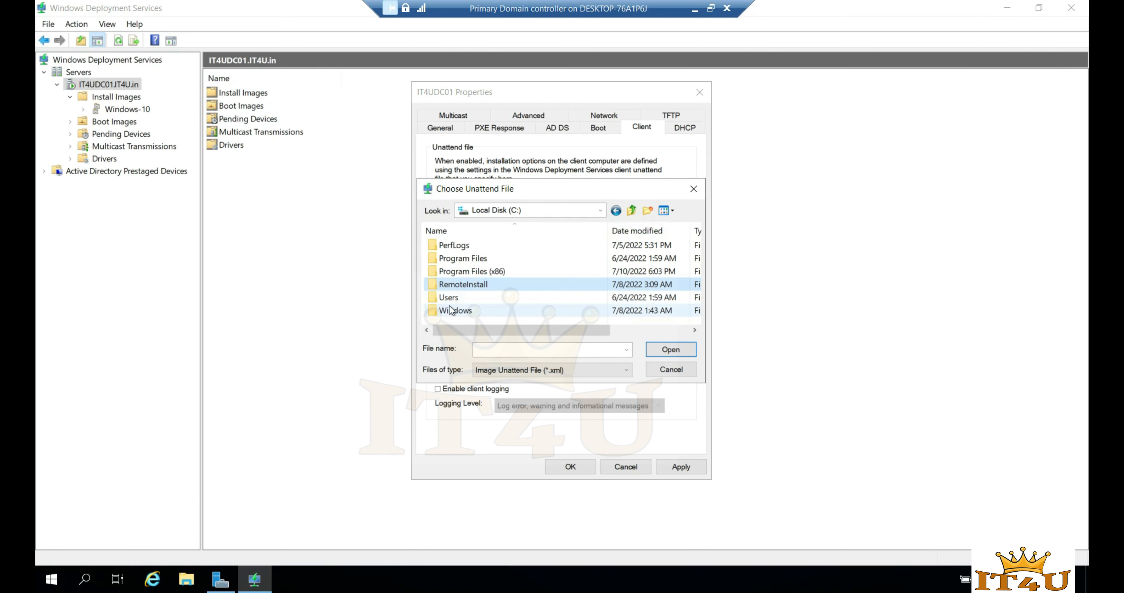
double_click(482, 286)
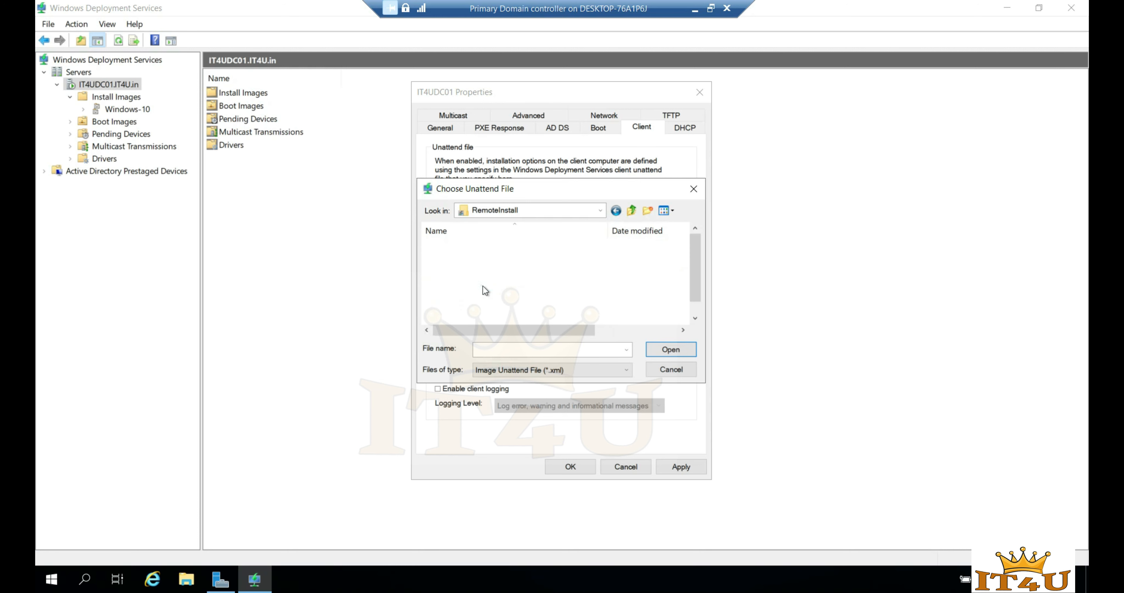
left_click_drag(697, 254, 688, 276)
double_click(482, 311)
double_click(468, 245)
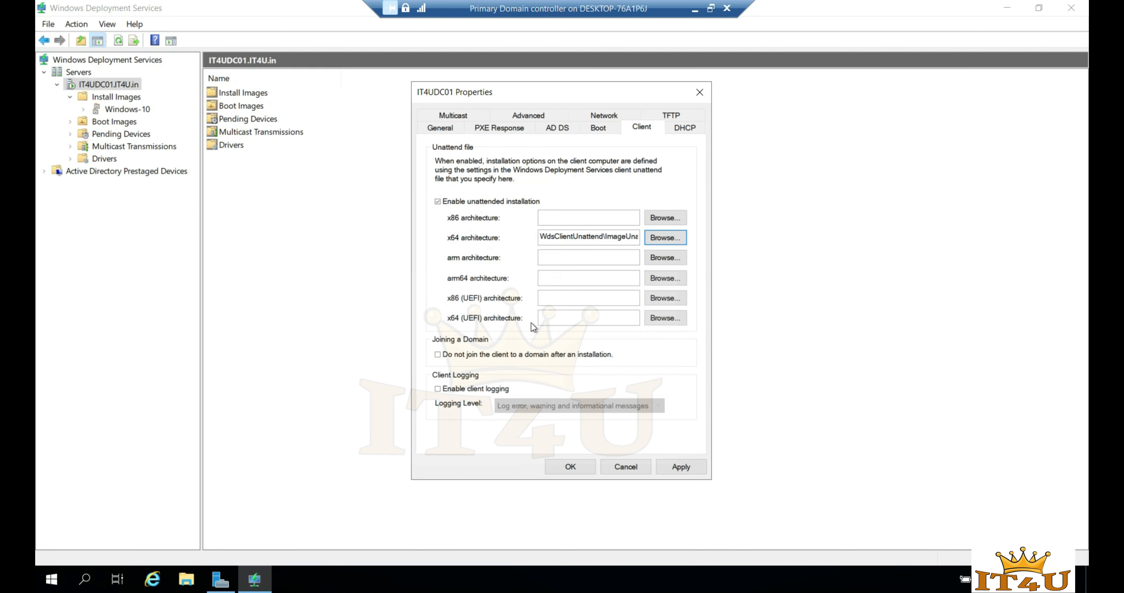
- Use the same ImageUnattend file for x64 (UEFI) clients, enable client logging, and apply
left_click(663, 318)
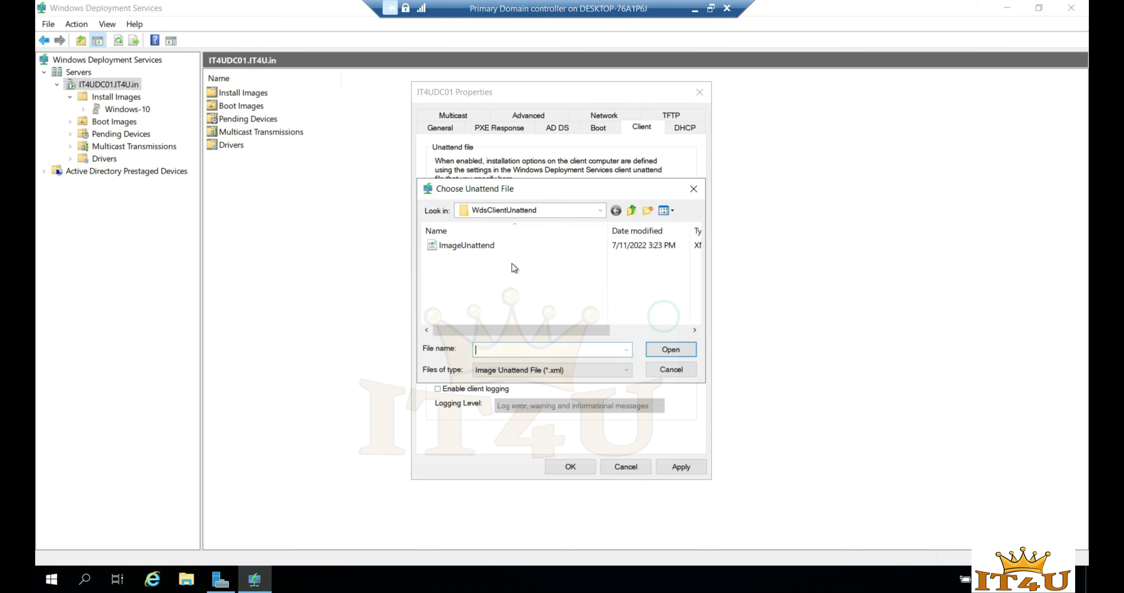
double_click(473, 248)
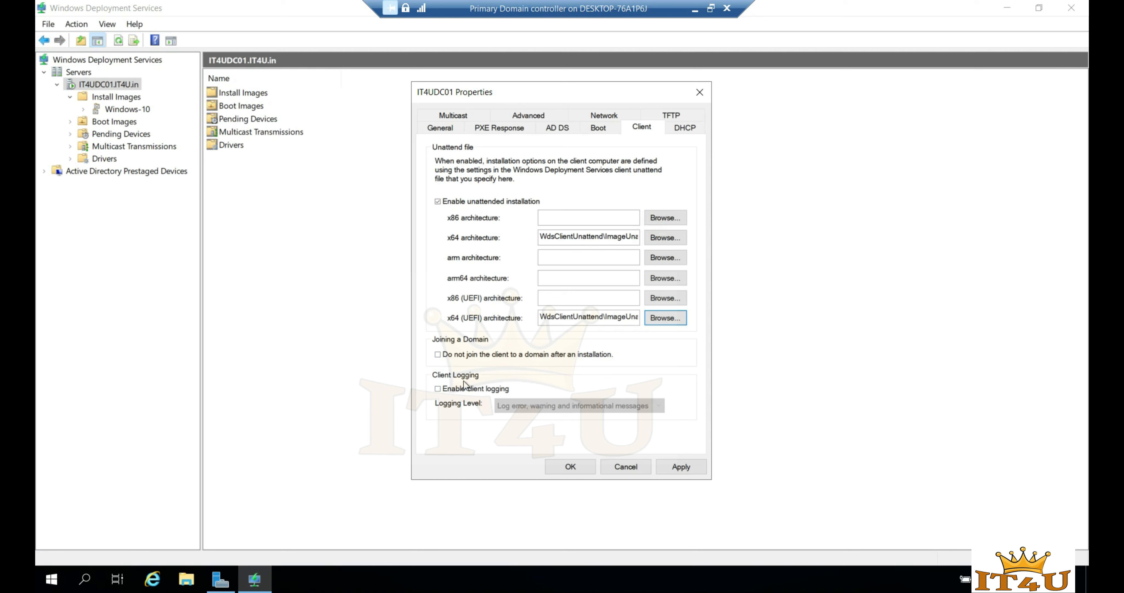
left_click(437, 389)
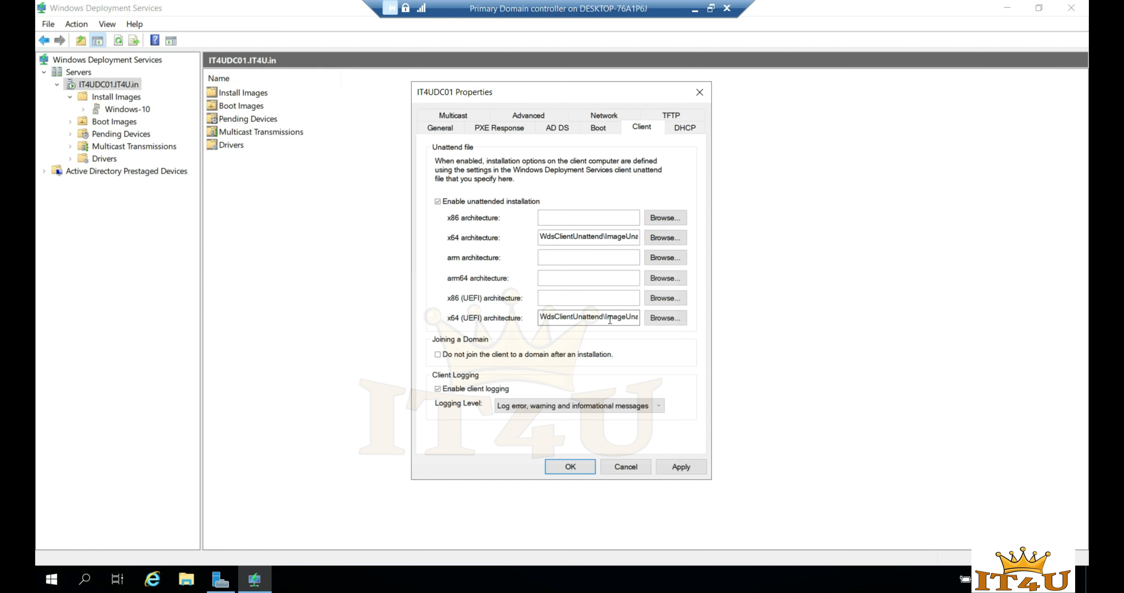
left_click(680, 467)
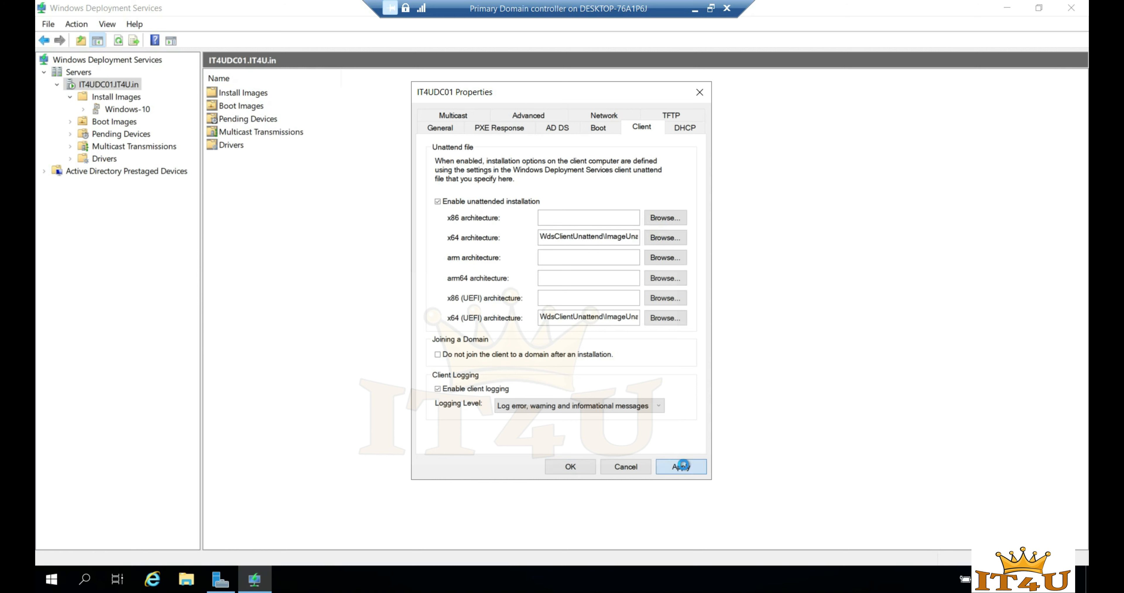
- Review the DHCP, Multicast, AD DS, Network and TFTP settings, then close the server properties
left_click(685, 128)
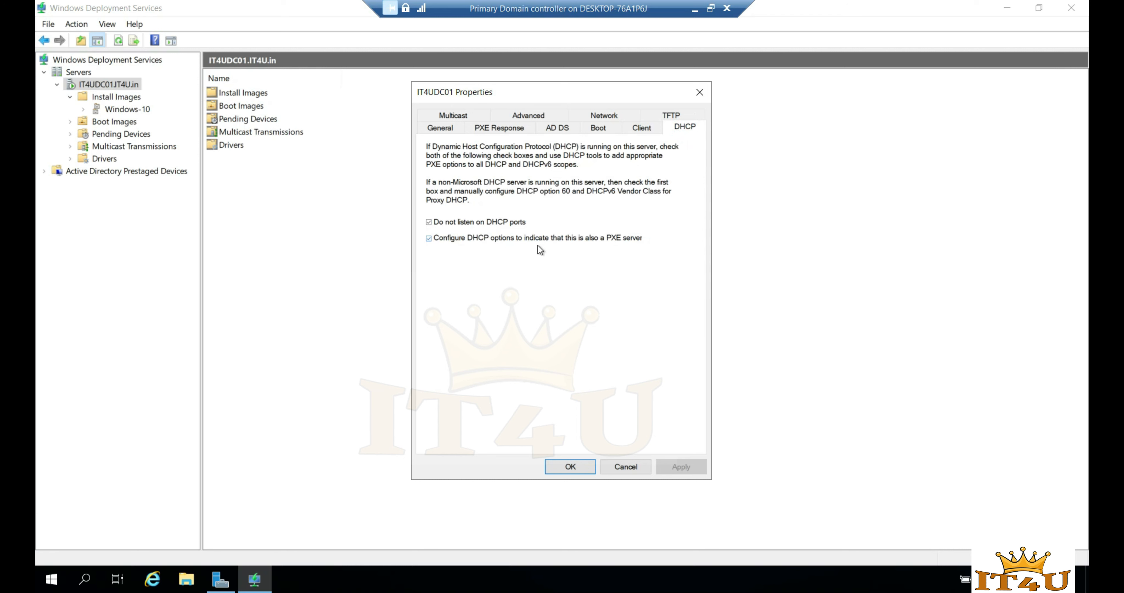
left_click(455, 116)
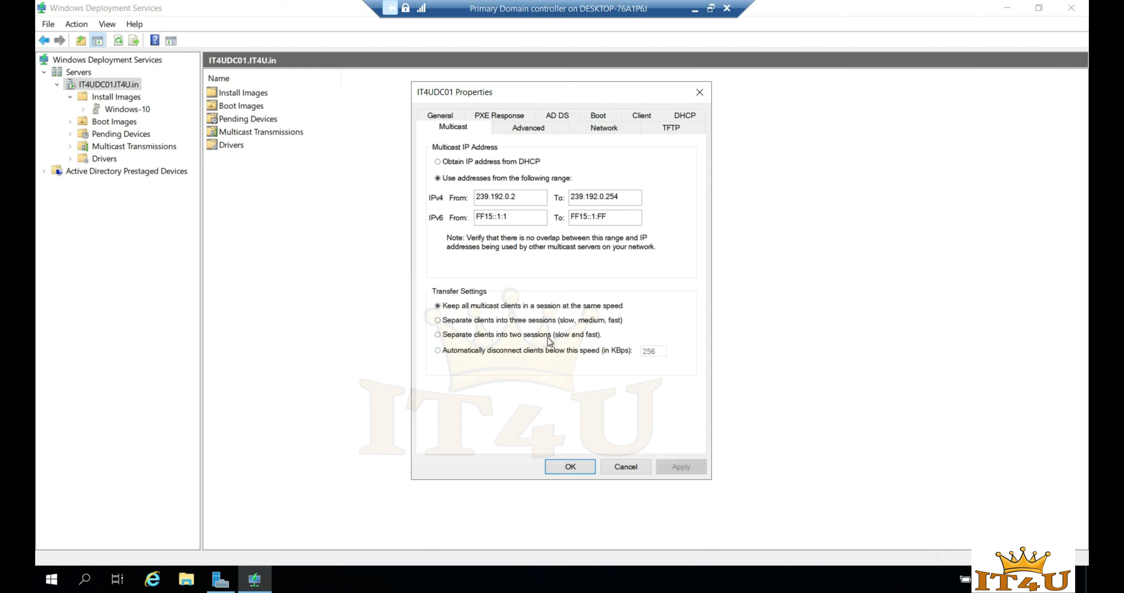
left_click(524, 127)
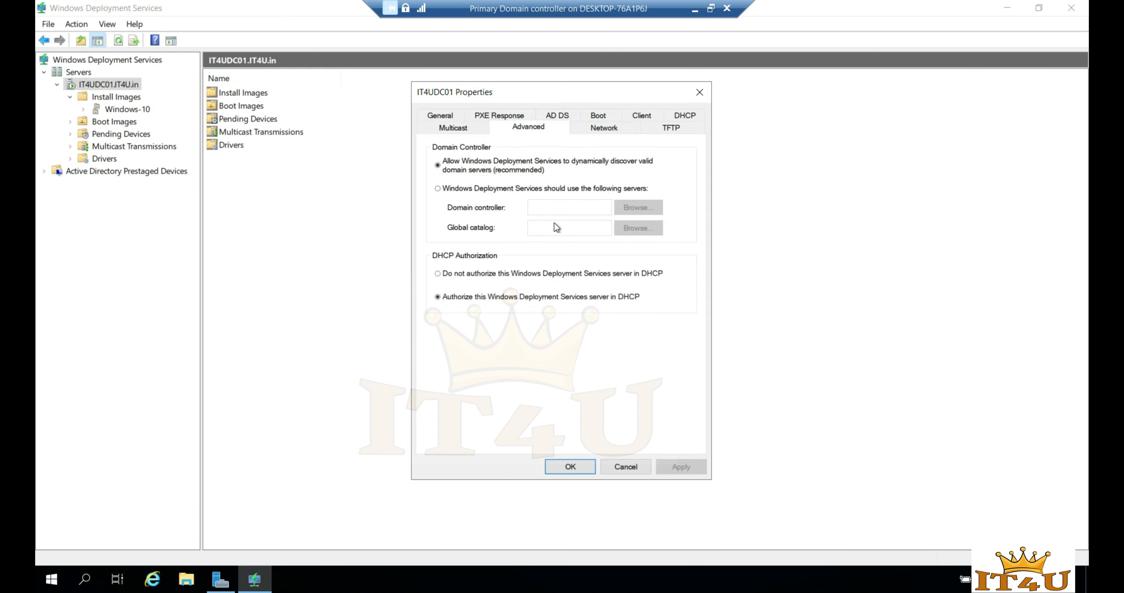
left_click(608, 127)
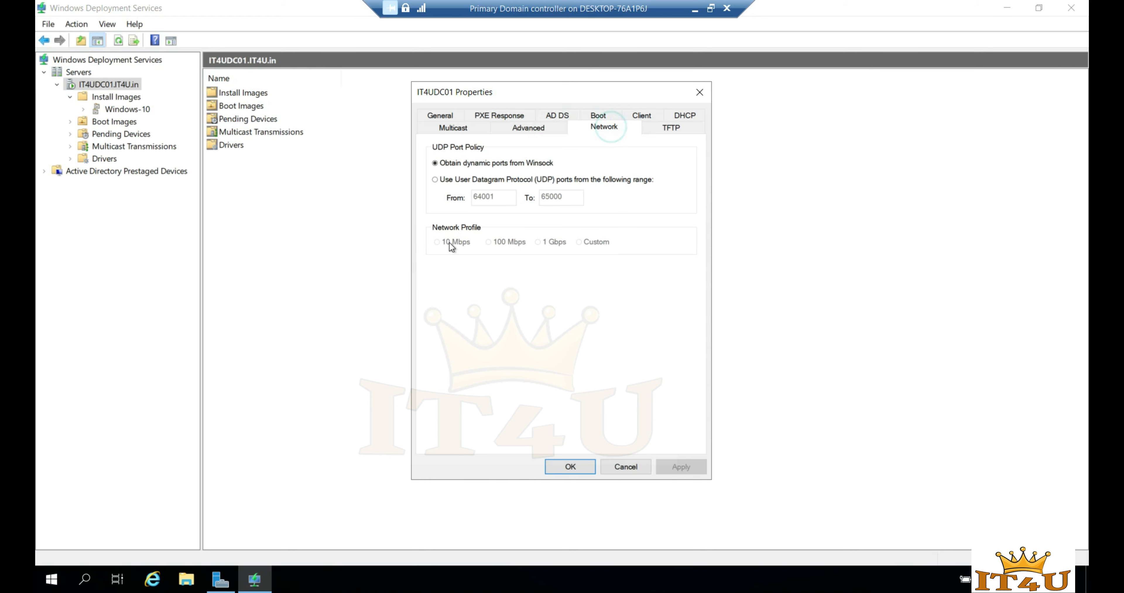
left_click(675, 131)
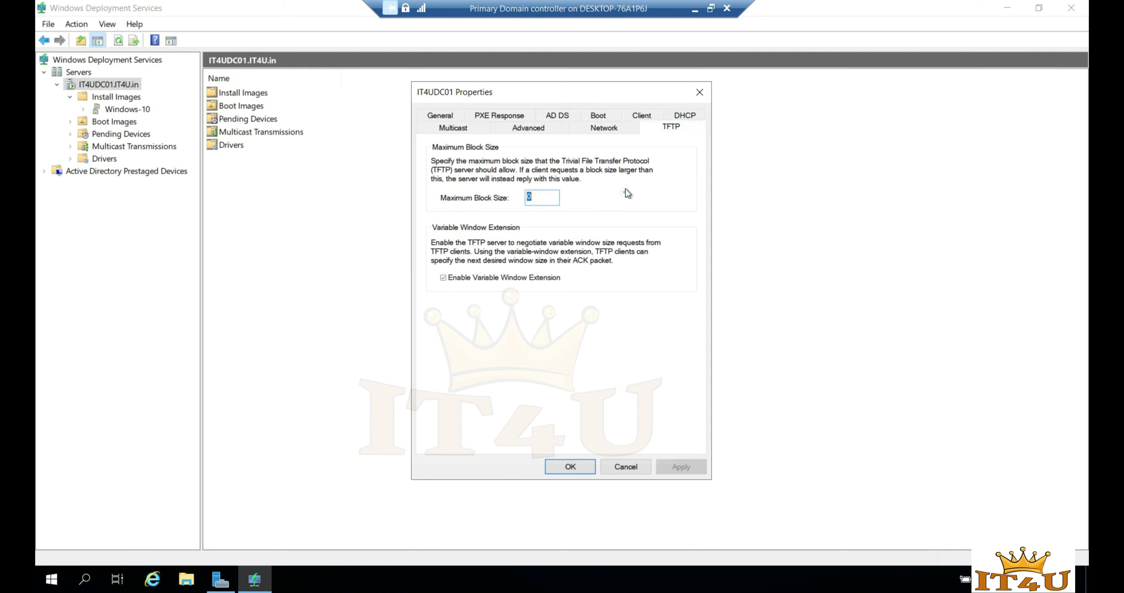
left_click(571, 467)
- Reopen and close the IT4UDC01.IT4U.in server properties, then show the Windows-10 image group
left_click(321, 230)
left_click(118, 88)
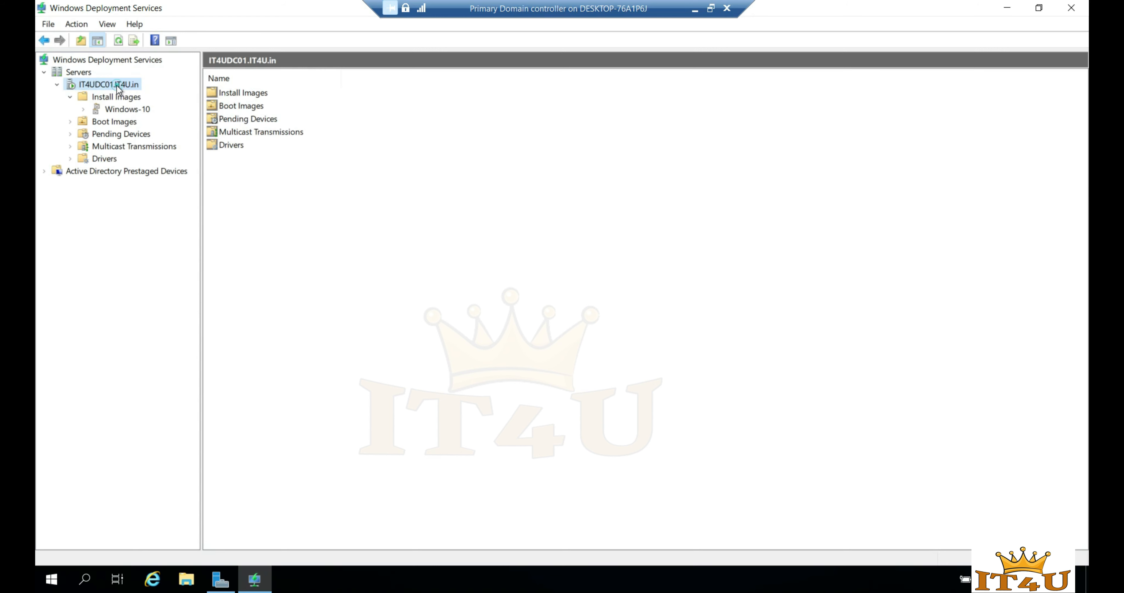
right_click(118, 86)
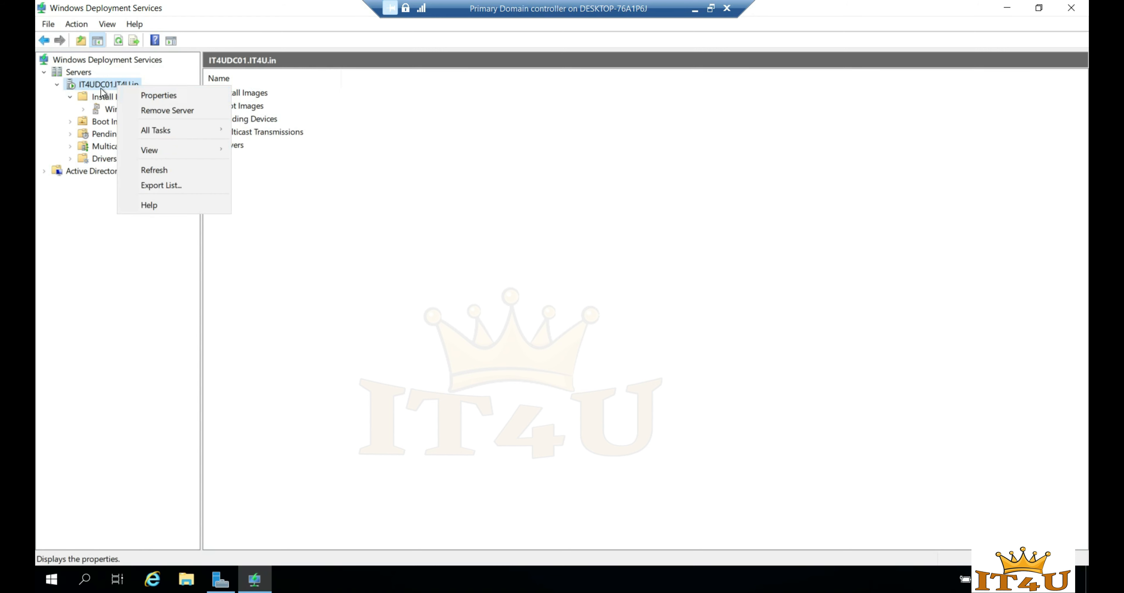
left_click(154, 96)
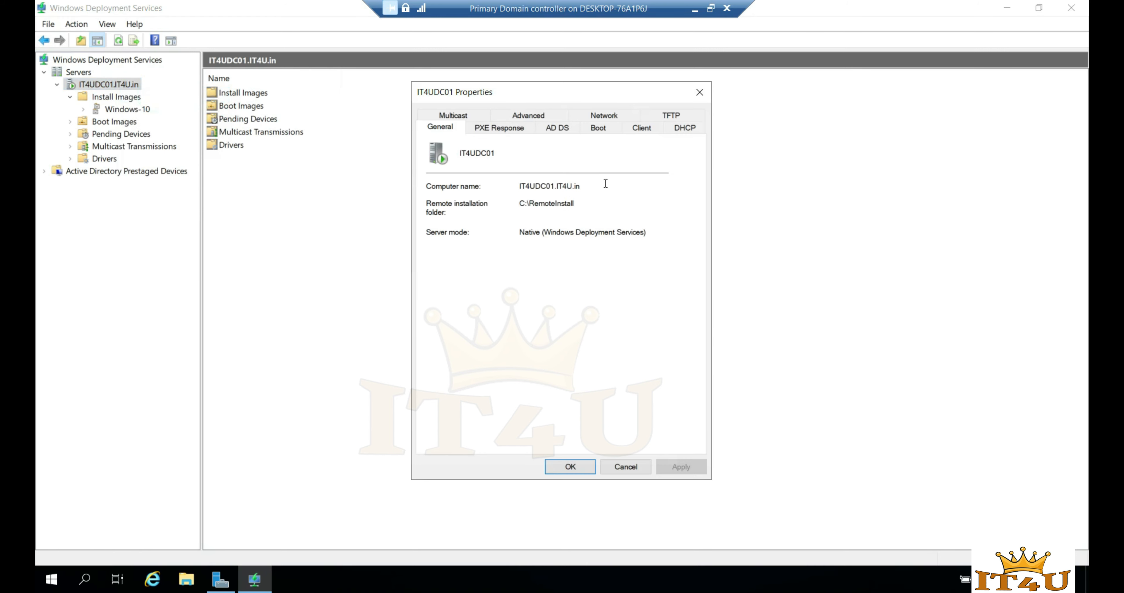
left_click(699, 93)
left_click(119, 112)
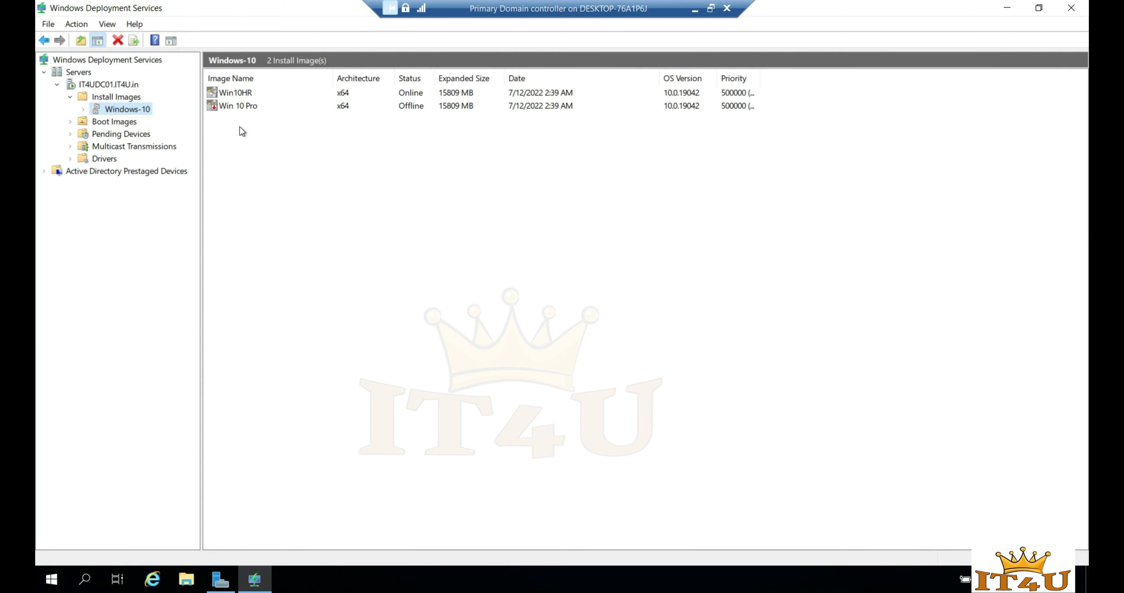
- Allow Win10HR to install unattended using C:\RemoteInstall\WdsClientUnattend\ImageUnattend
left_click(243, 95)
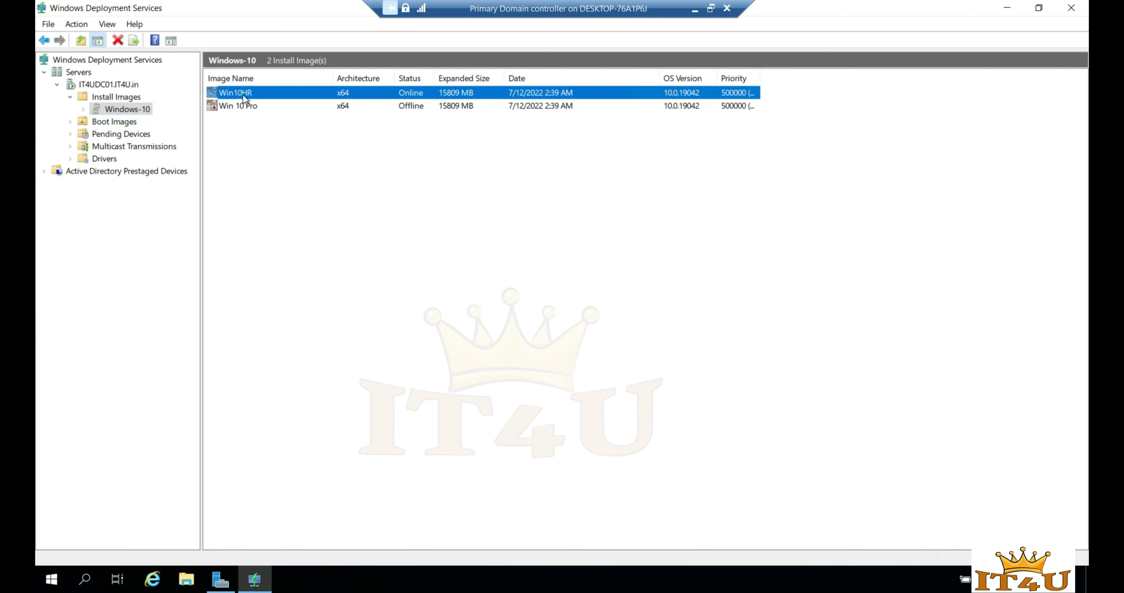
right_click(266, 93)
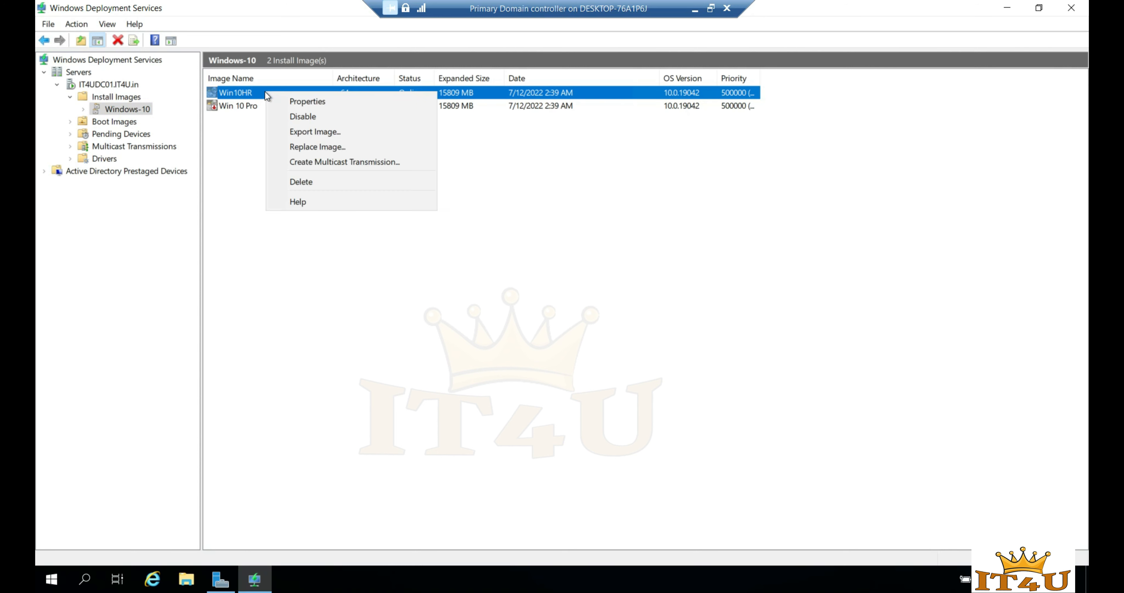
left_click(330, 105)
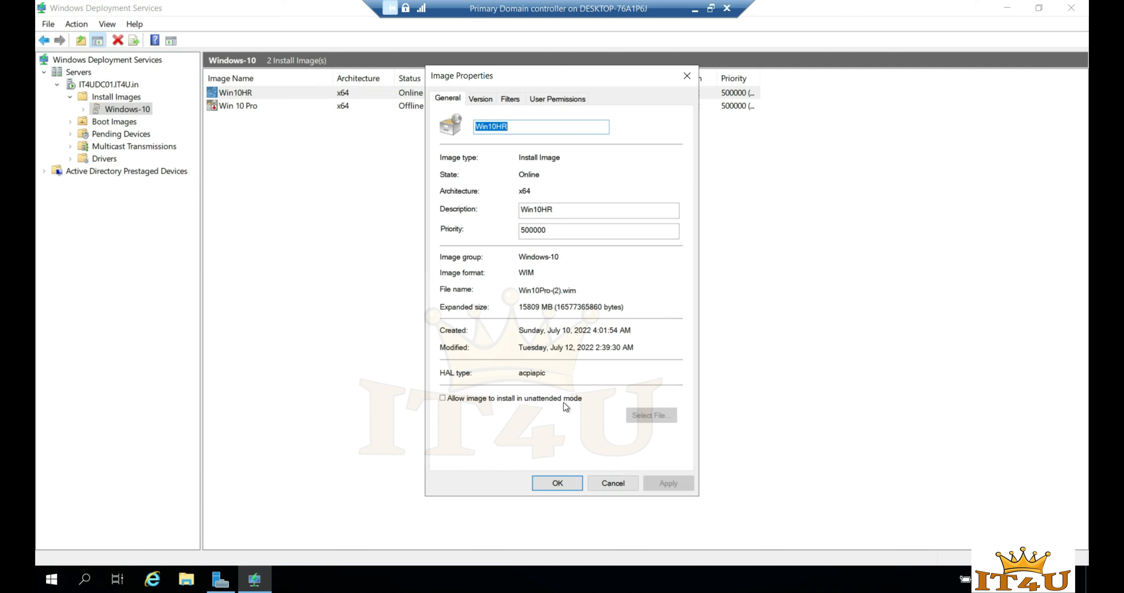
left_click(442, 398)
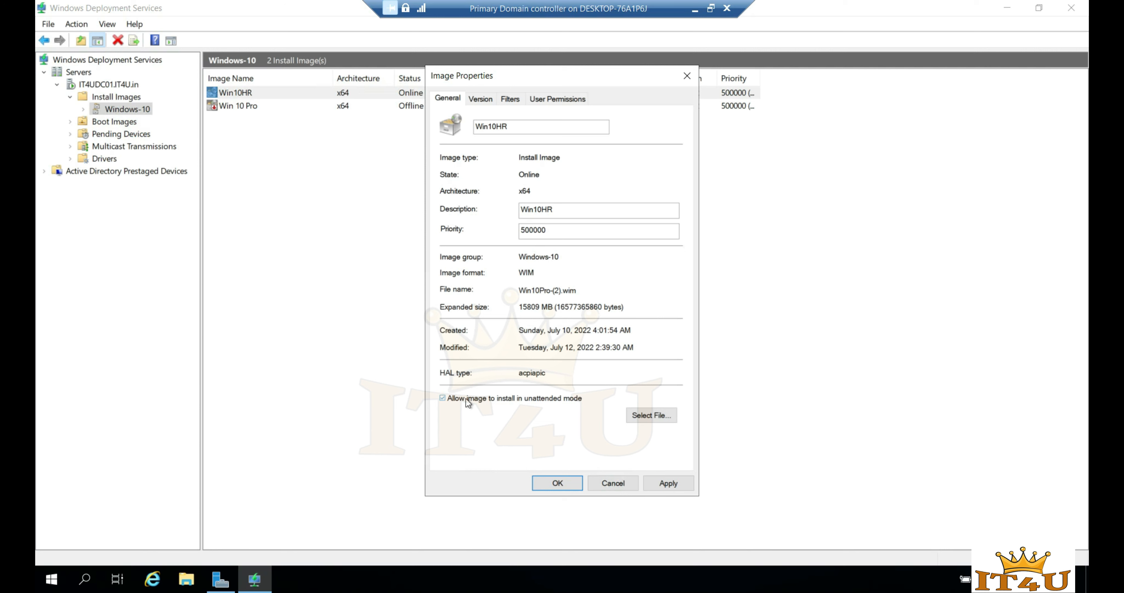
left_click(661, 415)
left_click(662, 287)
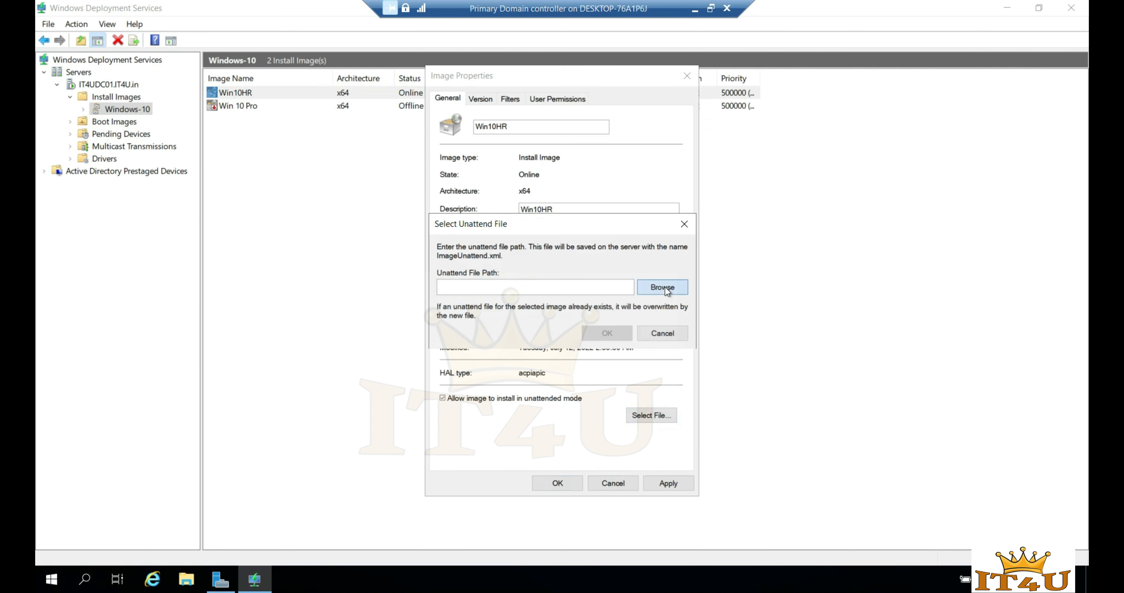
left_click(386, 289)
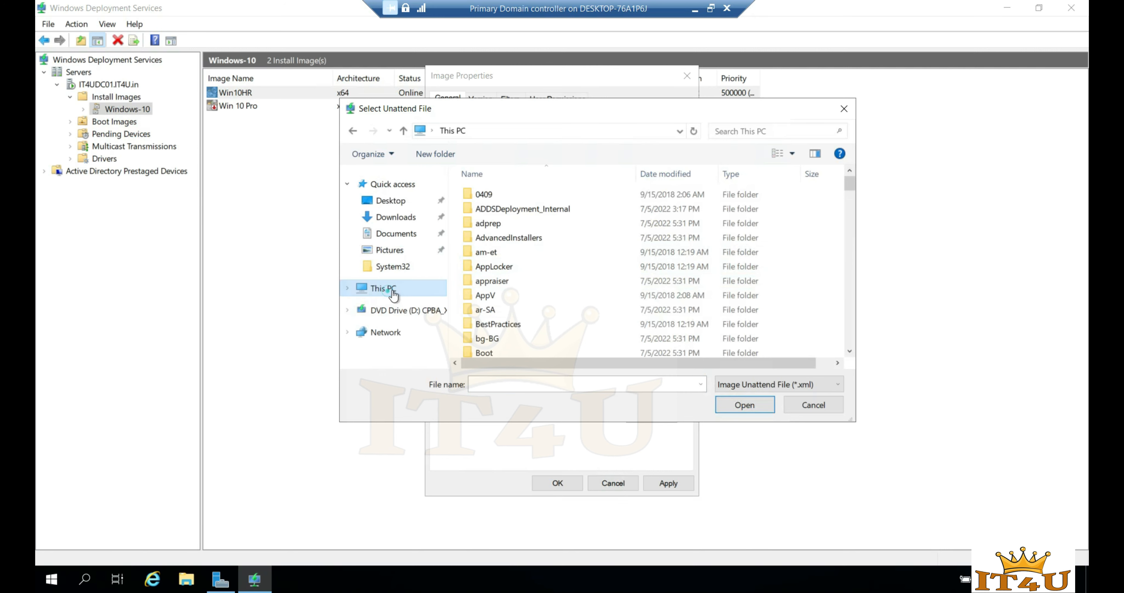
double_click(551, 344)
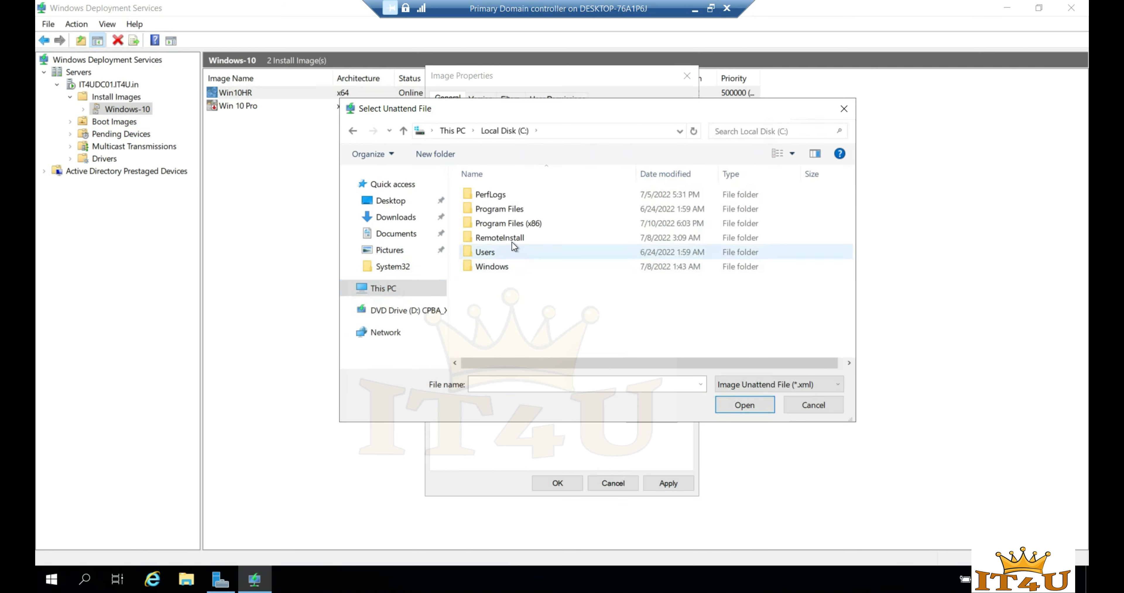
double_click(512, 239)
double_click(514, 279)
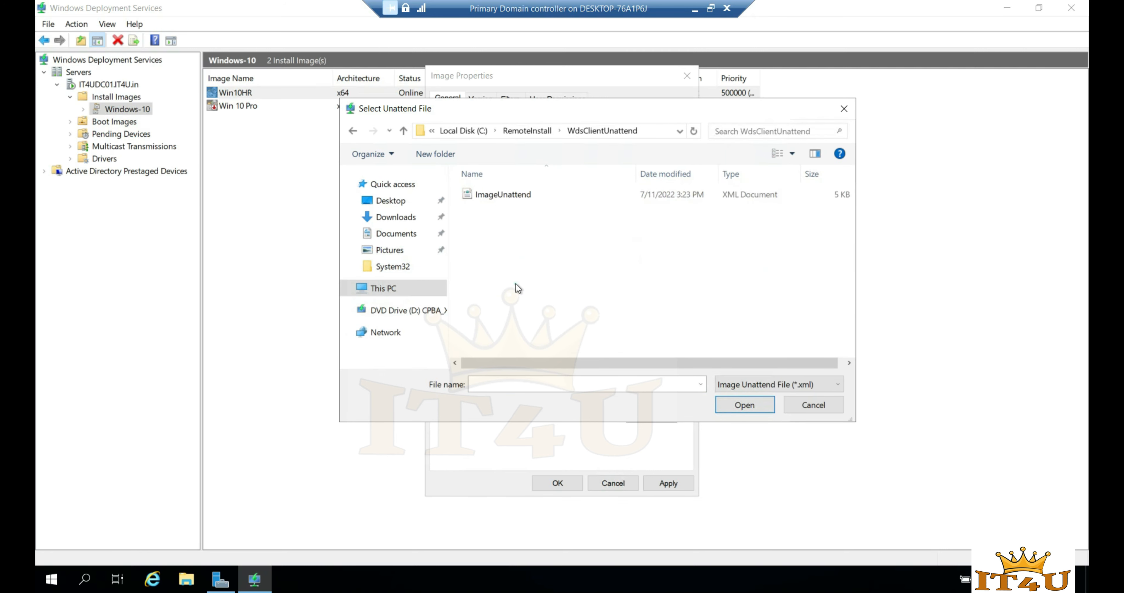
double_click(511, 195)
left_click(613, 333)
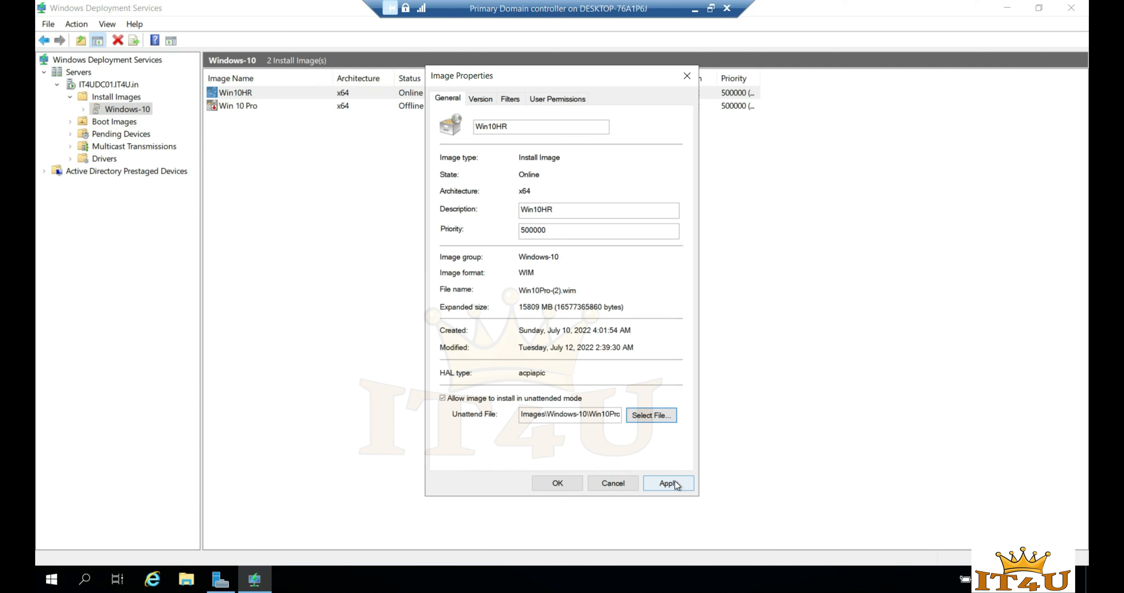
- Apply the unattend setting, then reopen Win10HR's properties to verify it
left_click(674, 483)
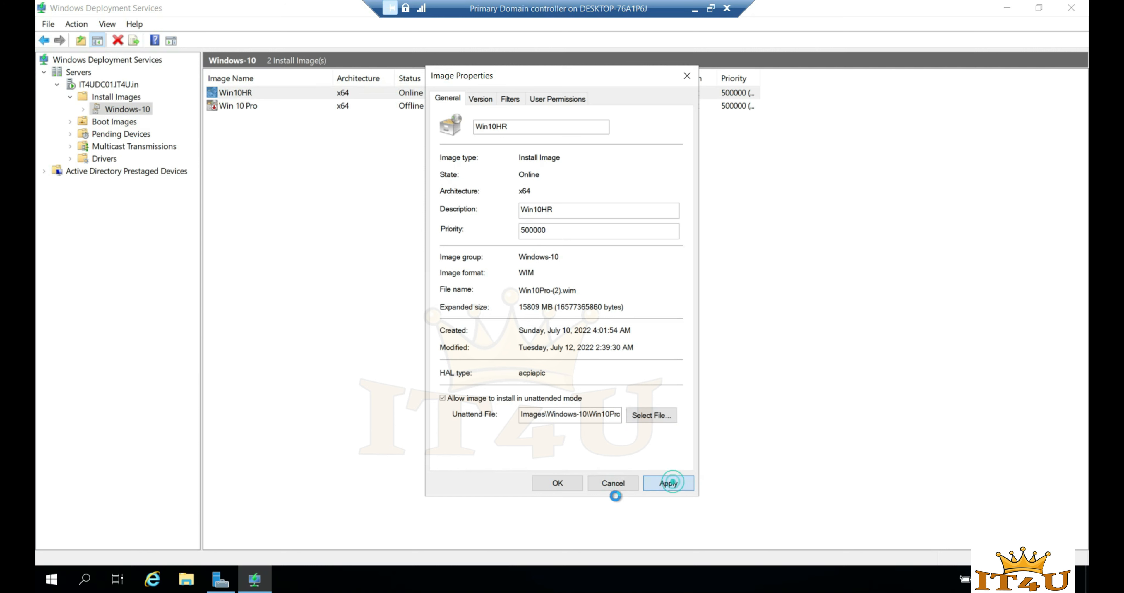
left_click(560, 483)
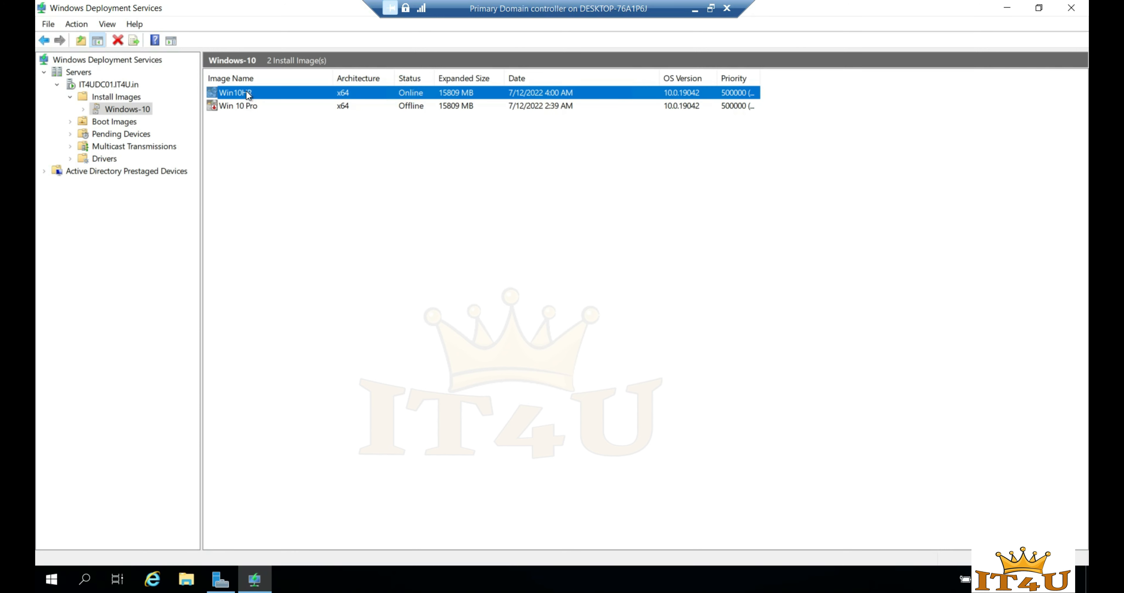
right_click(246, 91)
left_click(284, 101)
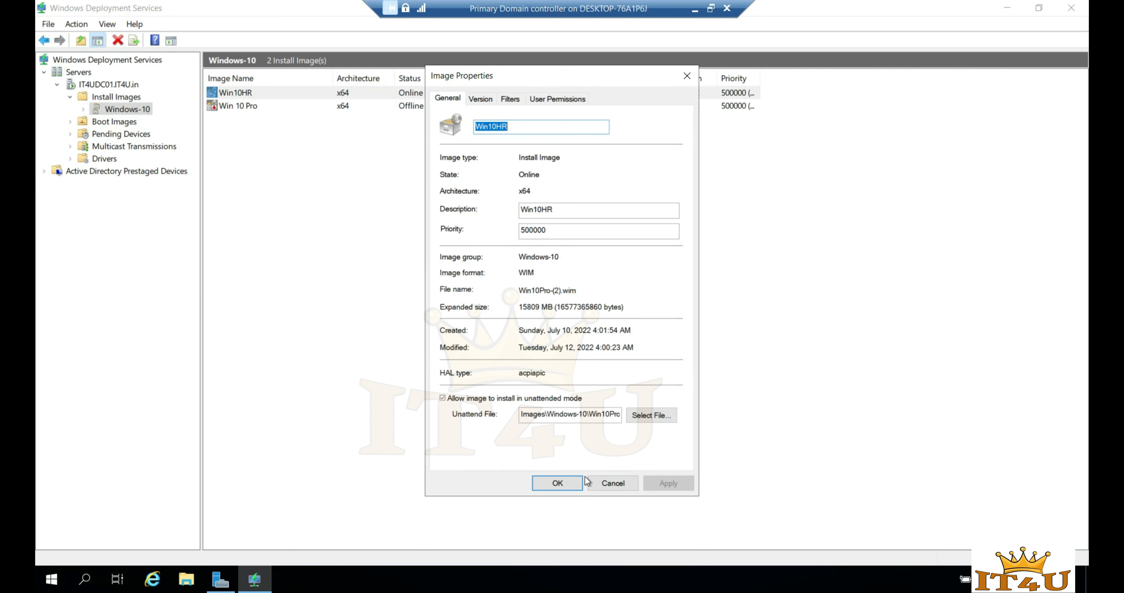
left_click(612, 484)
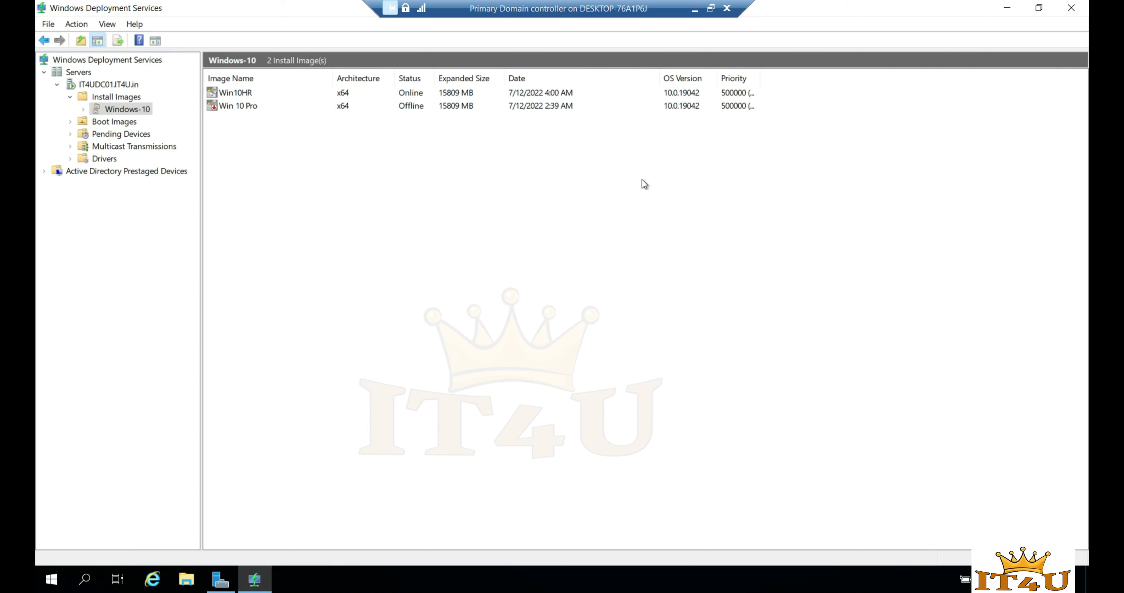
- Turn off the Test virtual machine
left_click(694, 9)
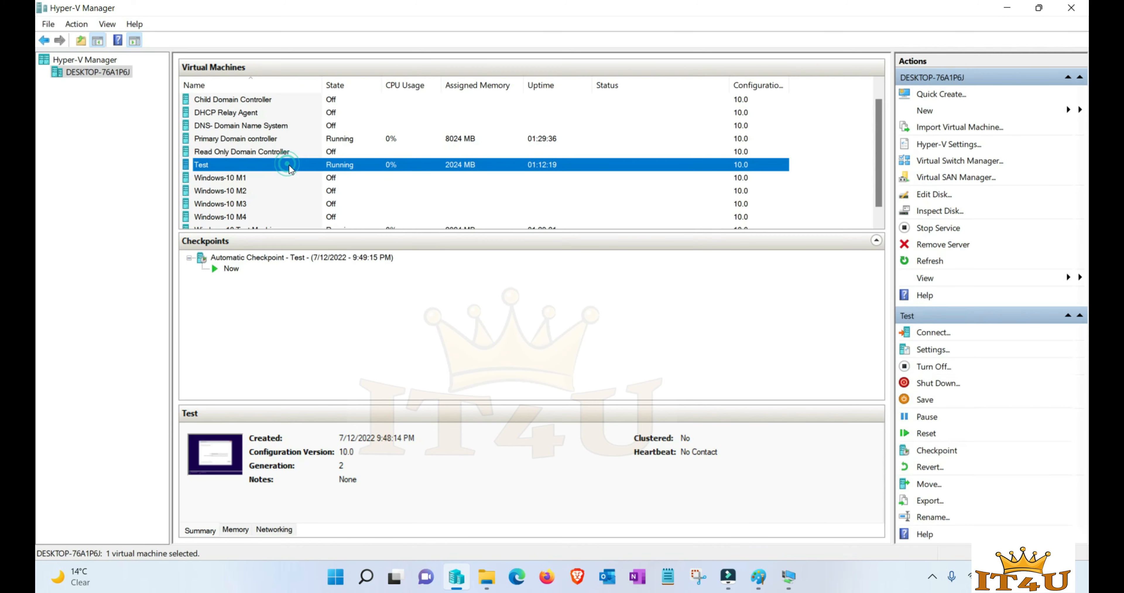
right_click(290, 168)
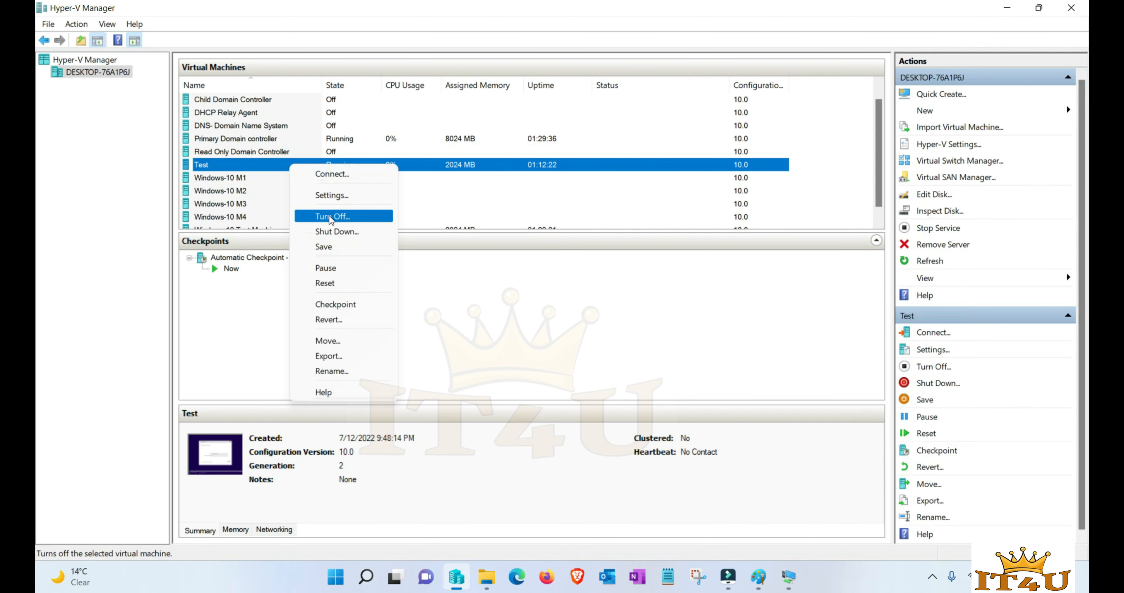
left_click(332, 216)
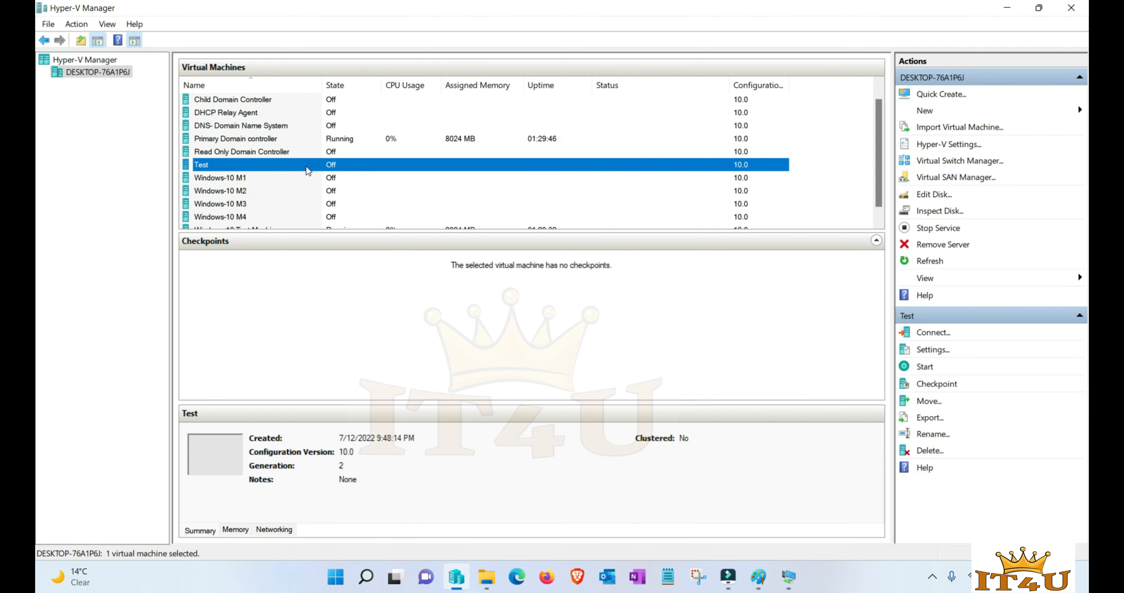
- Confirm in the Test VM's Firmware settings that the network adapter boots first
right_click(259, 168)
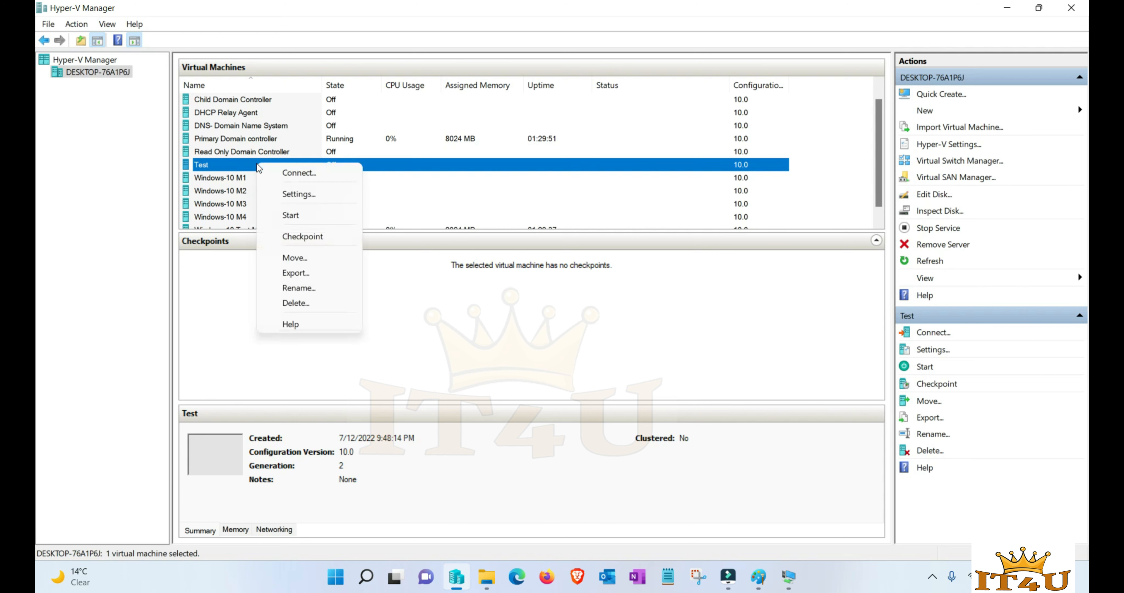
left_click(297, 190)
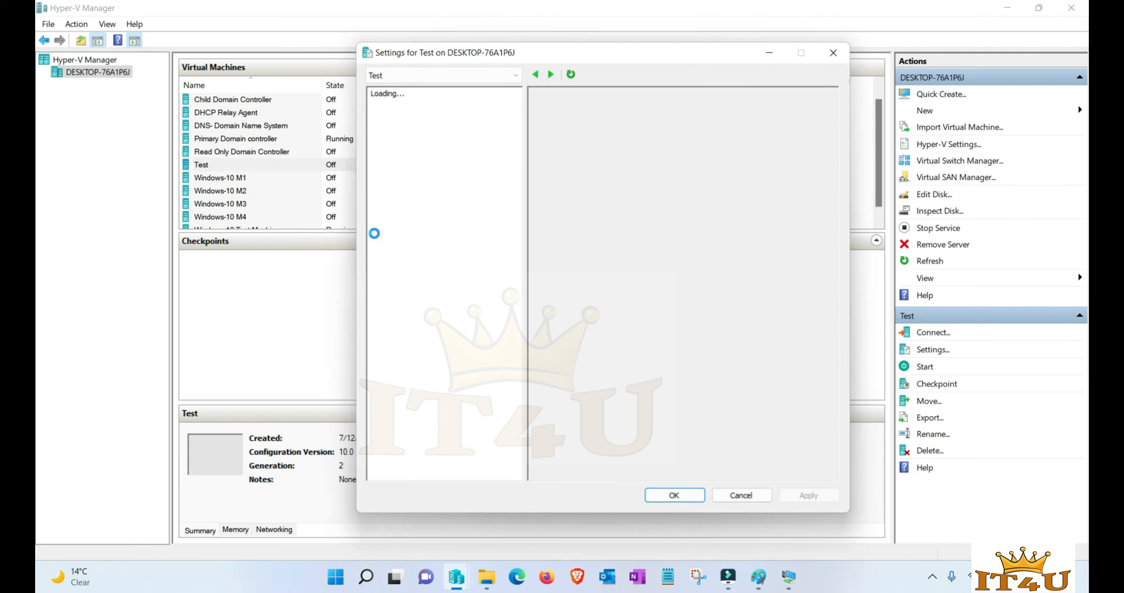
left_click(422, 127)
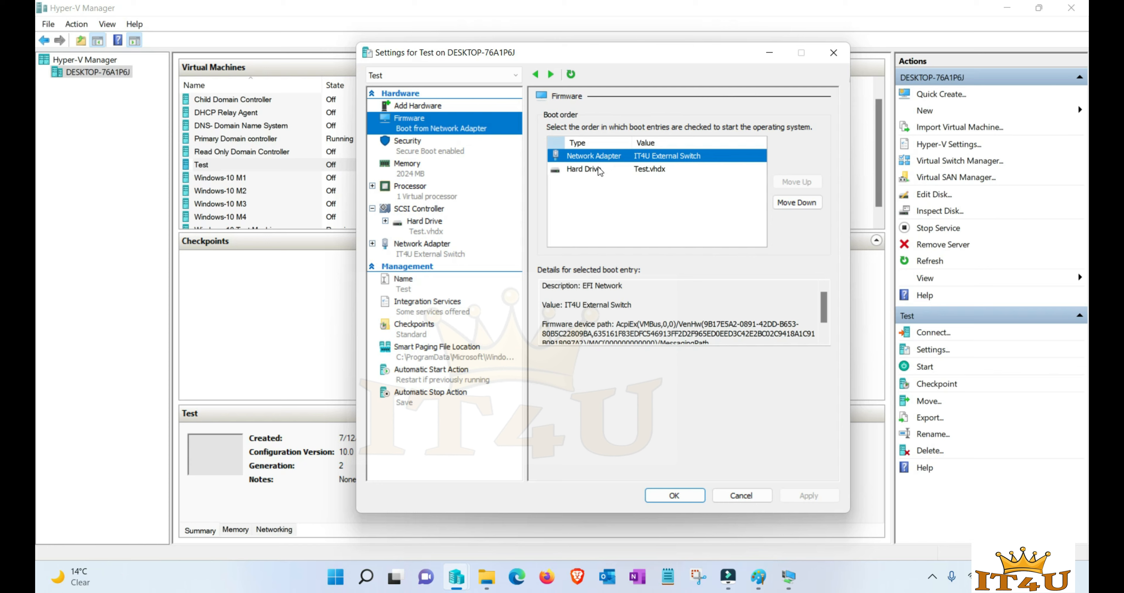
left_click(685, 494)
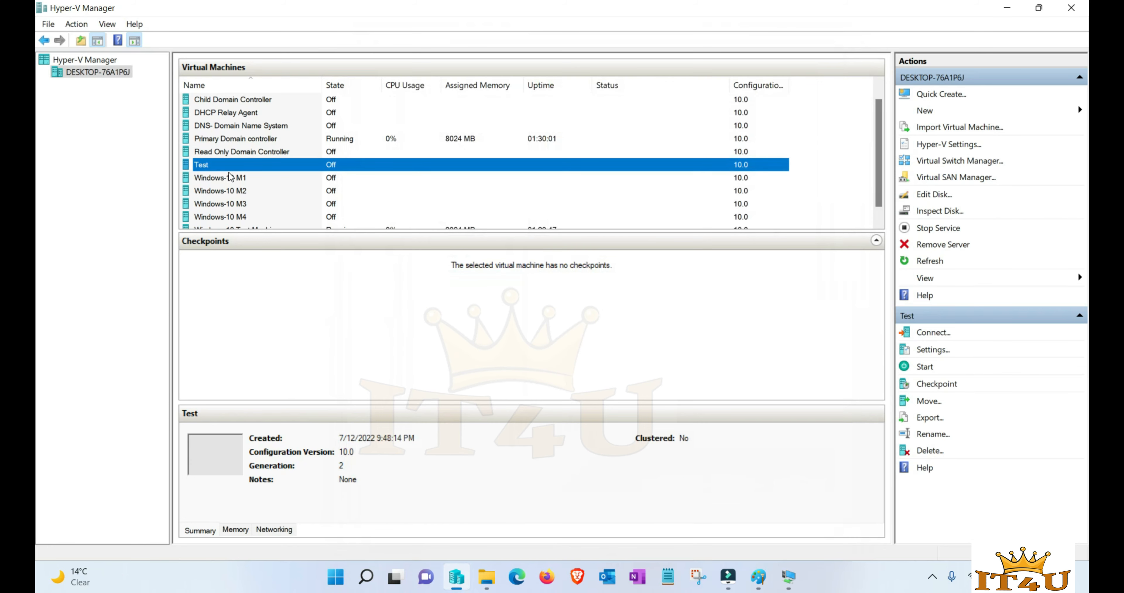
- Connect to the Test VM's console and switch back to the Primary Domain controller session
right_click(252, 165)
left_click(271, 173)
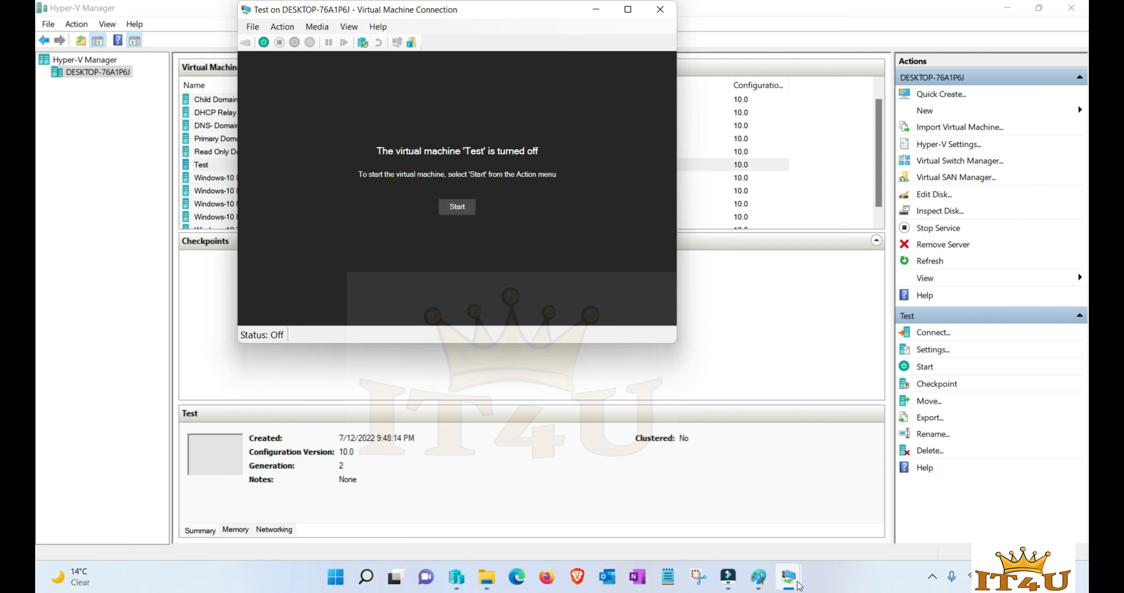
mouse_move(798, 585)
left_click(767, 527)
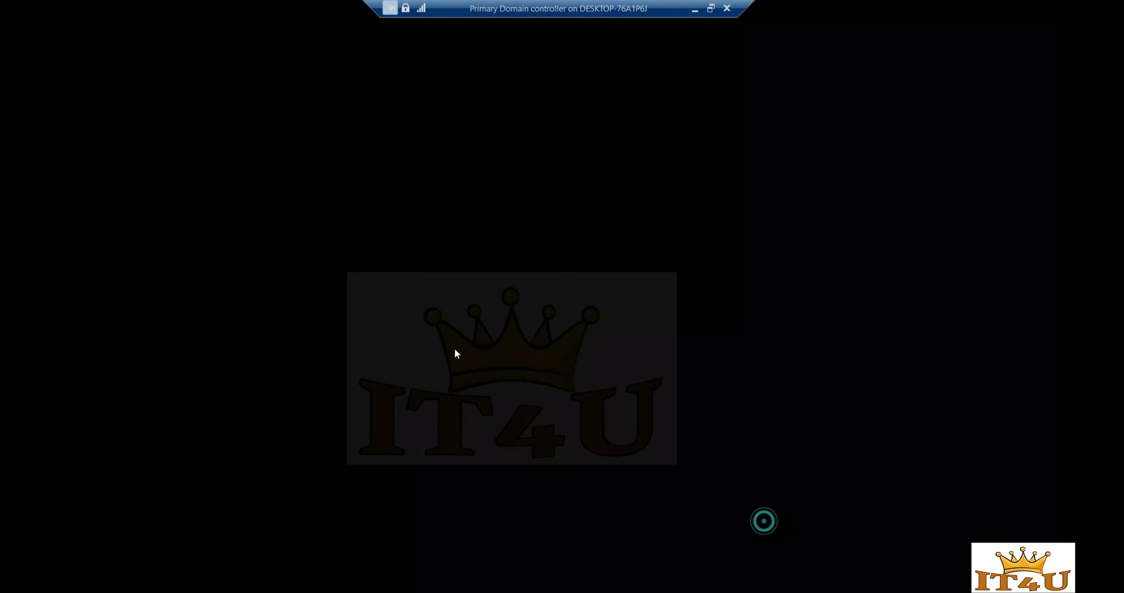
- Restart the deployment server's services and dismiss the success message
right_click(103, 85)
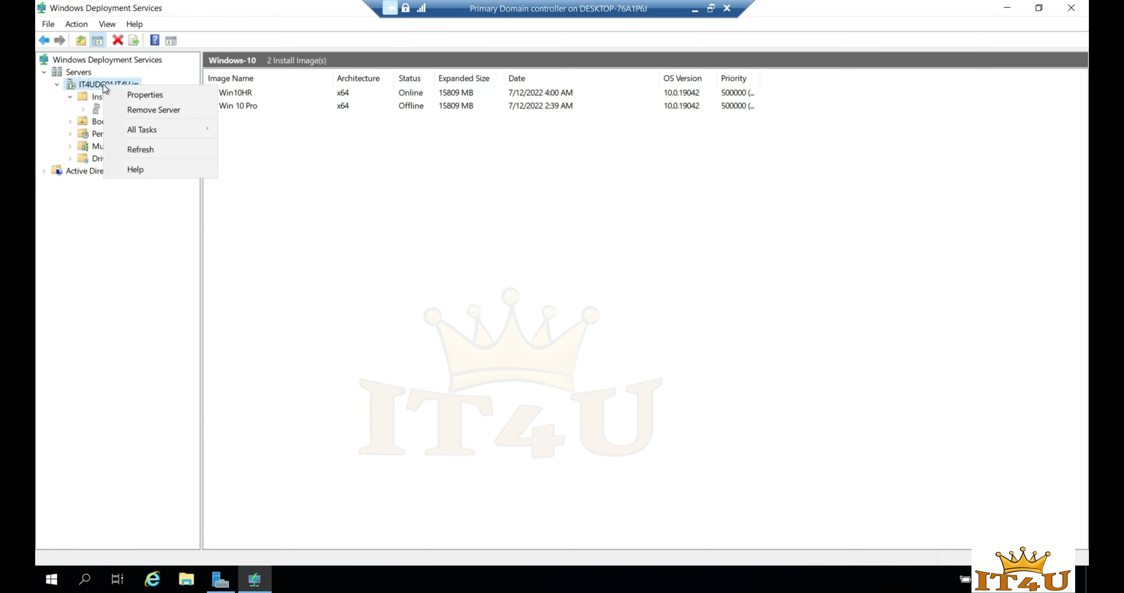
mouse_move(195, 135)
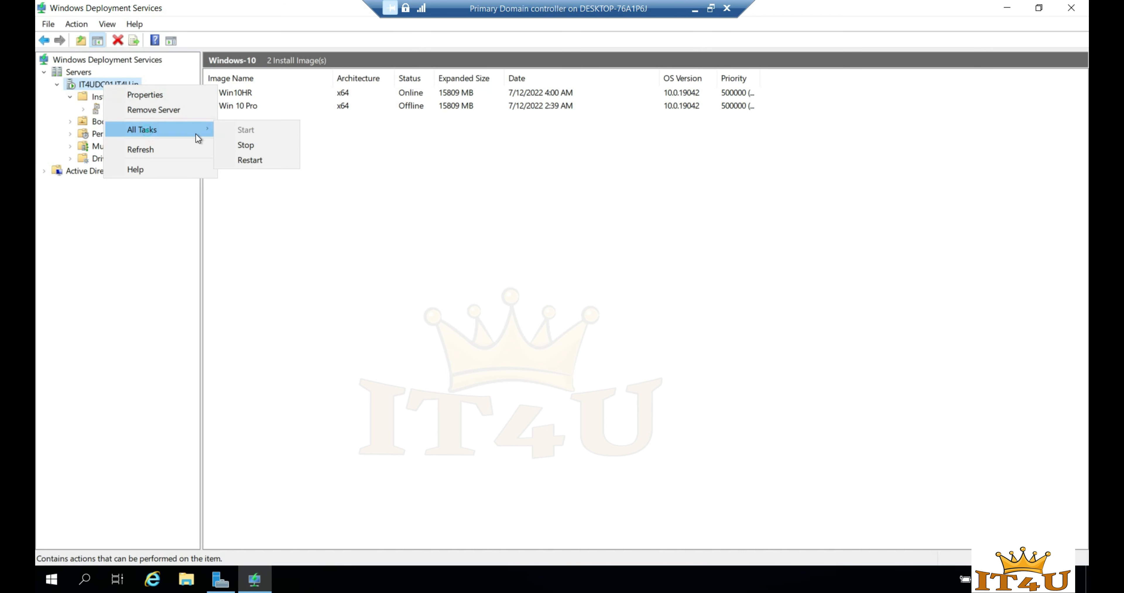
left_click(255, 161)
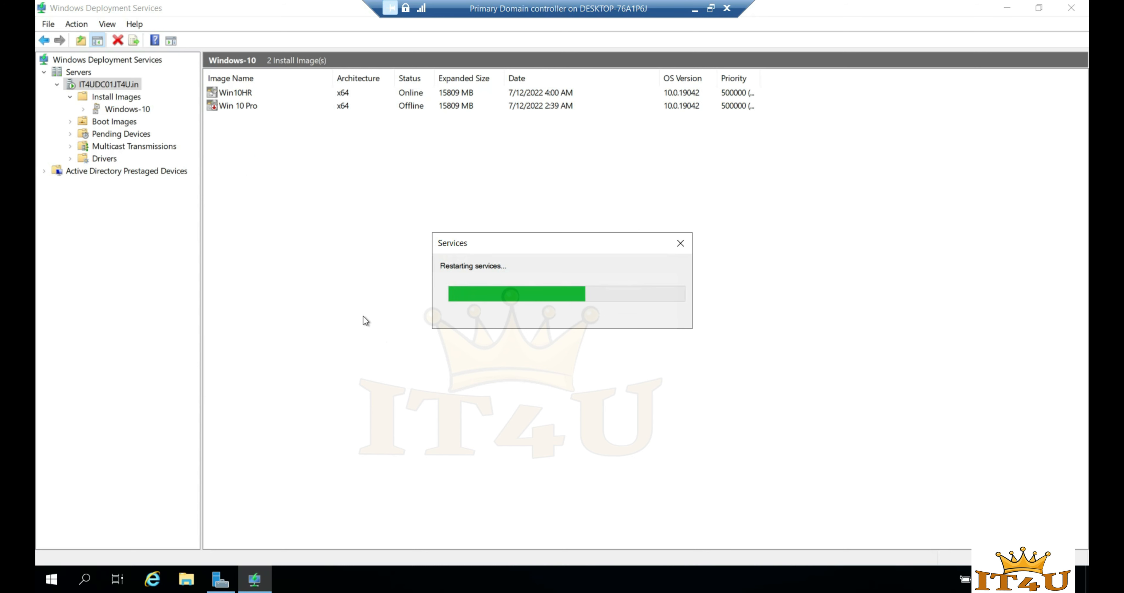
left_click(652, 325)
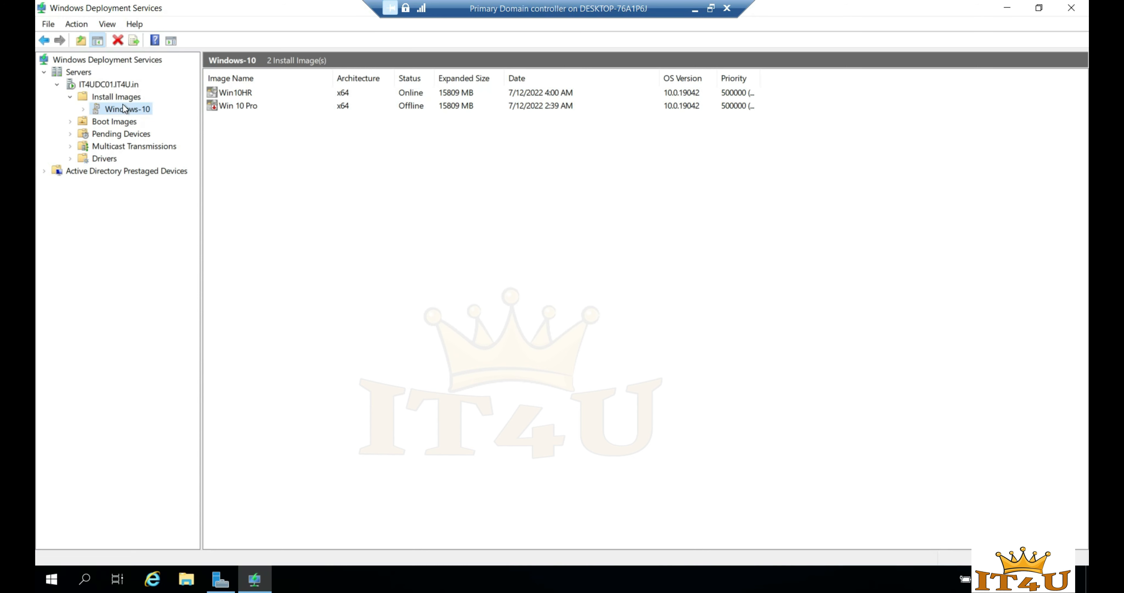
- Refresh the server, list the Windows-10 install images, and minimize the domain controller session
right_click(94, 84)
left_click(141, 148)
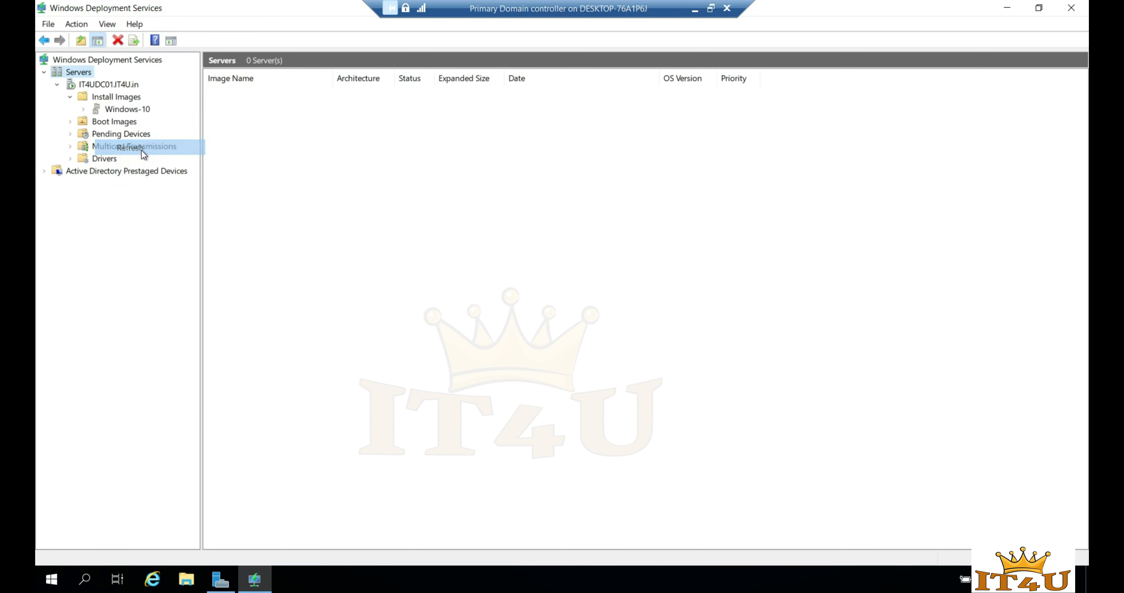
left_click(115, 98)
left_click(70, 98)
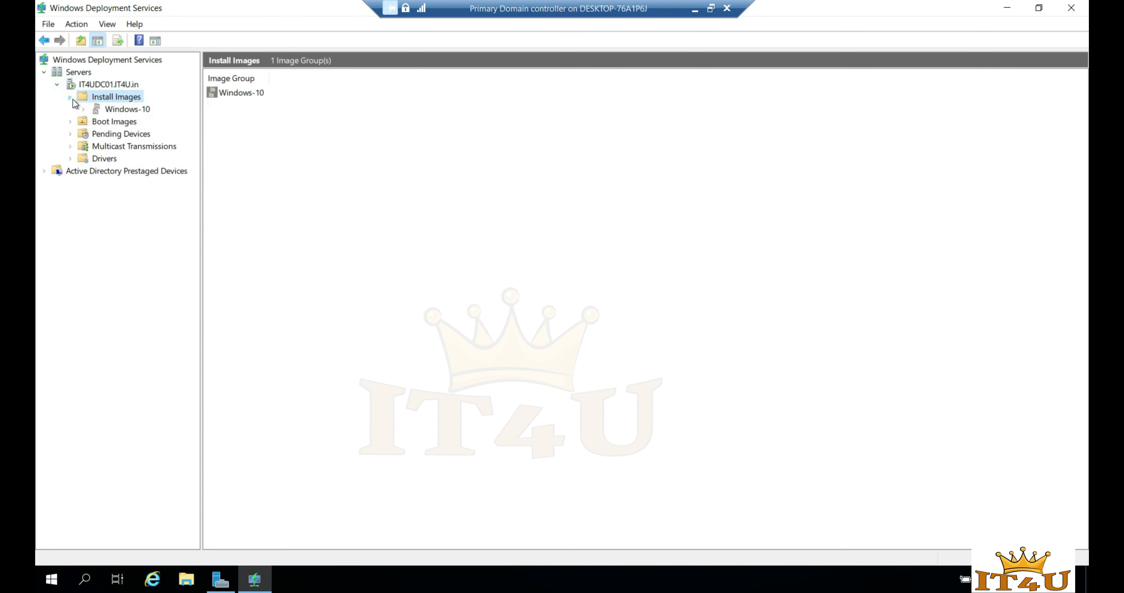
left_click(121, 109)
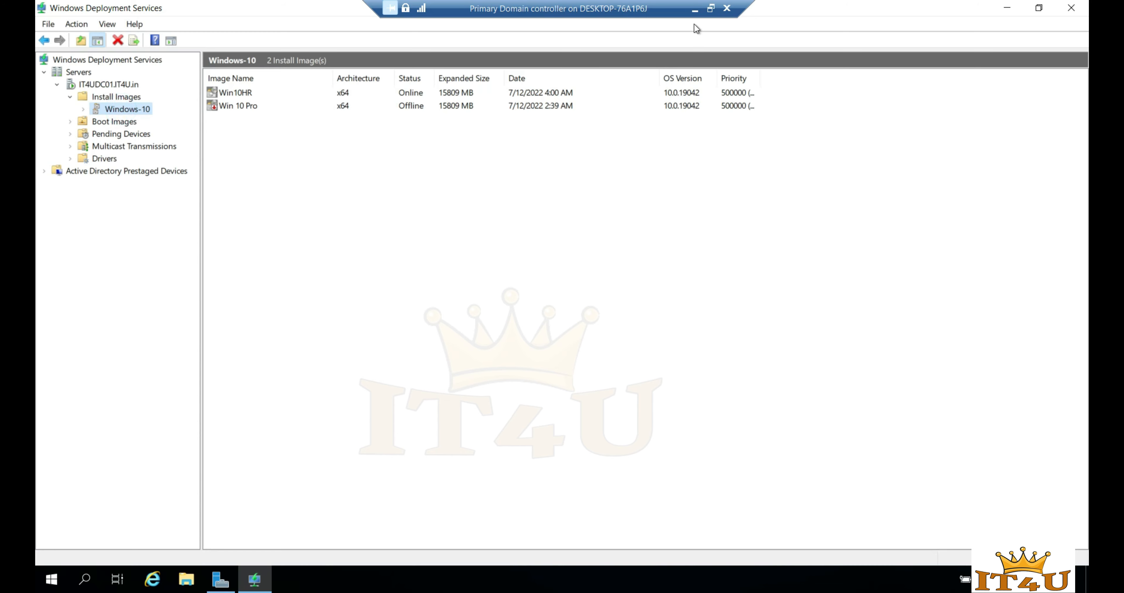
left_click(693, 9)
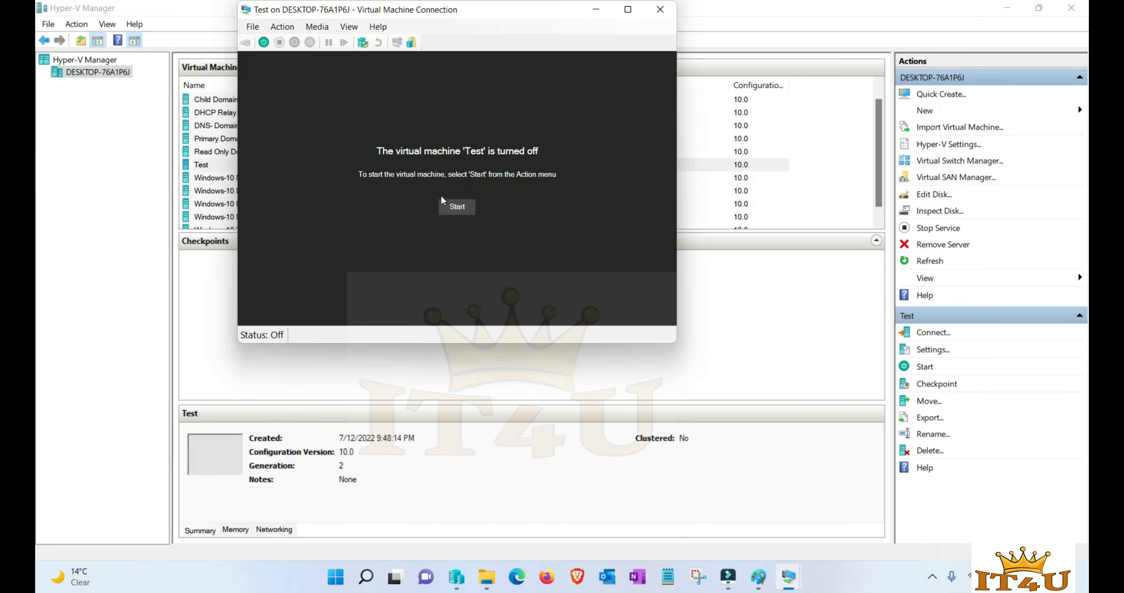
- Power on the Test VM for network boot, then switch back to the Primary Domain controller session
left_click(457, 207)
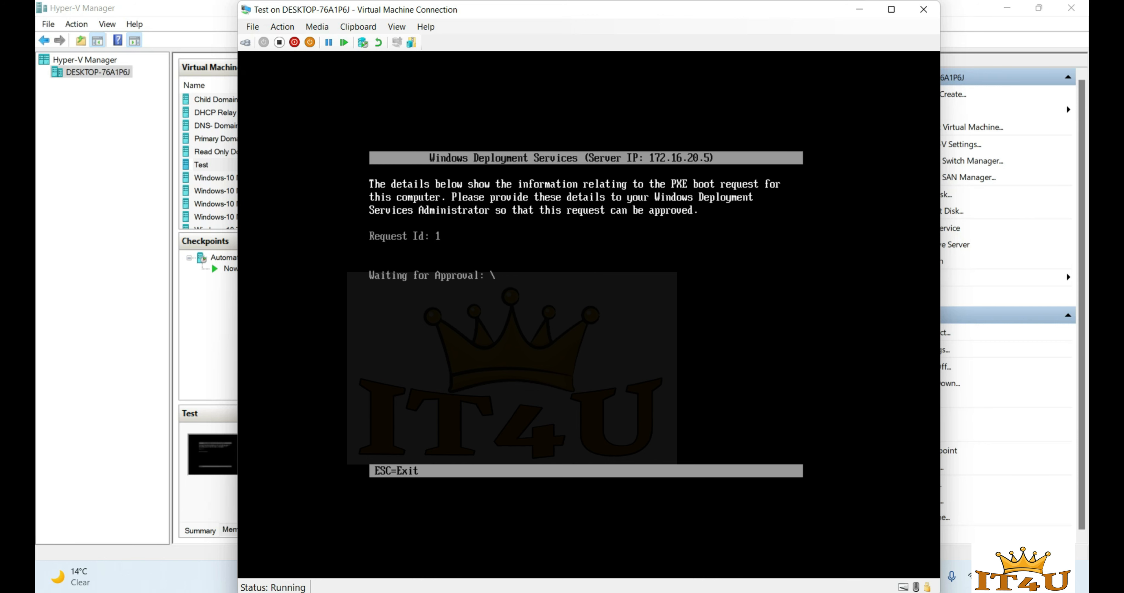
left_click(859, 9)
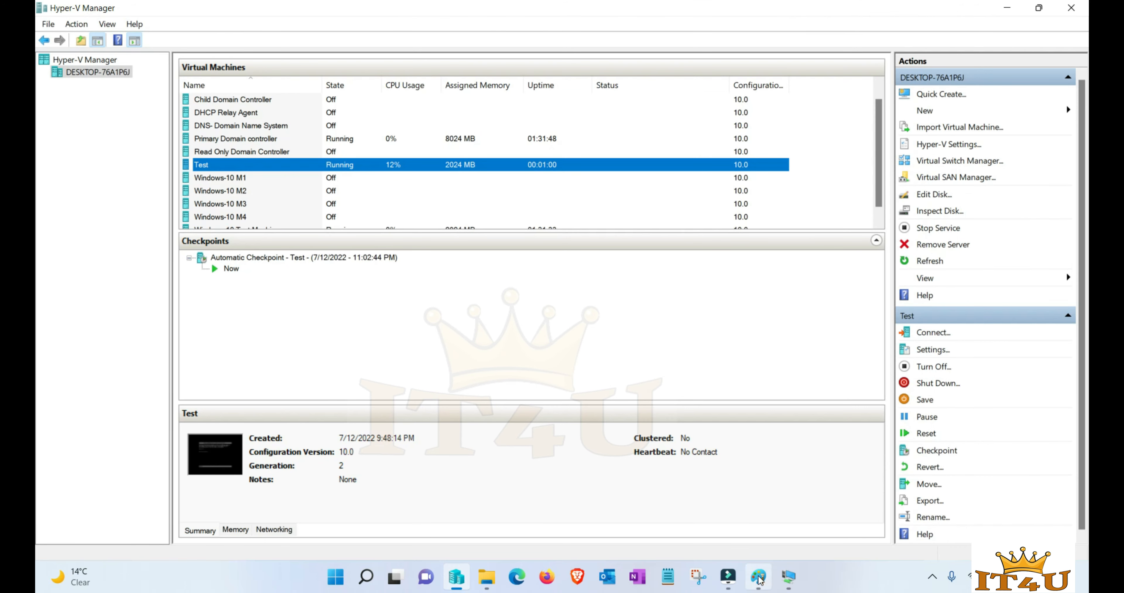
left_click(760, 579)
left_click(707, 488)
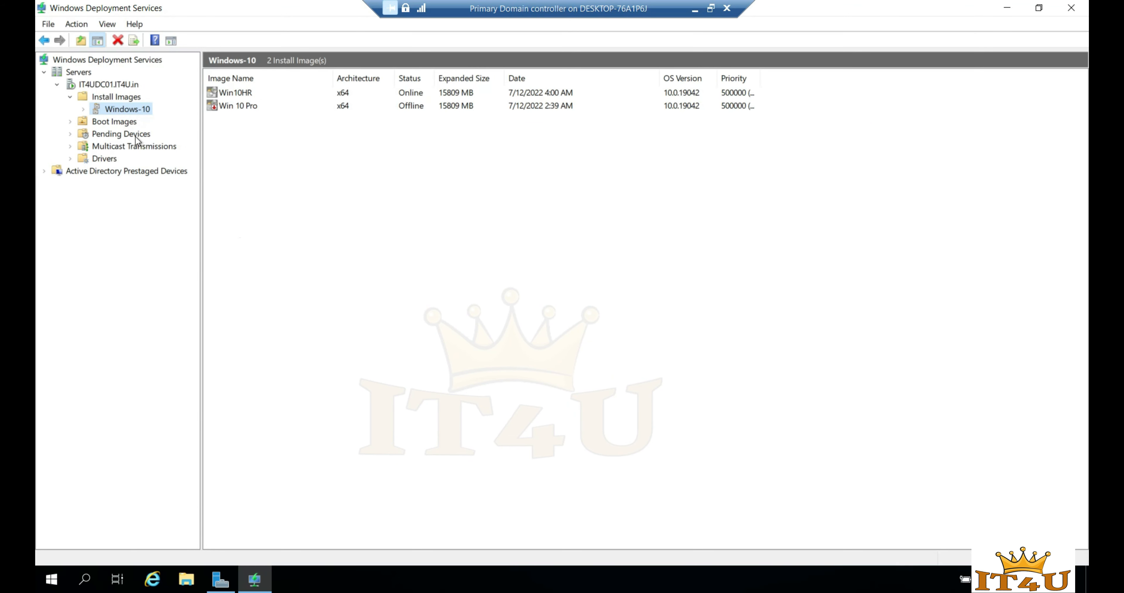
- Show Pending Devices with a wider Device ID column, refresh, and bring up request 1's approval options
left_click(117, 135)
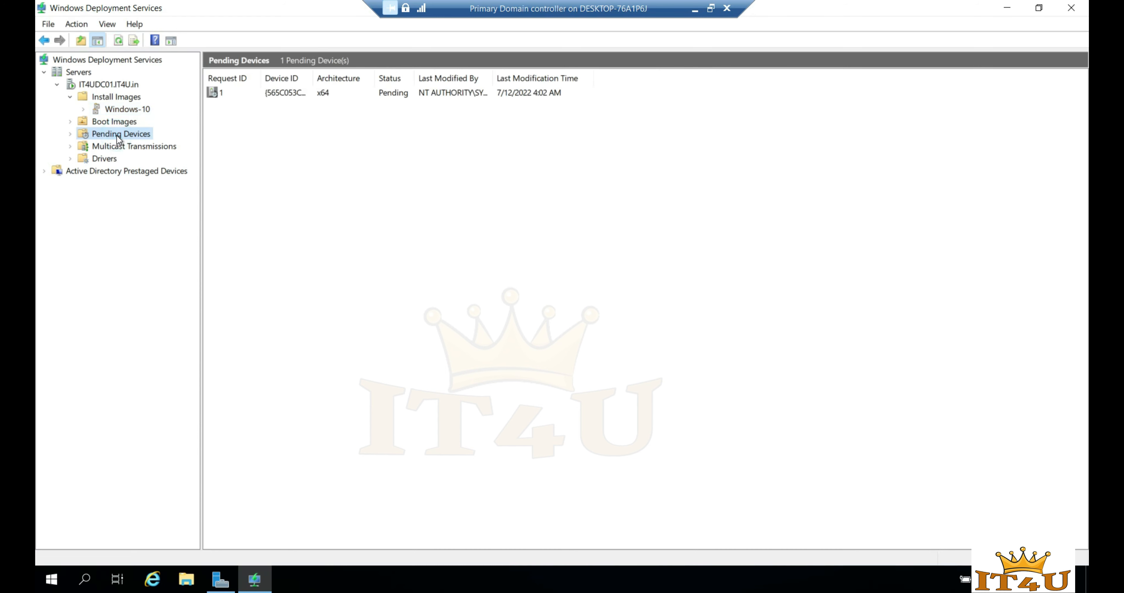
left_click_drag(313, 73, 415, 74)
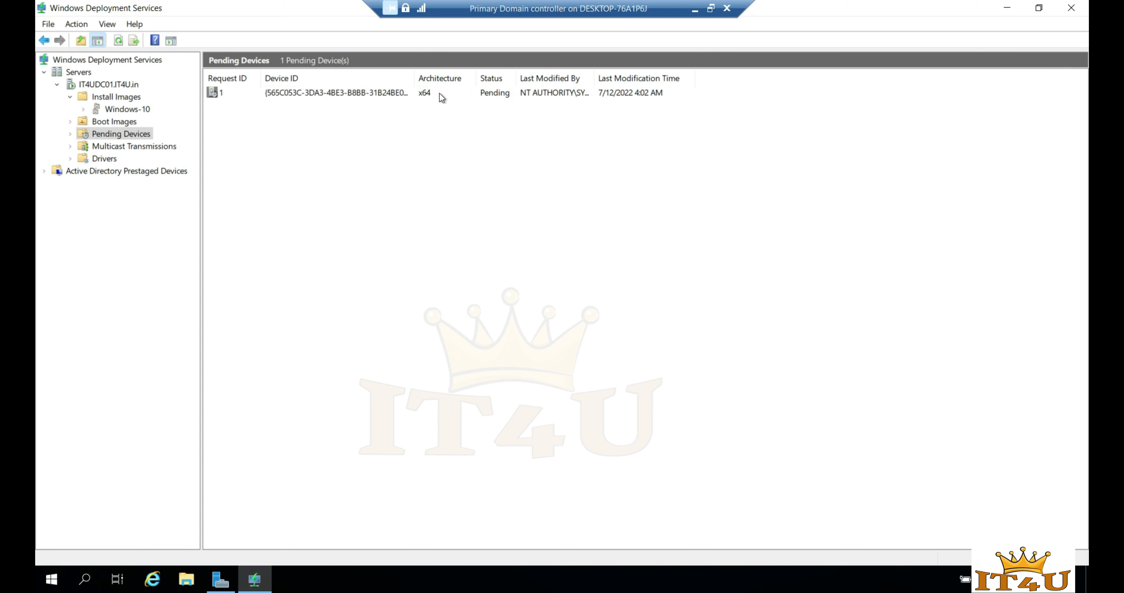
left_click(219, 93)
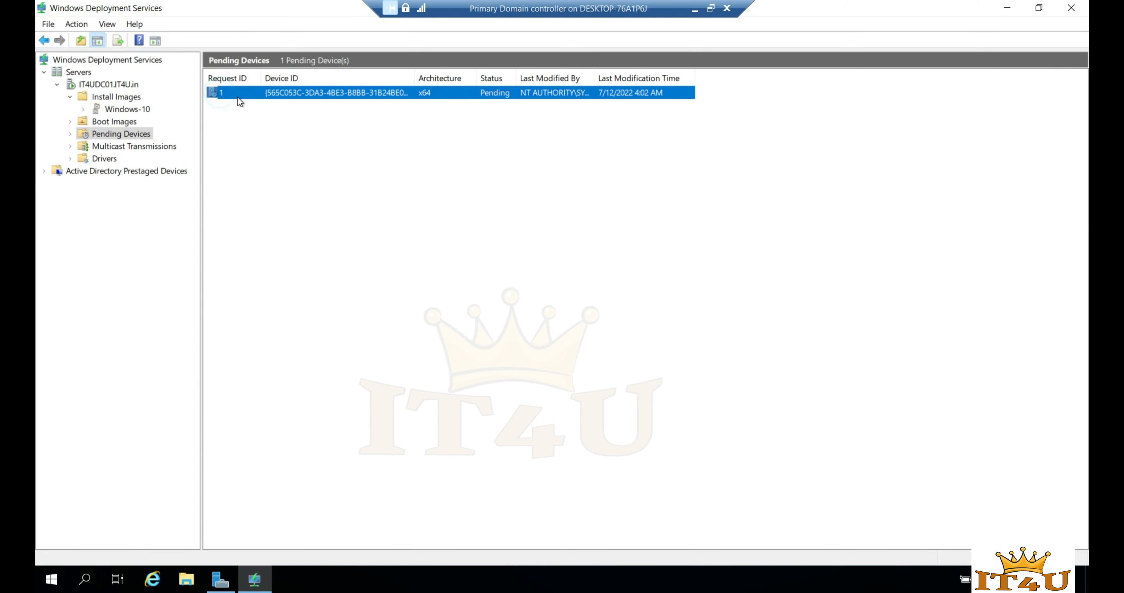
left_click(493, 168)
left_click(497, 96)
left_click(458, 174)
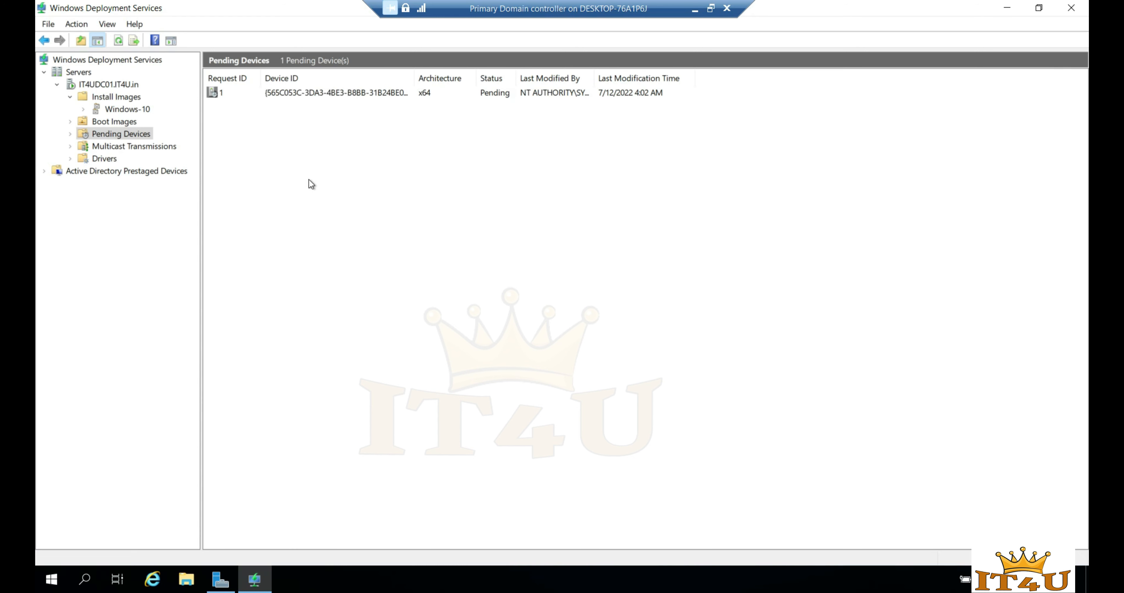
right_click(386, 213)
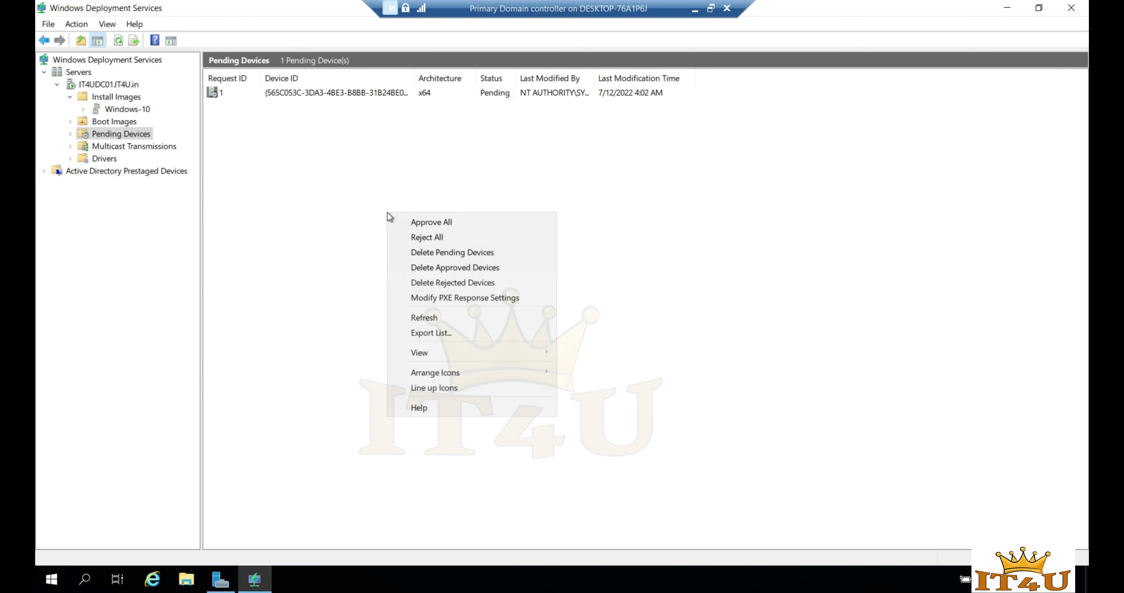
left_click(428, 318)
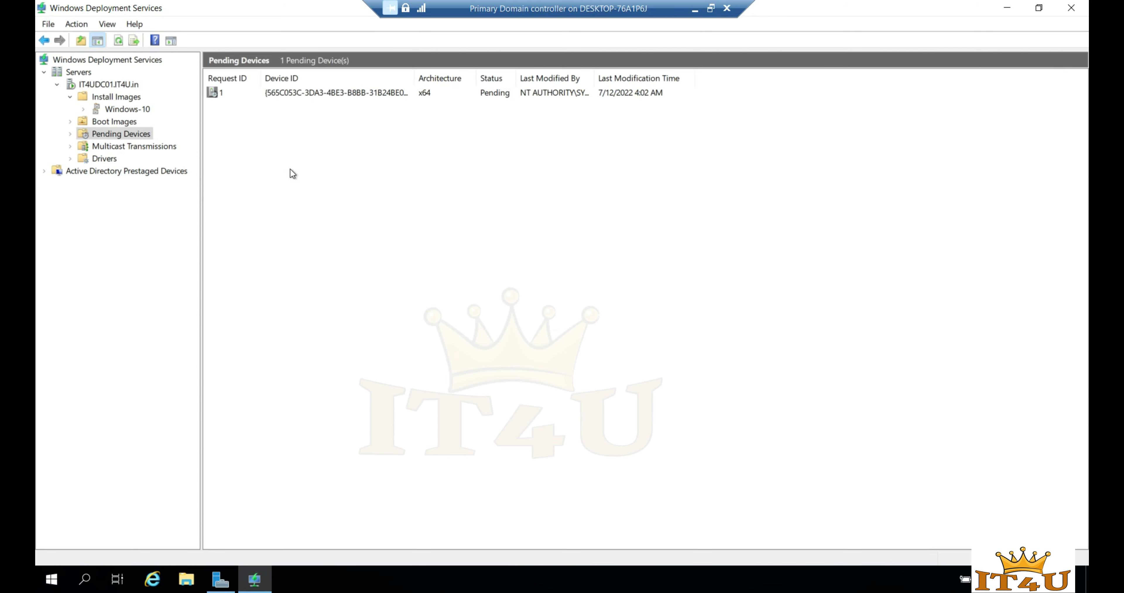
right_click(281, 95)
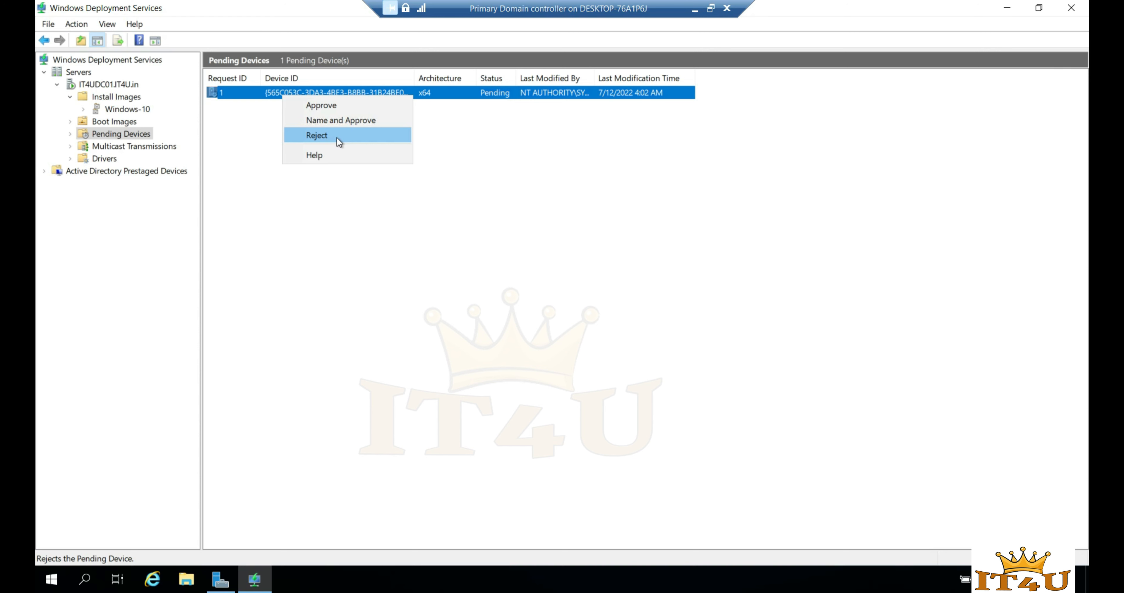
- Name and approve pending device 1 as IT4UTestMachine, keeping default server and unattend settings
left_click(342, 123)
left_click_drag(234, 20, 512, 91)
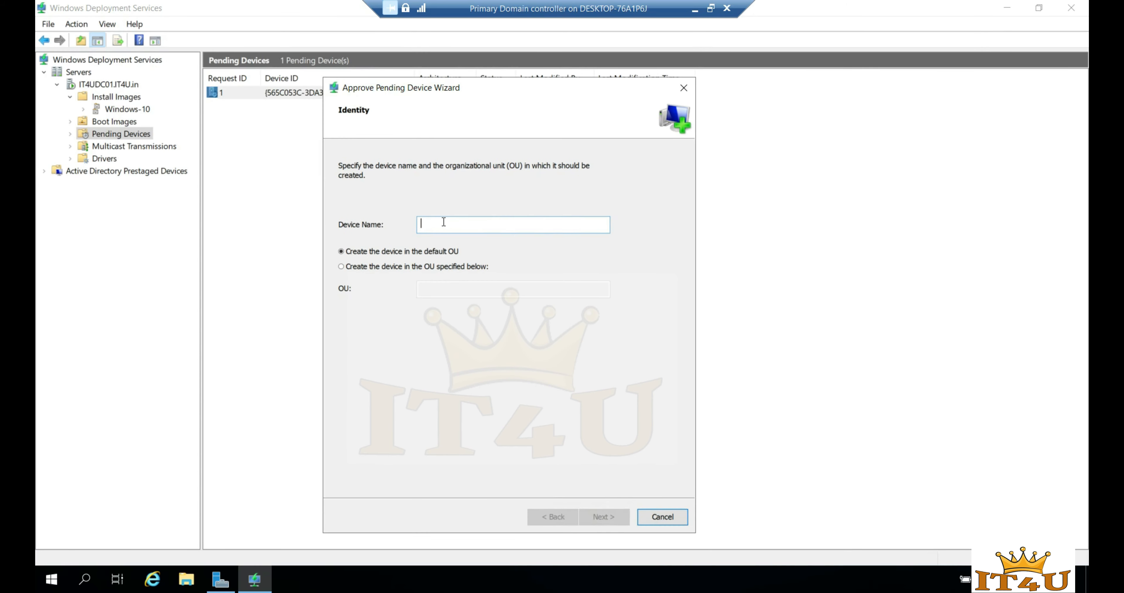
left_click(436, 226)
type("IT4UTestMachine")
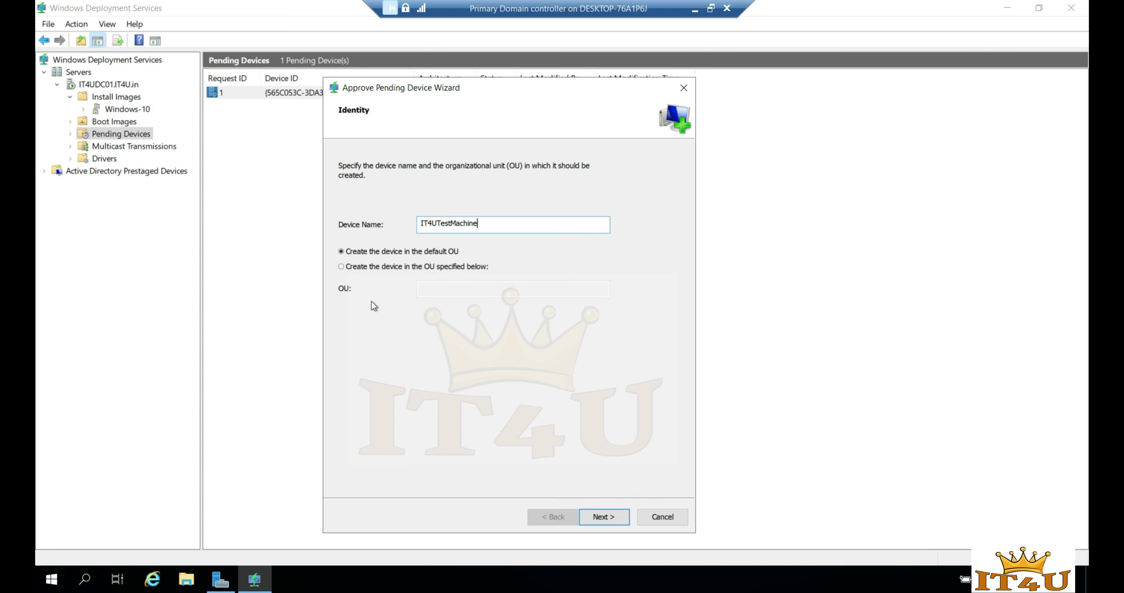
left_click(606, 519)
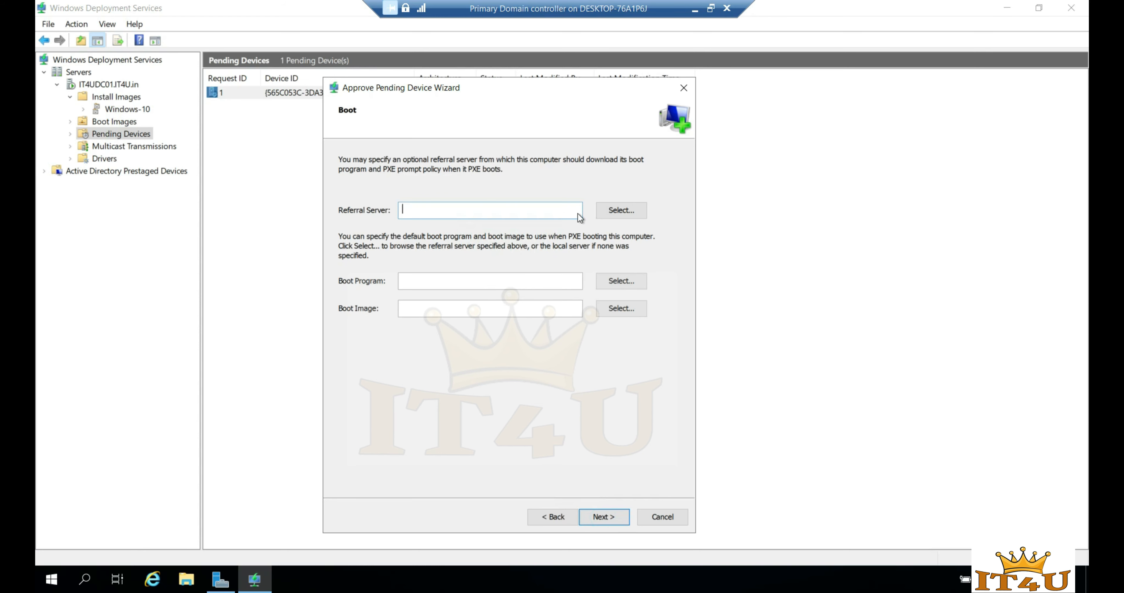
left_click(608, 520)
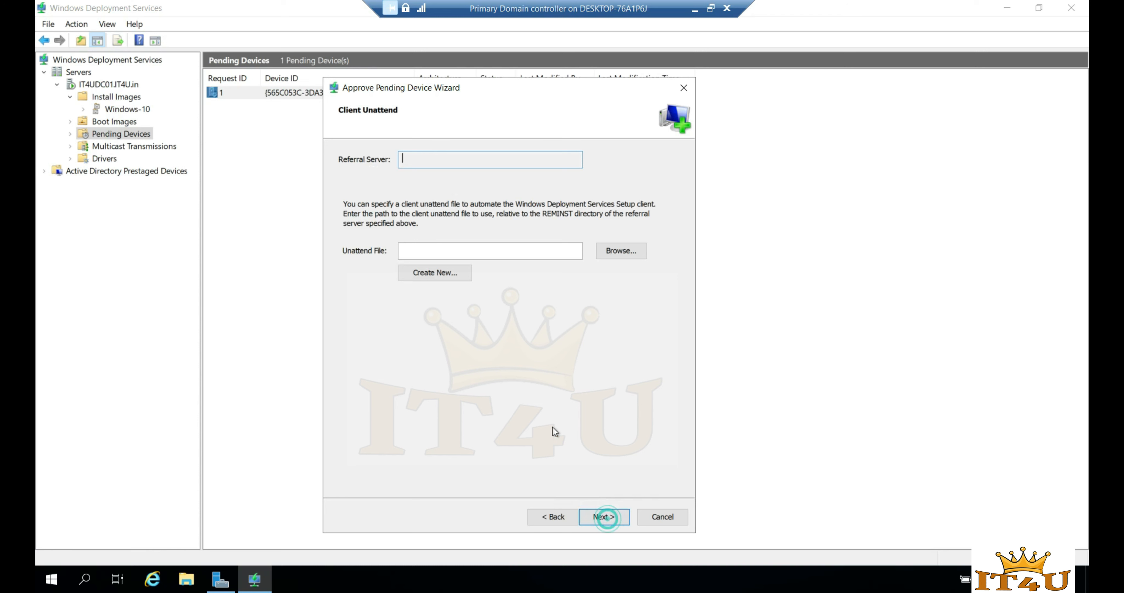
left_click(605, 518)
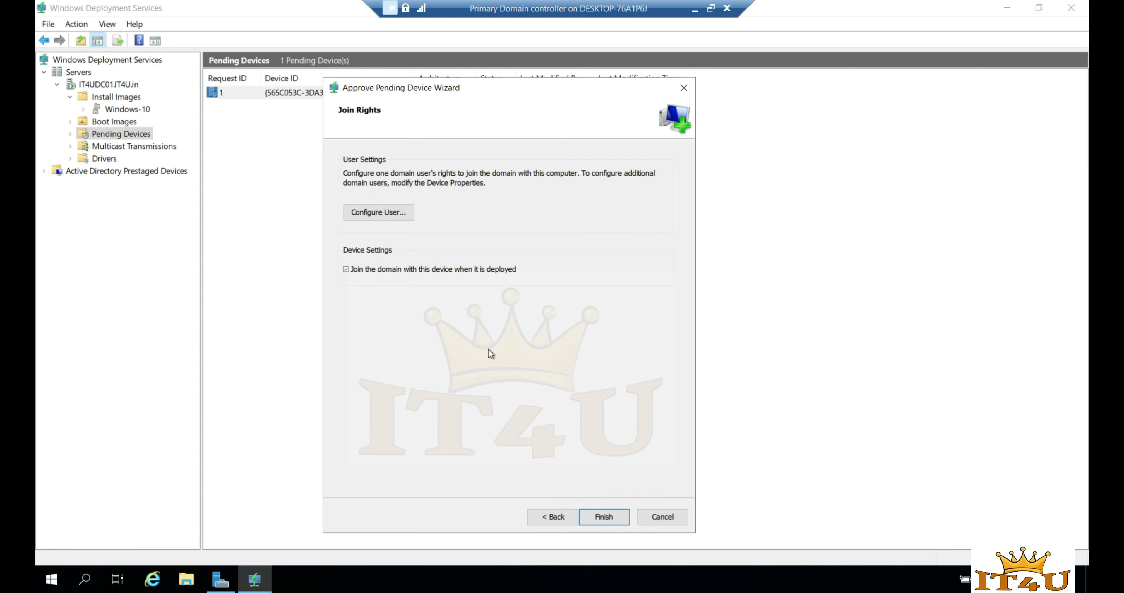
- Give the domain administrator account full rights to join the device, then finish the approval
left_click(380, 216)
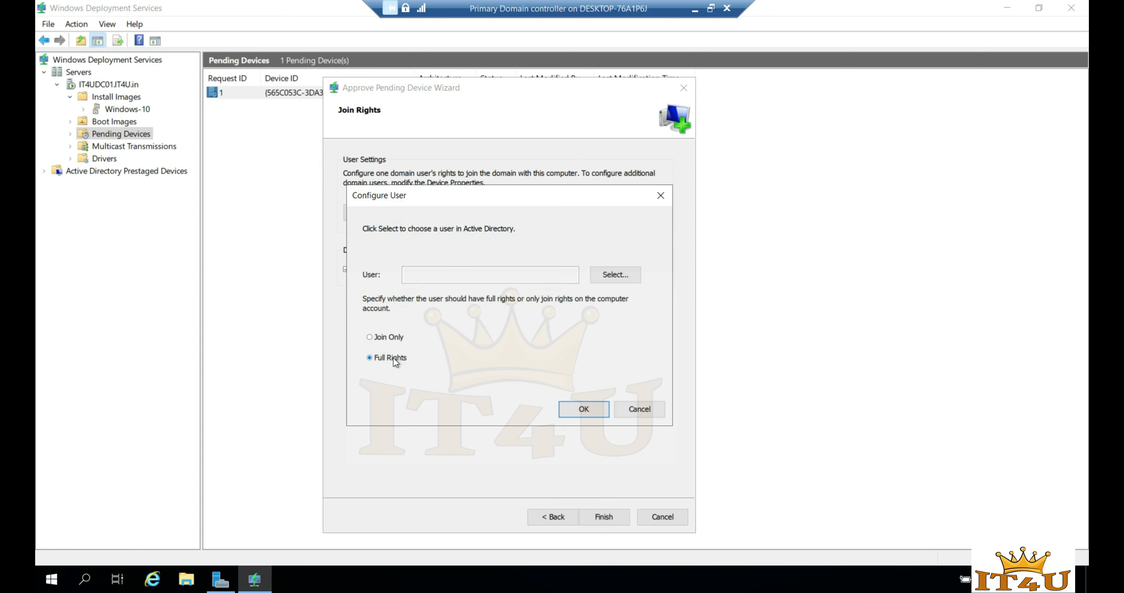
left_click(620, 278)
type("administrator")
left_click(640, 334)
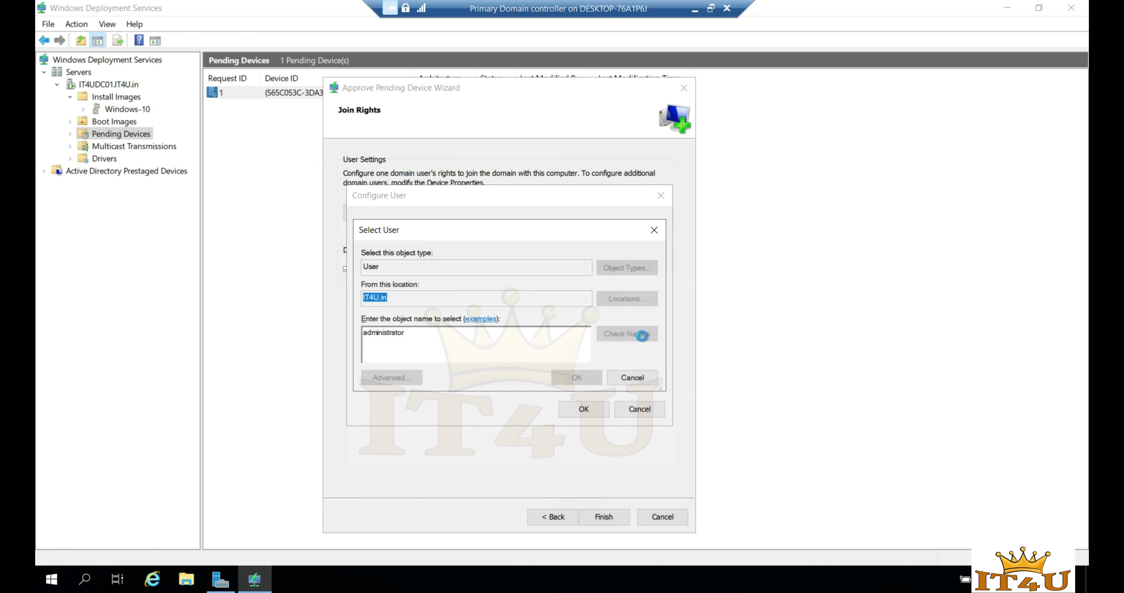
left_click(576, 375)
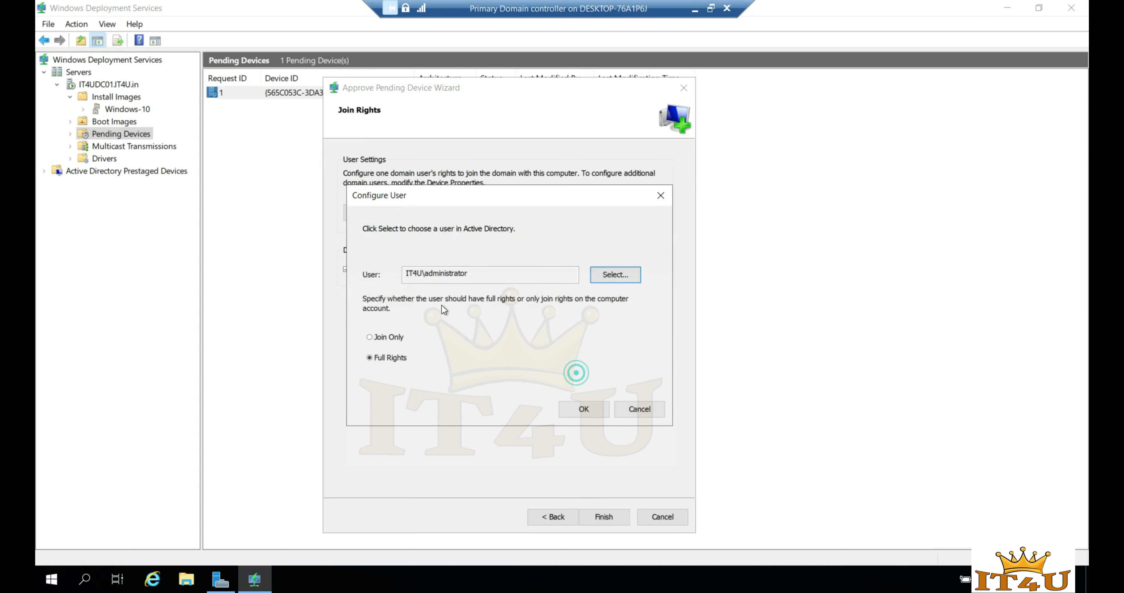
left_click(582, 413)
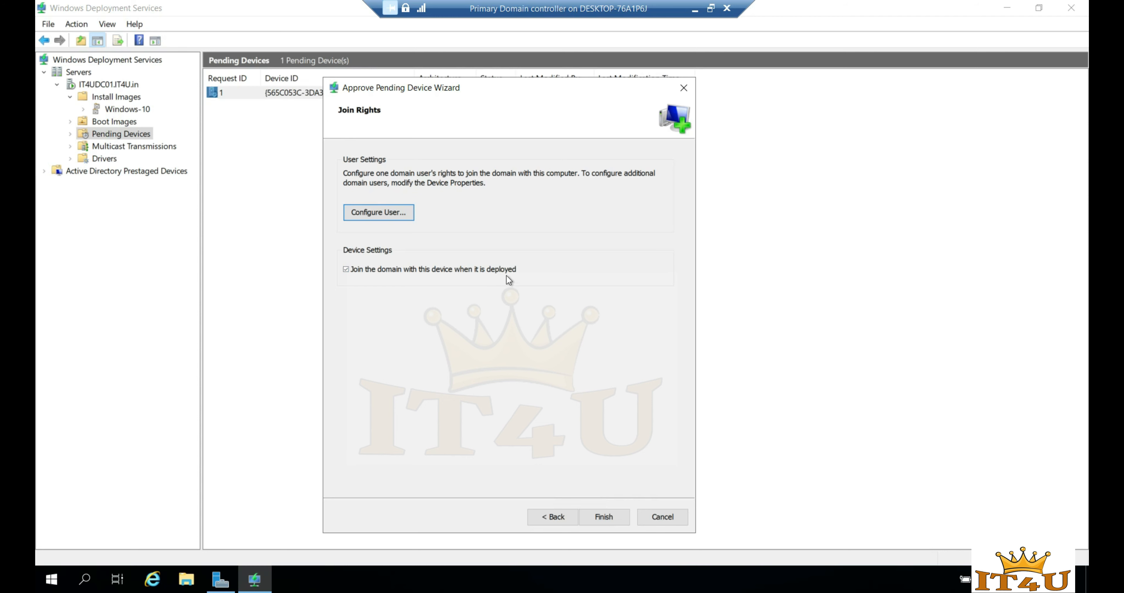
left_click(610, 515)
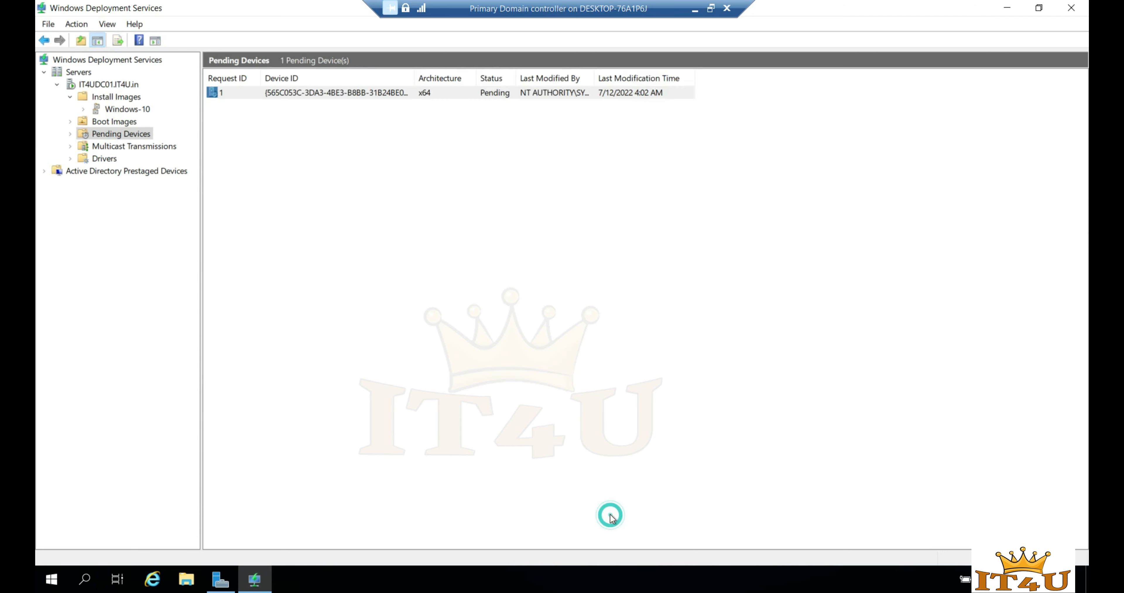
- Boot the Test VM into the Windows 10 boot Image, then return to the domain controller session
left_click(694, 9)
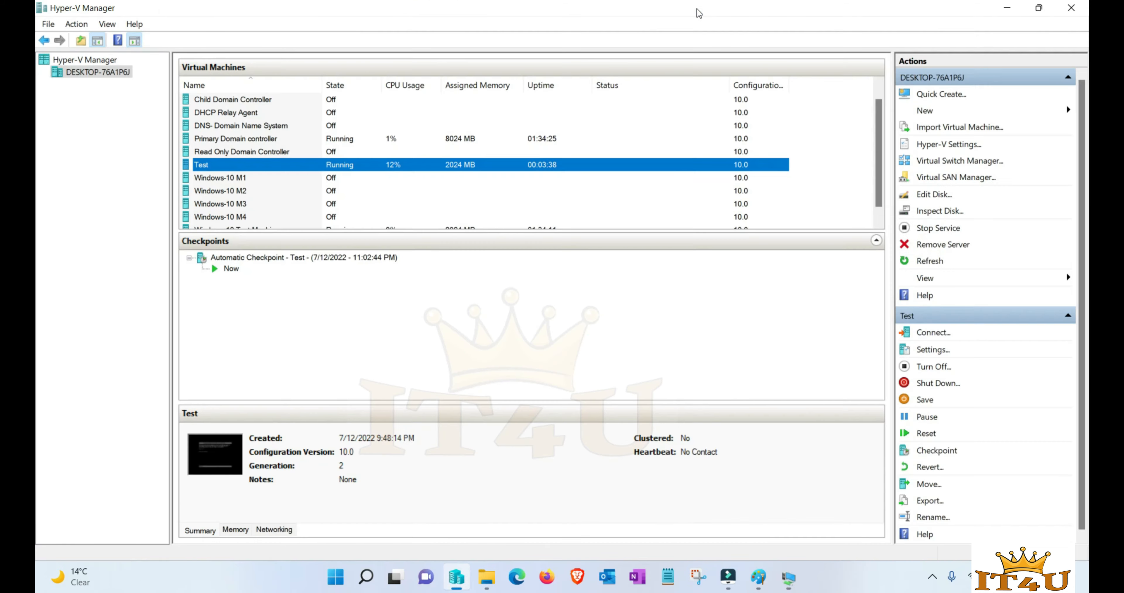
mouse_move(789, 583)
left_click(868, 497)
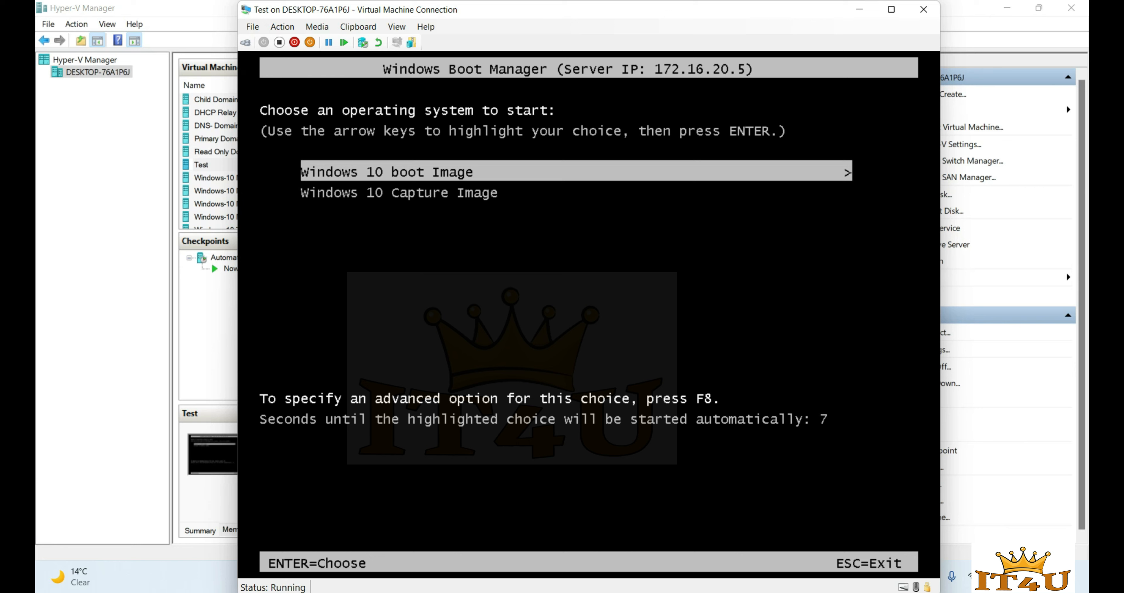
key("Return")
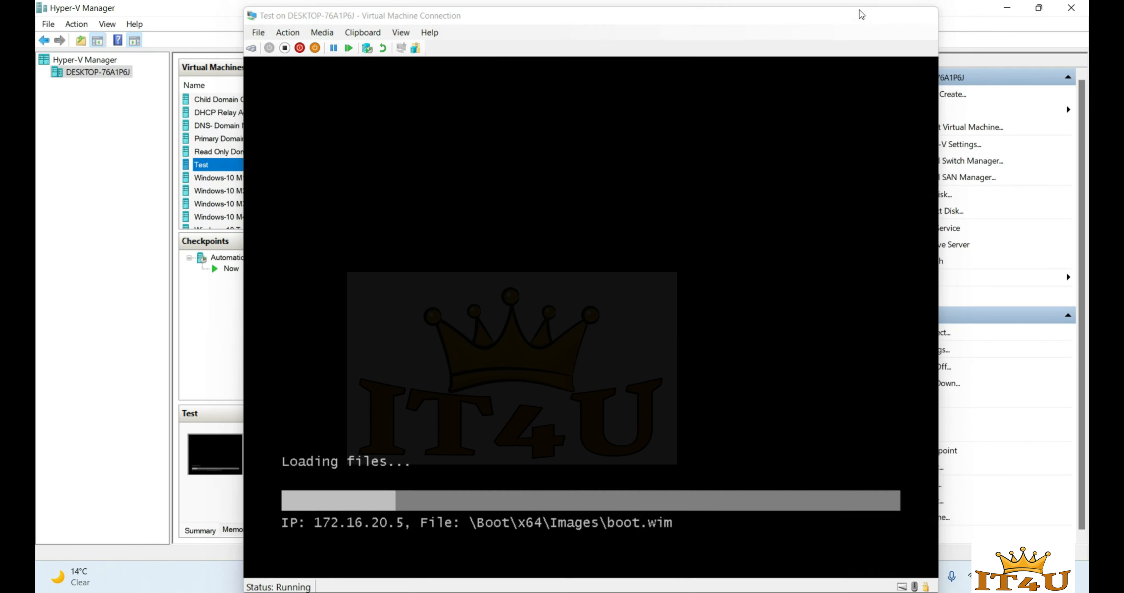
left_click(861, 14)
mouse_move(787, 557)
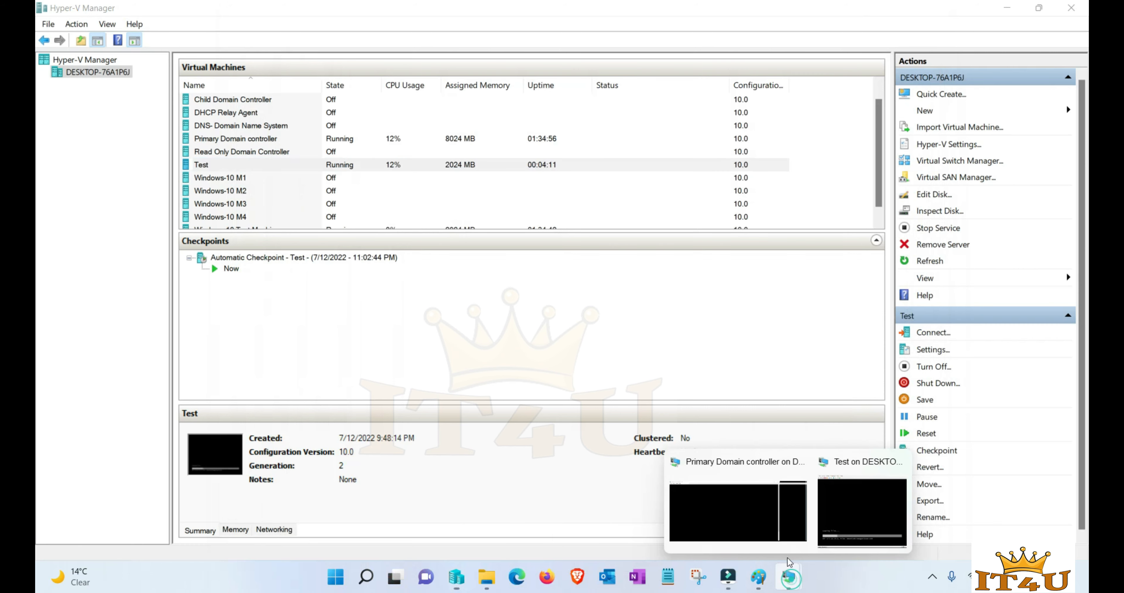
left_click(755, 501)
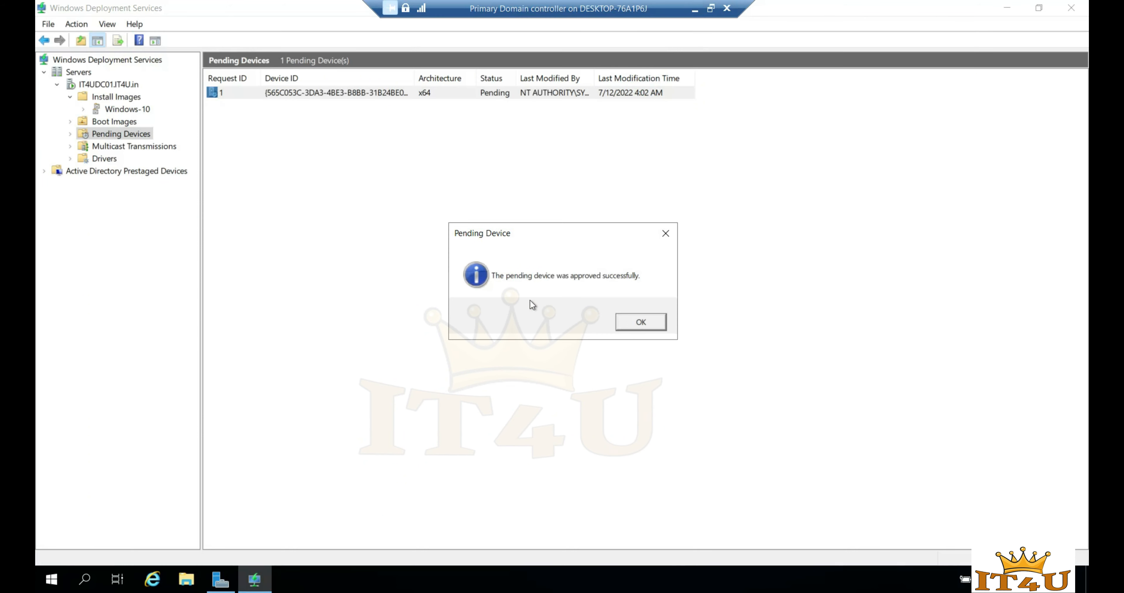
- Dismiss the approval confirmation and launch Active Directory Users and Computers with dsa.msc
left_click(642, 322)
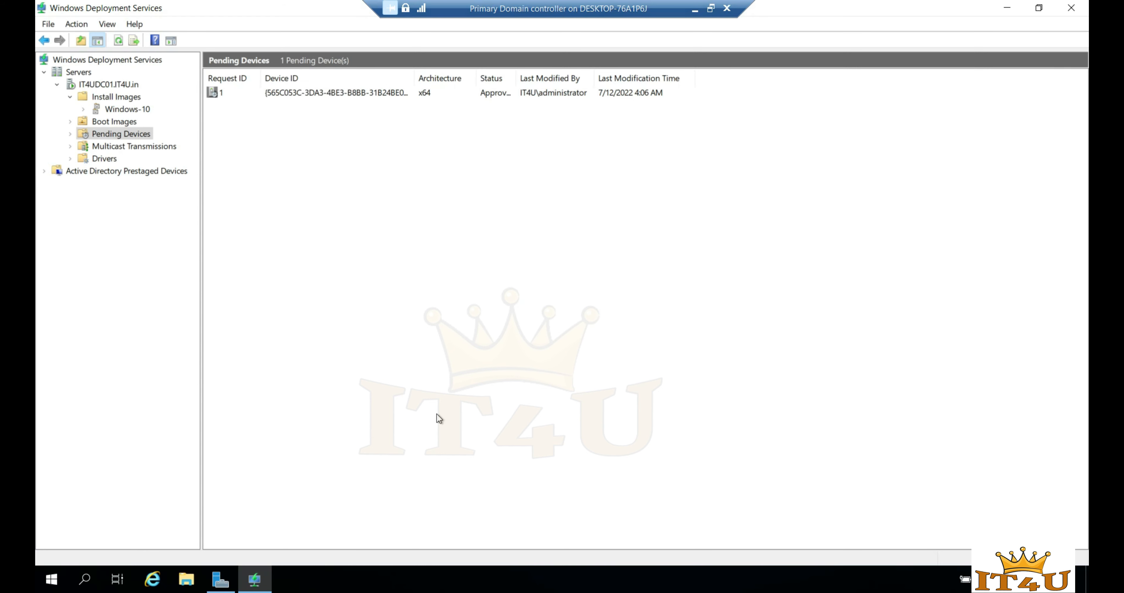
key("super+r")
type("dsa")
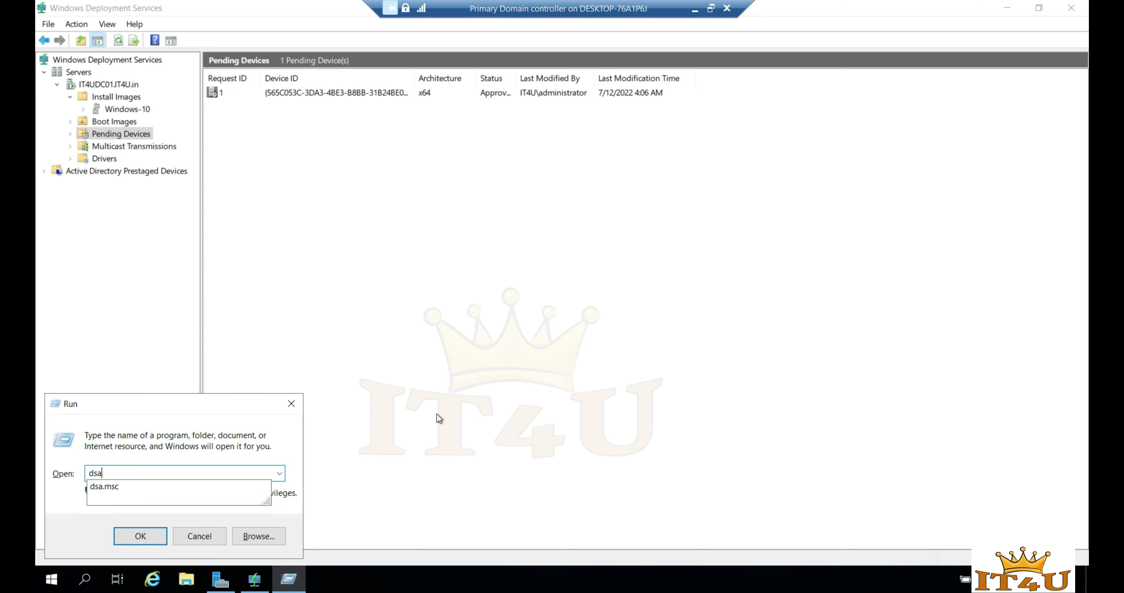
key("Down")
key("Return")
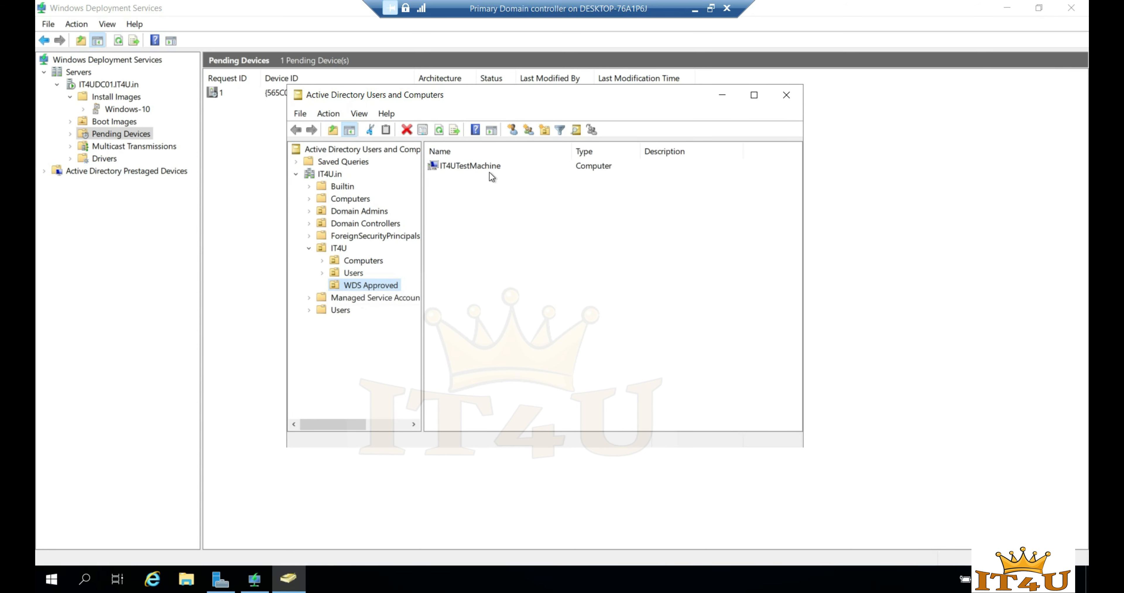
- Confirm IT4UTestMachine is listed in IT4U > WDS Approved, expand Computers, then minimize the DC session
left_click(480, 170)
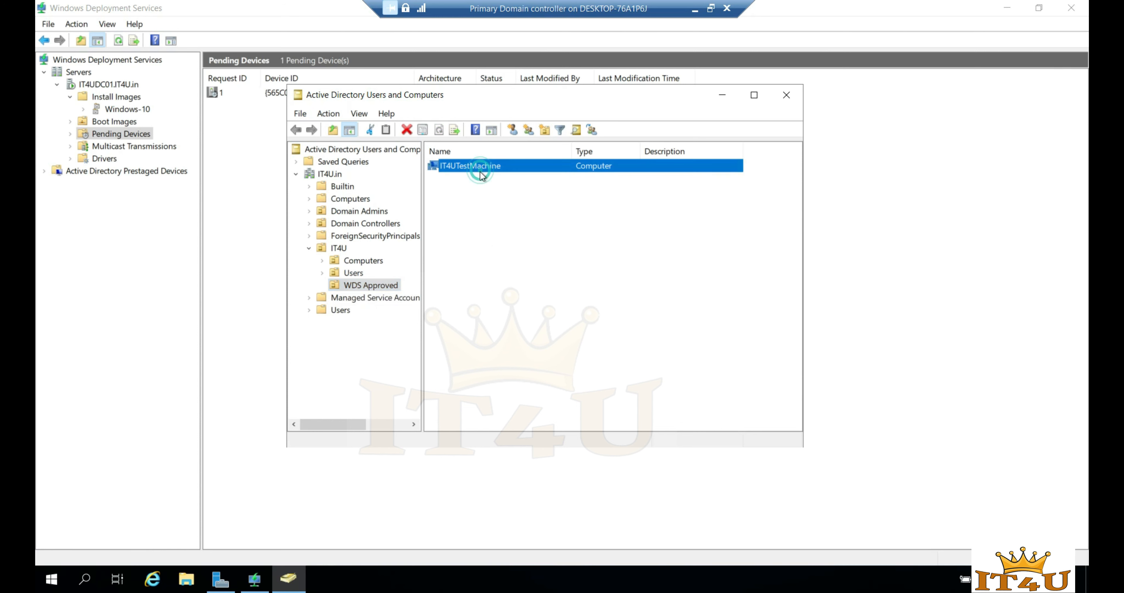
left_click(493, 242)
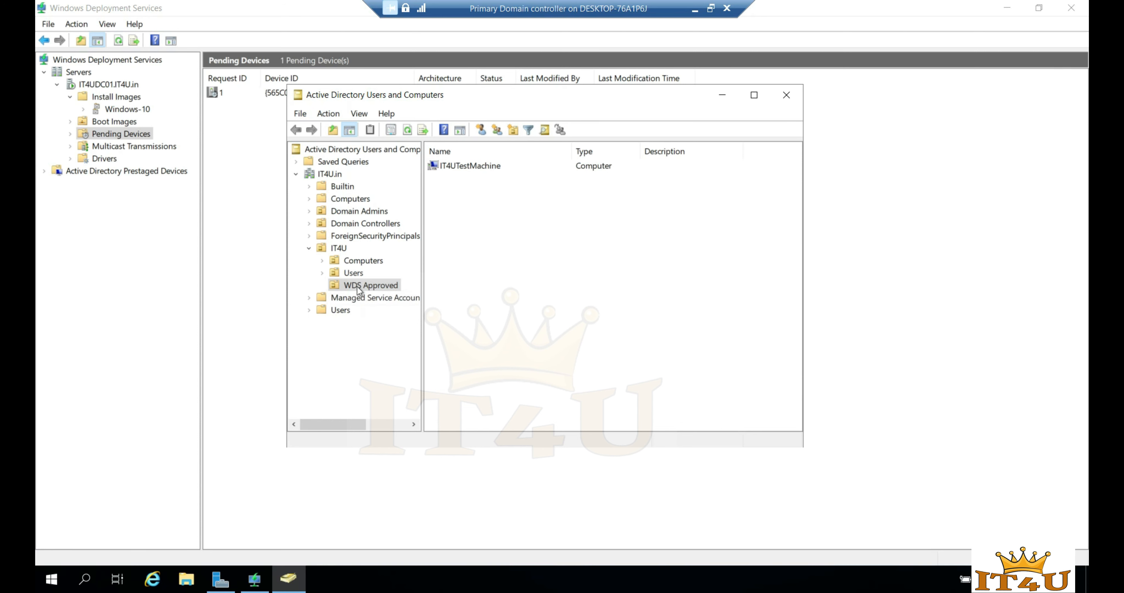
left_click(478, 167)
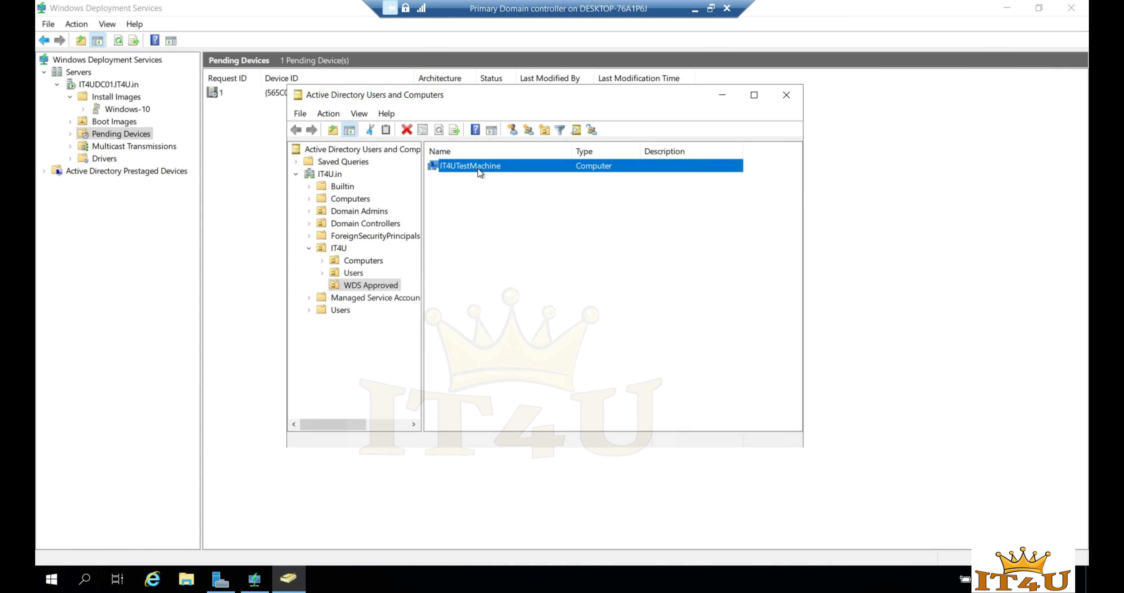
left_click(519, 212)
left_click(487, 167)
left_click(321, 260)
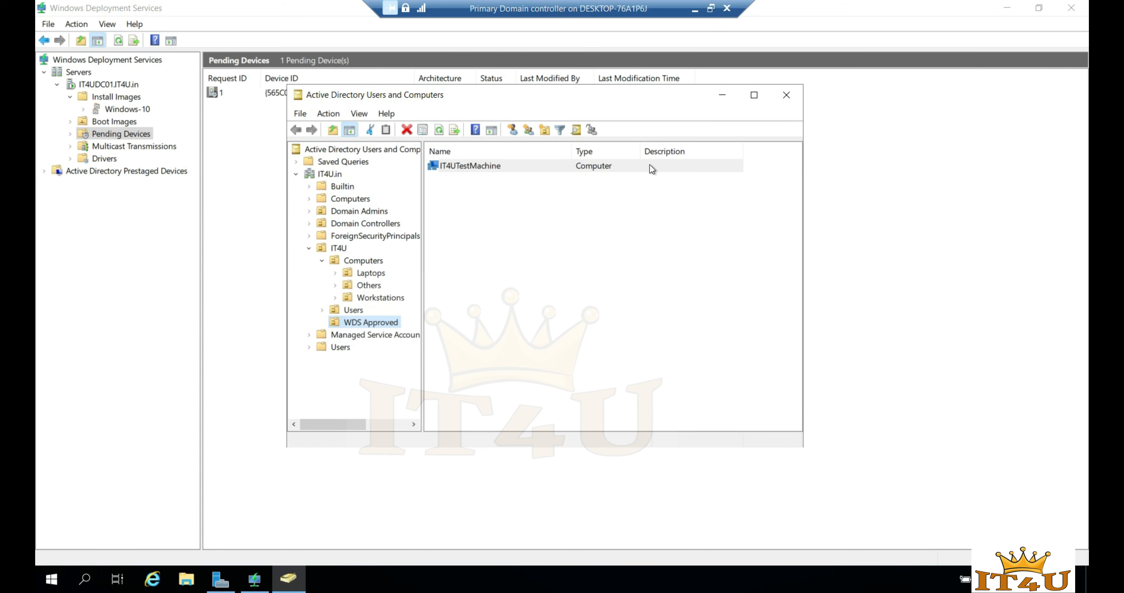
left_click(694, 9)
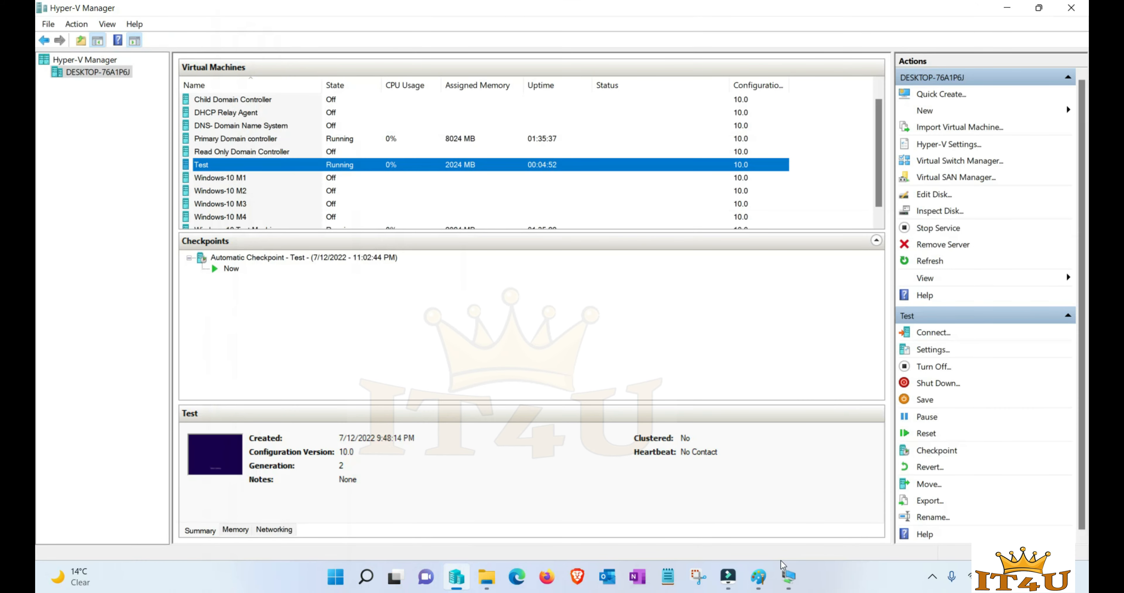
- Run the Test VM's WDS setup with domain admin credentials, the Win10HR image and the default disk
left_click(871, 530)
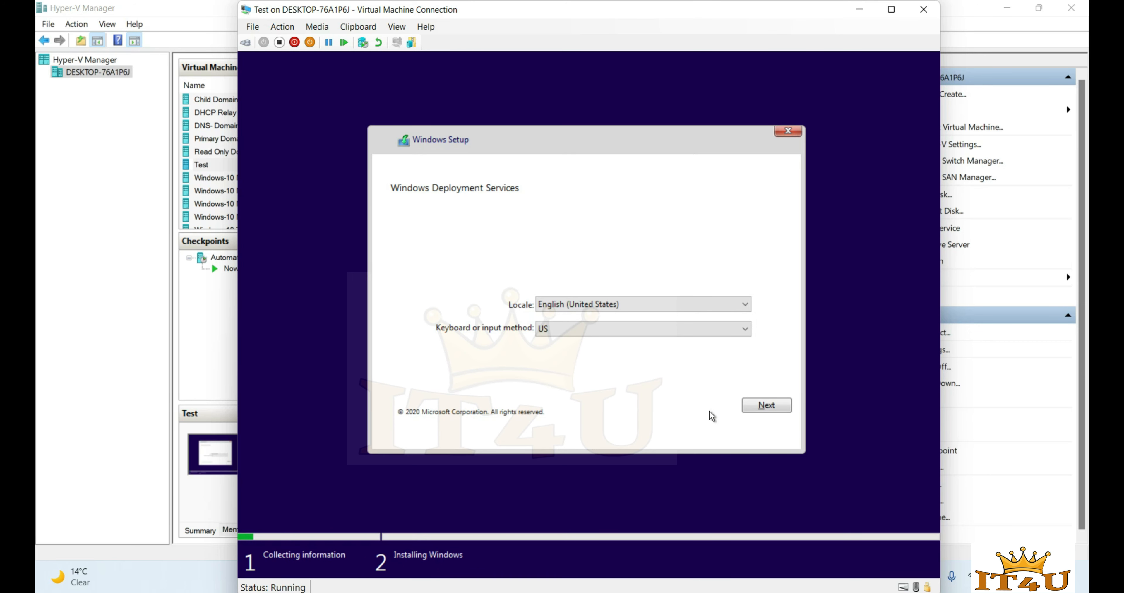
left_click(765, 408)
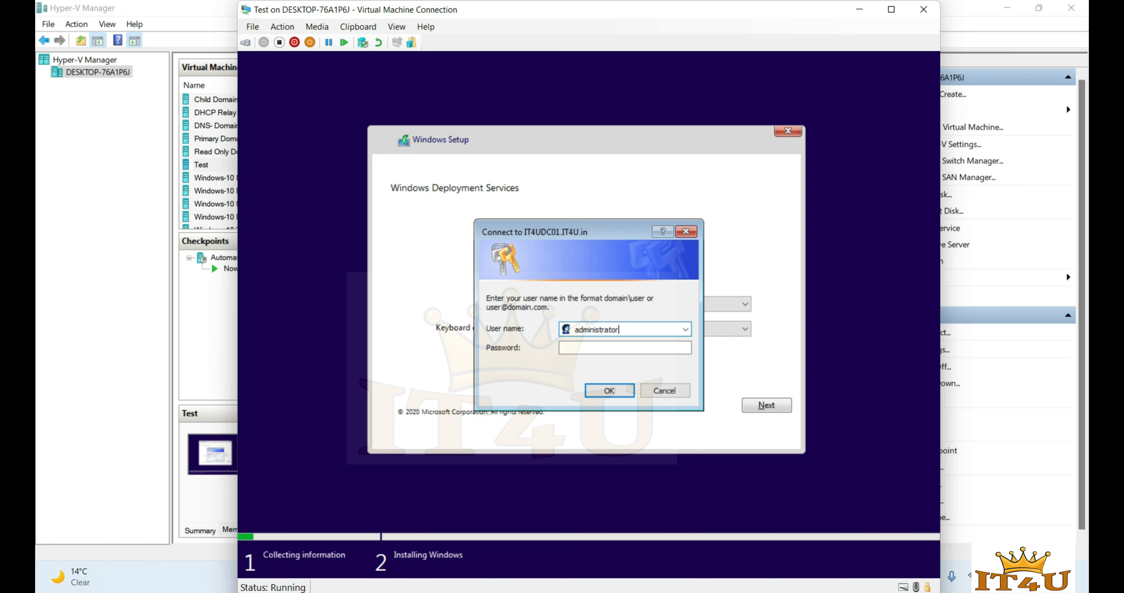
key("Tab")
type("••••••••••")
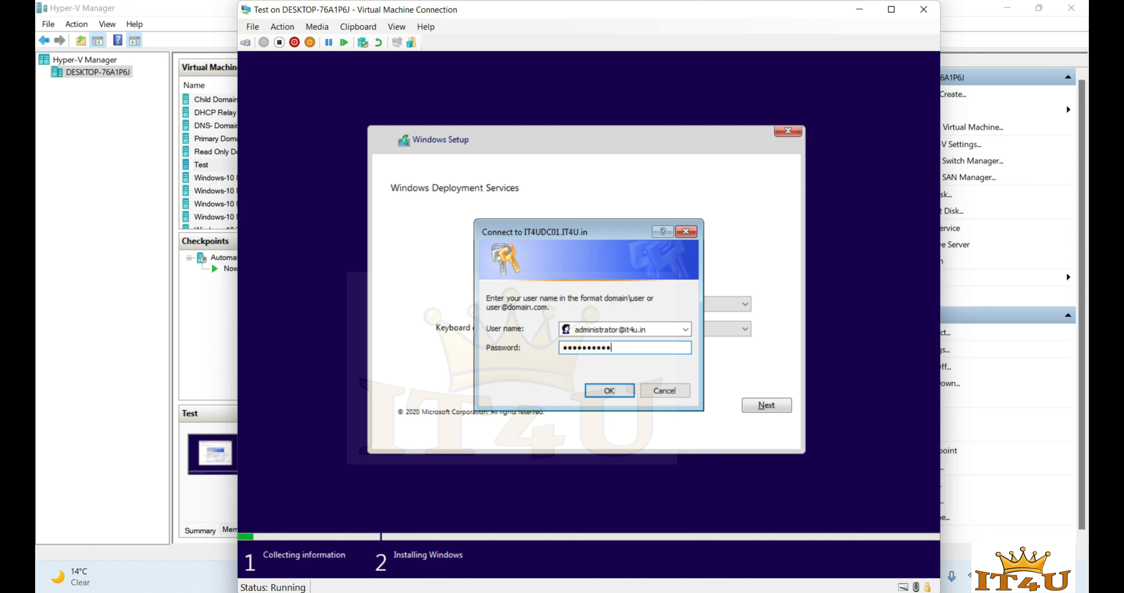
key("Return")
key("Return")
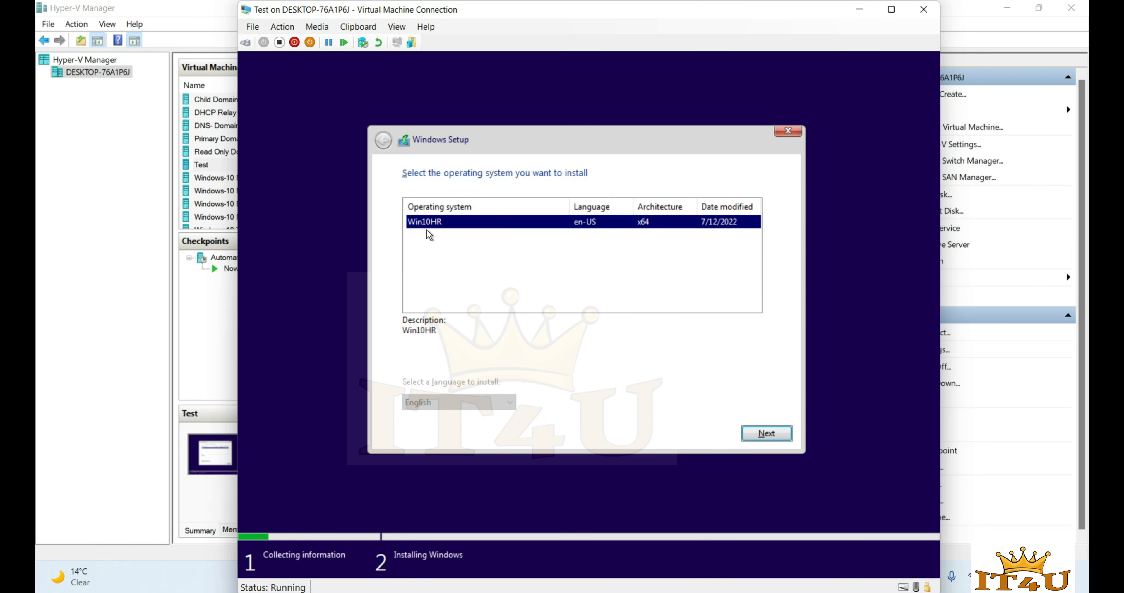
left_click(763, 434)
left_click(763, 433)
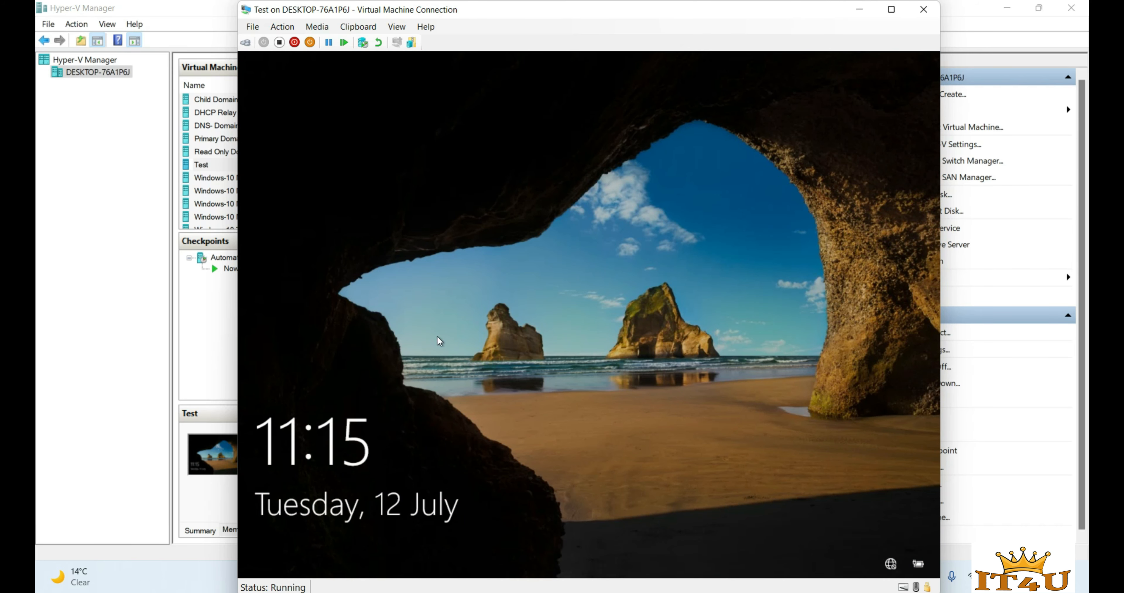
- Sign in to the Test VM as the IT4U.in domain administrator and connect at default display size
left_click(484, 304)
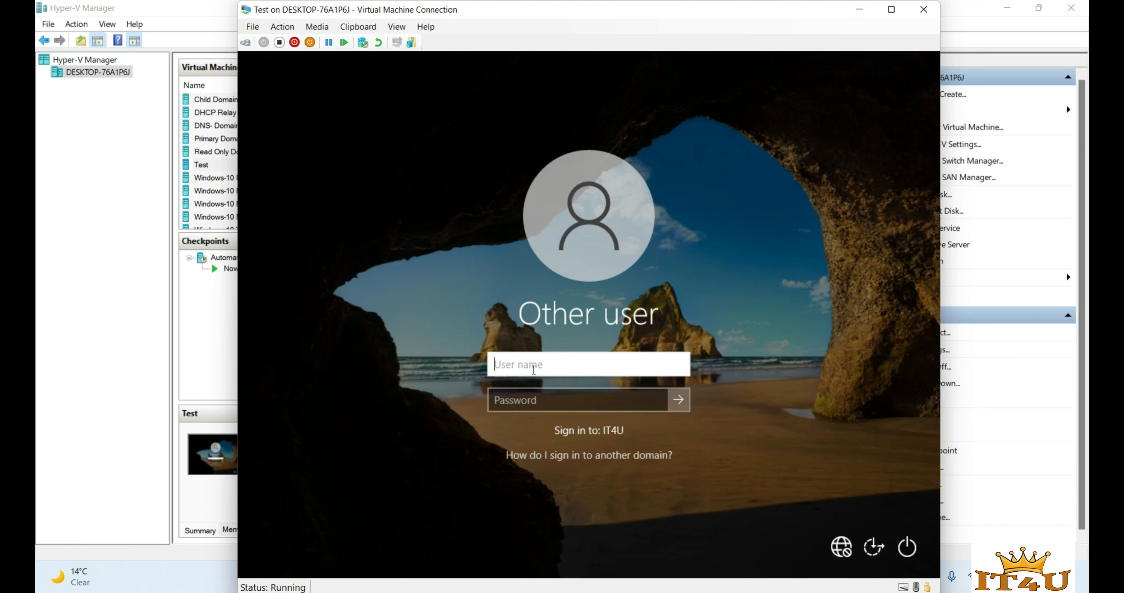
type(".\\")
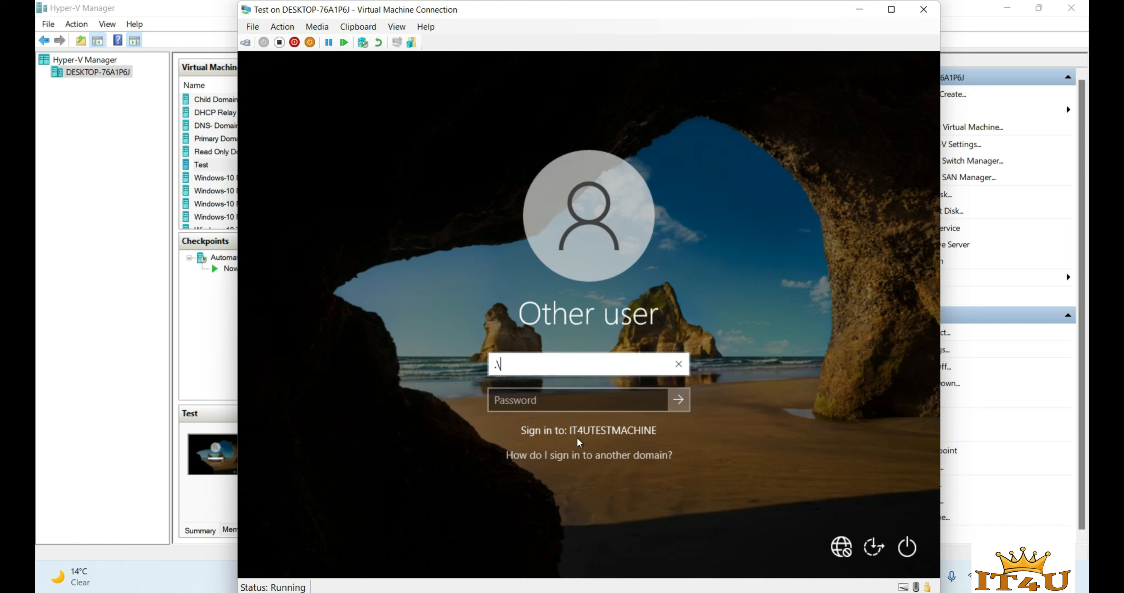
key("ctrl+a")
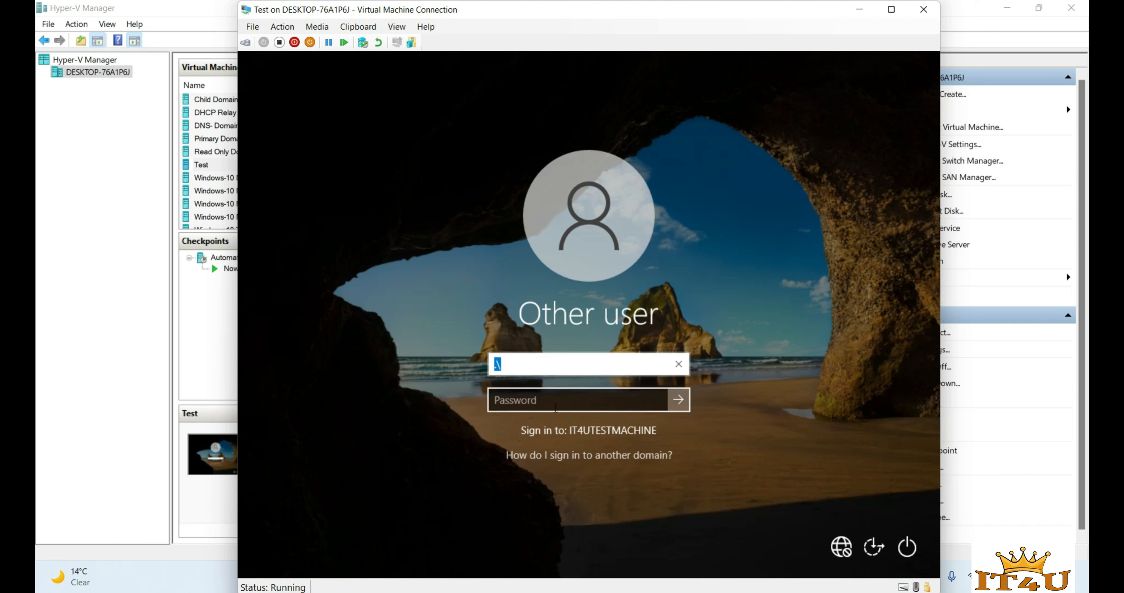
key("BackSpace")
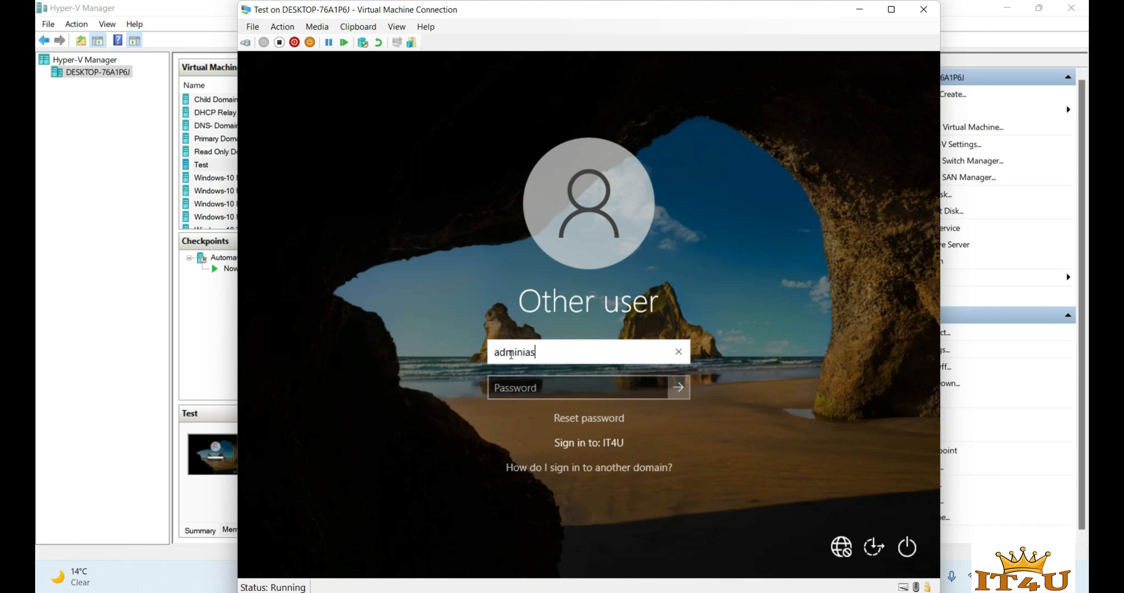
key("Tab")
type("••••••••••")
key("Return")
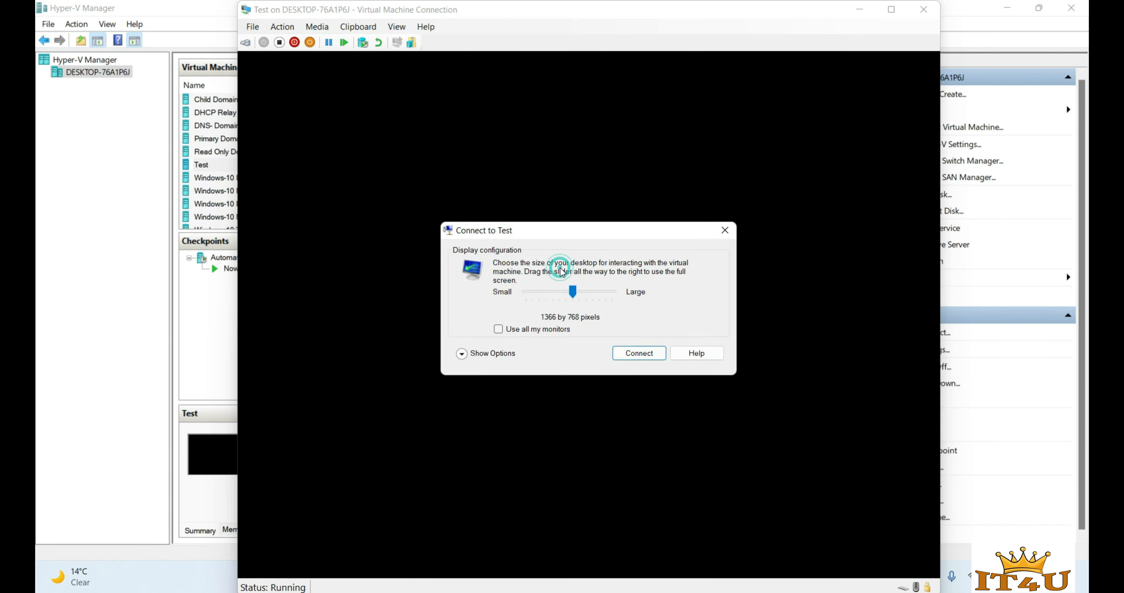
key("Return")
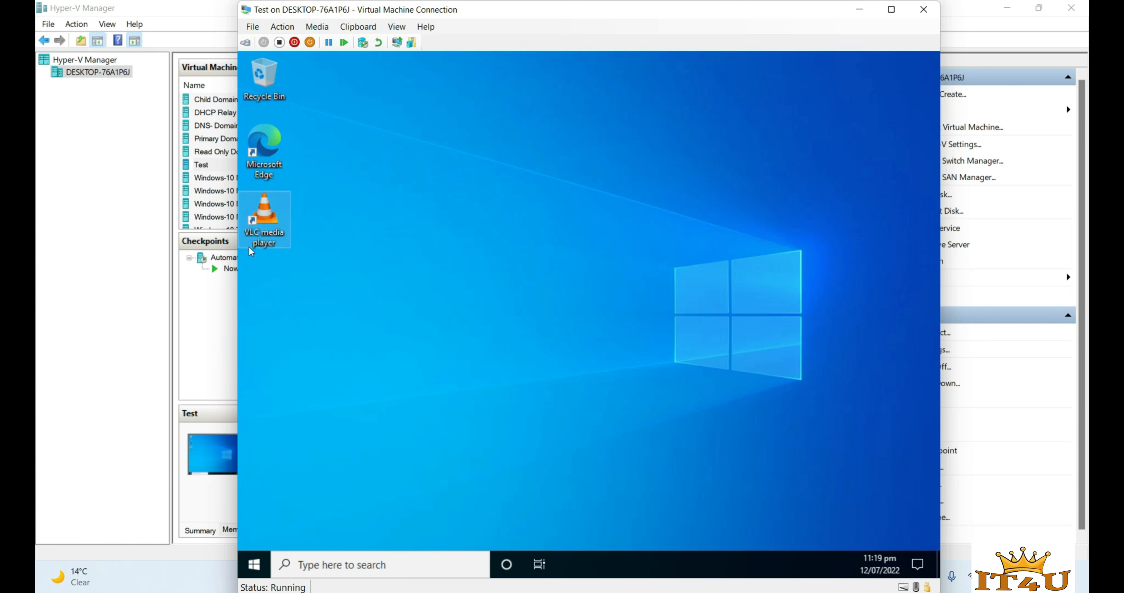
- Open System Properties on the Test VM with sysdm.cpl
left_click(275, 240)
left_click(346, 236)
key("super+r")
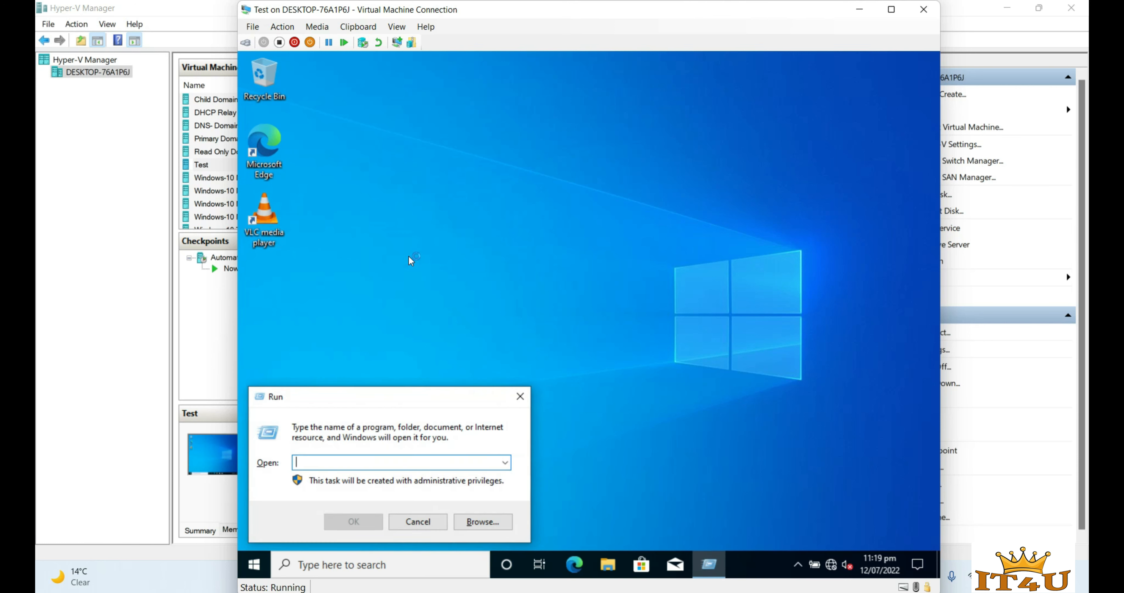
type("sysdm")
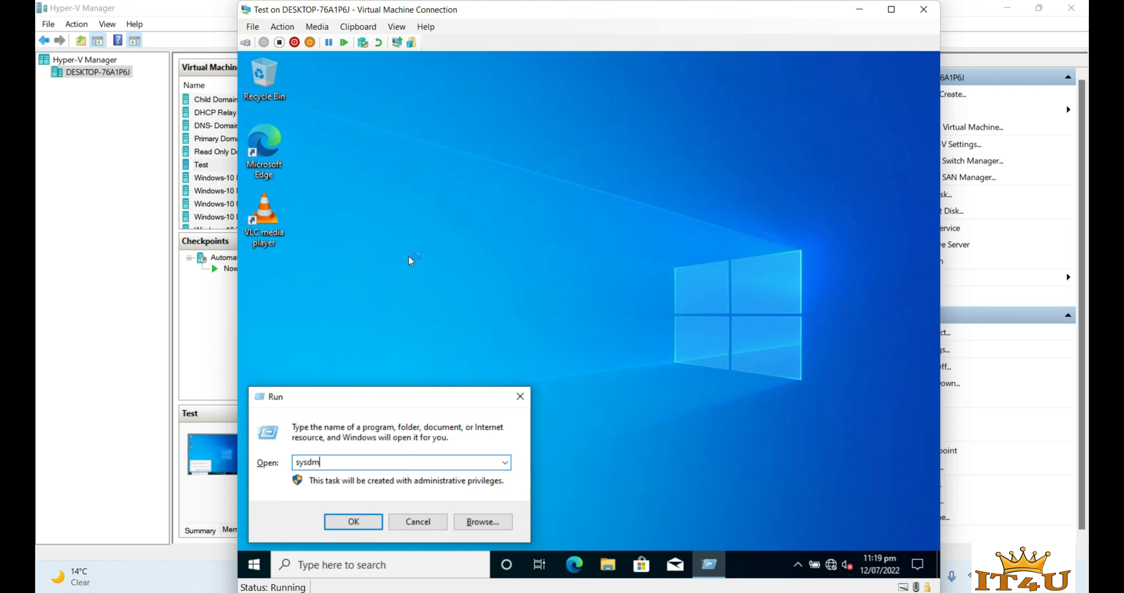
type(".cpl")
key("Return")
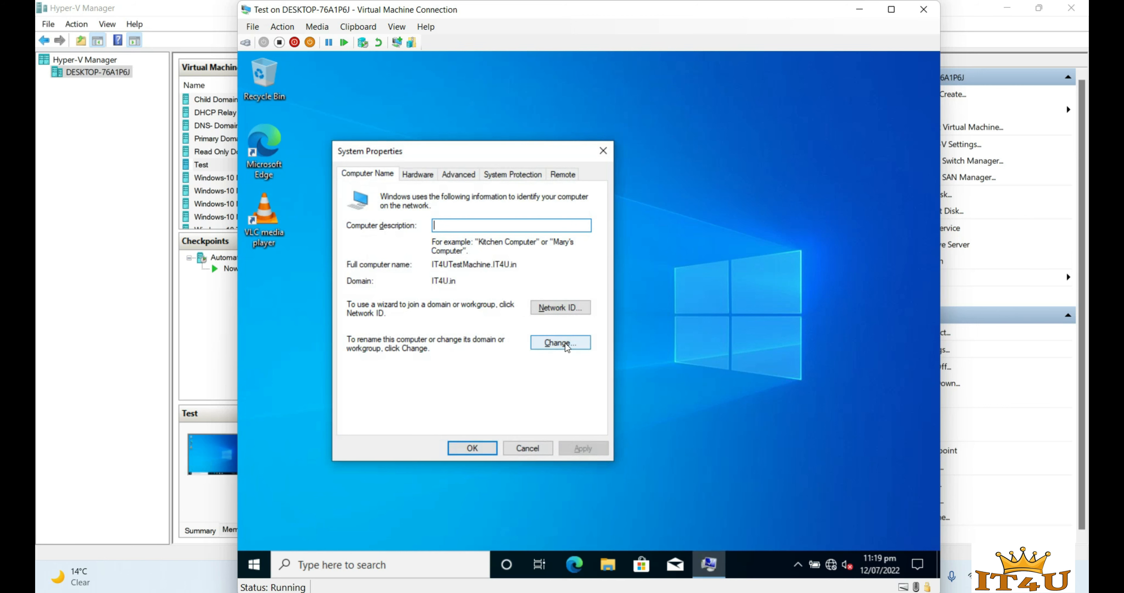
- Verify the computer name IT4UTestMachine and domain IT4U.in, cancel both dialogs, and minimize the VM window
left_click(561, 343)
left_click_drag(408, 350, 368, 350)
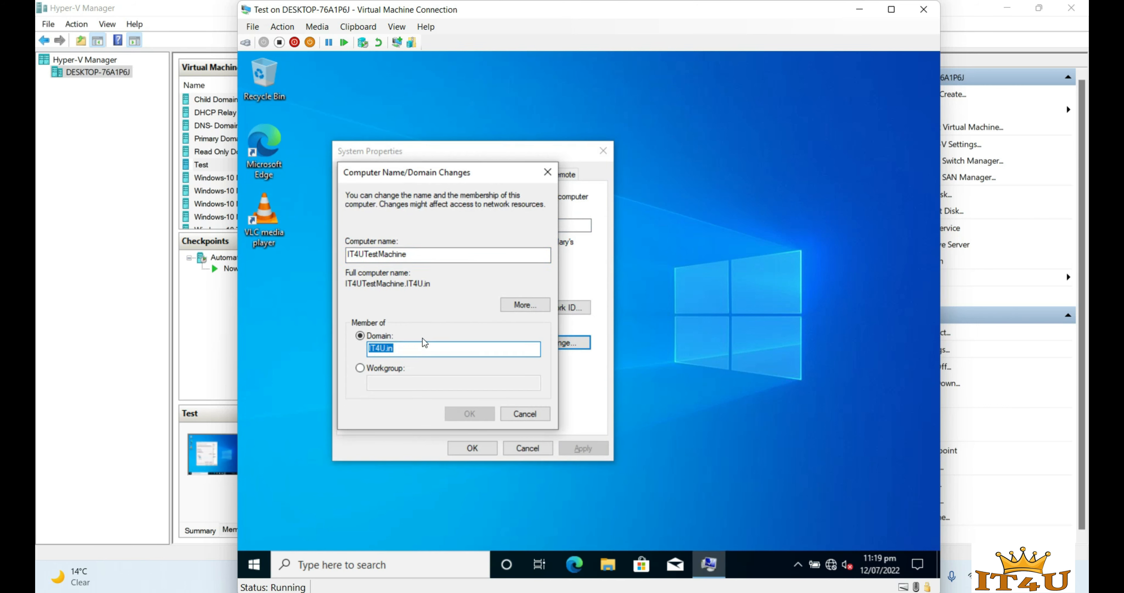
left_click_drag(433, 254, 350, 264)
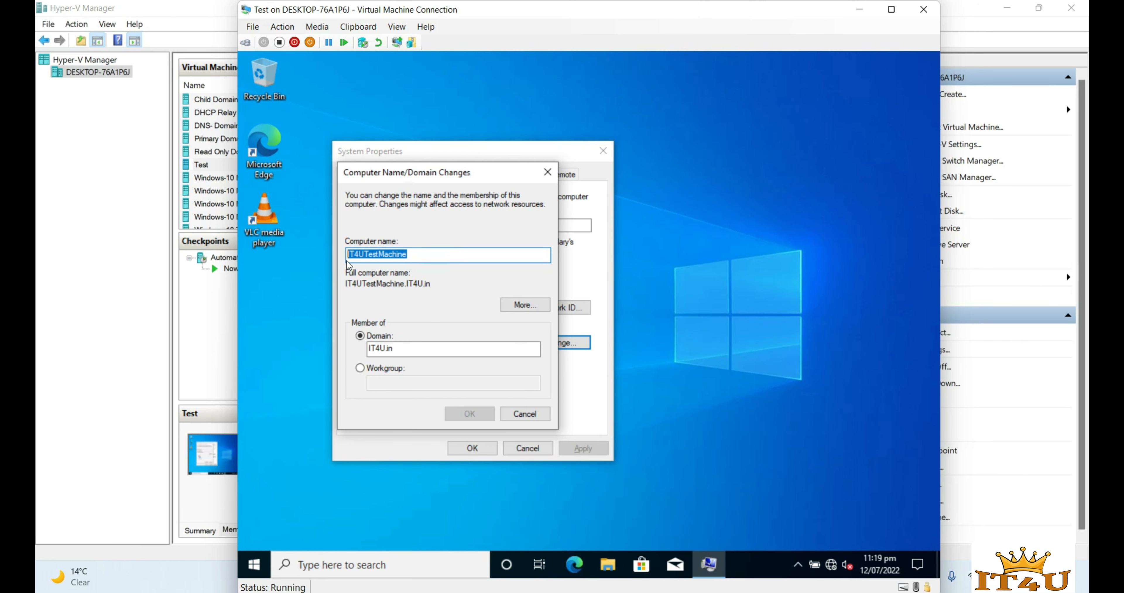
left_click(422, 253)
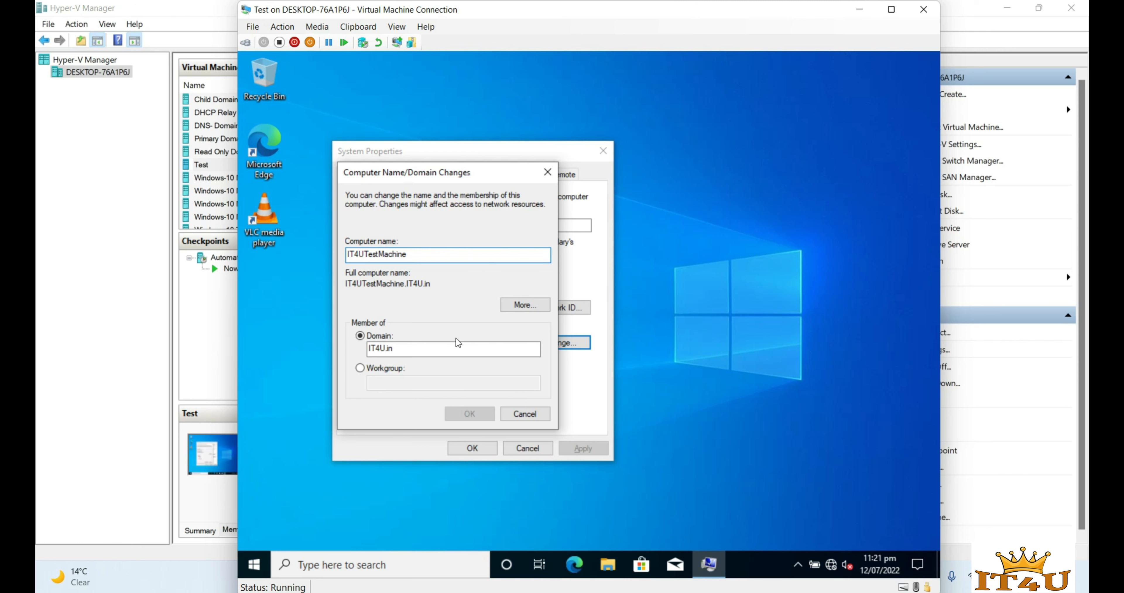
left_click(530, 416)
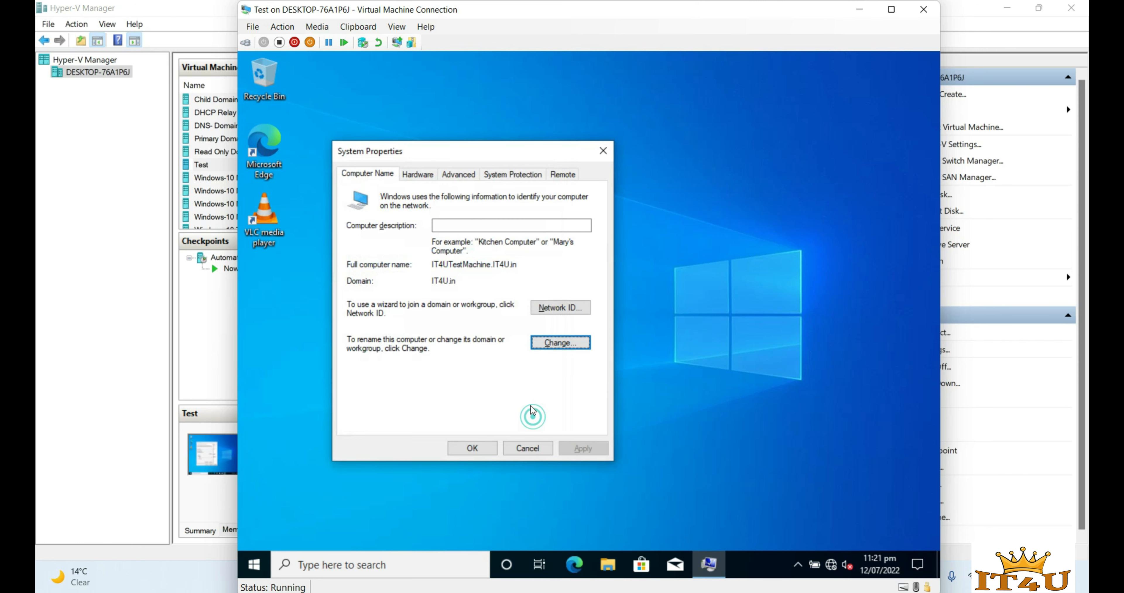
left_click(534, 448)
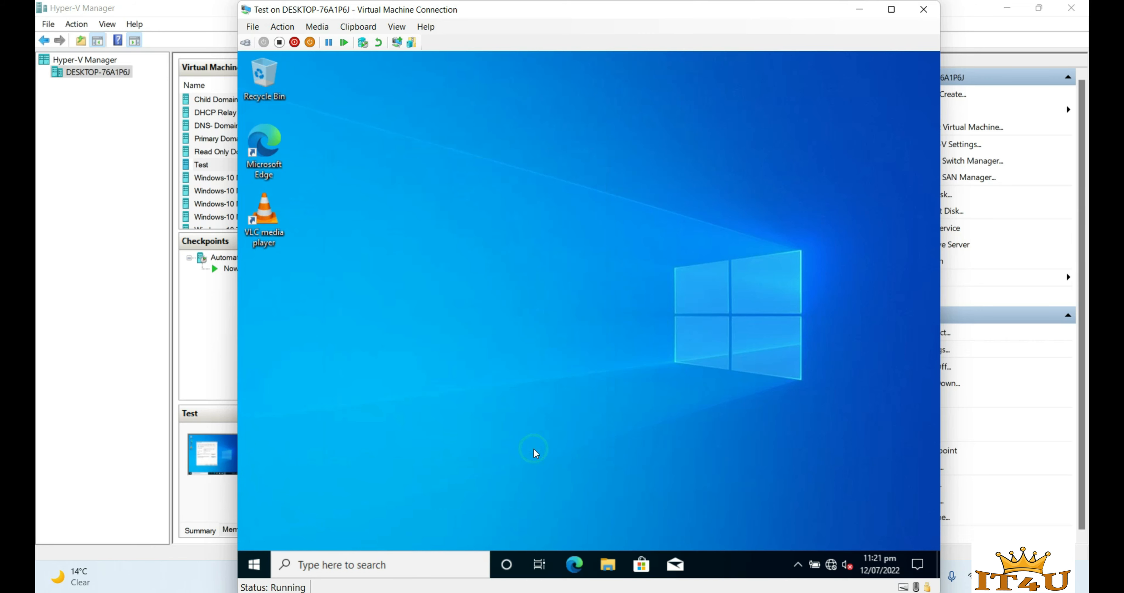
left_click(859, 10)
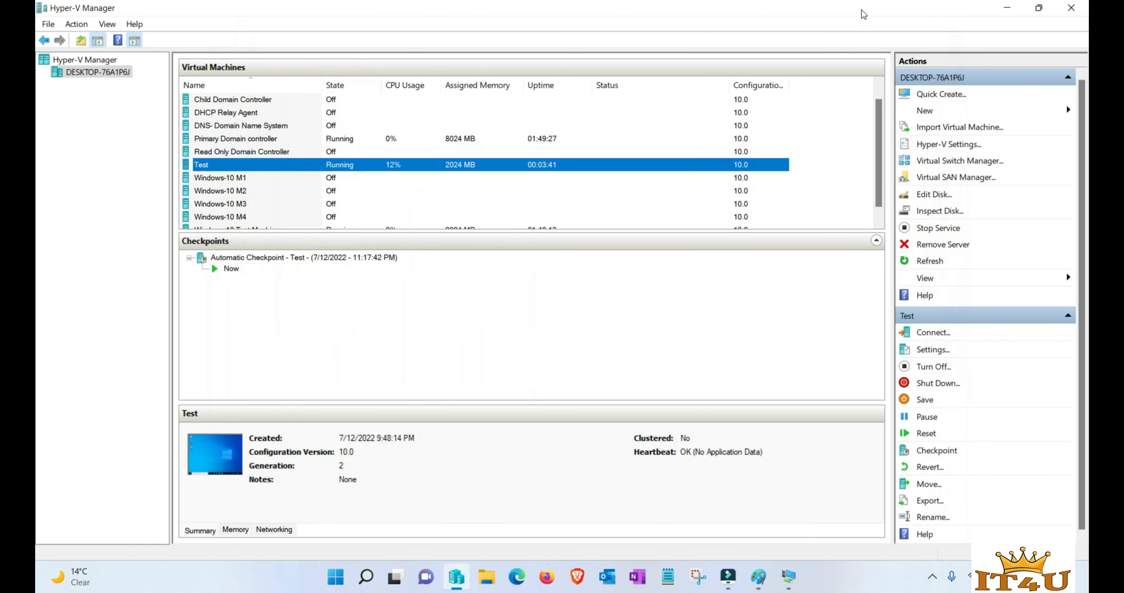